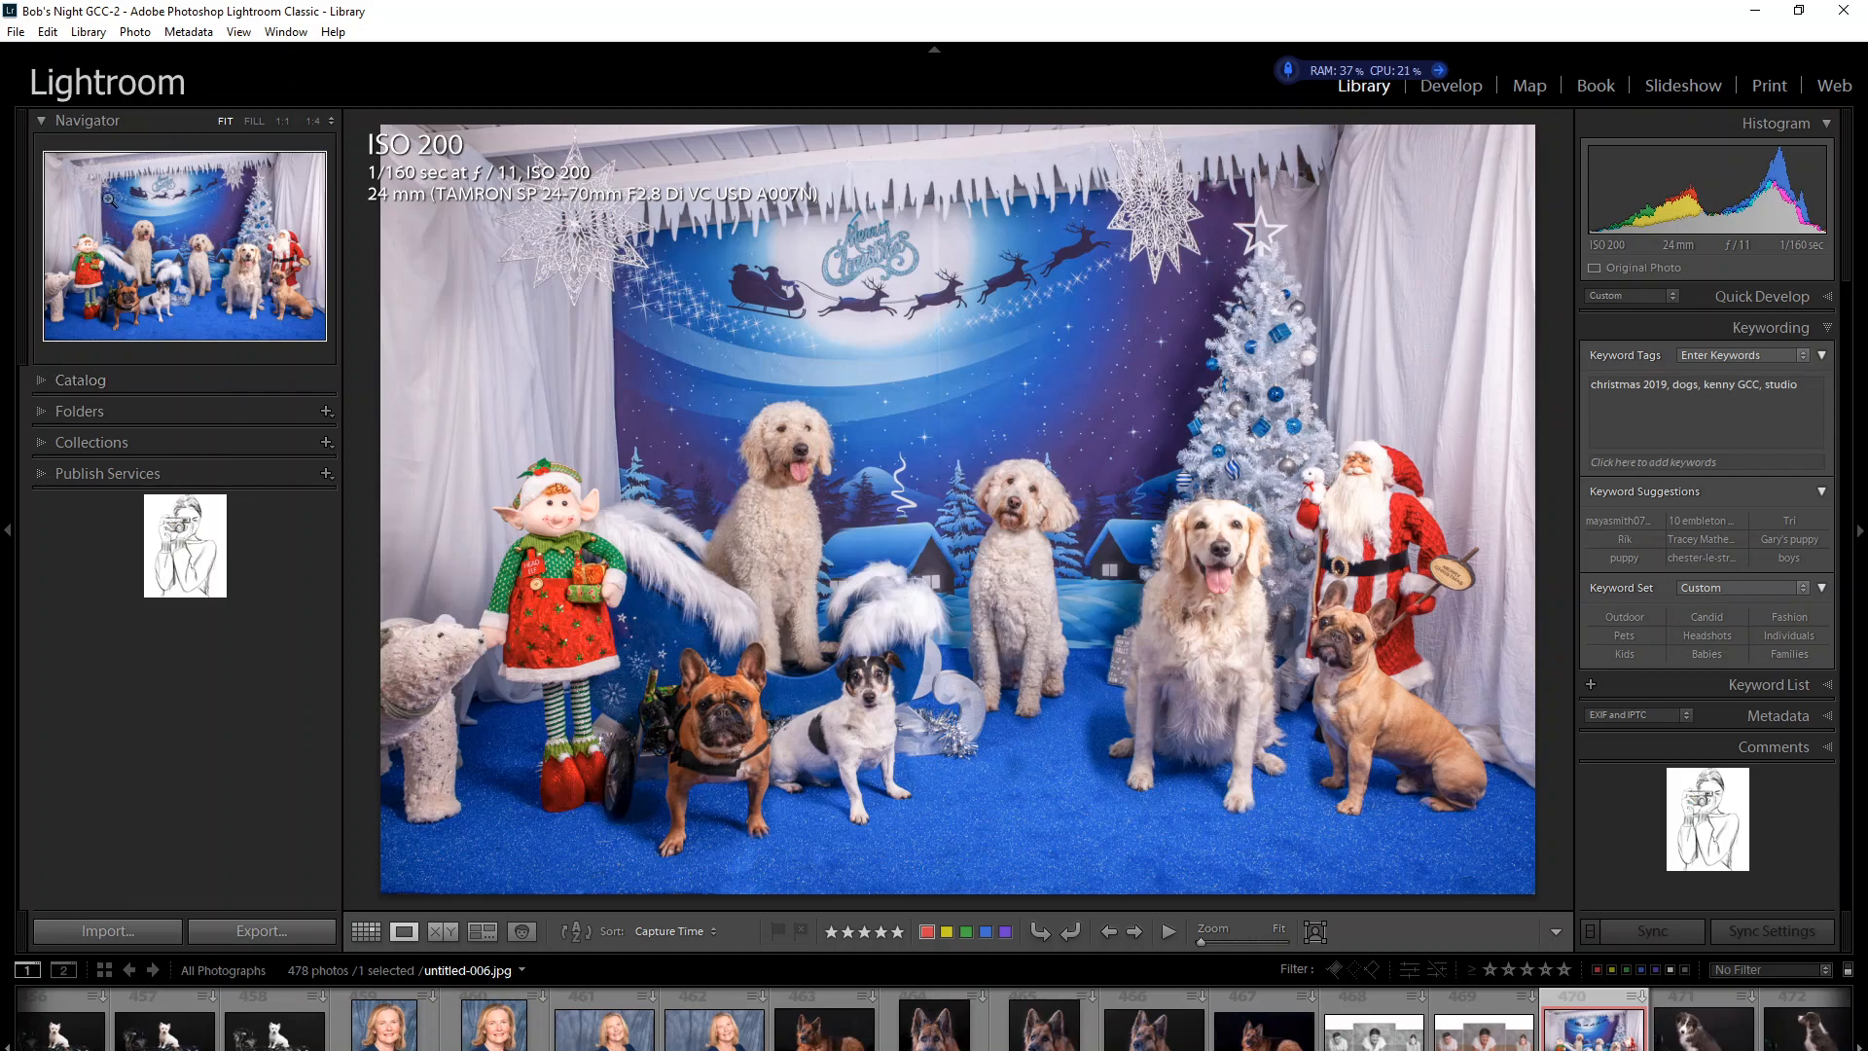
Browse the Finished Images folder tree, viewing the Renamed subfolder, its parent client folder and the whole Finished Images folder.
{"action": "left_click", "coordinate": [44, 120]}
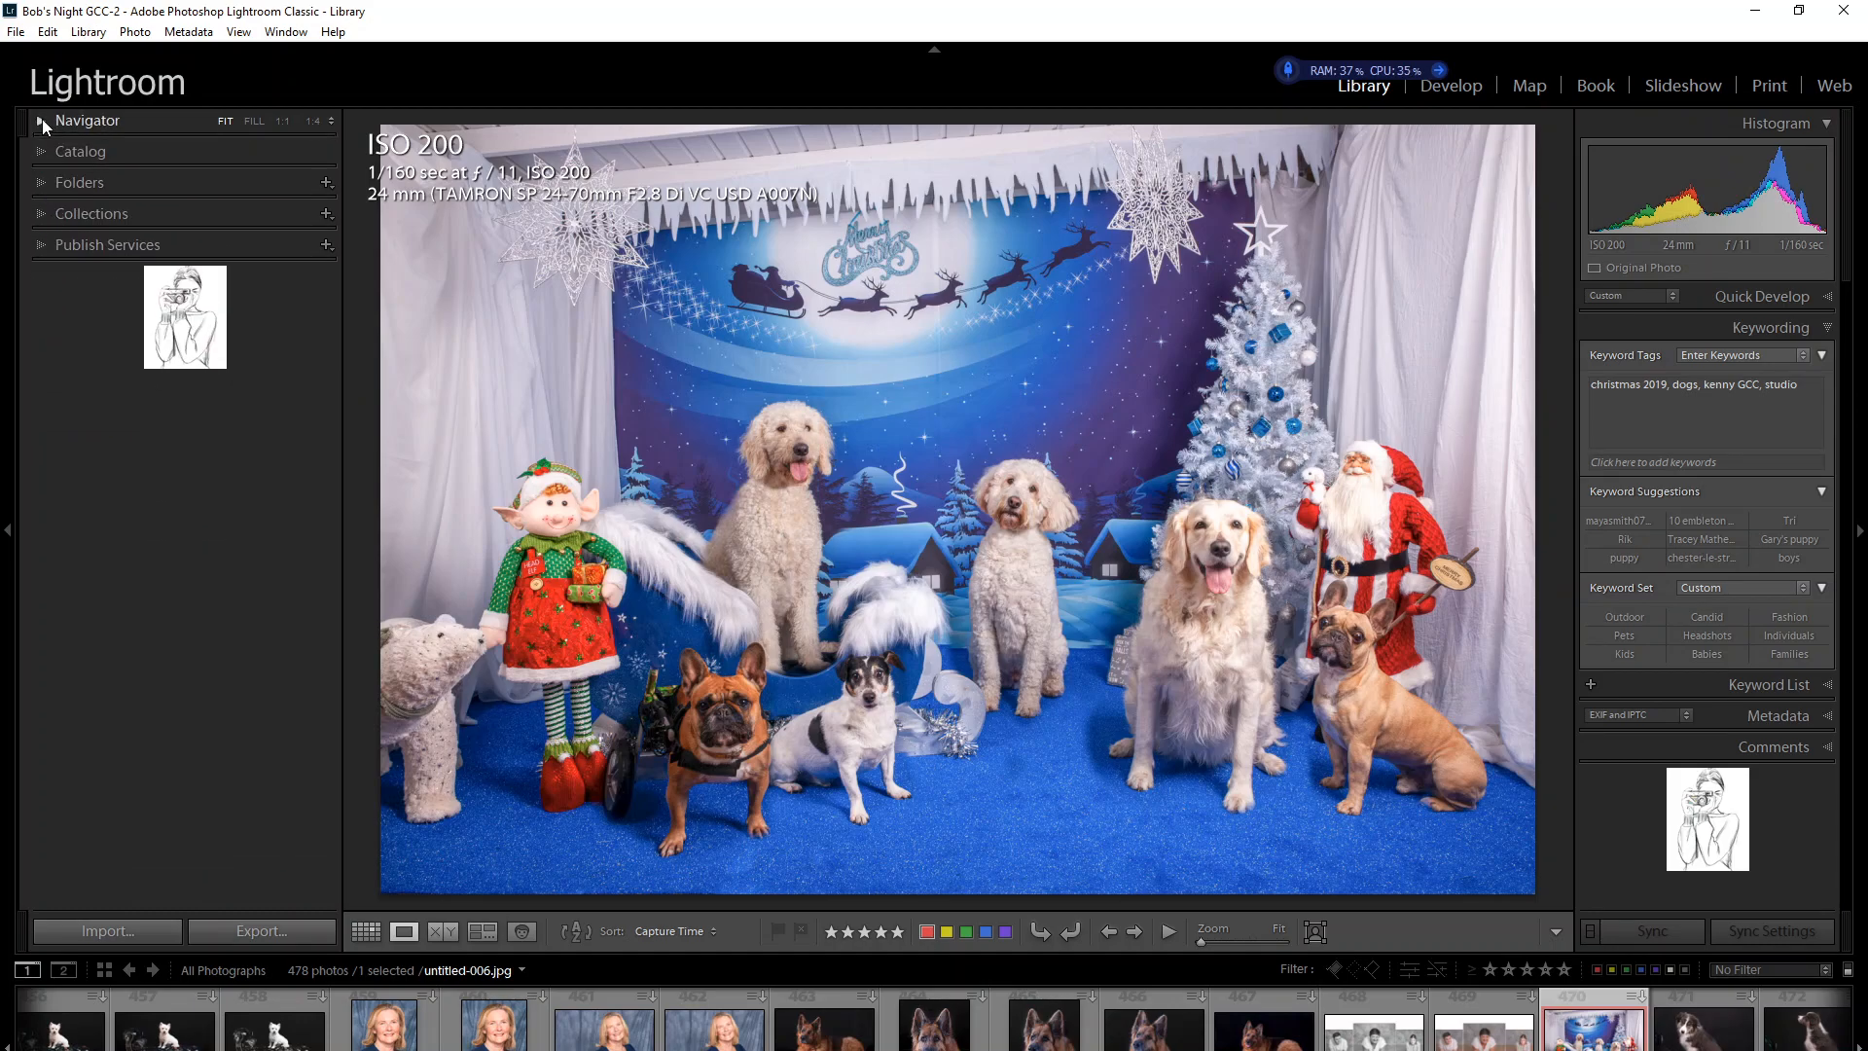
{"action": "left_click", "coordinate": [43, 184]}
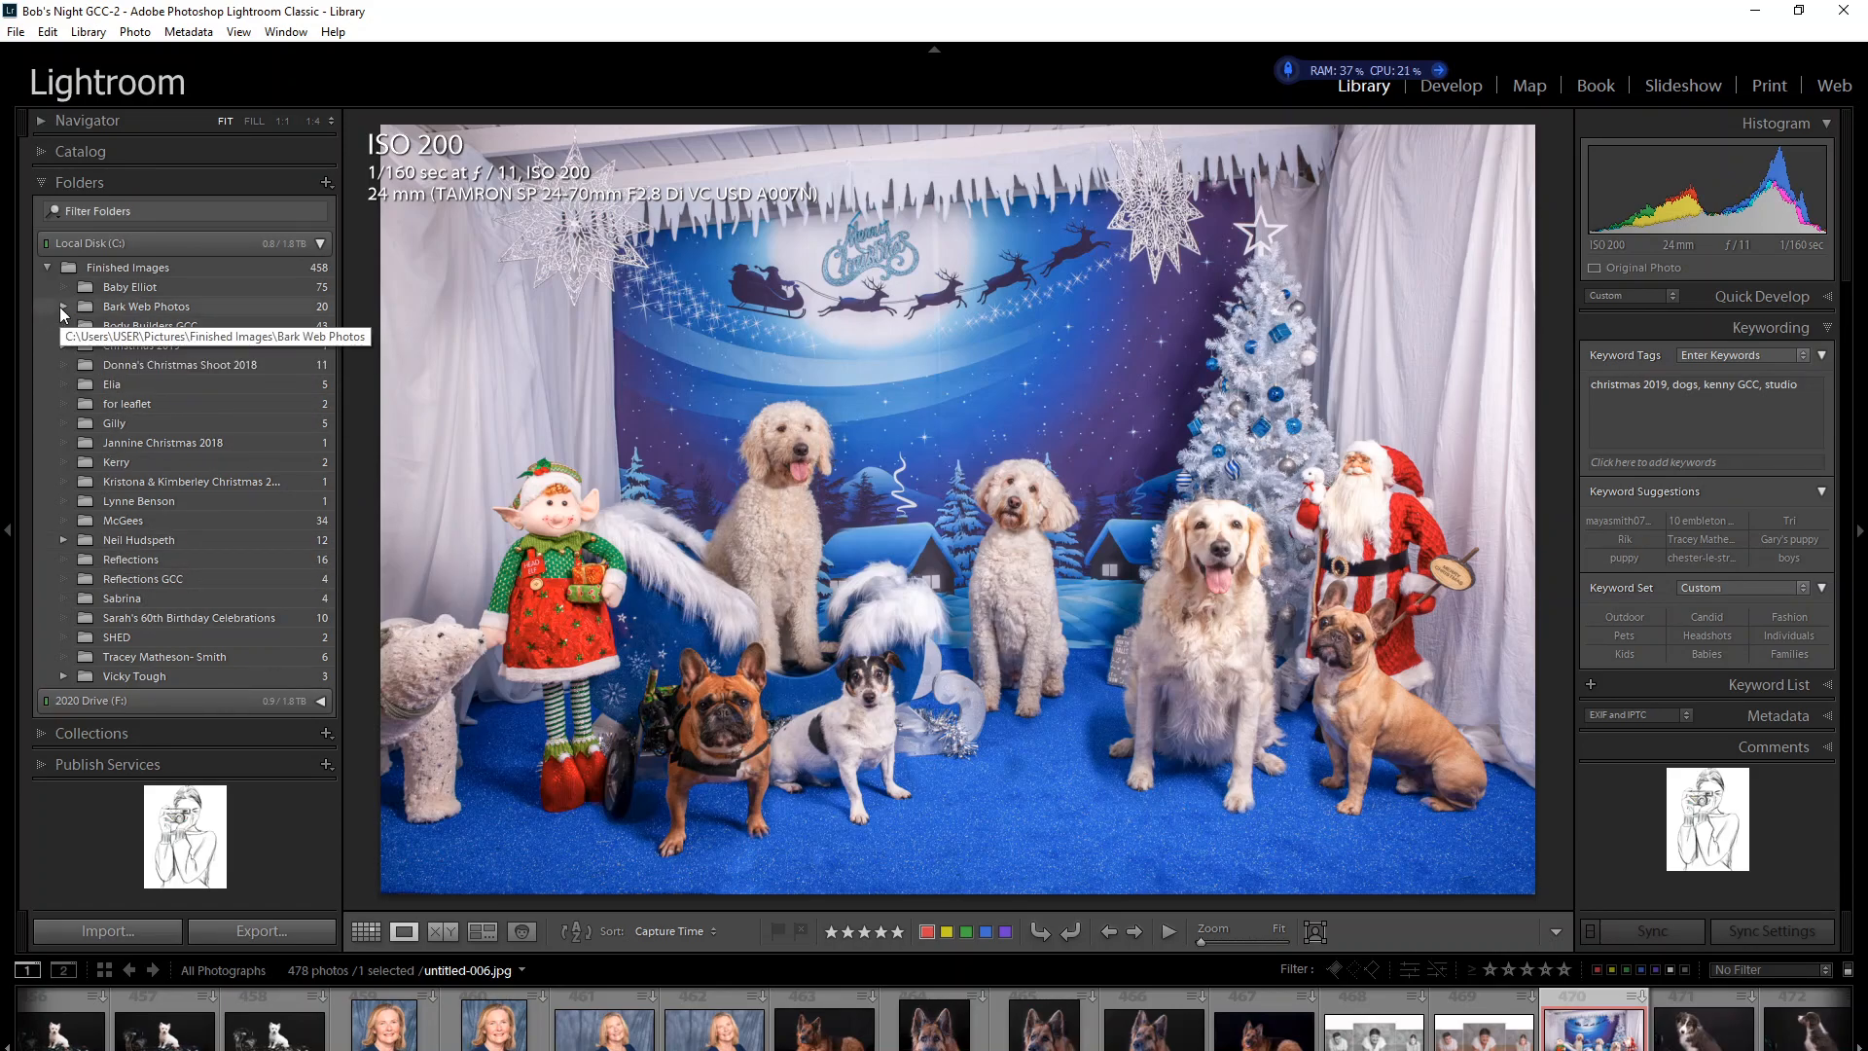
{"action": "left_click", "coordinate": [62, 539]}
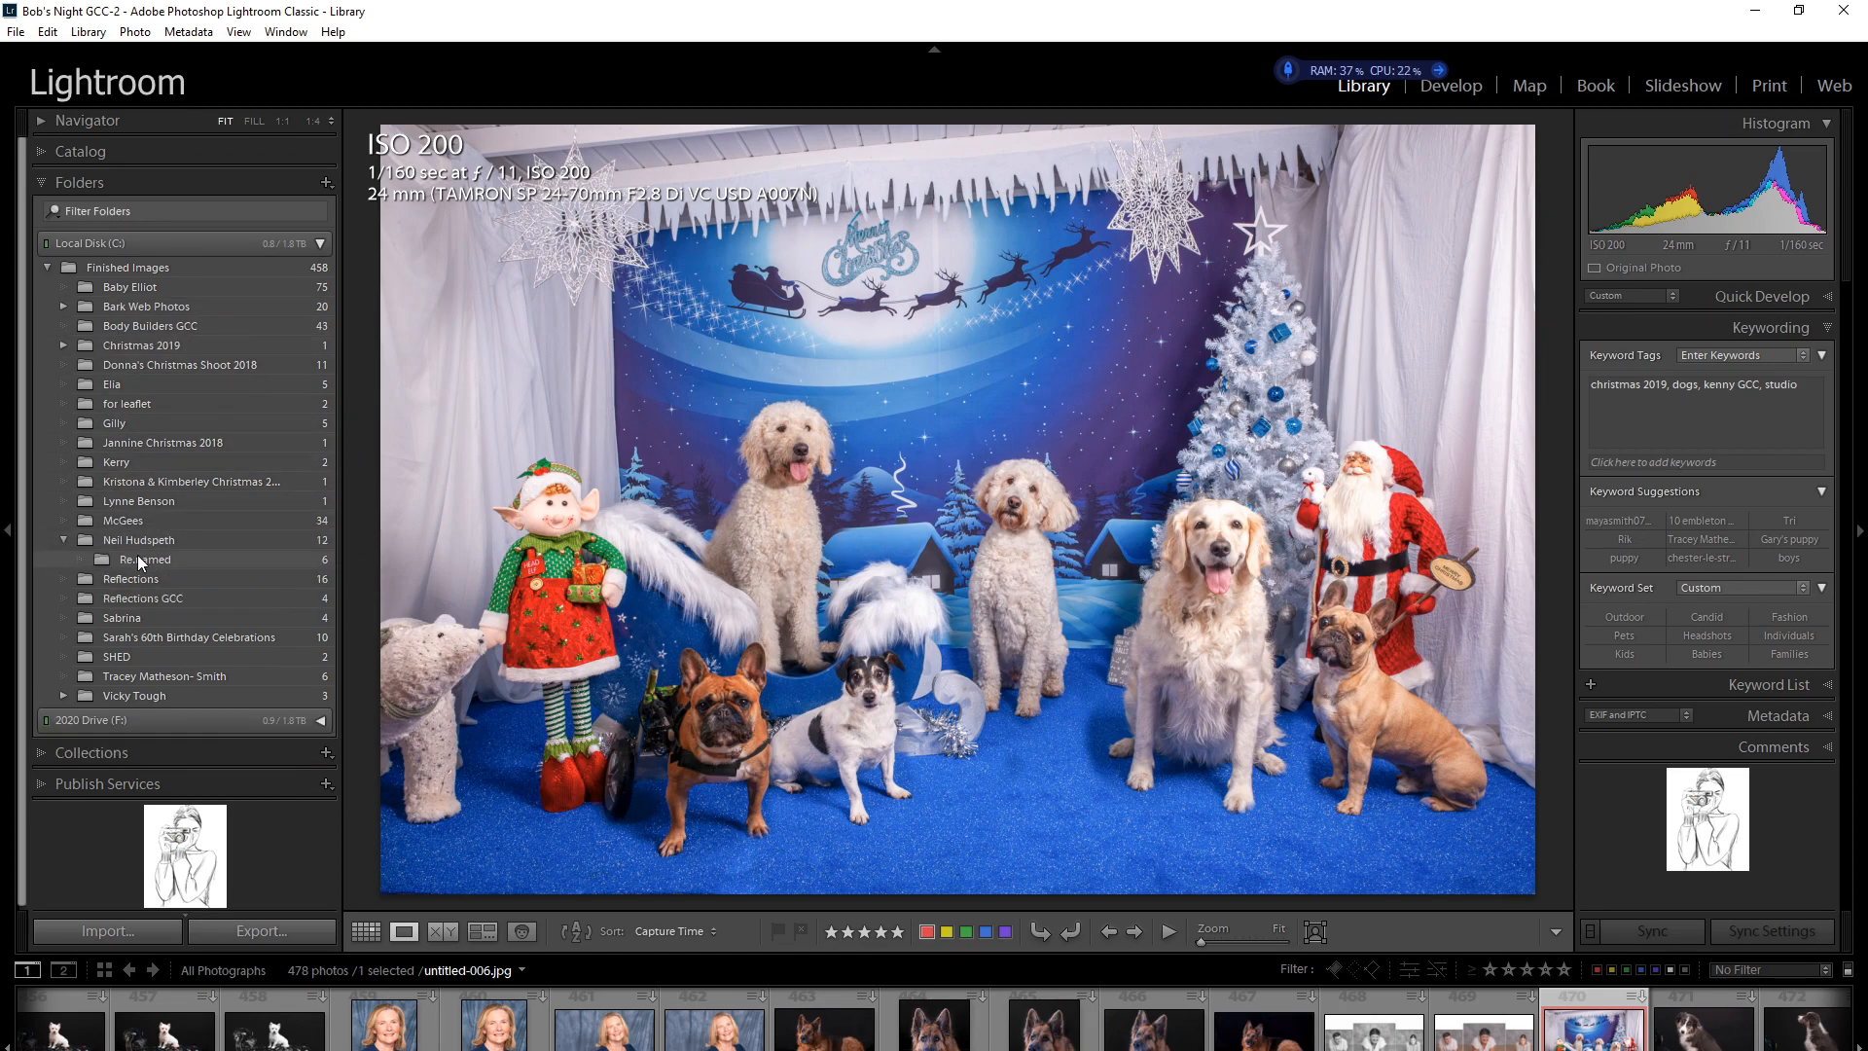
{"action": "left_click", "coordinate": [219, 561]}
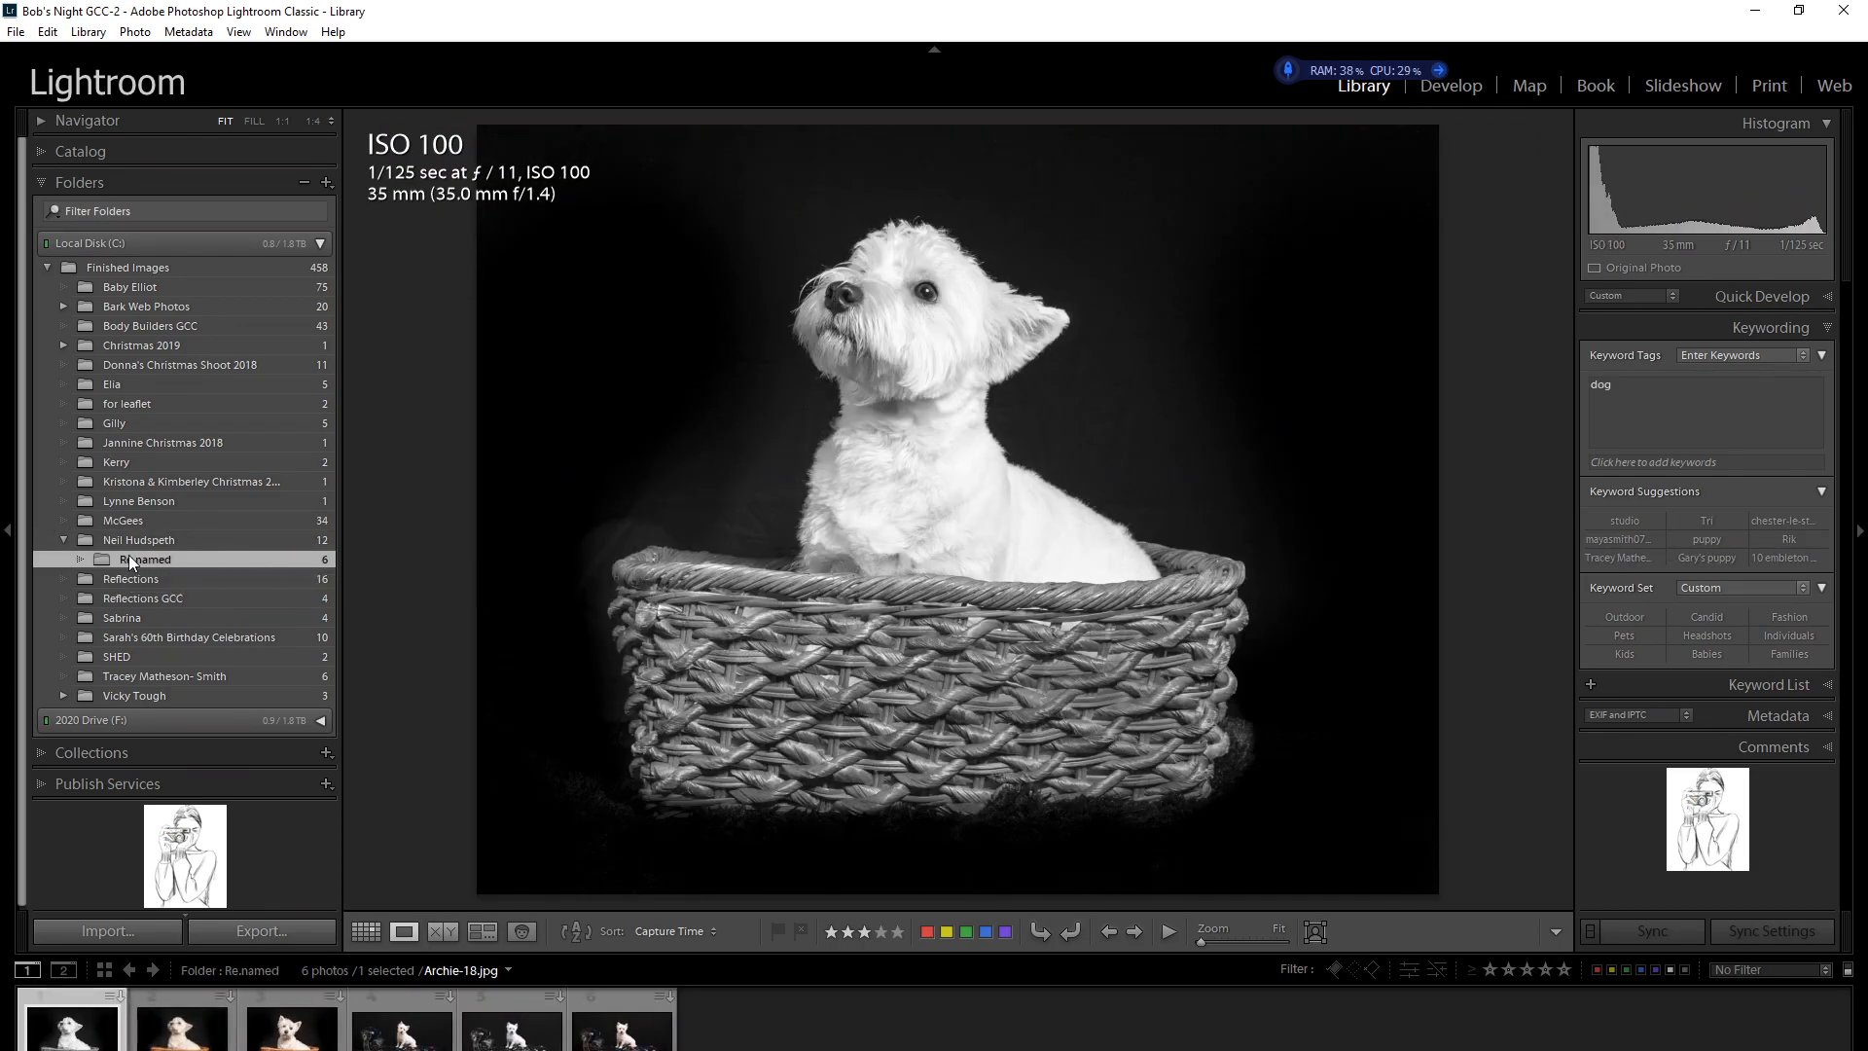
{"action": "left_click", "coordinate": [61, 540]}
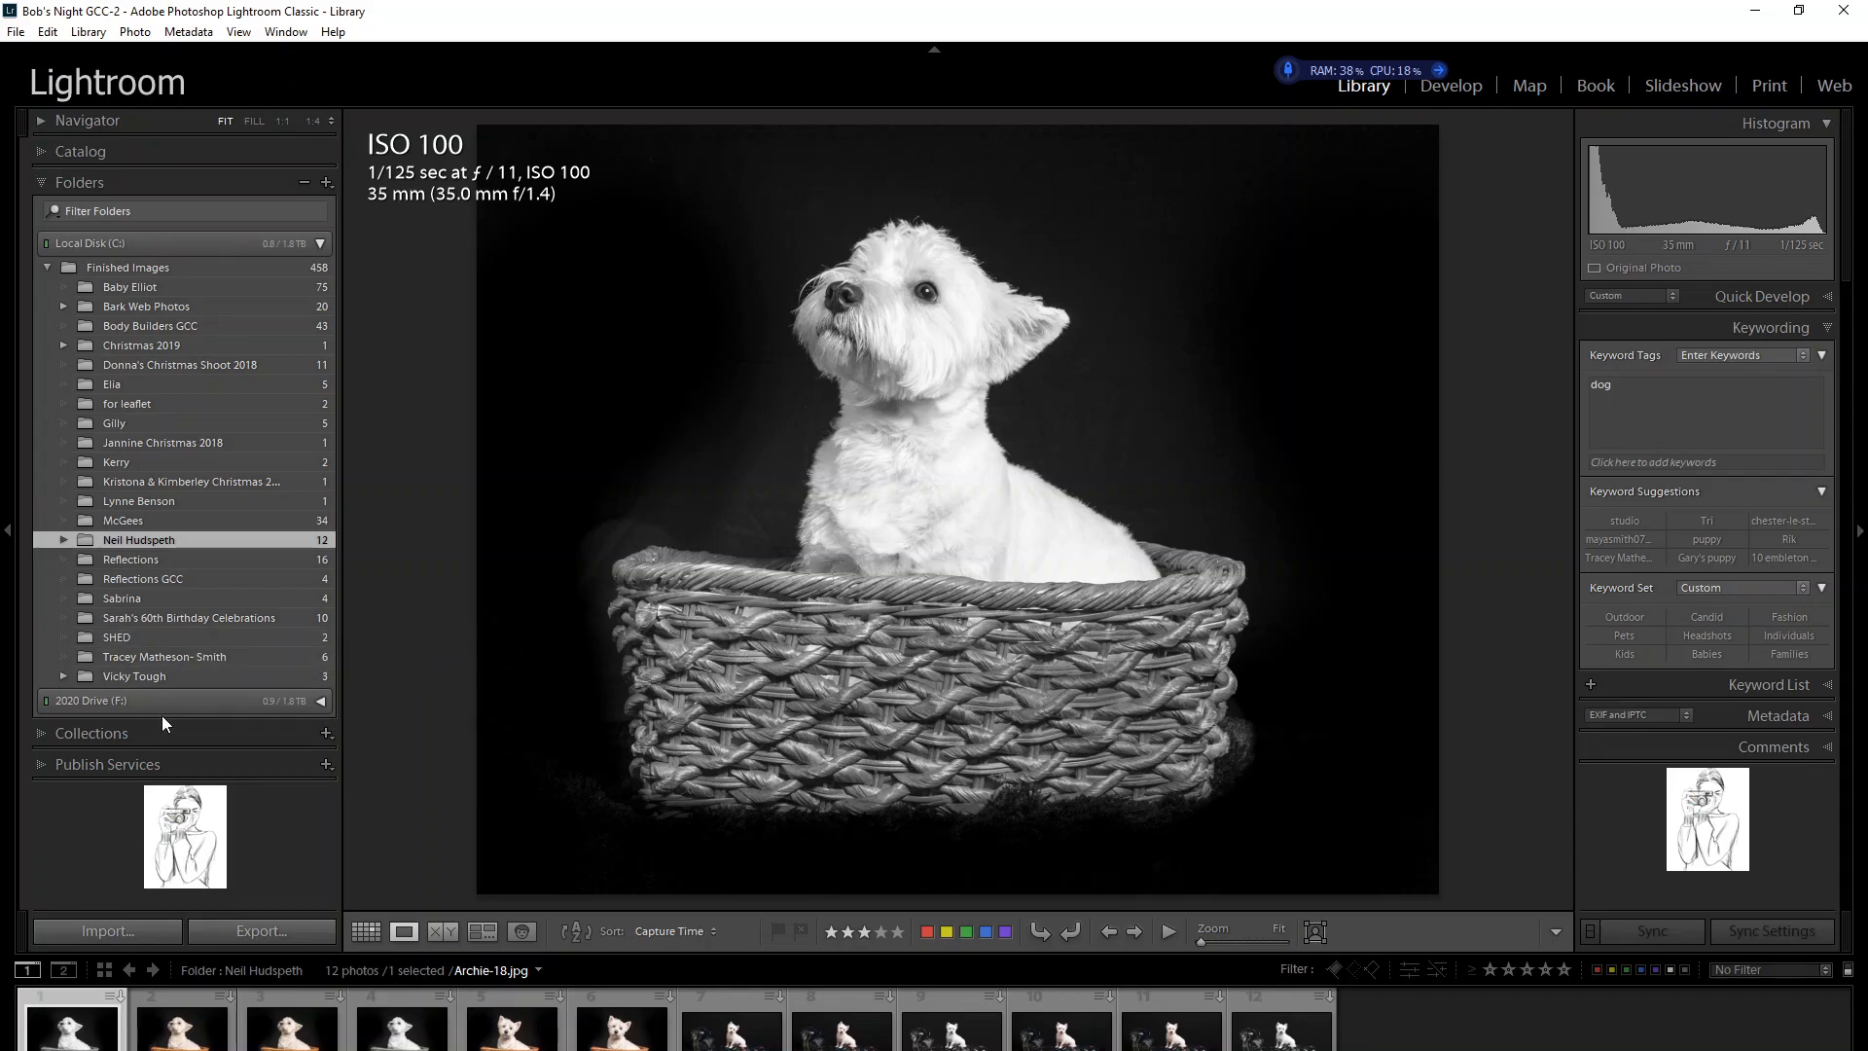
{"action": "left_click", "coordinate": [146, 263]}
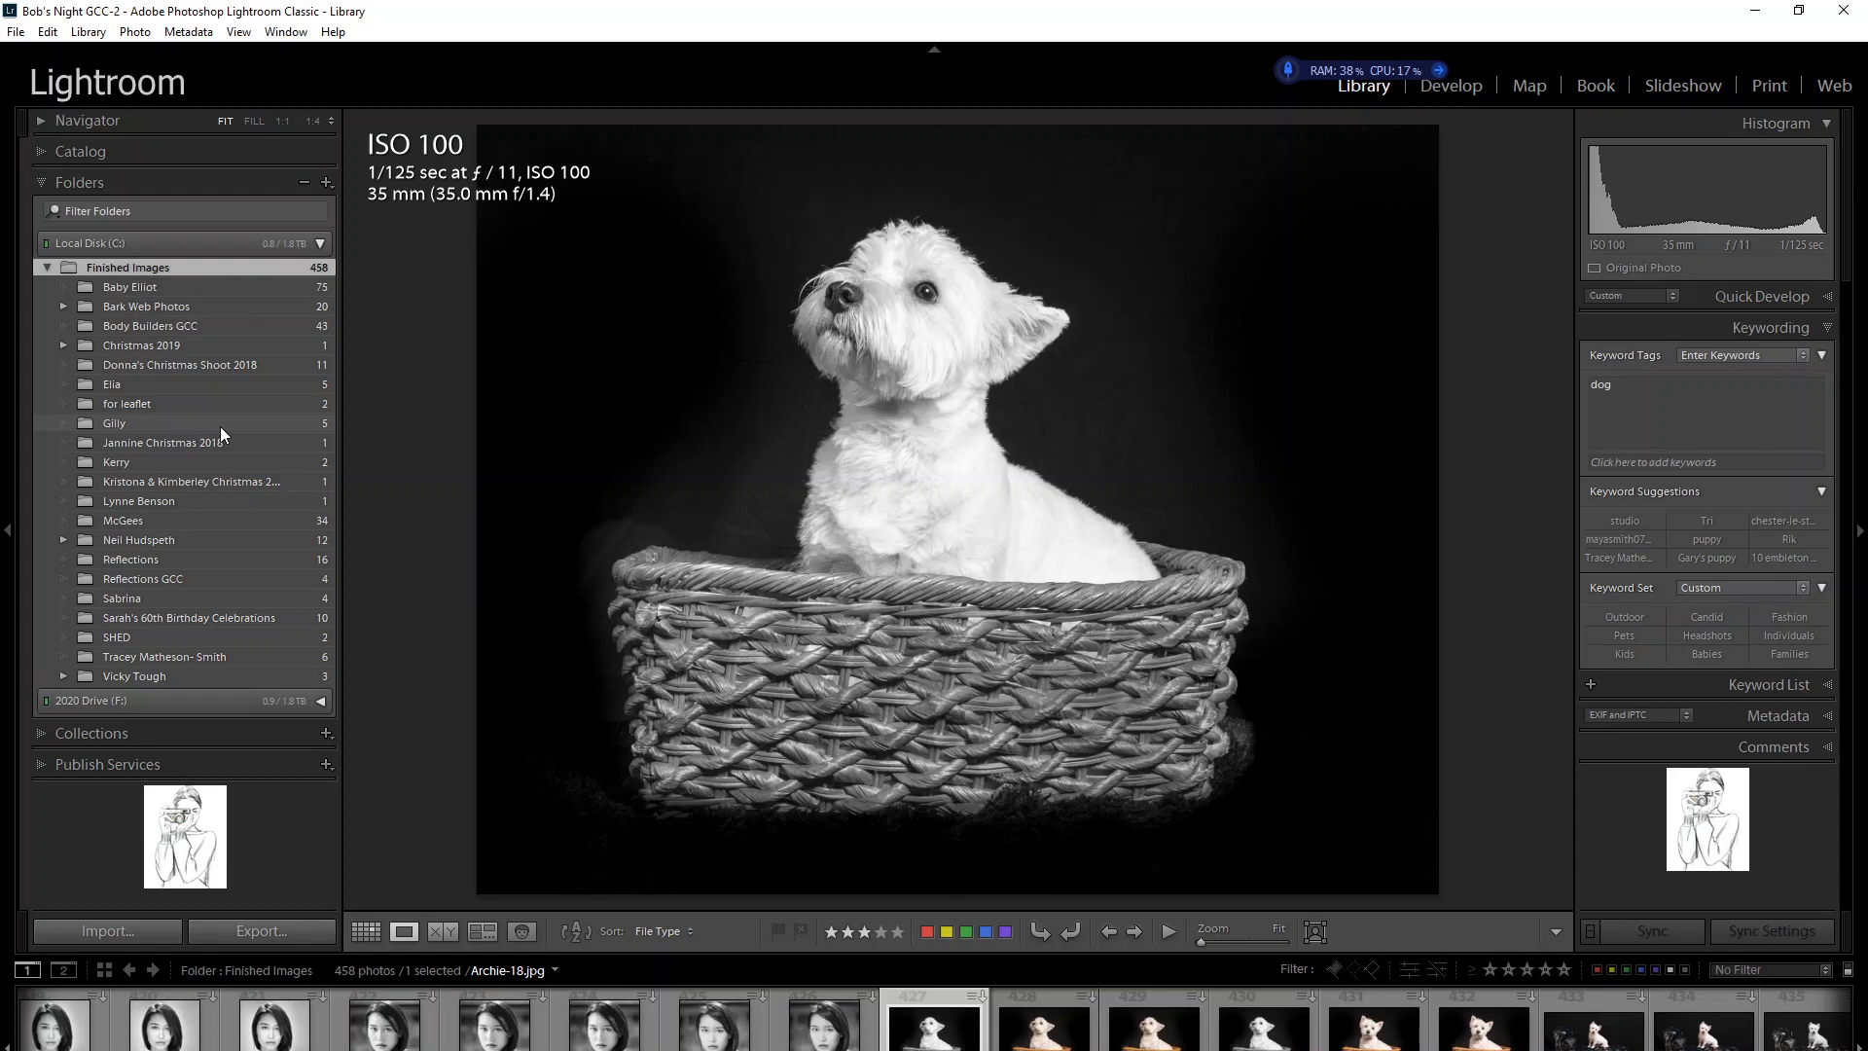
{"action": "left_click", "coordinate": [43, 183]}
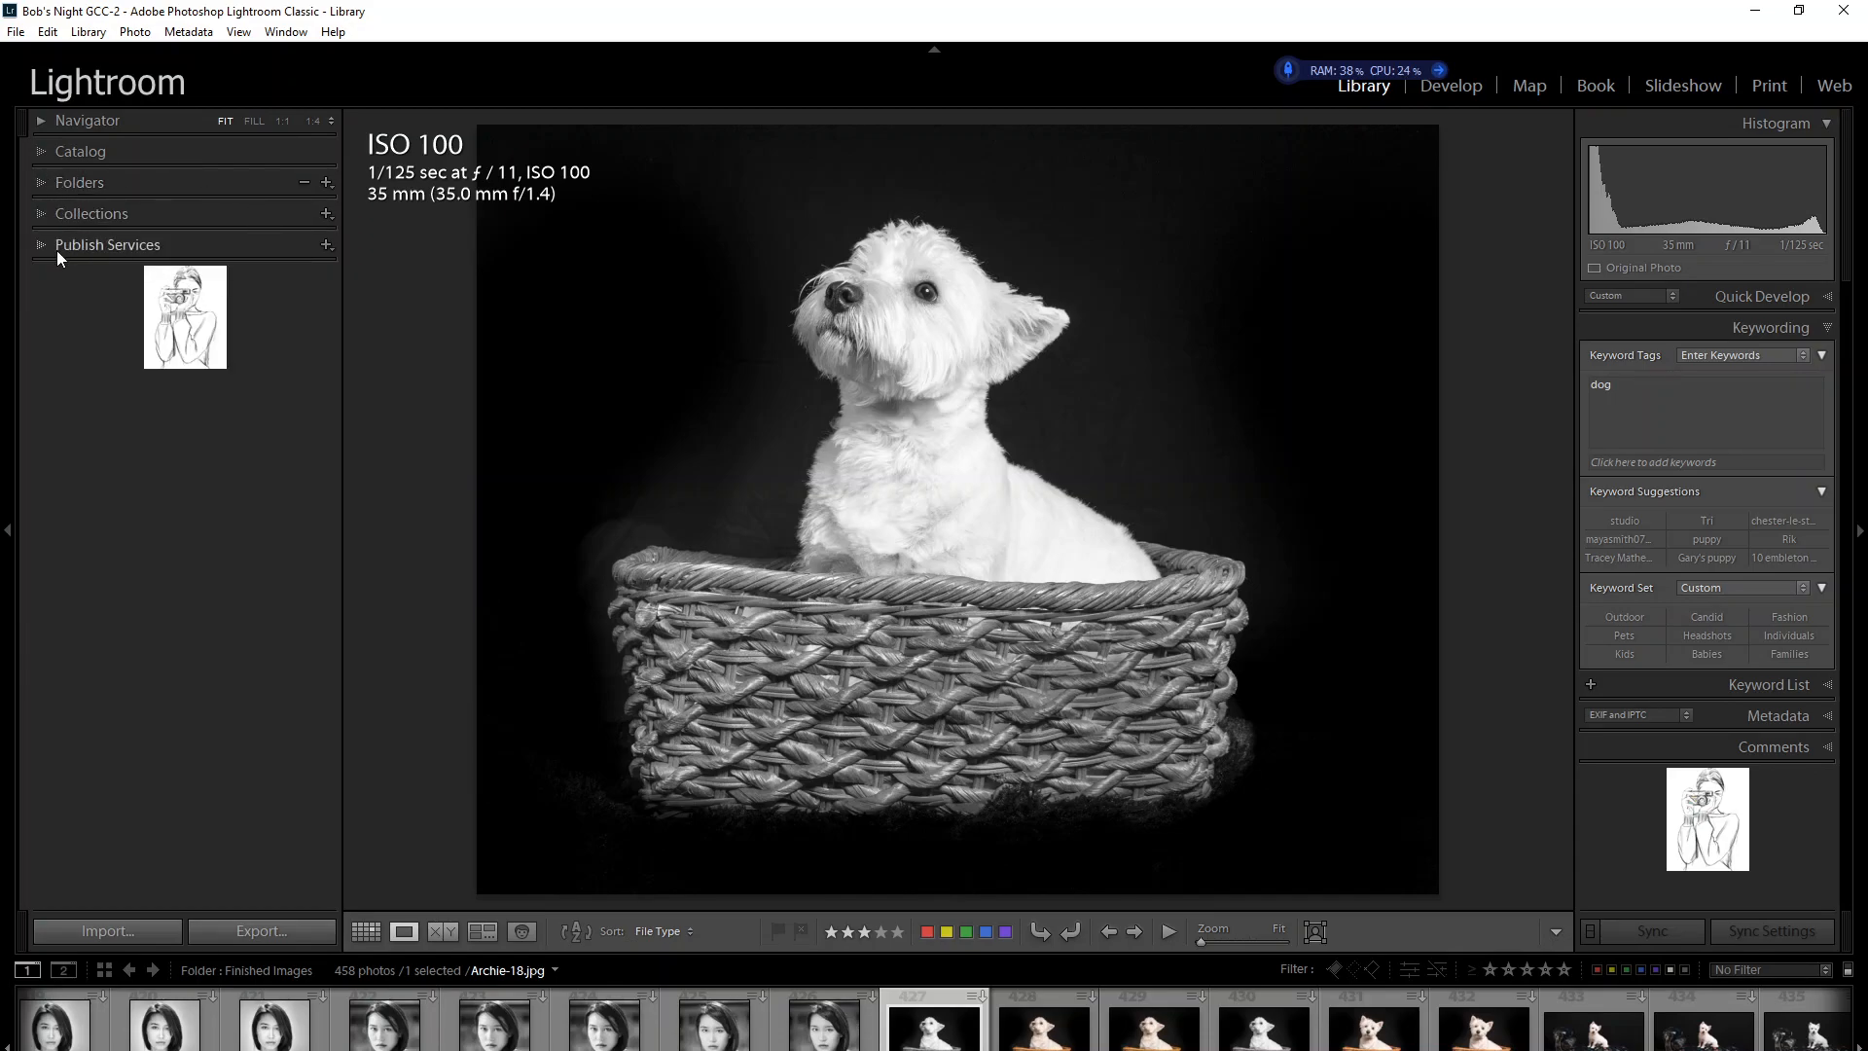
View the photos in the 1 star smart collection as a grid, followed by those in the 4 Stars smart collection.
{"action": "left_click", "coordinate": [40, 214]}
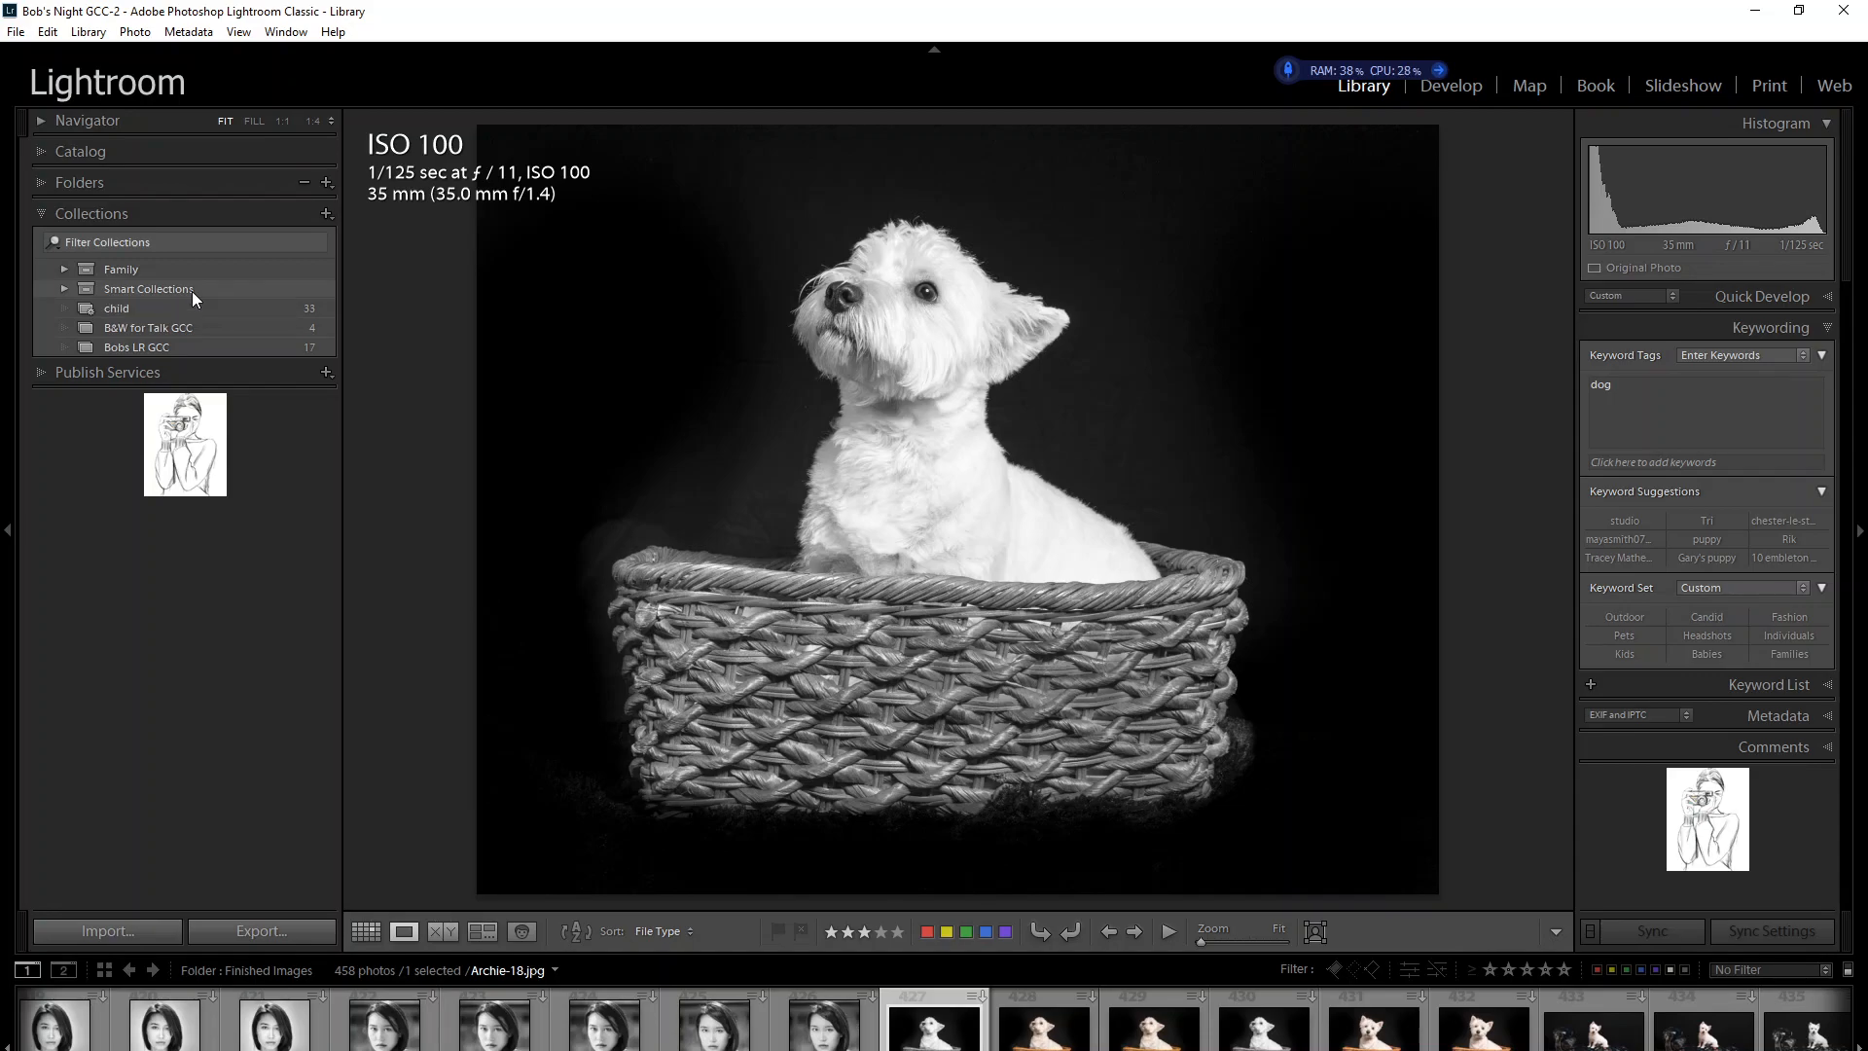
{"action": "left_click", "coordinate": [63, 289]}
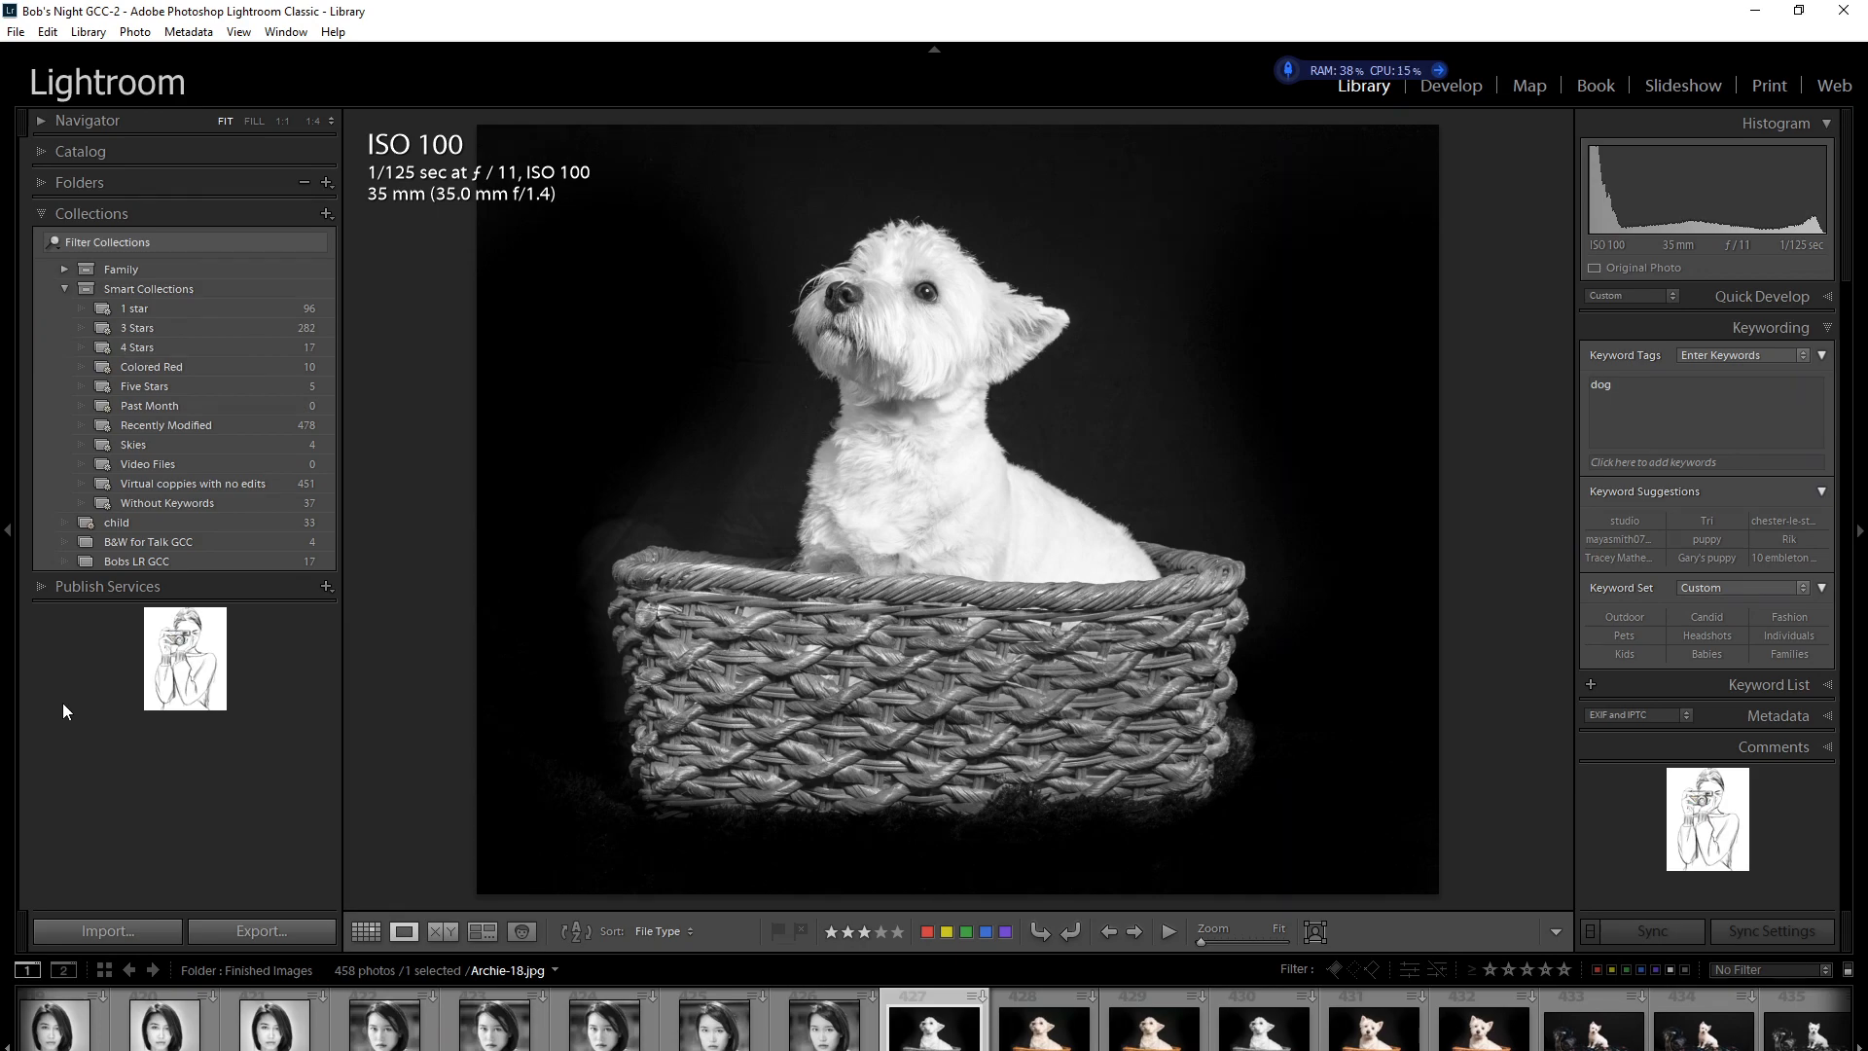
{"action": "left_click", "coordinate": [168, 306]}
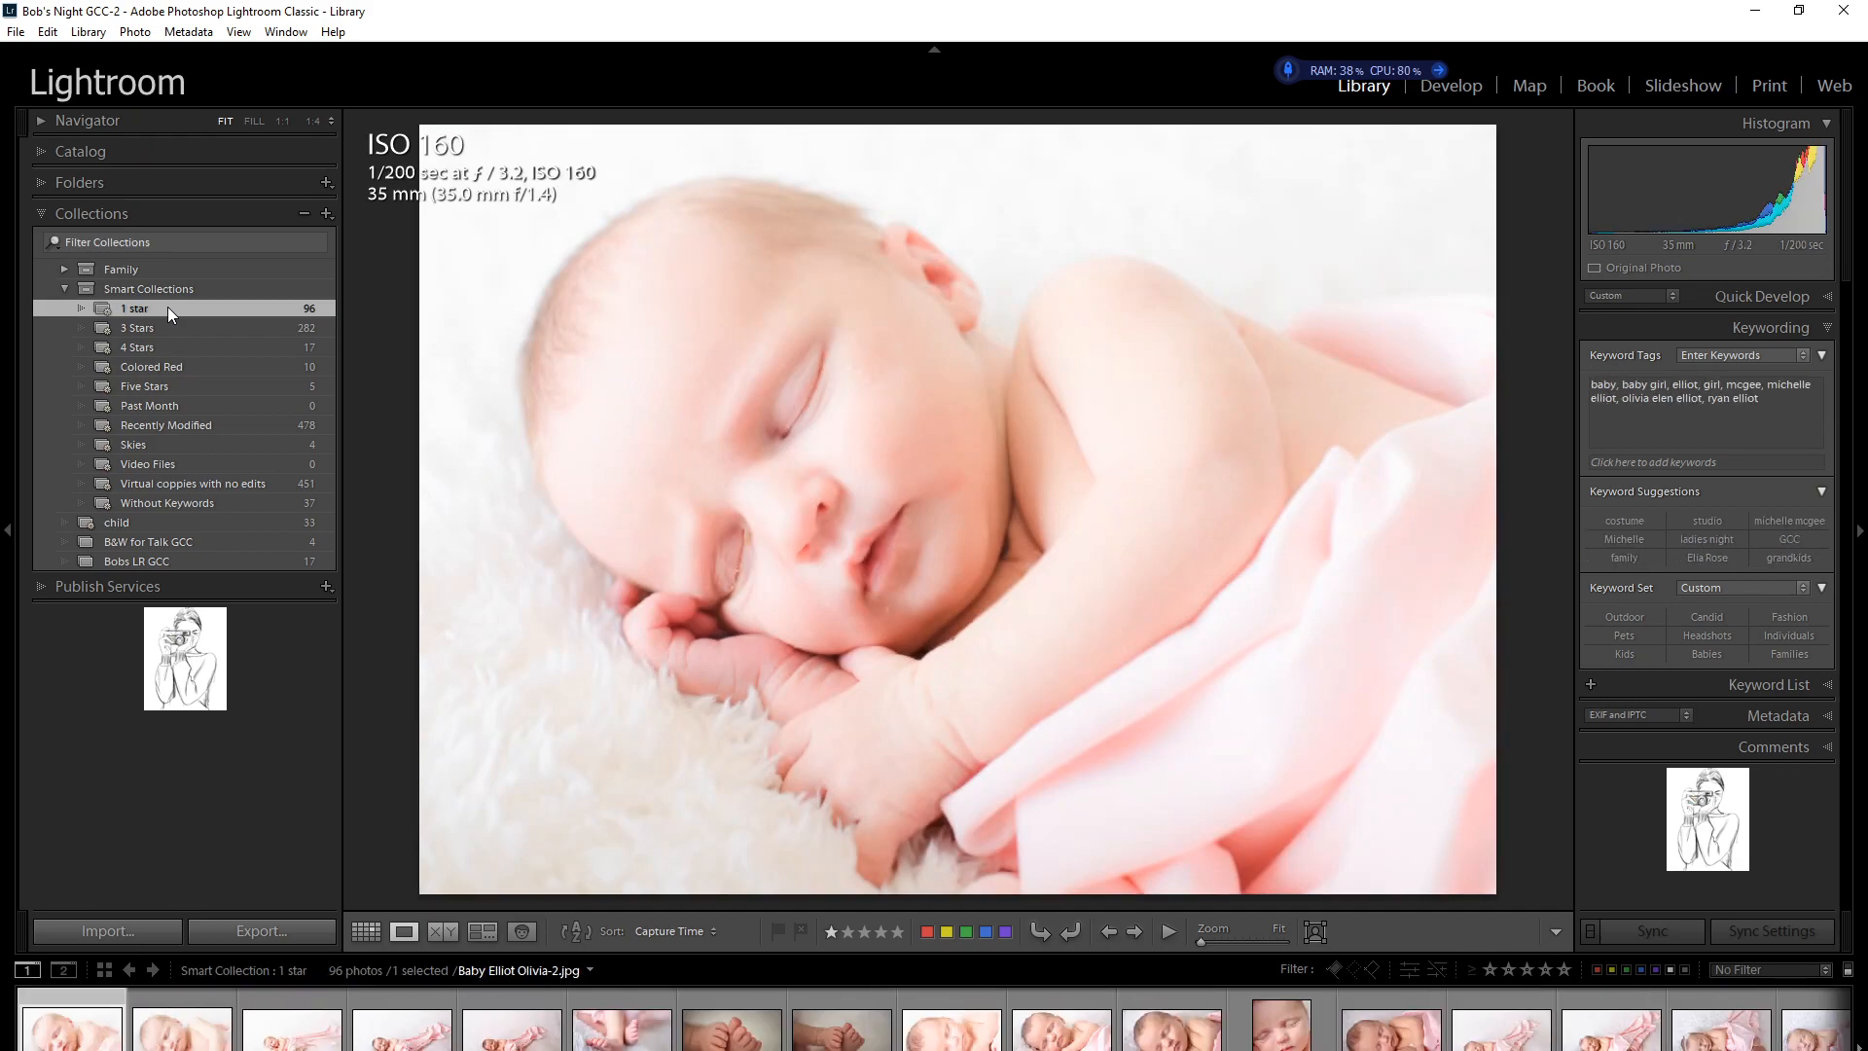
{"action": "key", "text": "g"}
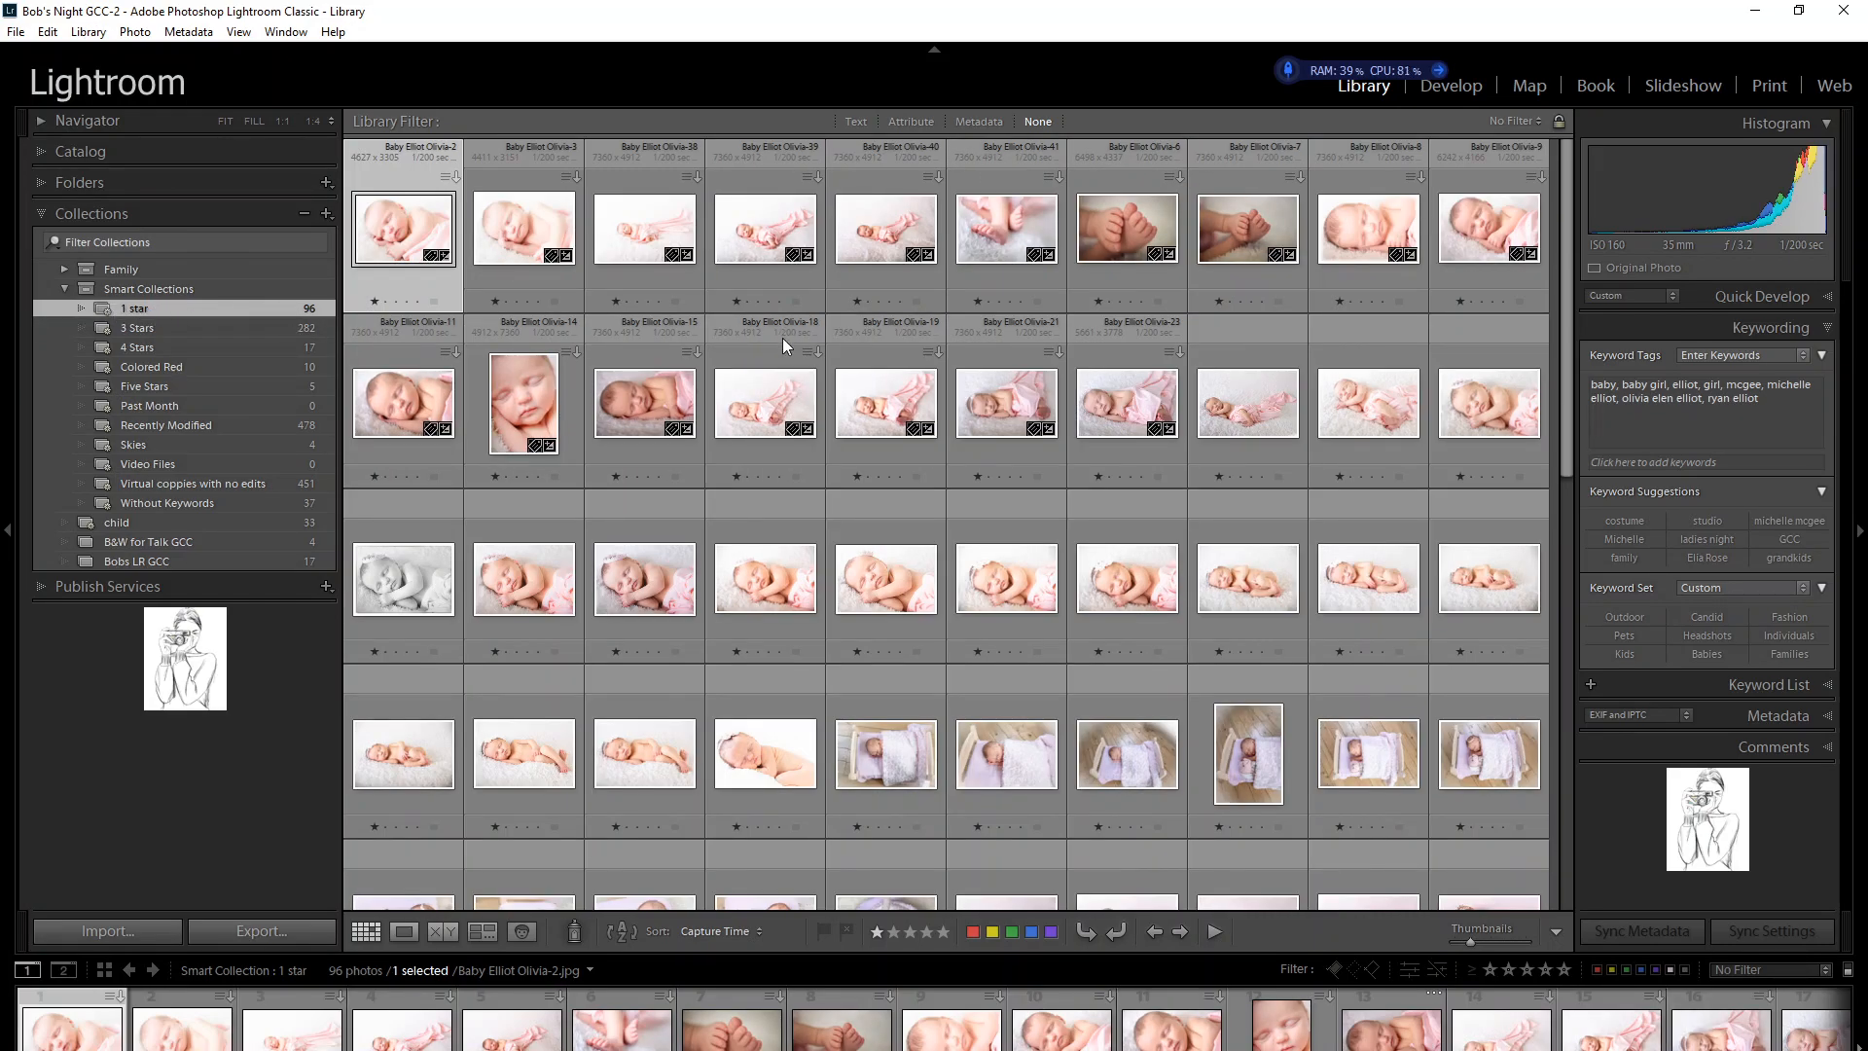
{"action": "scroll", "coordinate": [798, 404], "scroll_direction": "down", "scroll_amount": 2}
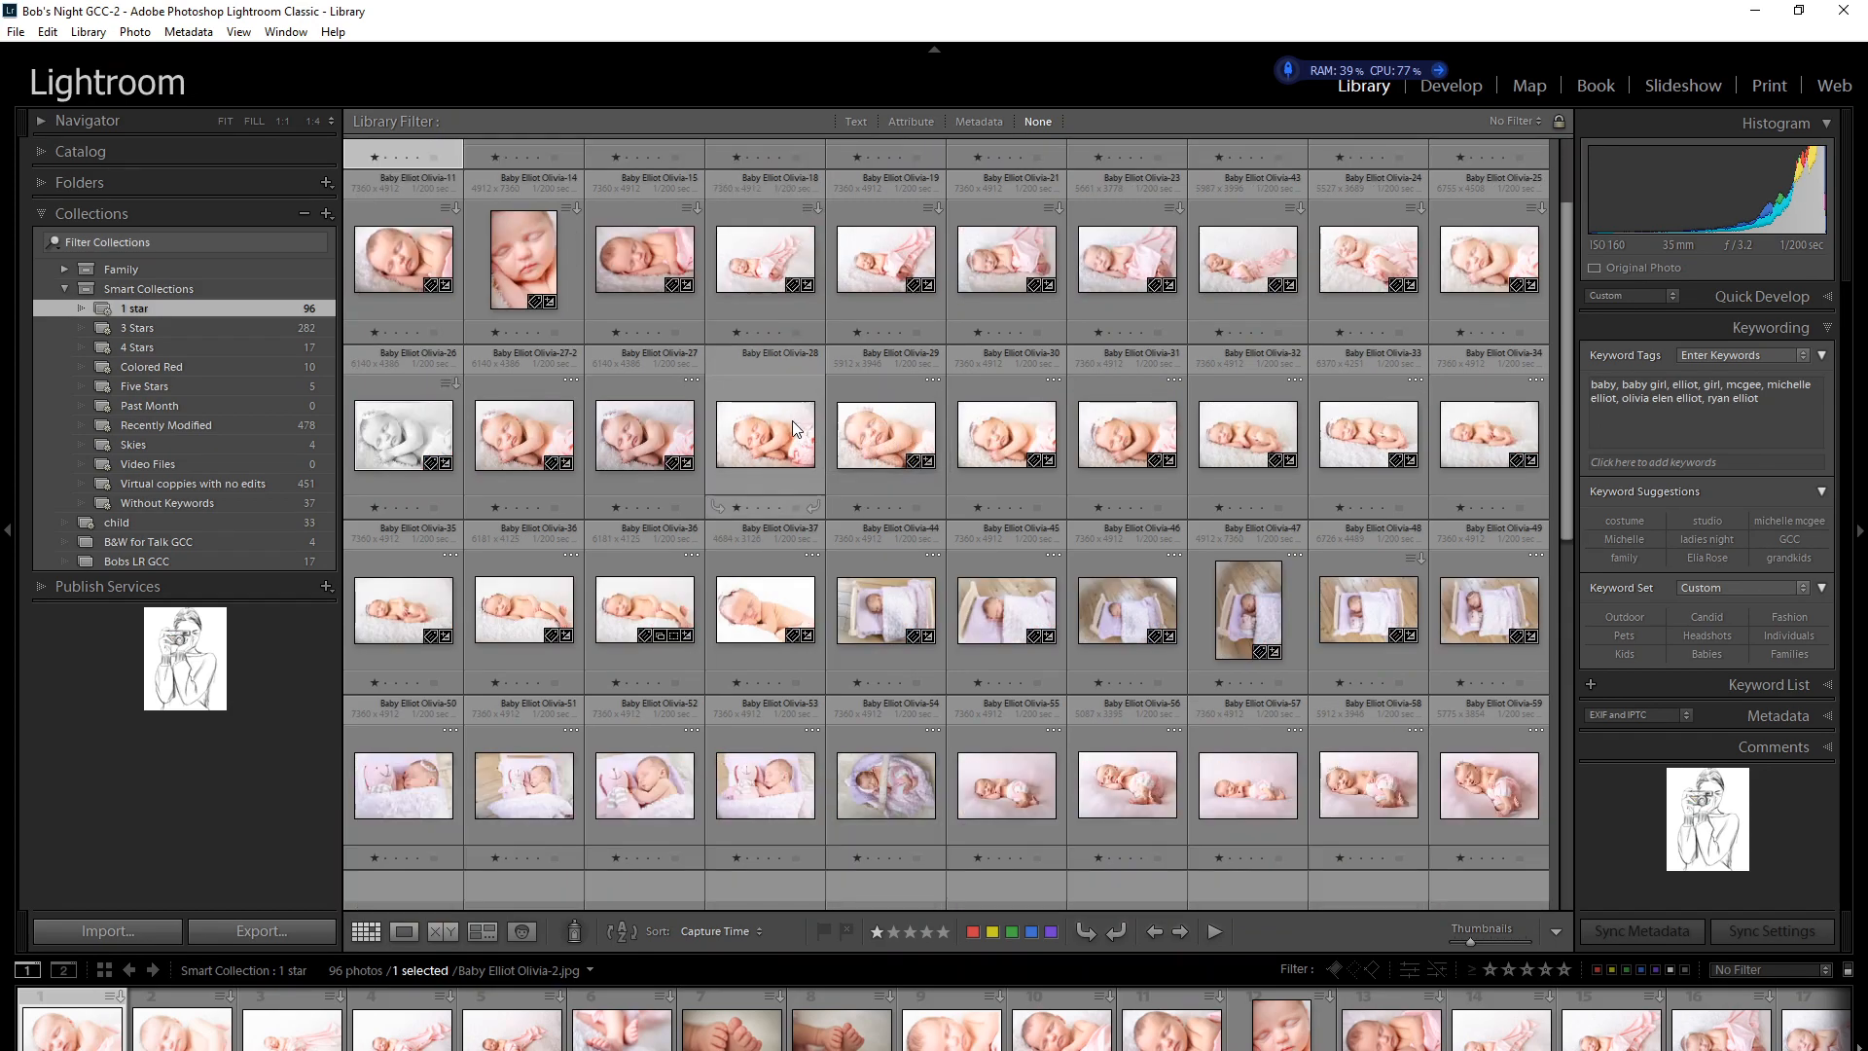
{"action": "scroll", "coordinate": [792, 421], "scroll_direction": "down", "scroll_amount": 5}
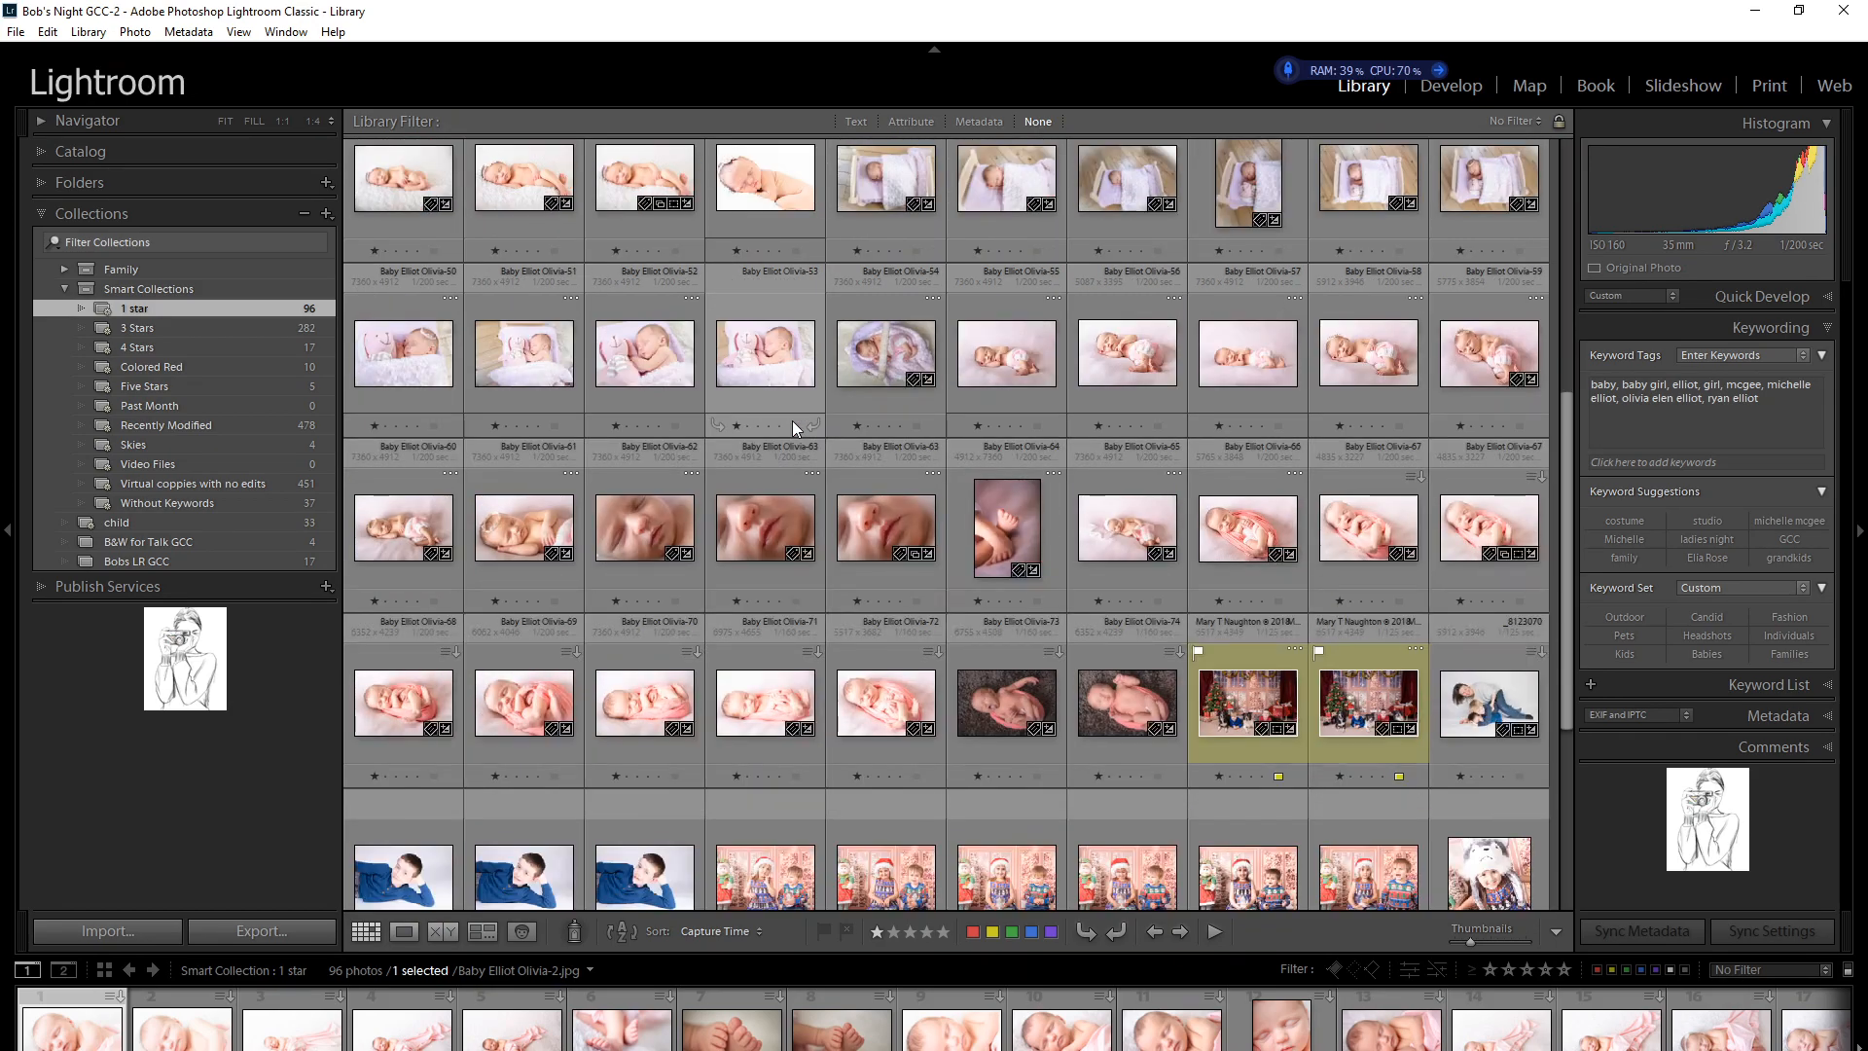
{"action": "left_click", "coordinate": [201, 349]}
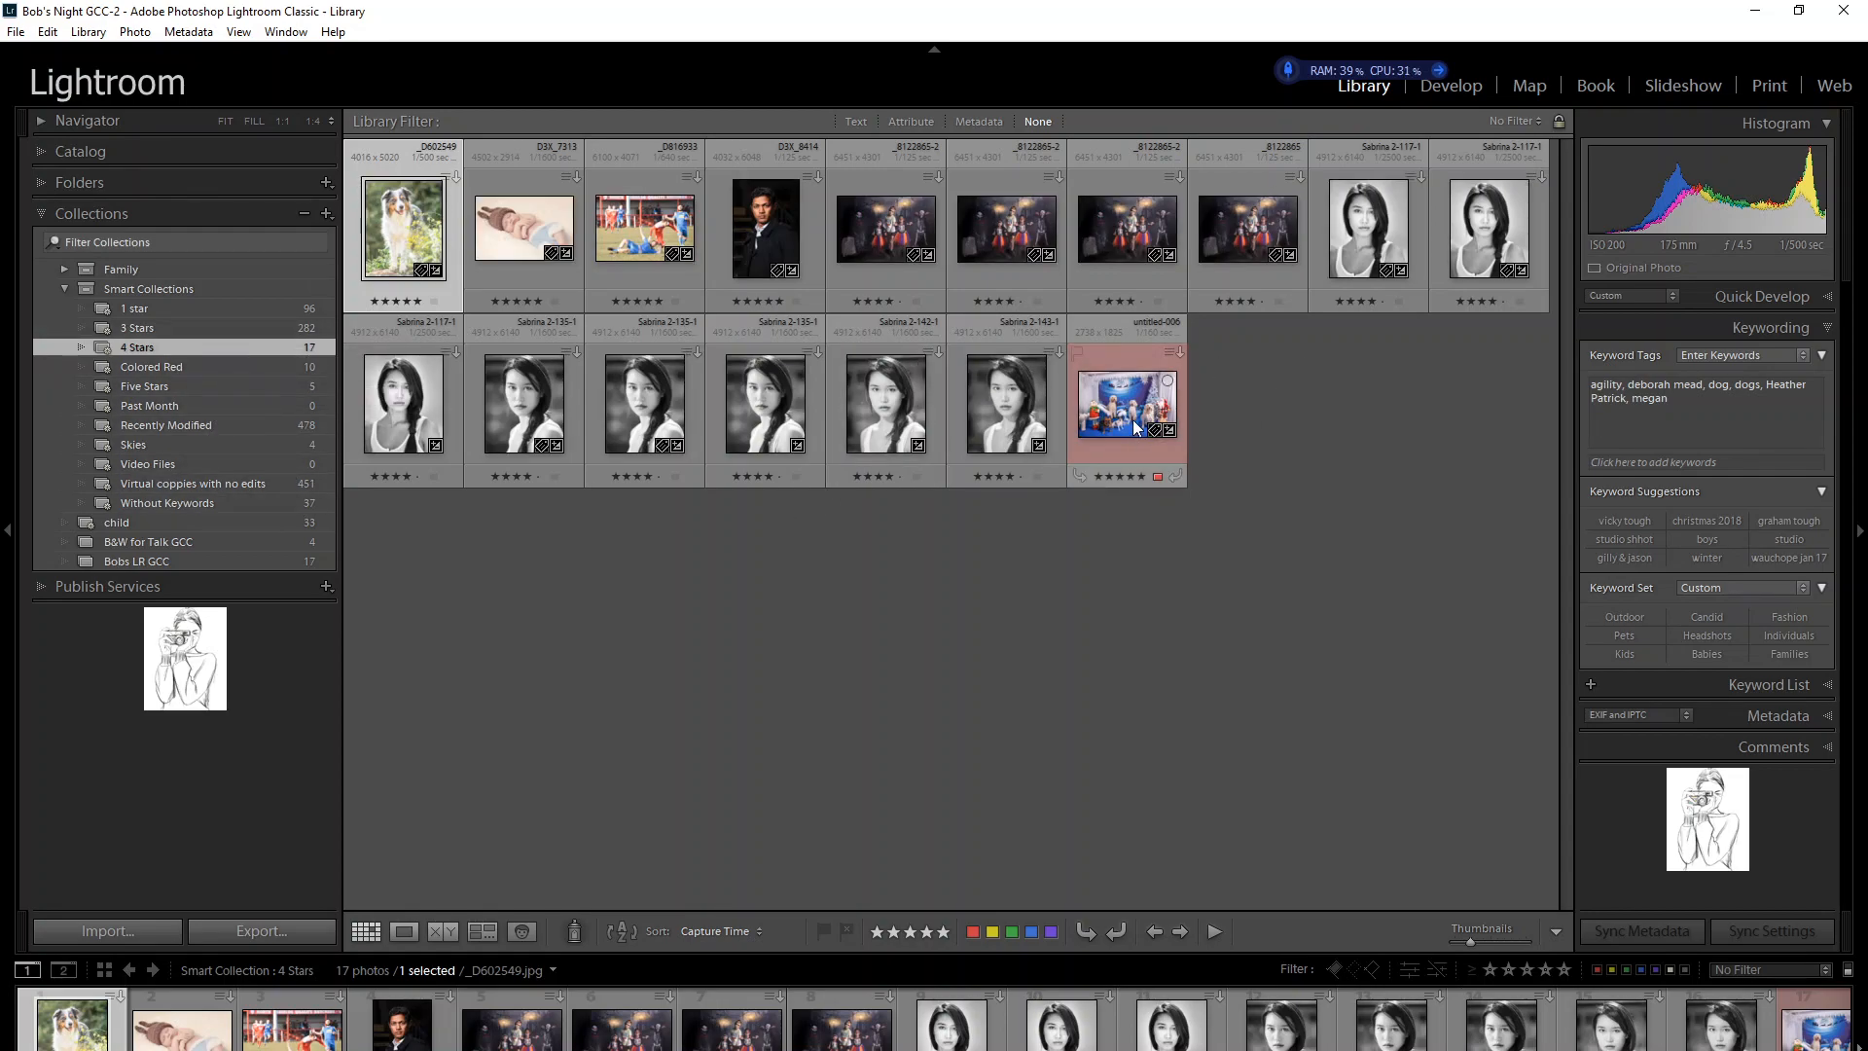
Open the Colored Red smart collection and set the color label of photo D3X_8317 to None.
{"action": "left_click", "coordinate": [229, 368]}
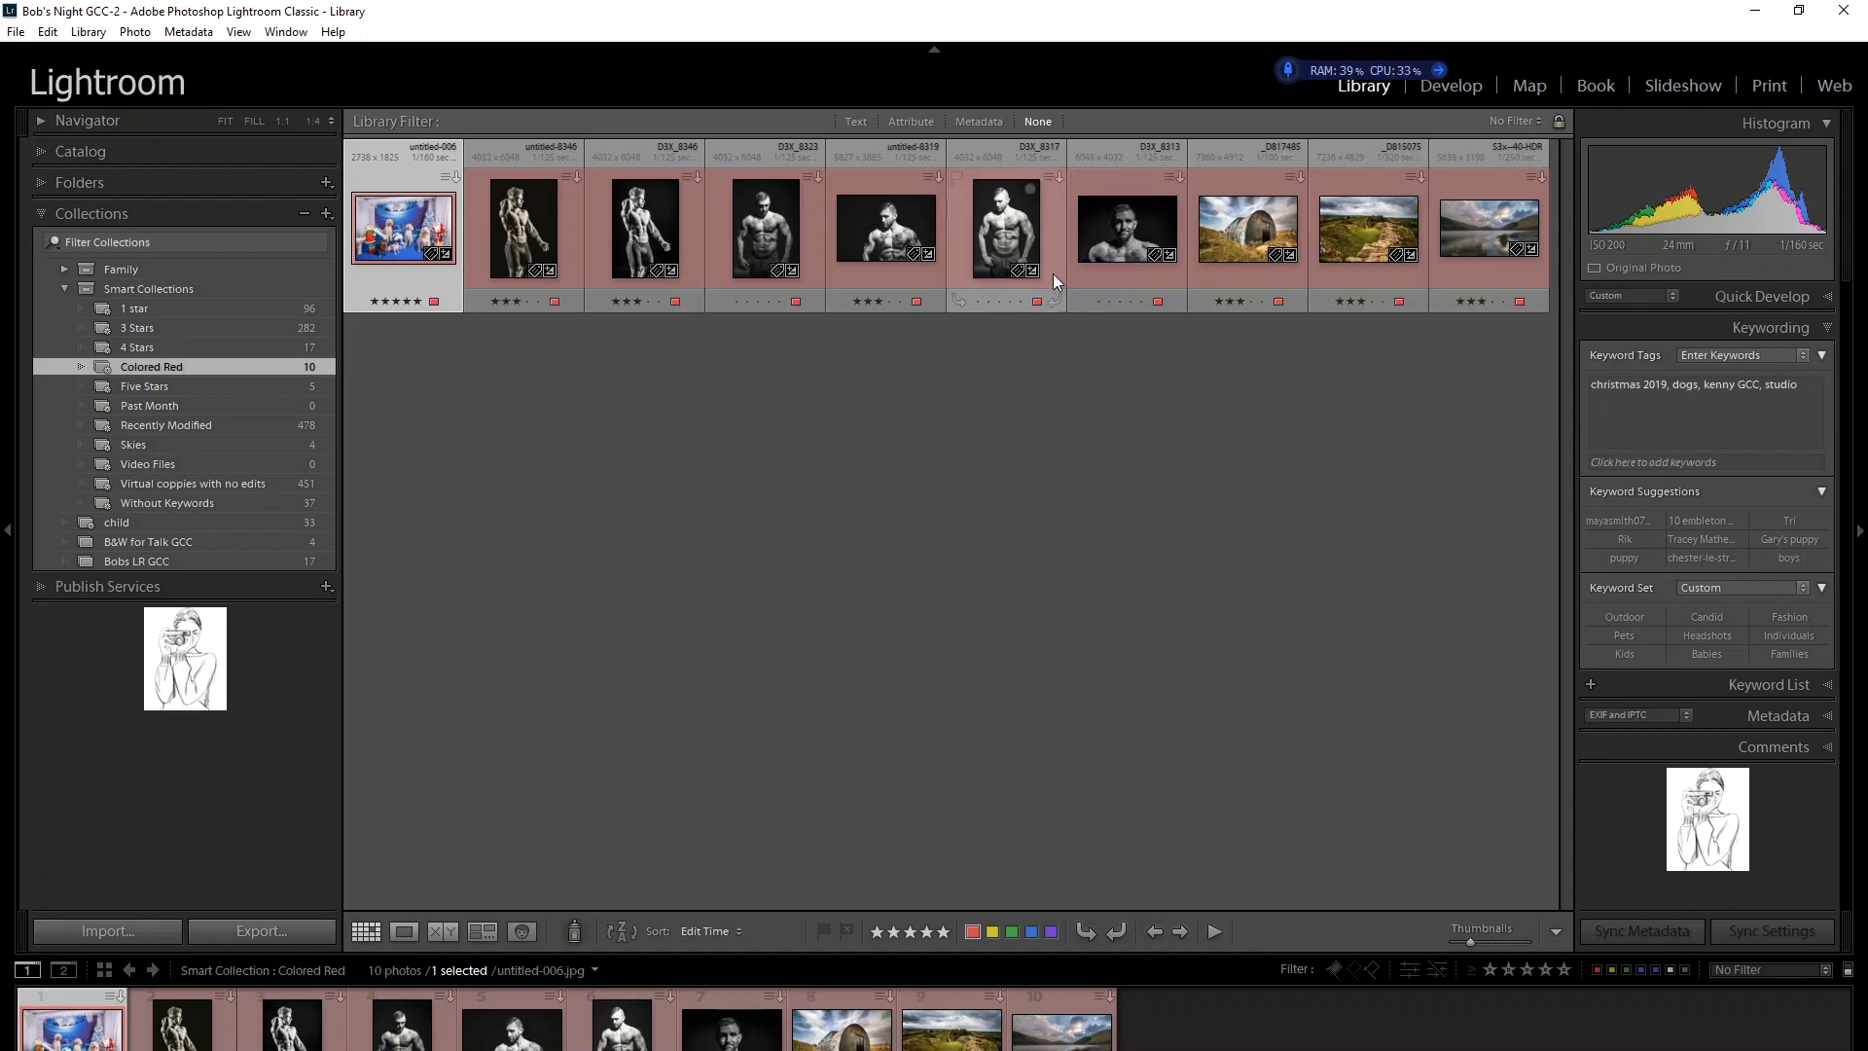
{"action": "left_click", "coordinate": [1014, 272]}
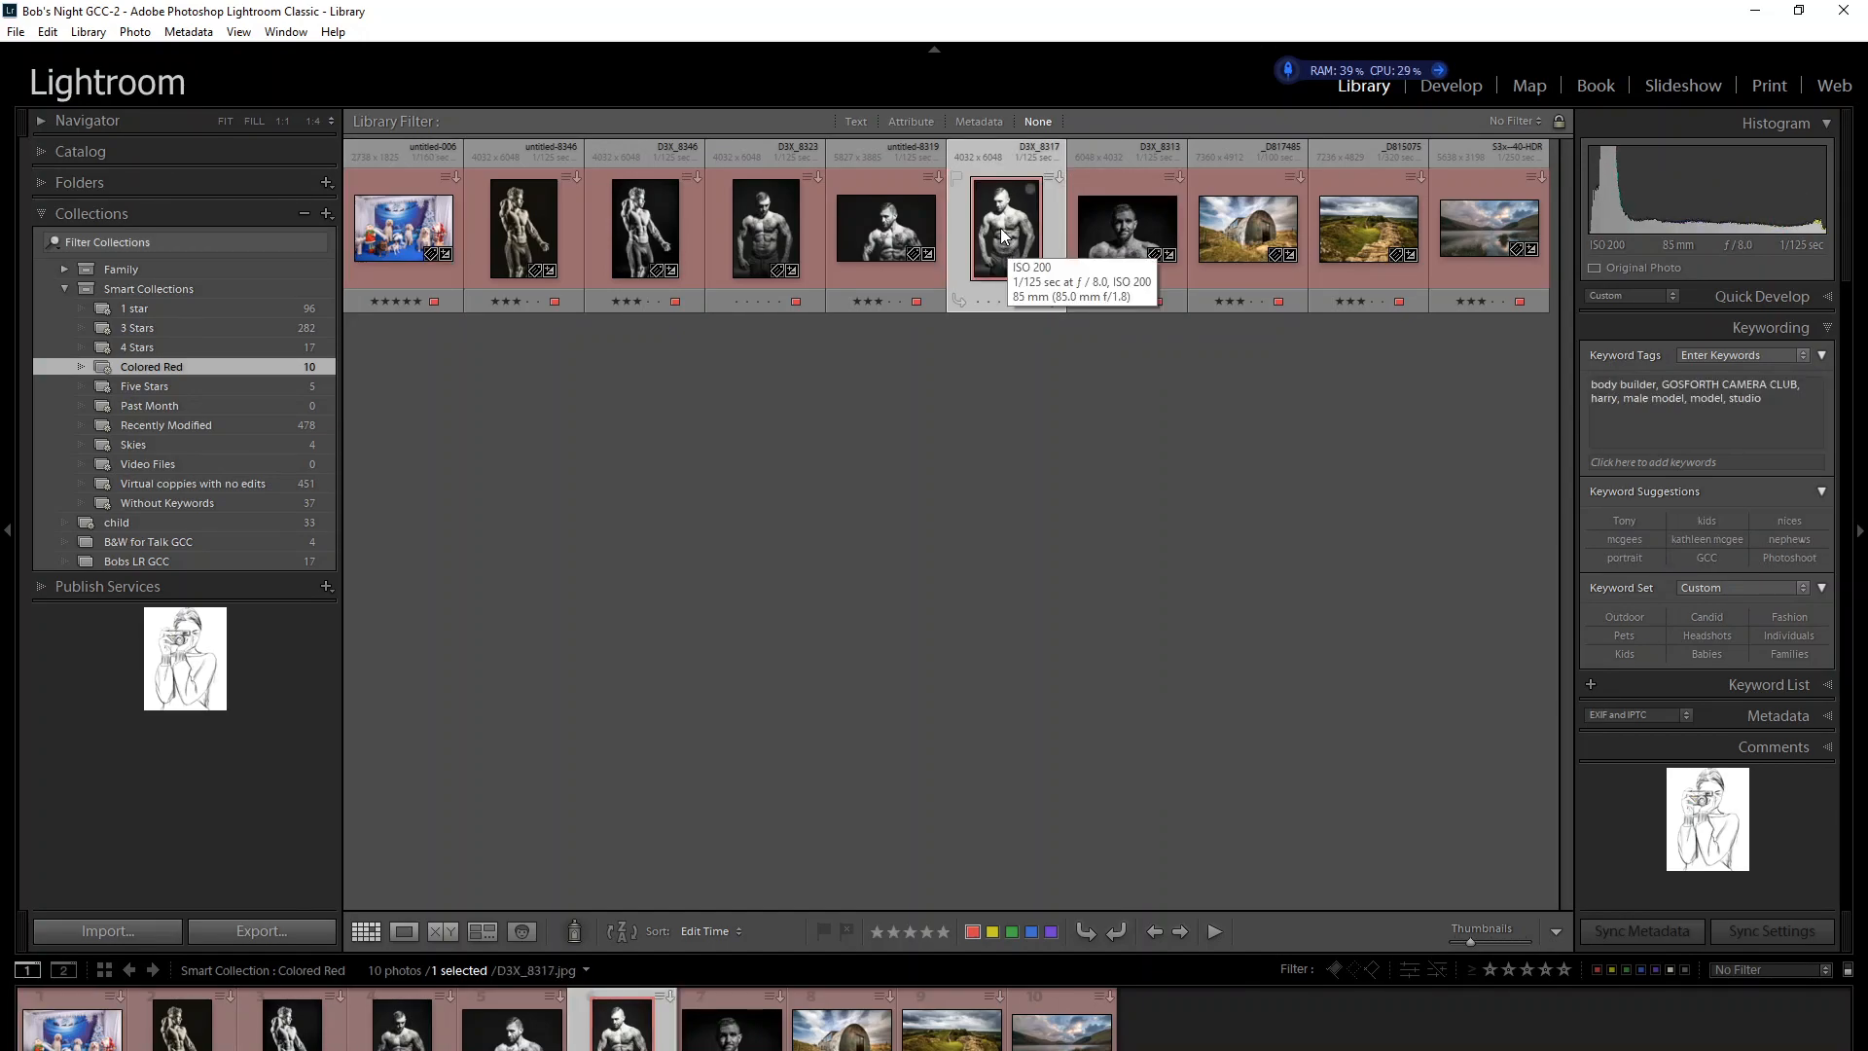
{"action": "right_click", "coordinate": [1000, 233]}
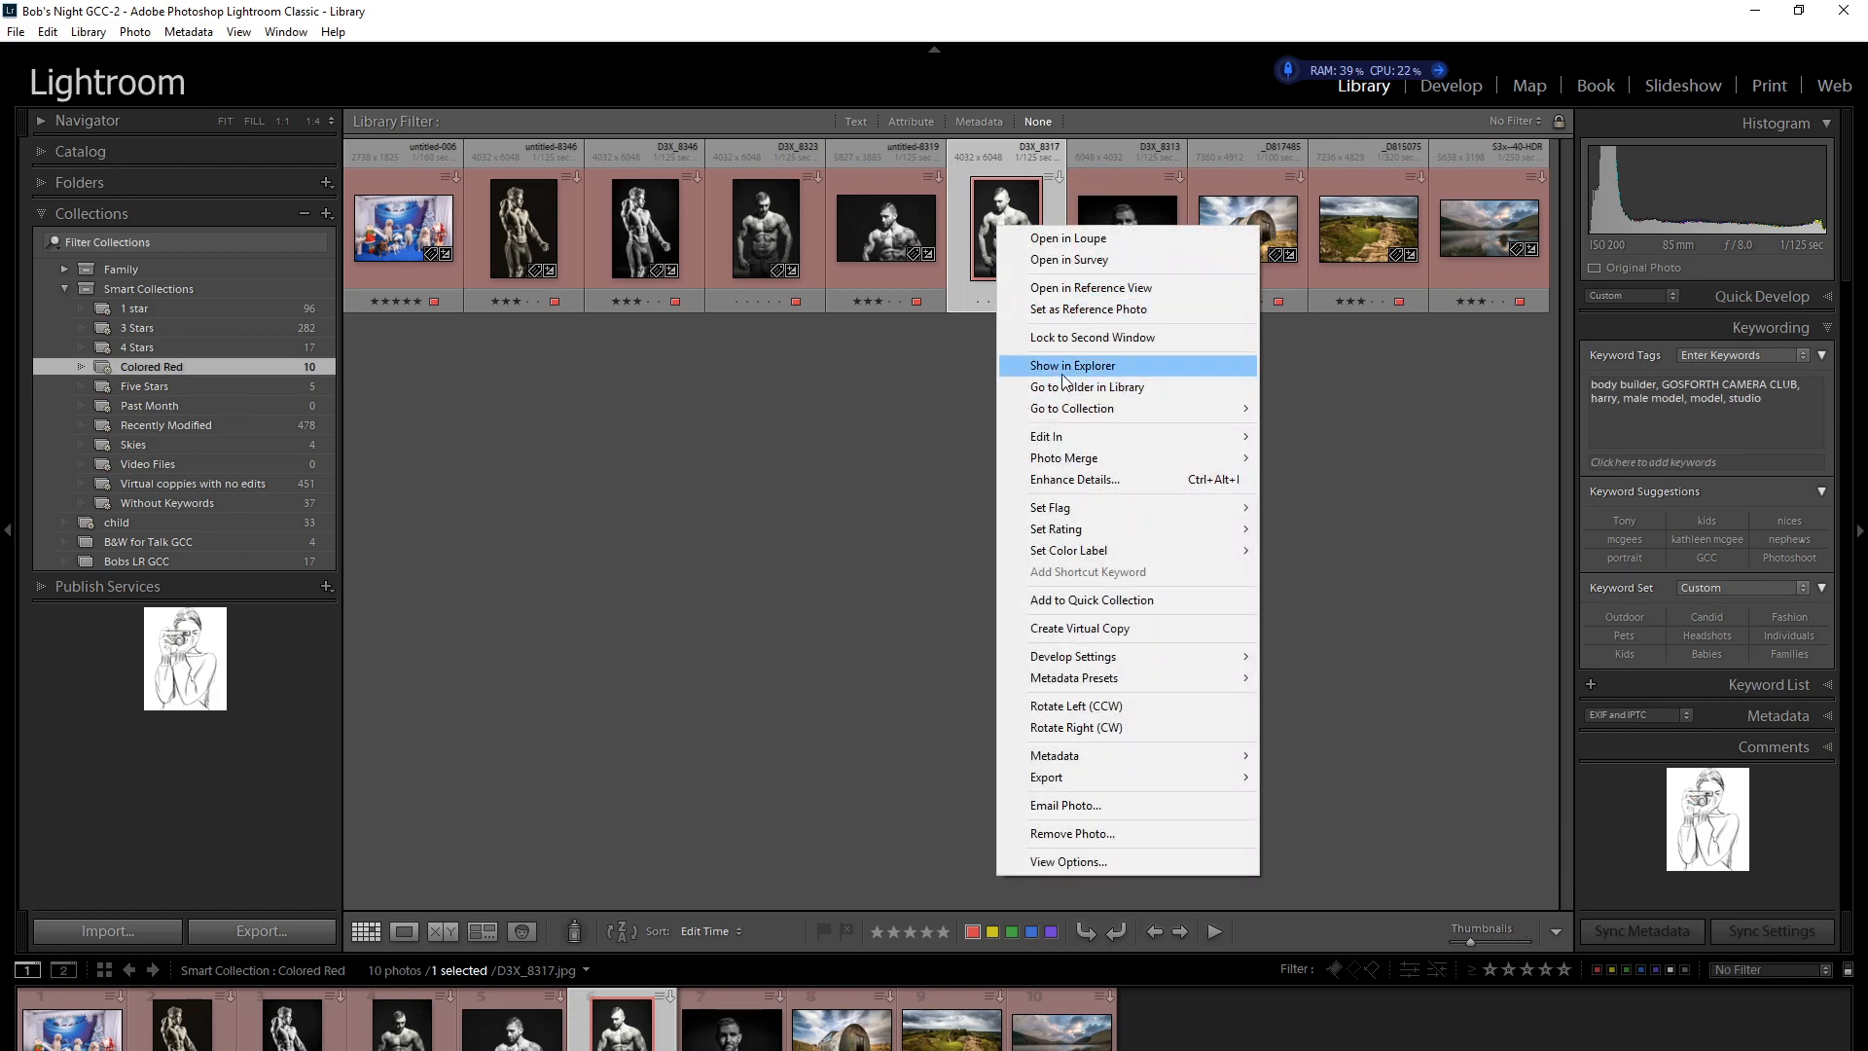
{"action": "mouse_move", "coordinate": [1075, 556]}
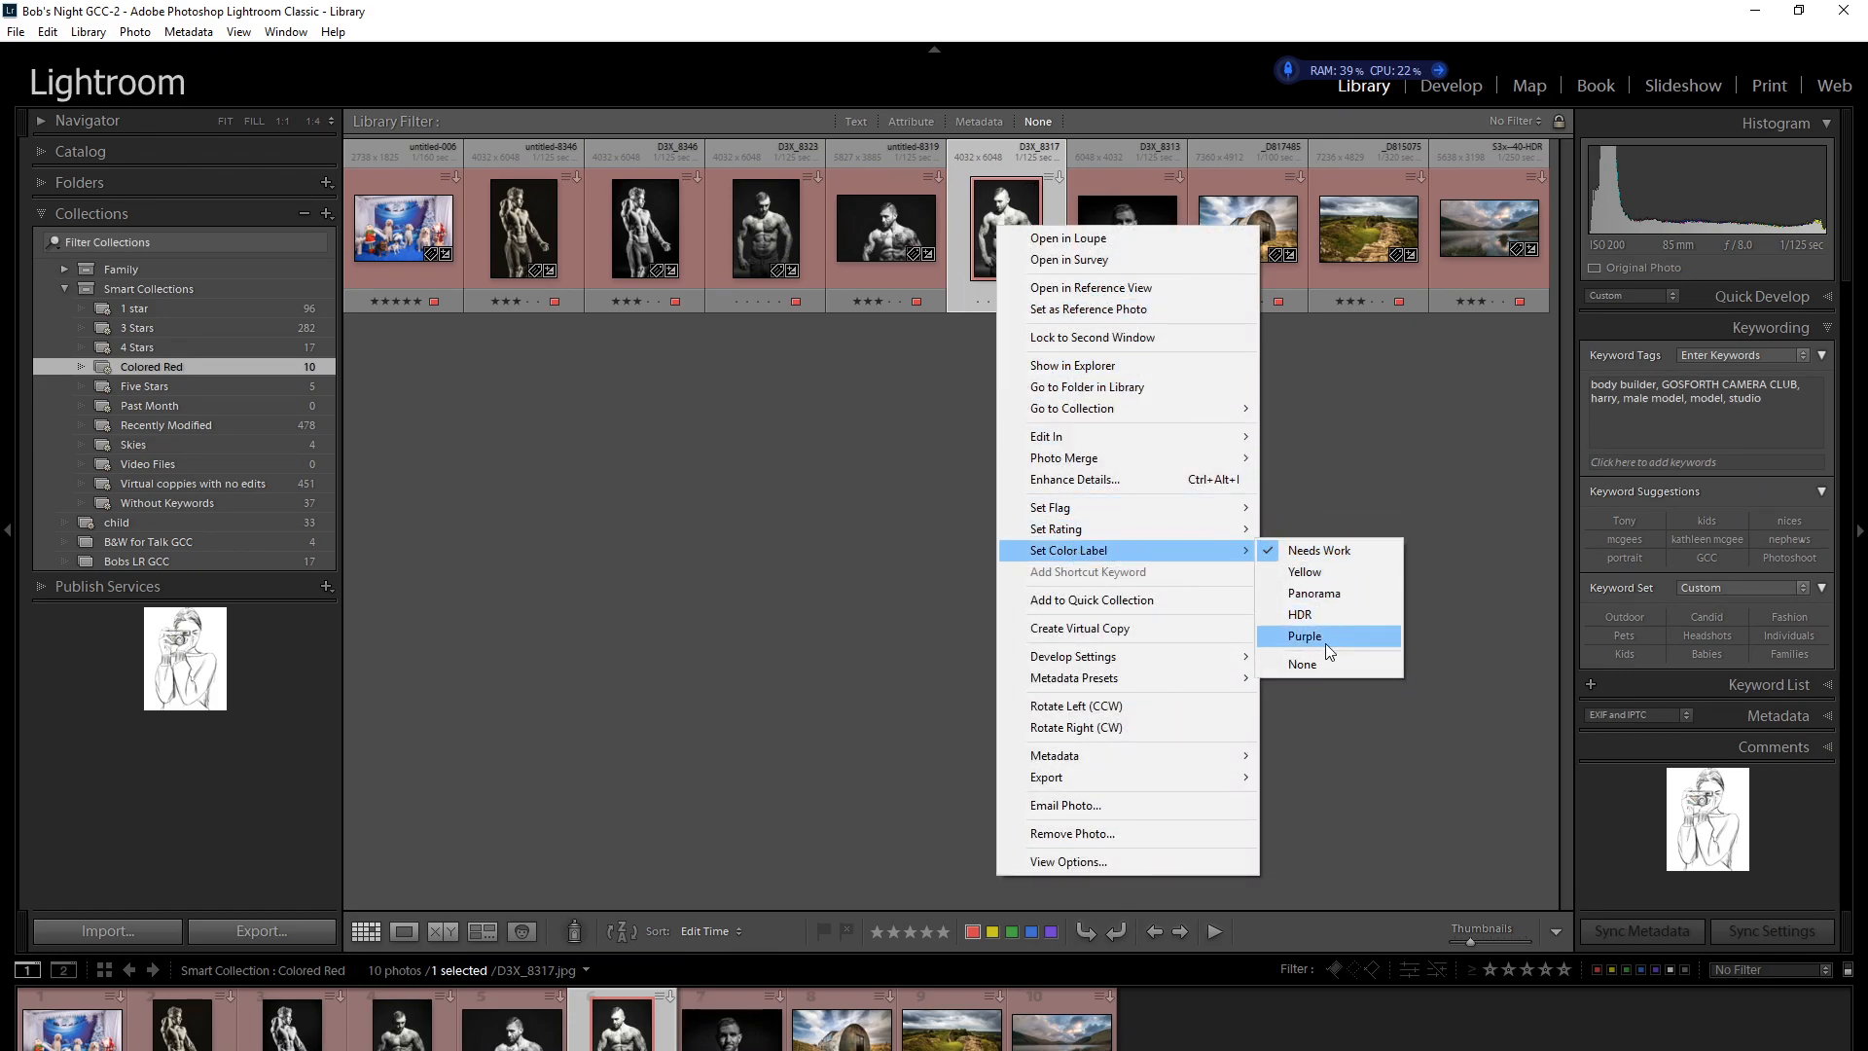
{"action": "left_click", "coordinate": [1304, 666]}
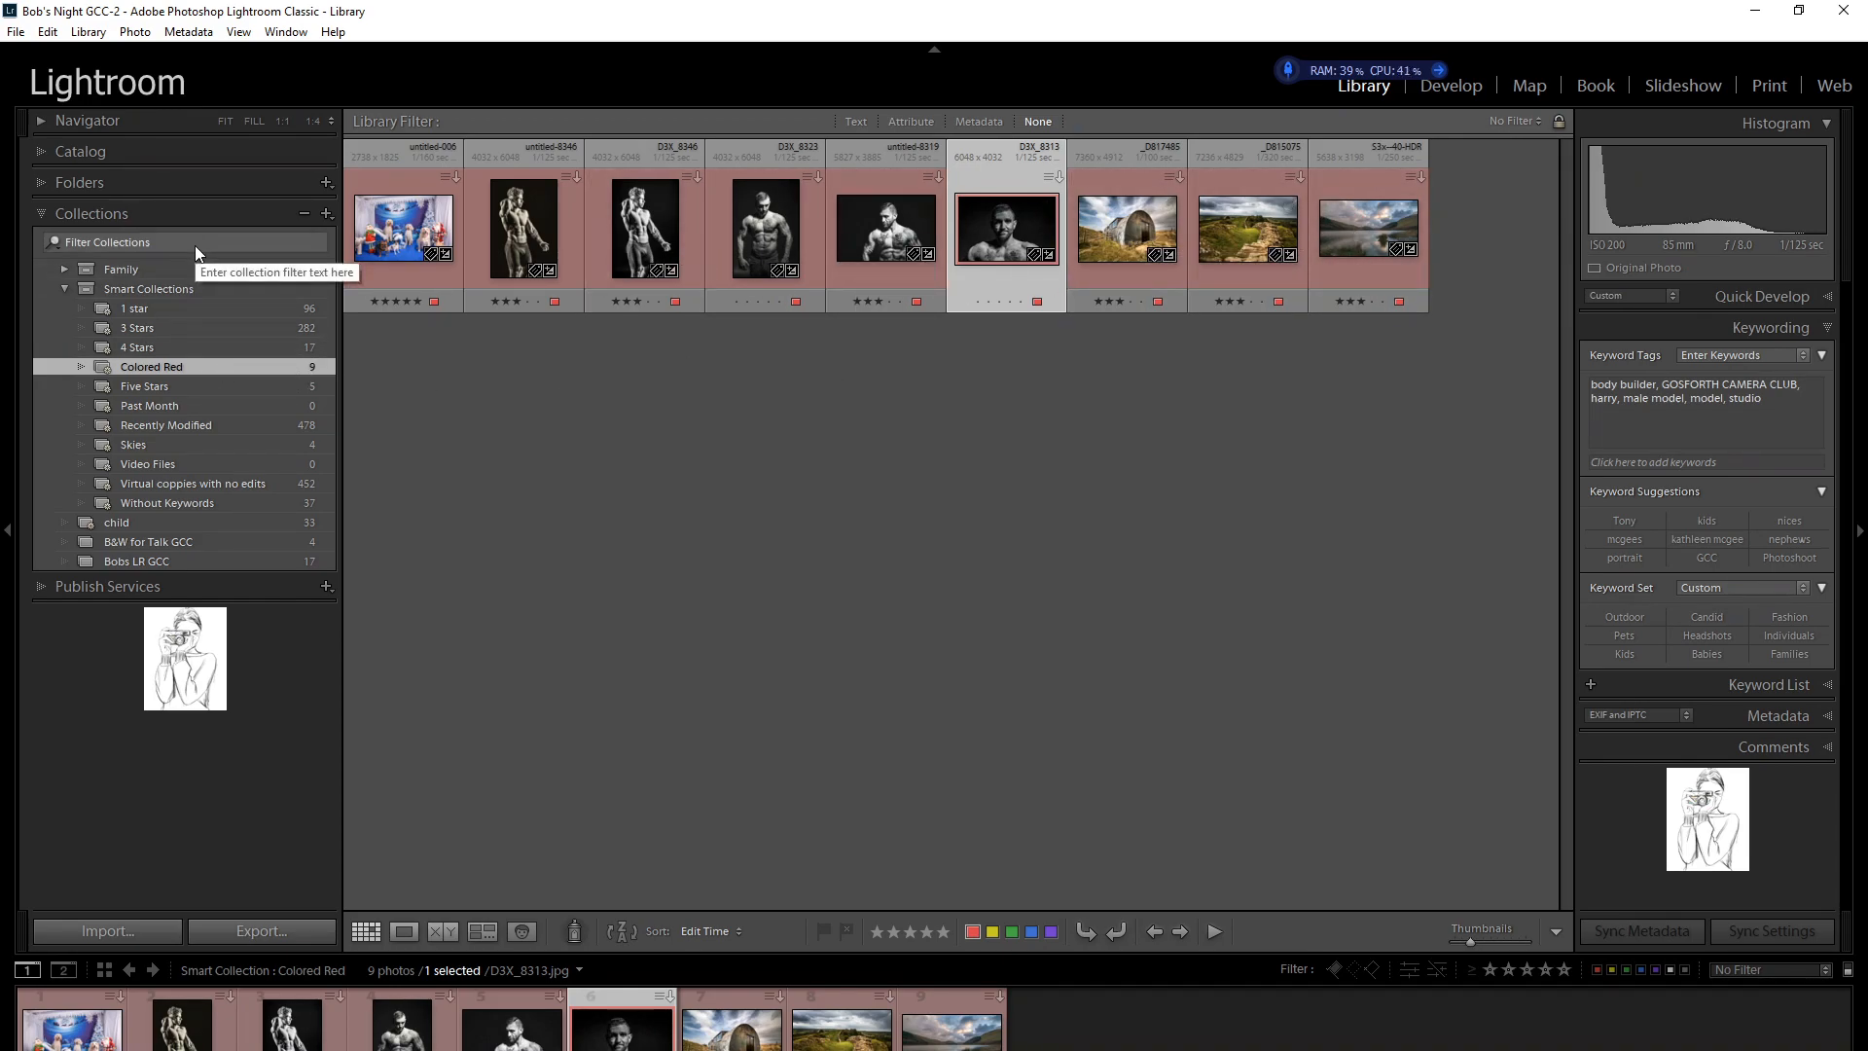
Collapse the smart collections and set the B&W for Talk GCC collection as the target collection.
{"action": "left_click", "coordinate": [64, 284]}
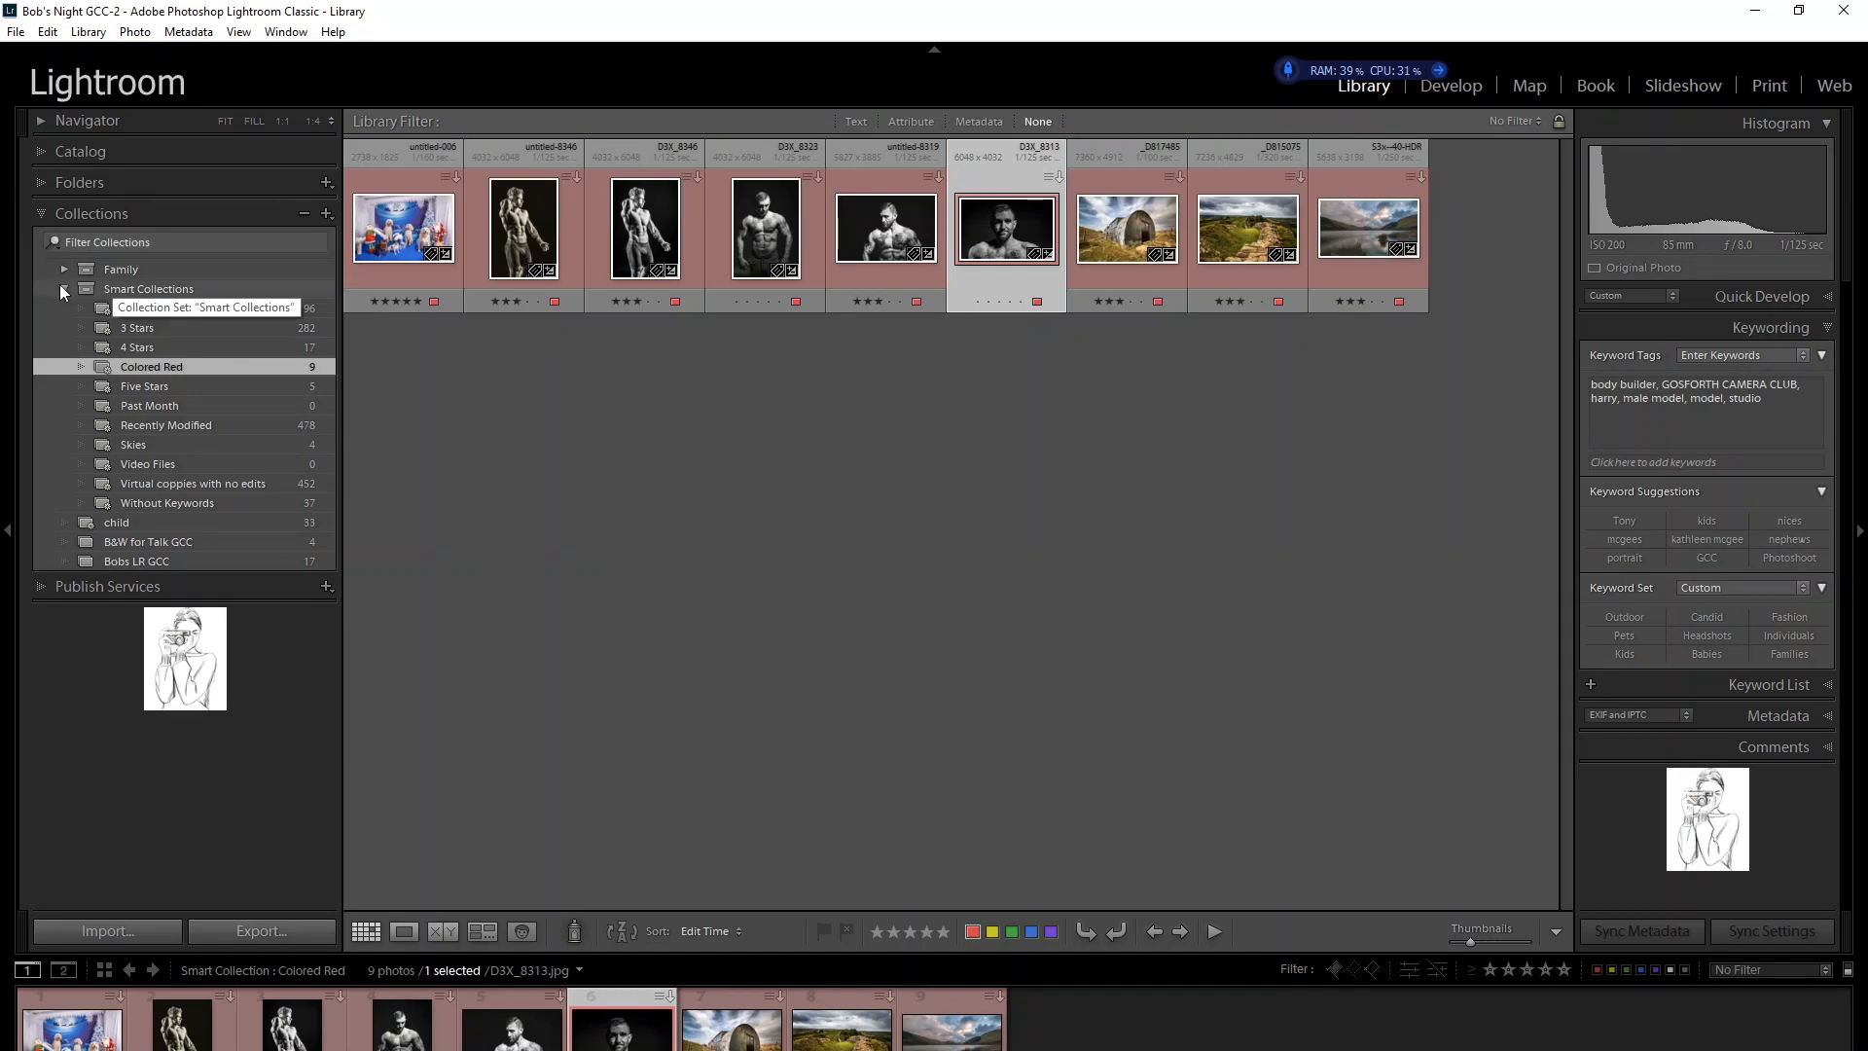
{"action": "left_click", "coordinate": [61, 284]}
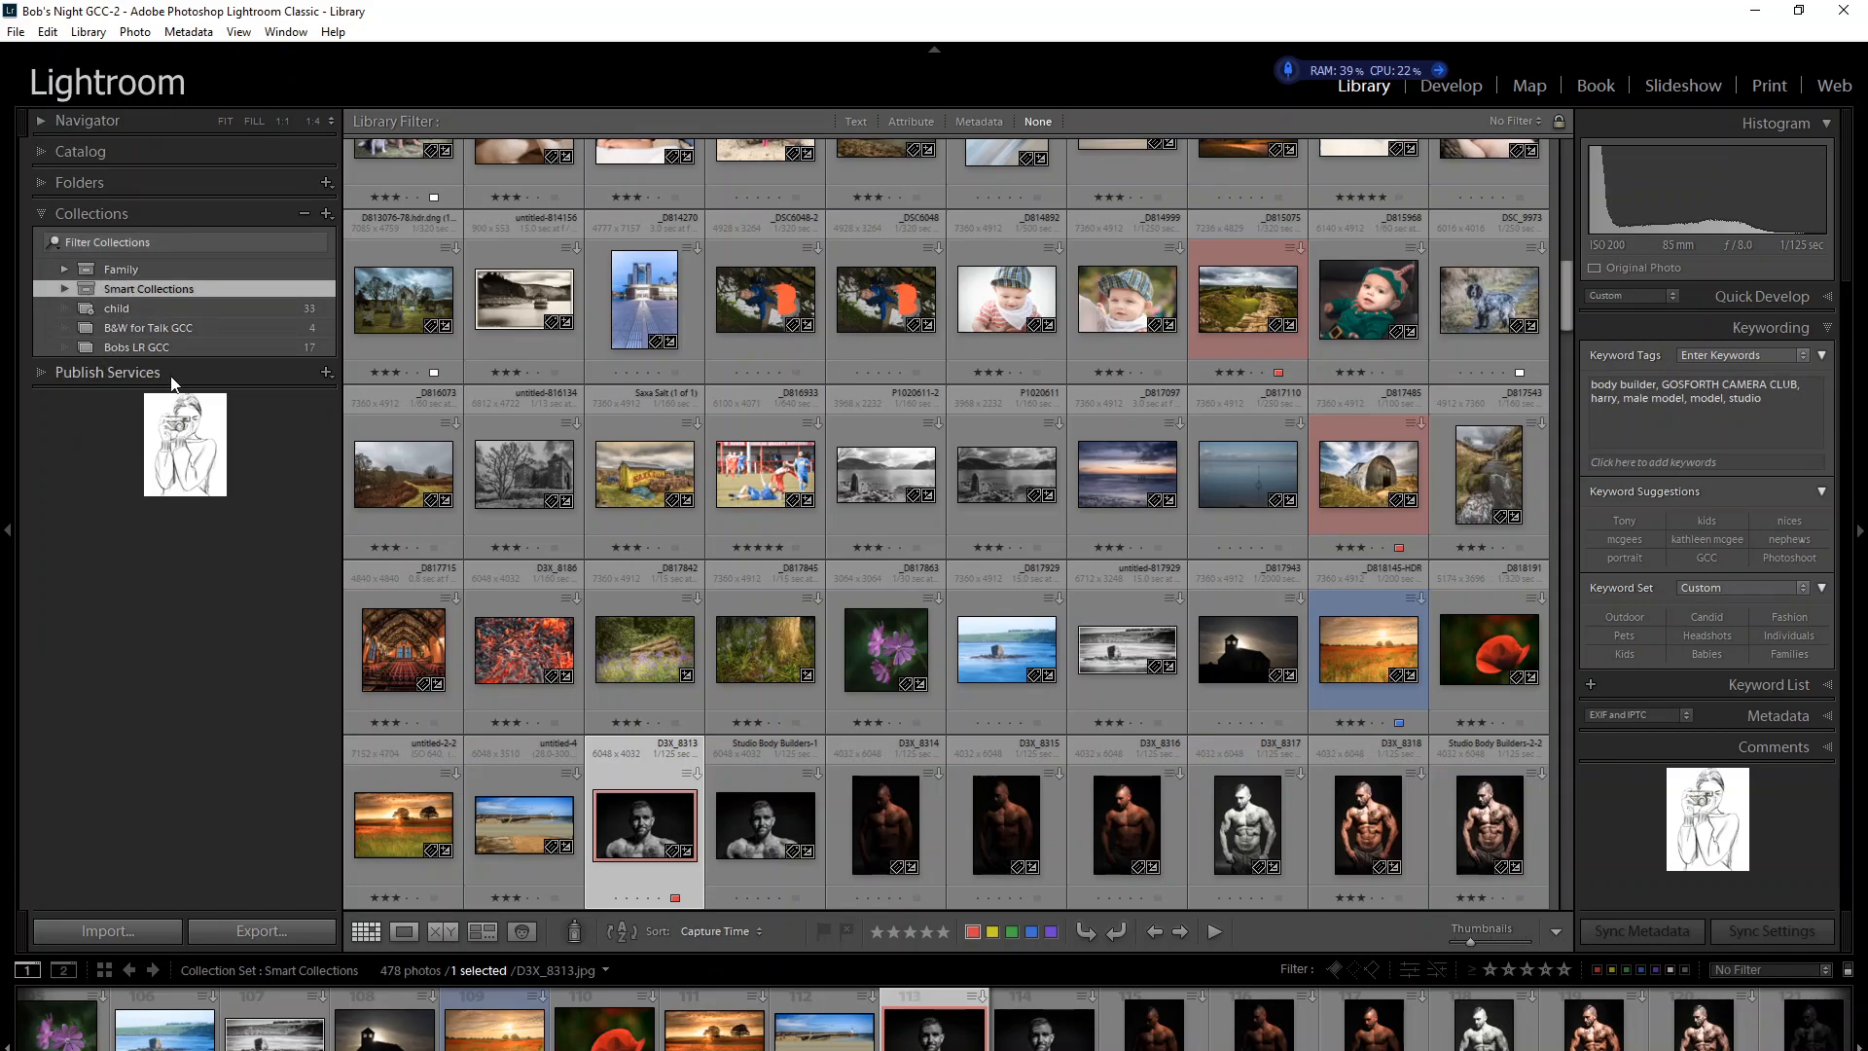
{"action": "left_click", "coordinate": [245, 330]}
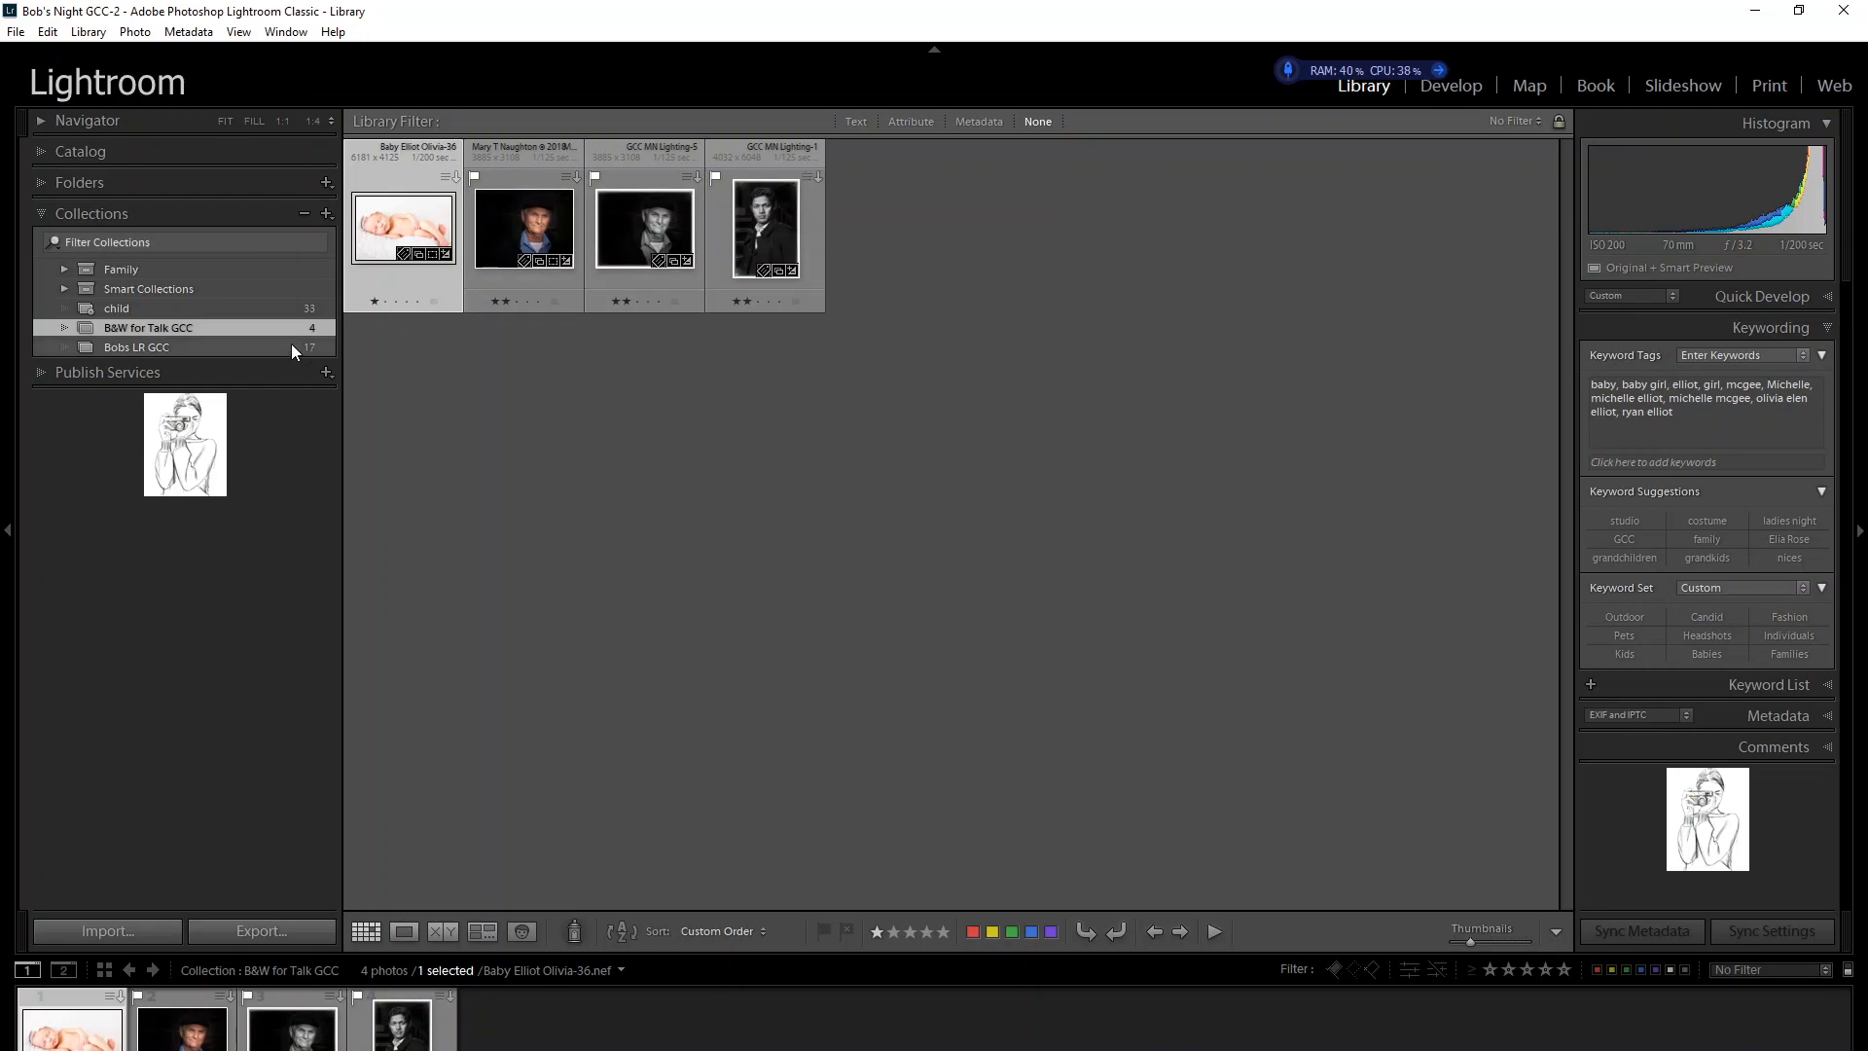
{"action": "right_click", "coordinate": [245, 327]}
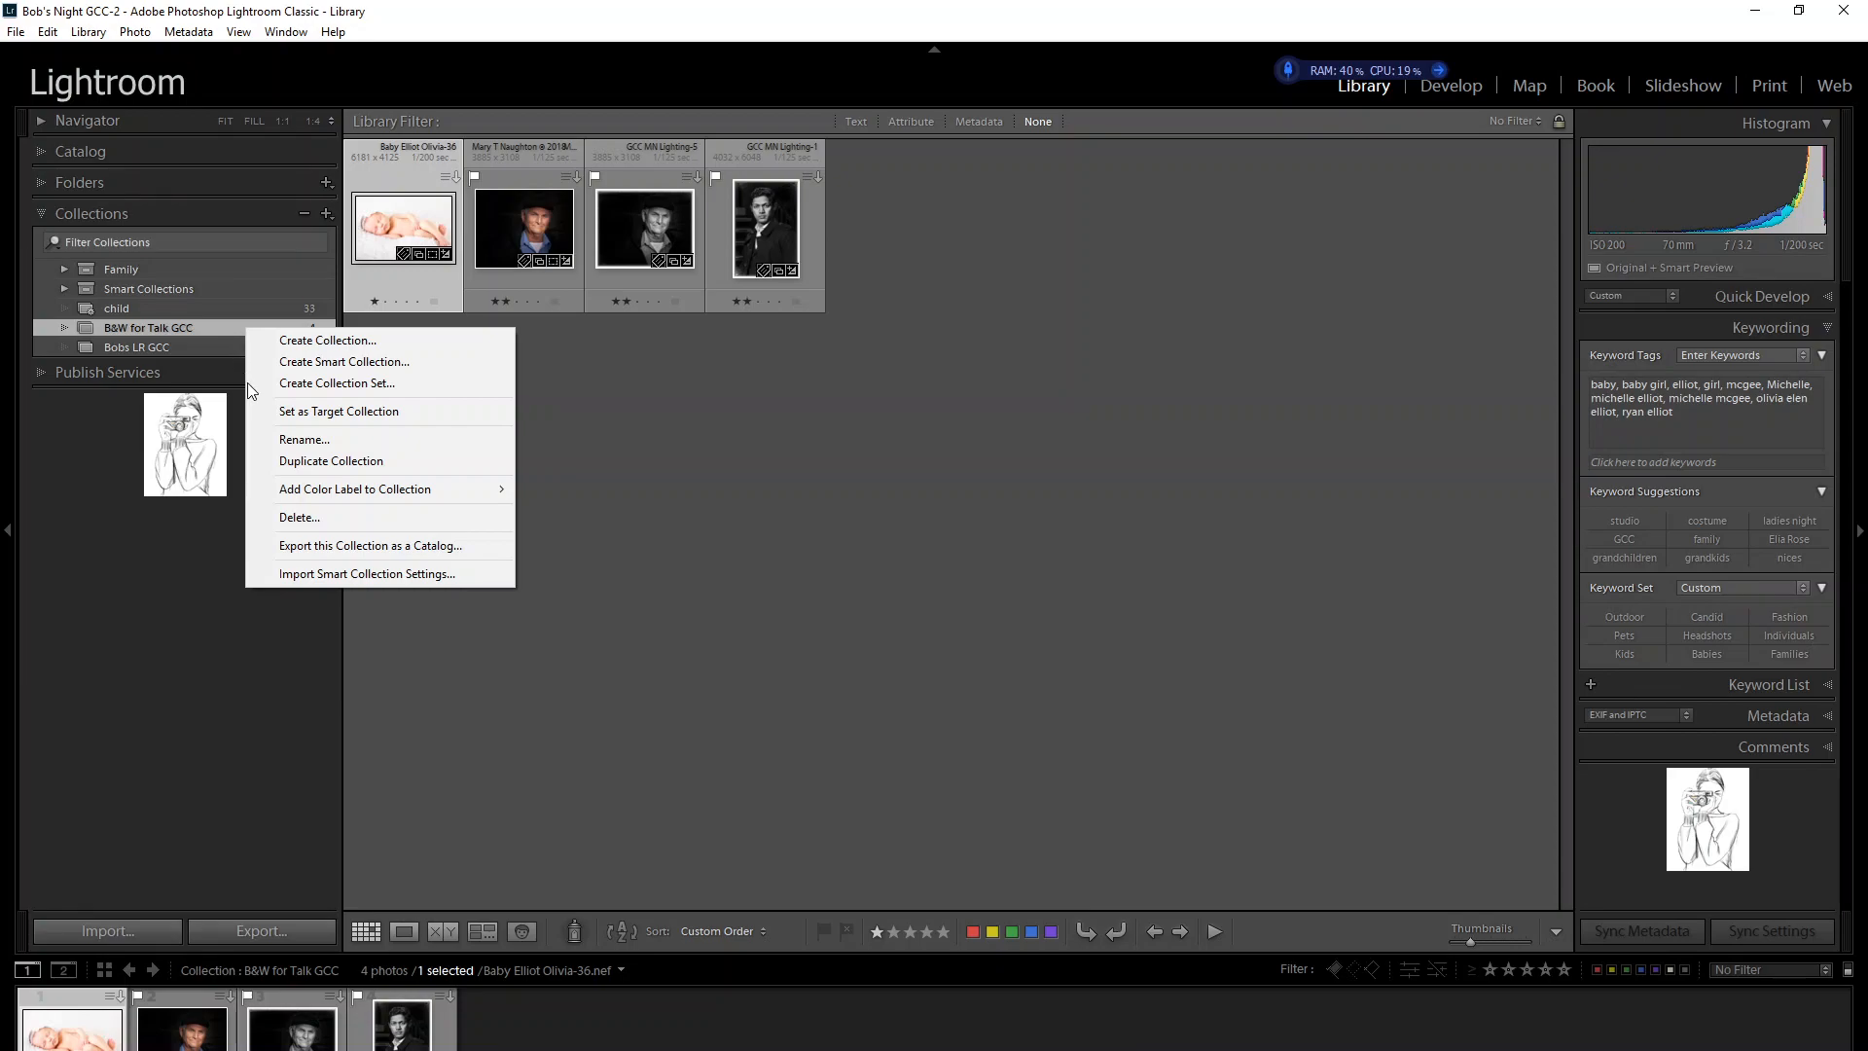
{"action": "left_click", "coordinate": [333, 413]}
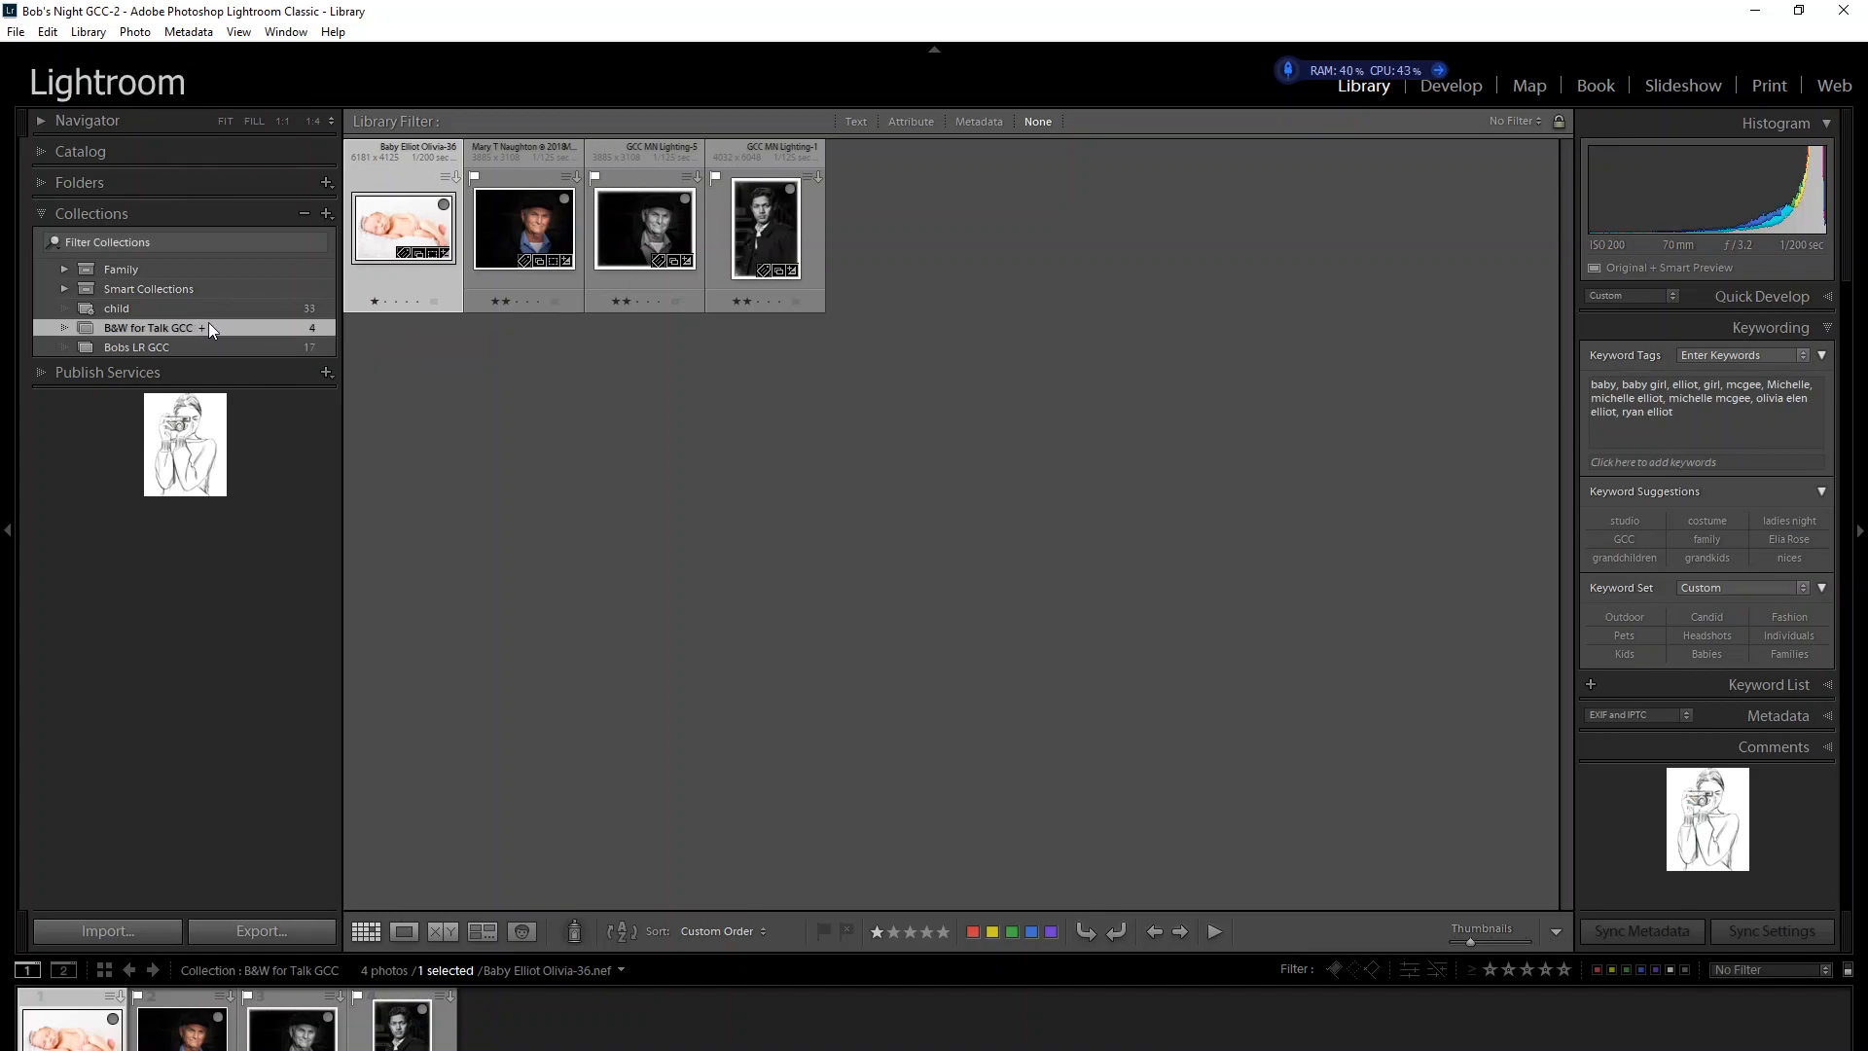
Show All Photographs from the catalog in the grid and find the black-and-white body builder portraits.
{"action": "left_click", "coordinate": [48, 150]}
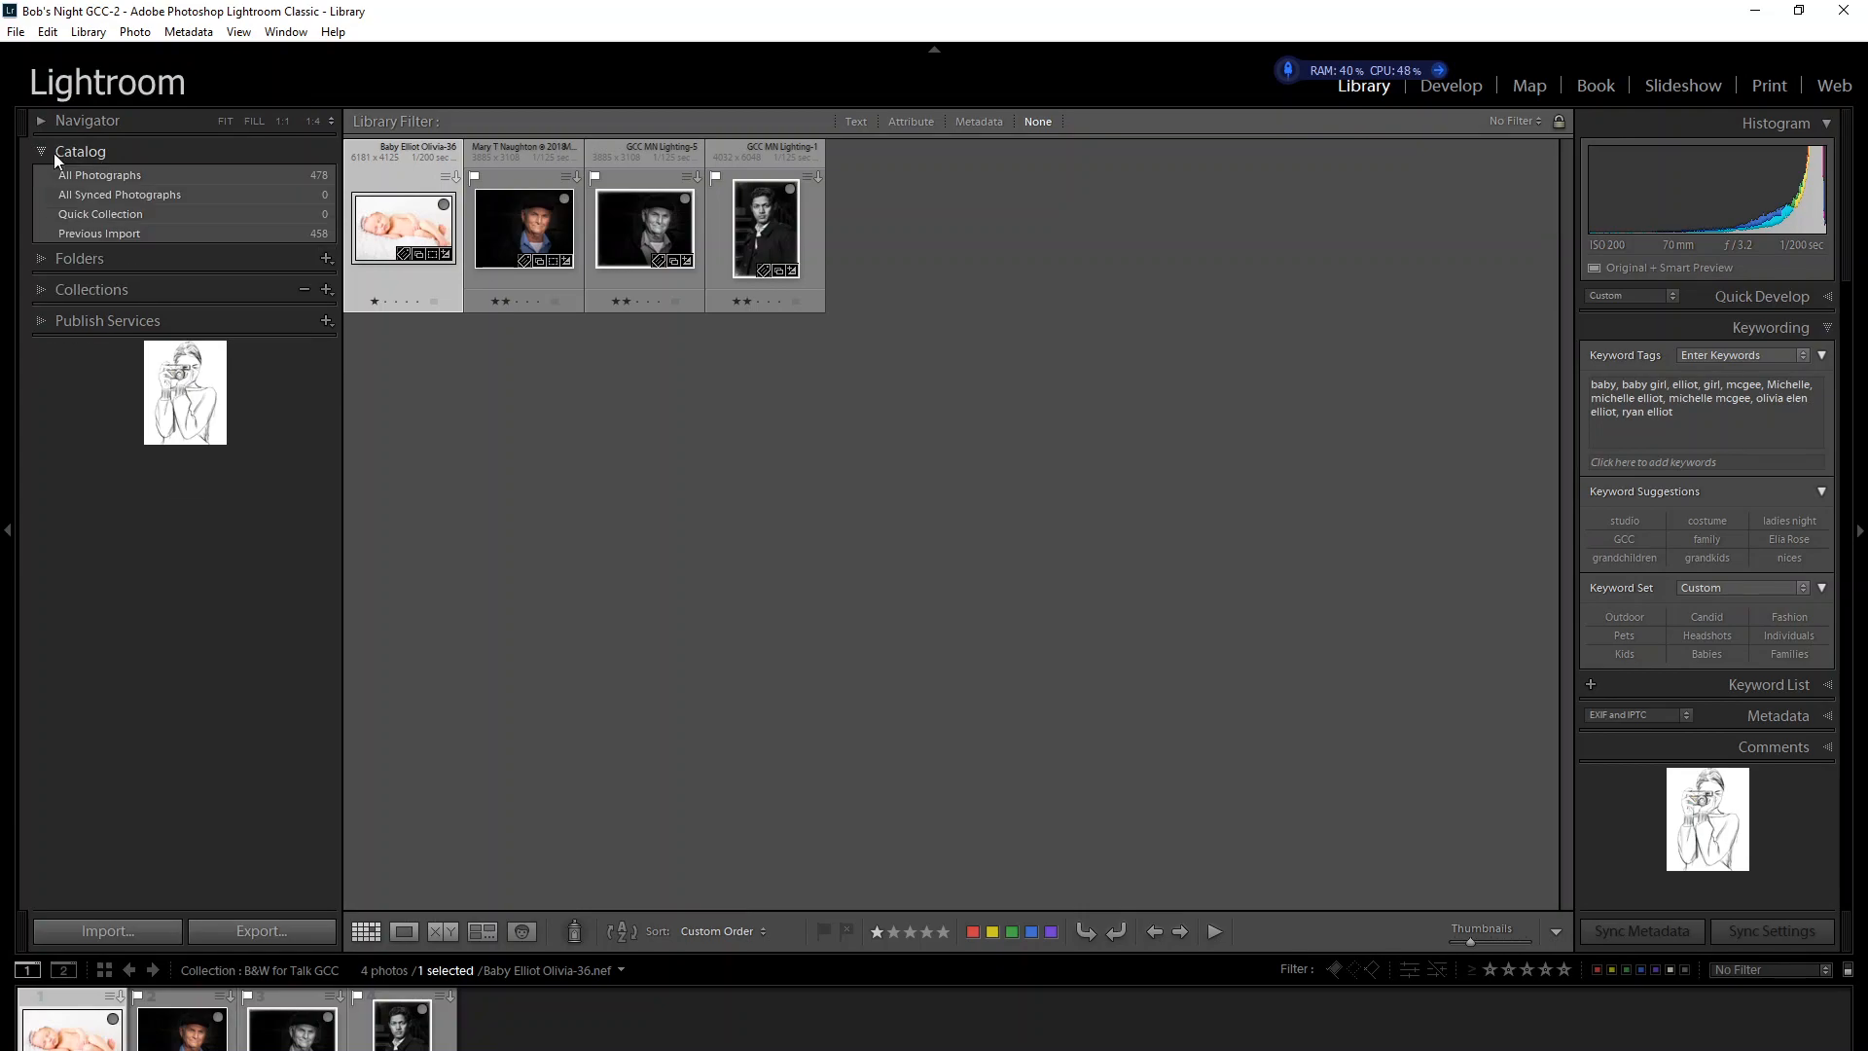
{"action": "left_click", "coordinate": [155, 172]}
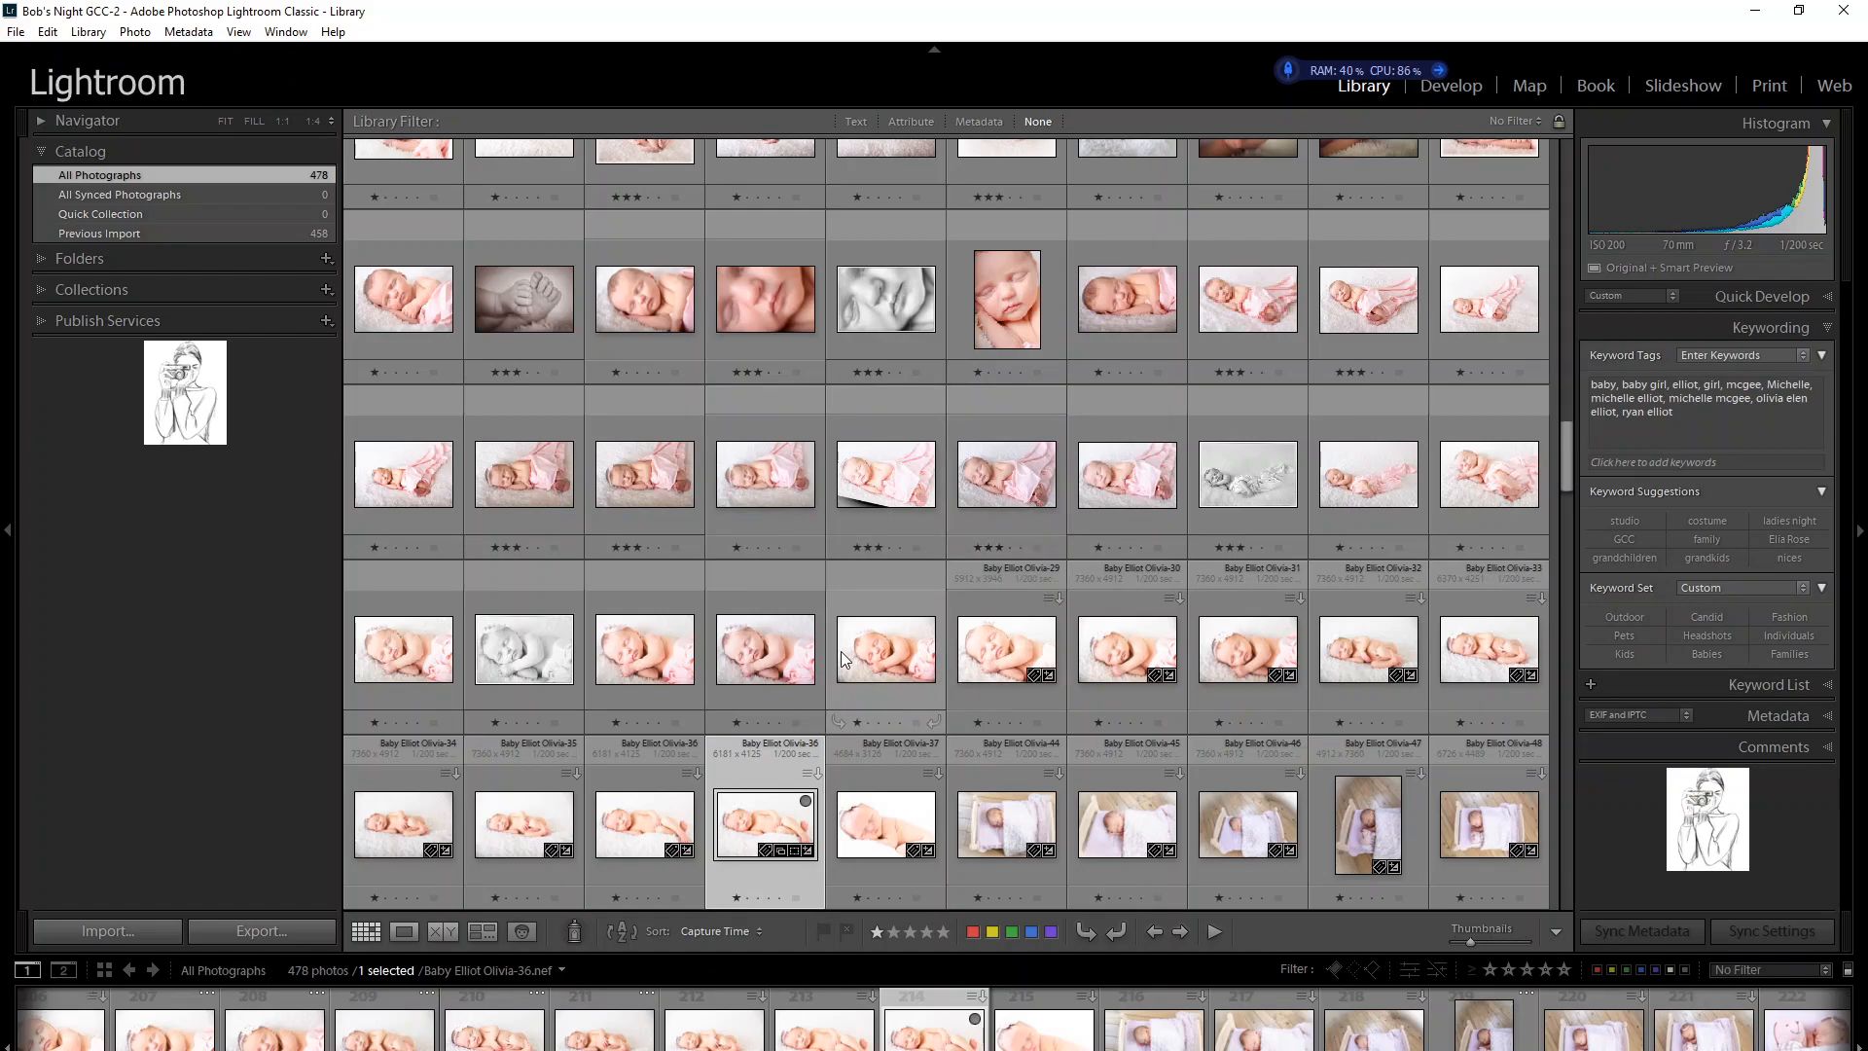
{"action": "scroll", "coordinate": [955, 516], "scroll_direction": "up", "scroll_amount": 4}
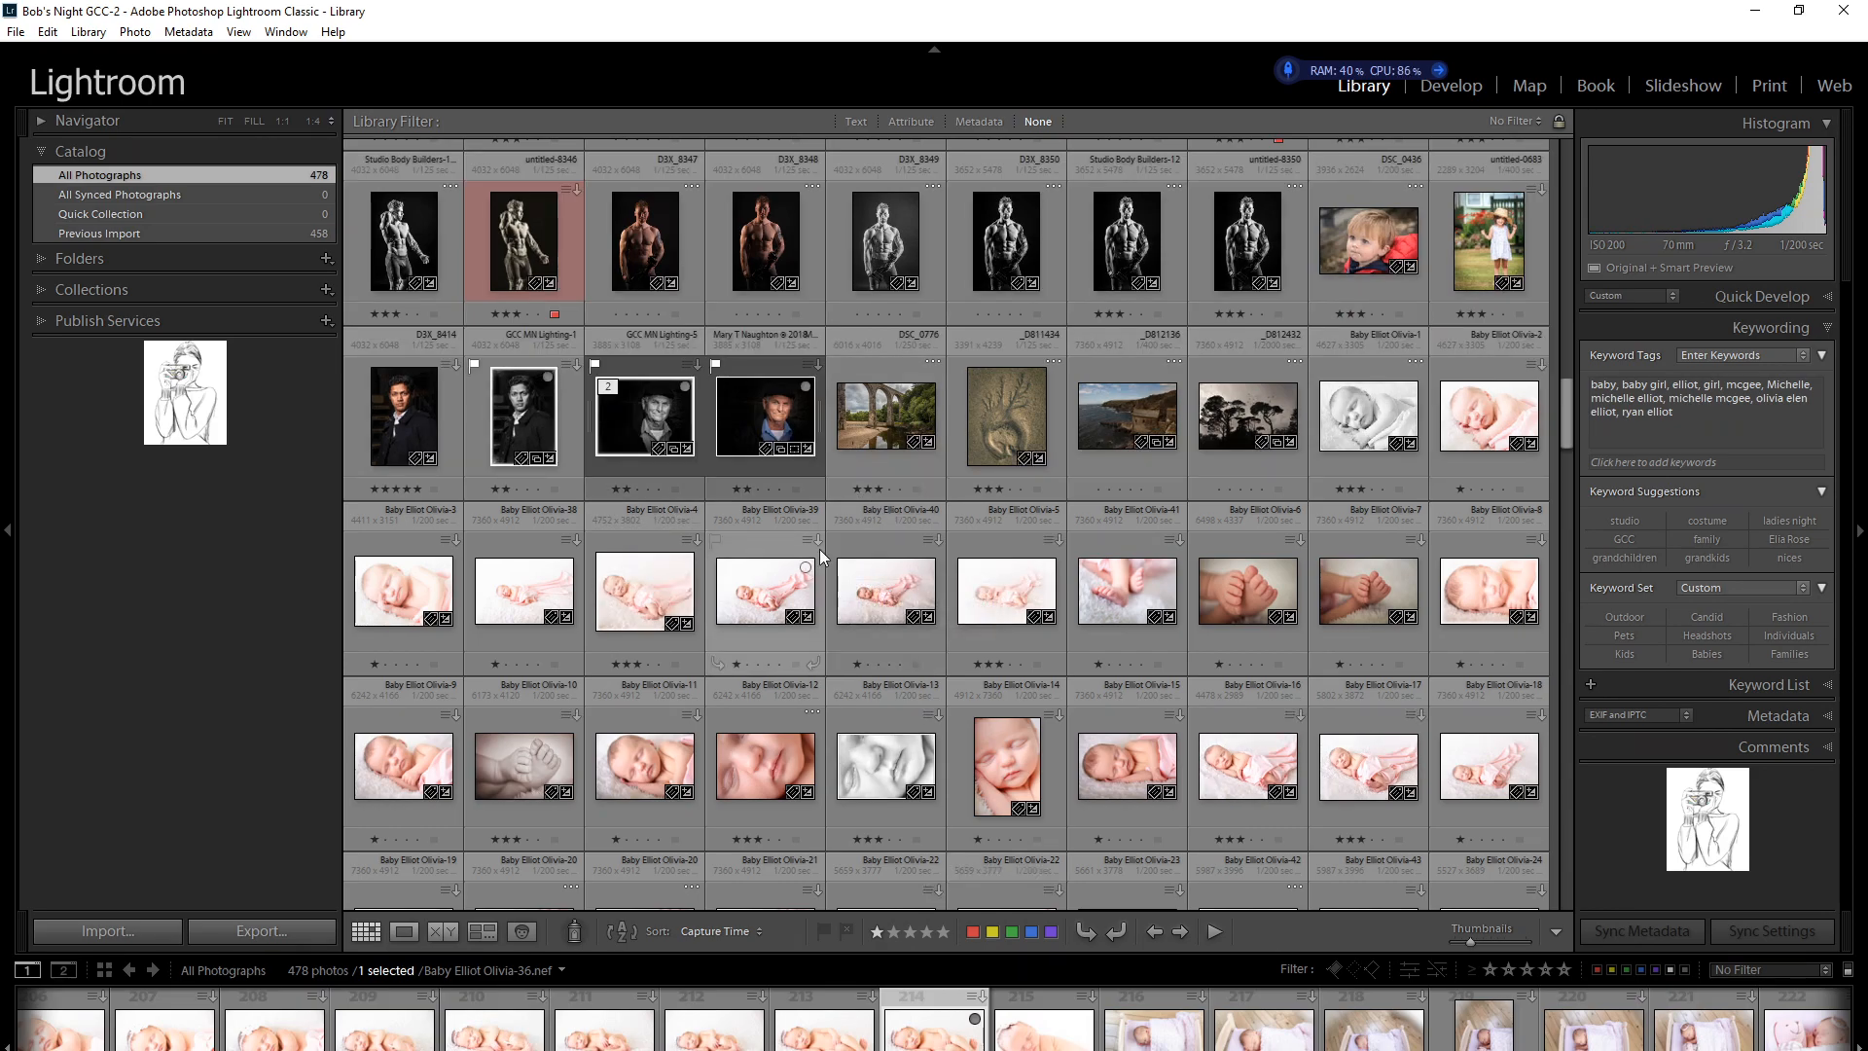
Add photo D3X_8349 to the B&W for Talk GCC collection and take it out again.
{"action": "left_click", "coordinate": [891, 250]}
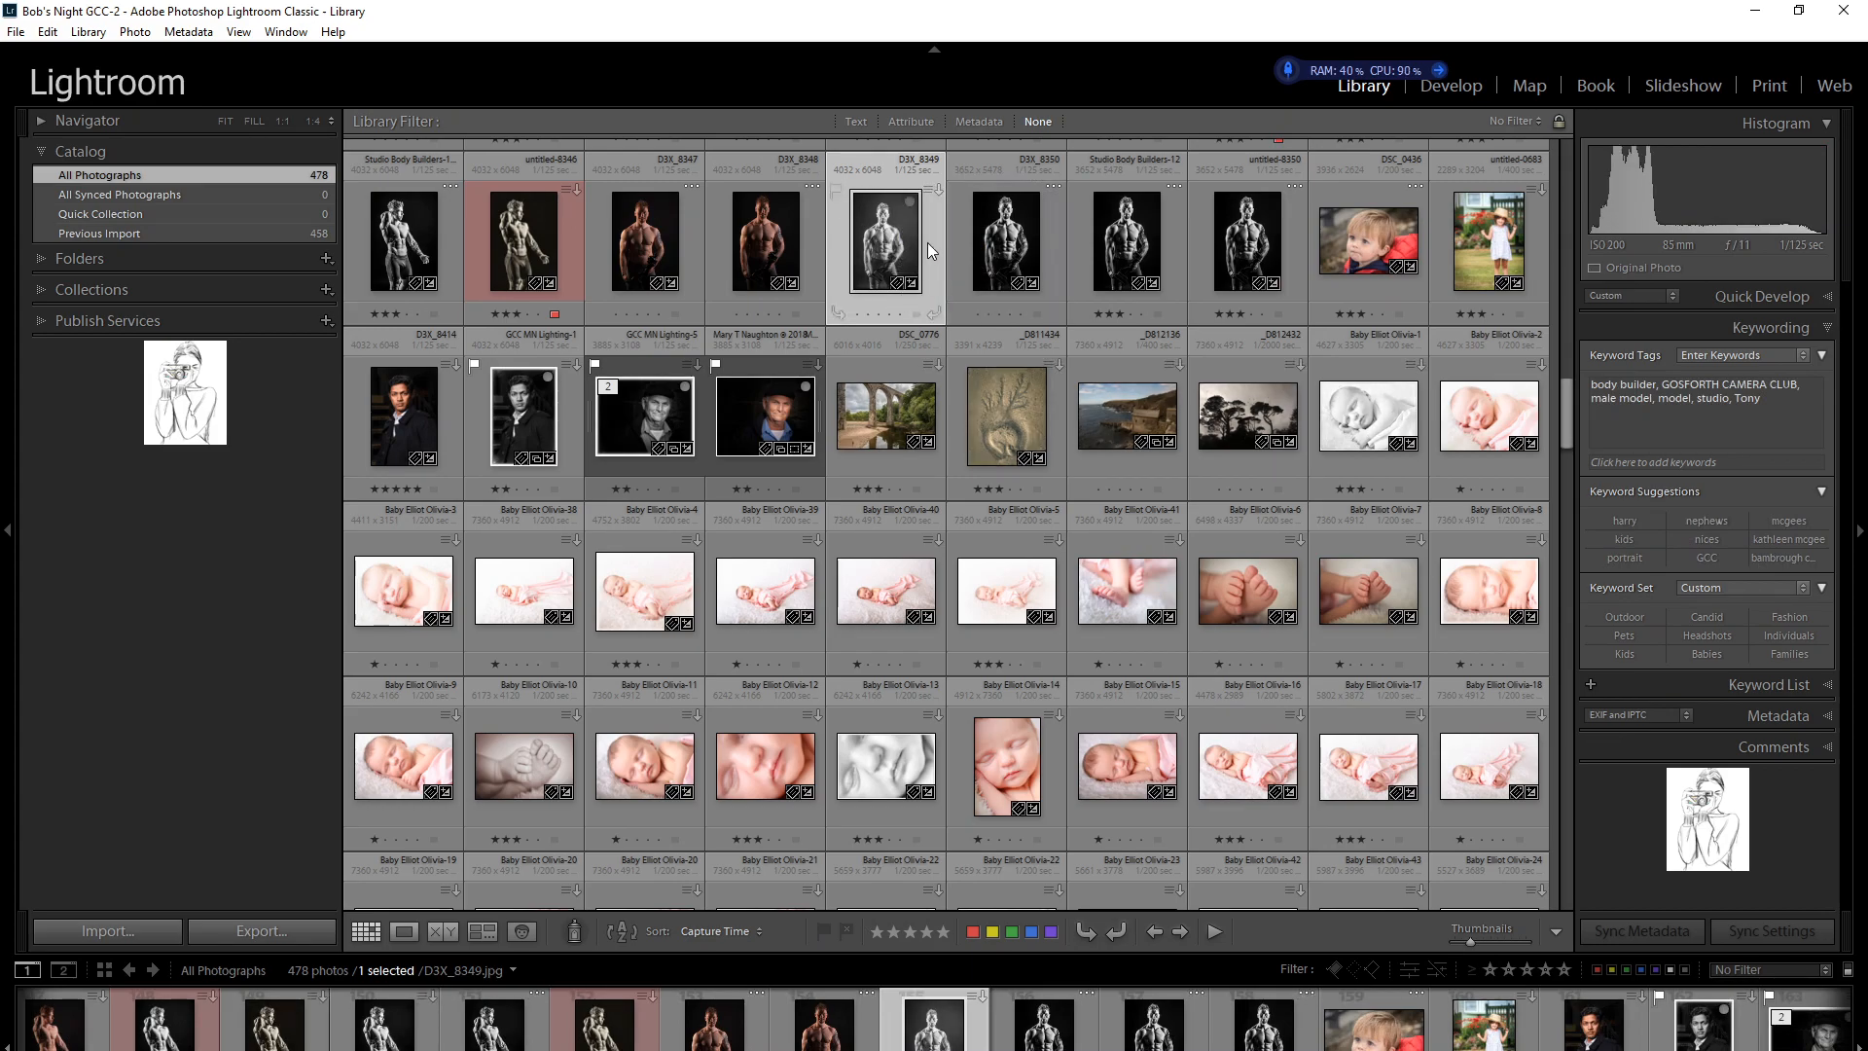
{"action": "left_click", "coordinate": [41, 289]}
{"action": "left_click_drag", "start_coordinate": [883, 256], "coordinate": [270, 325]}
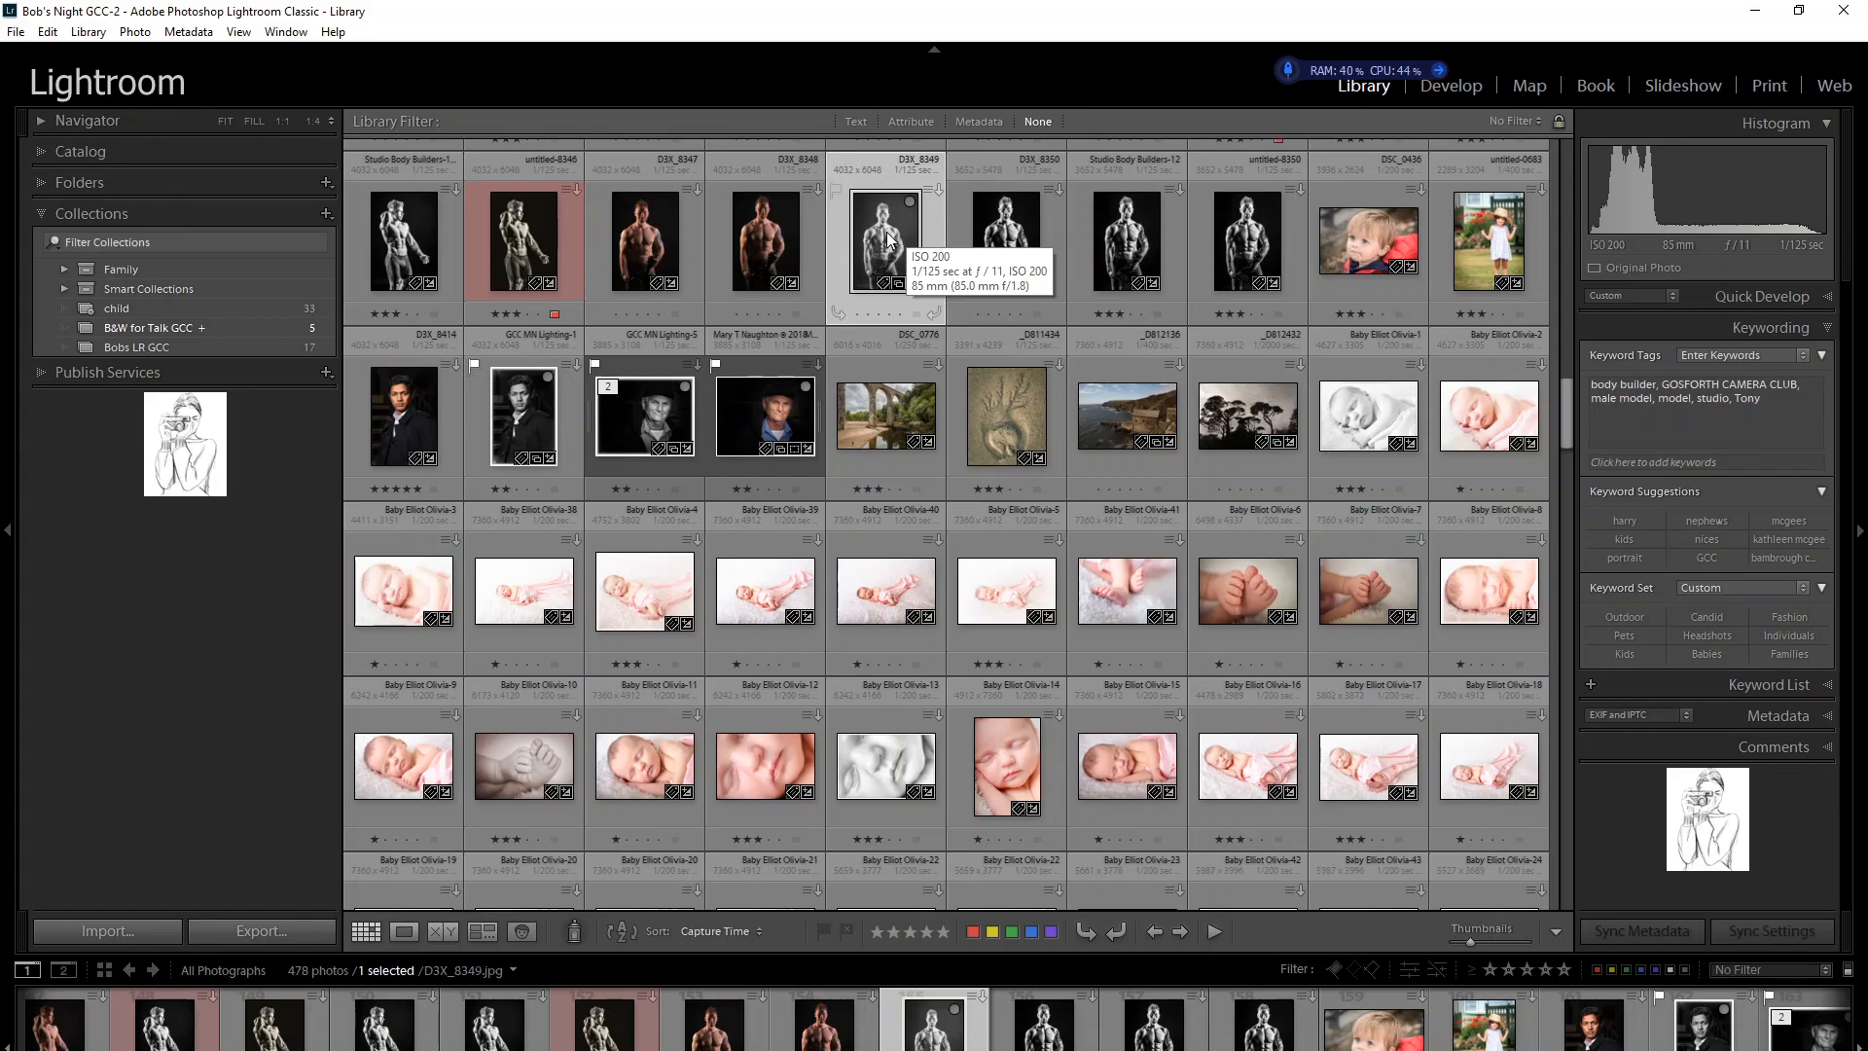
{"action": "key", "text": "b"}
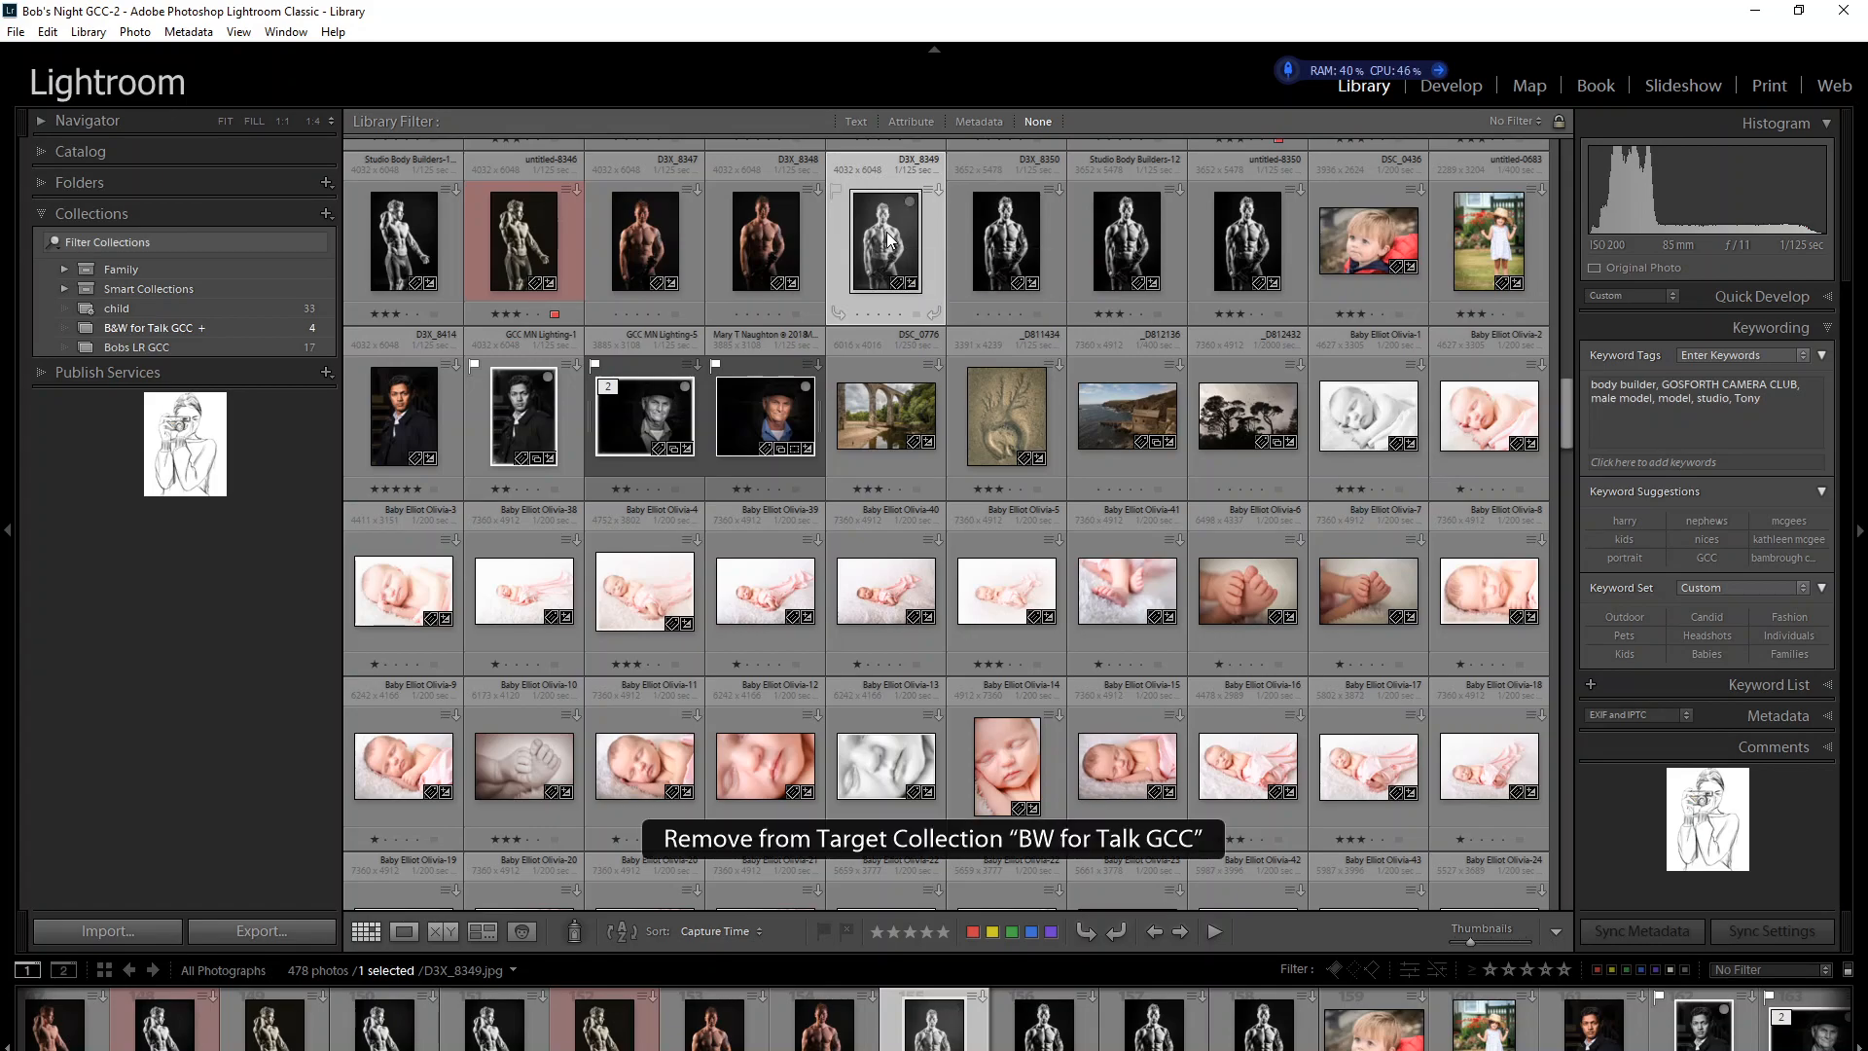
Add Studio Body Builders-12 to the B&W for Talk GCC target collection and remove GCC MN Lighting-5 and GCC MN Lighting-1 from it.
{"action": "left_click", "coordinate": [1131, 255]}
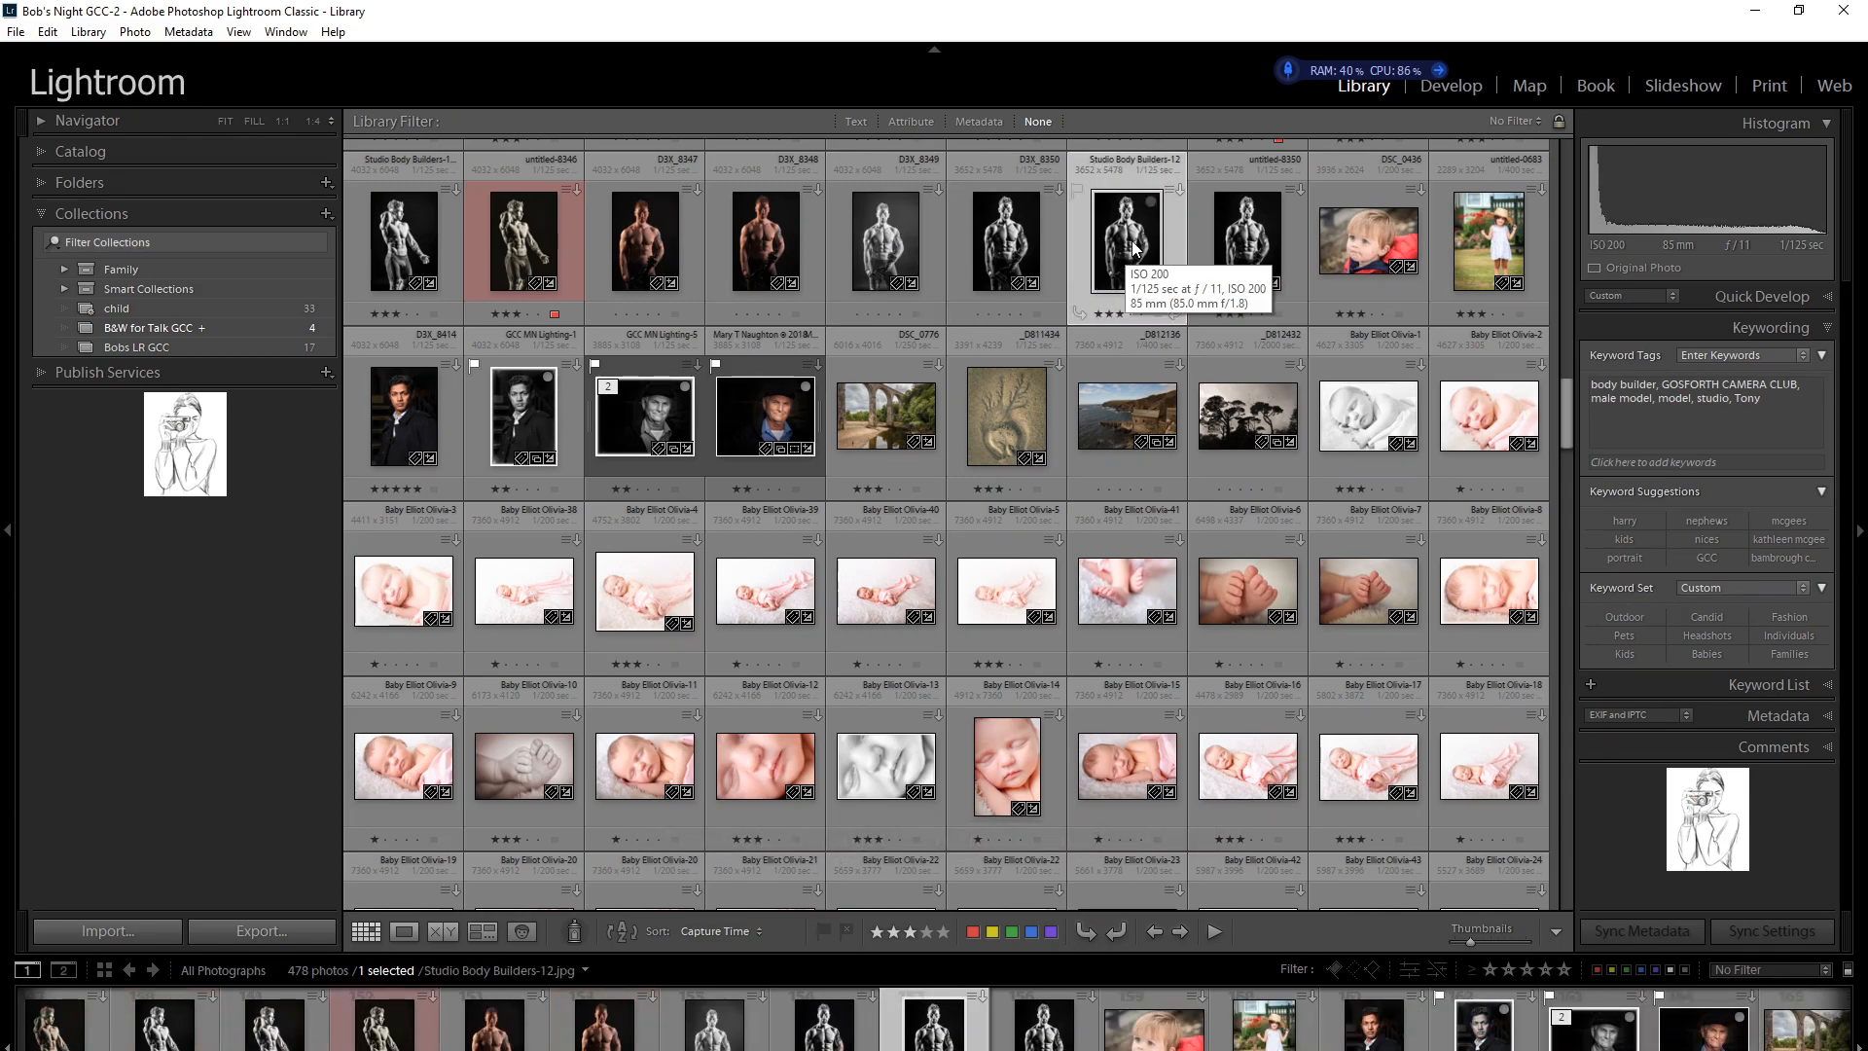
{"action": "key", "text": "b"}
{"action": "left_click", "coordinate": [638, 419]}
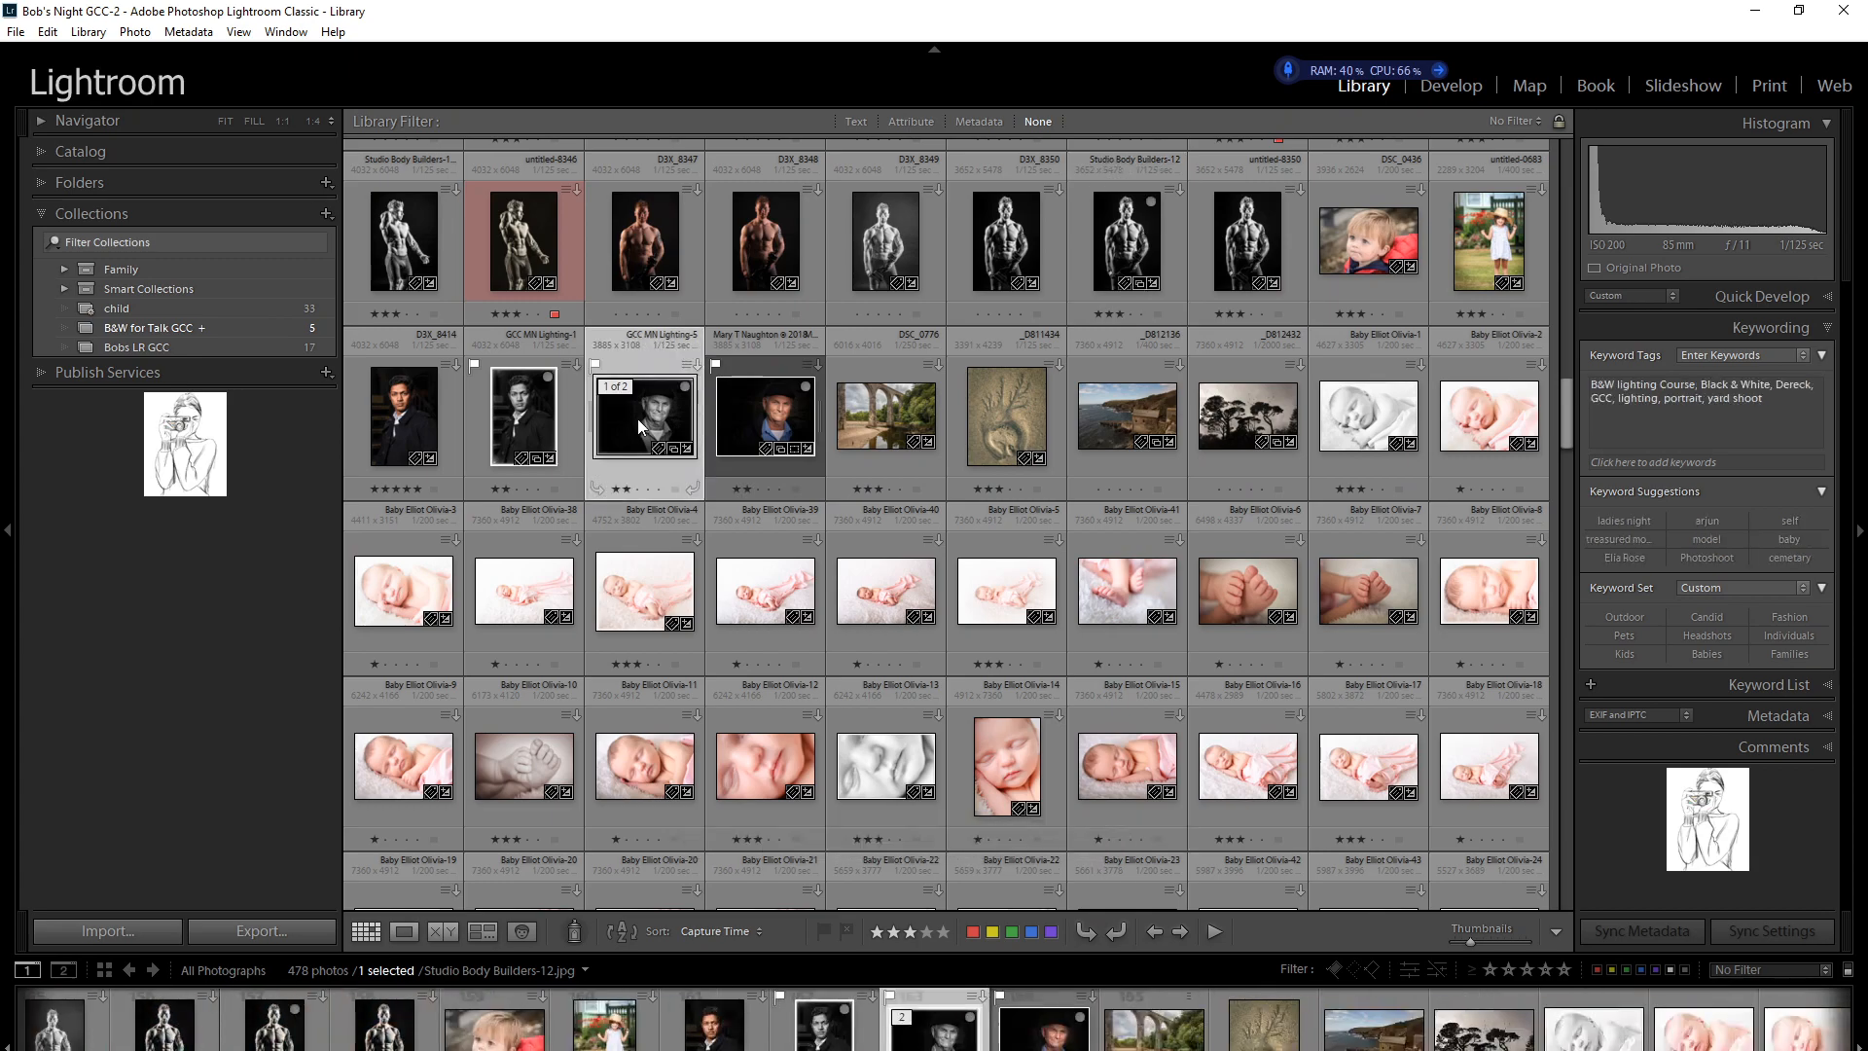
{"action": "key", "text": "b"}
{"action": "left_click", "coordinate": [526, 433]}
{"action": "key", "text": "b"}
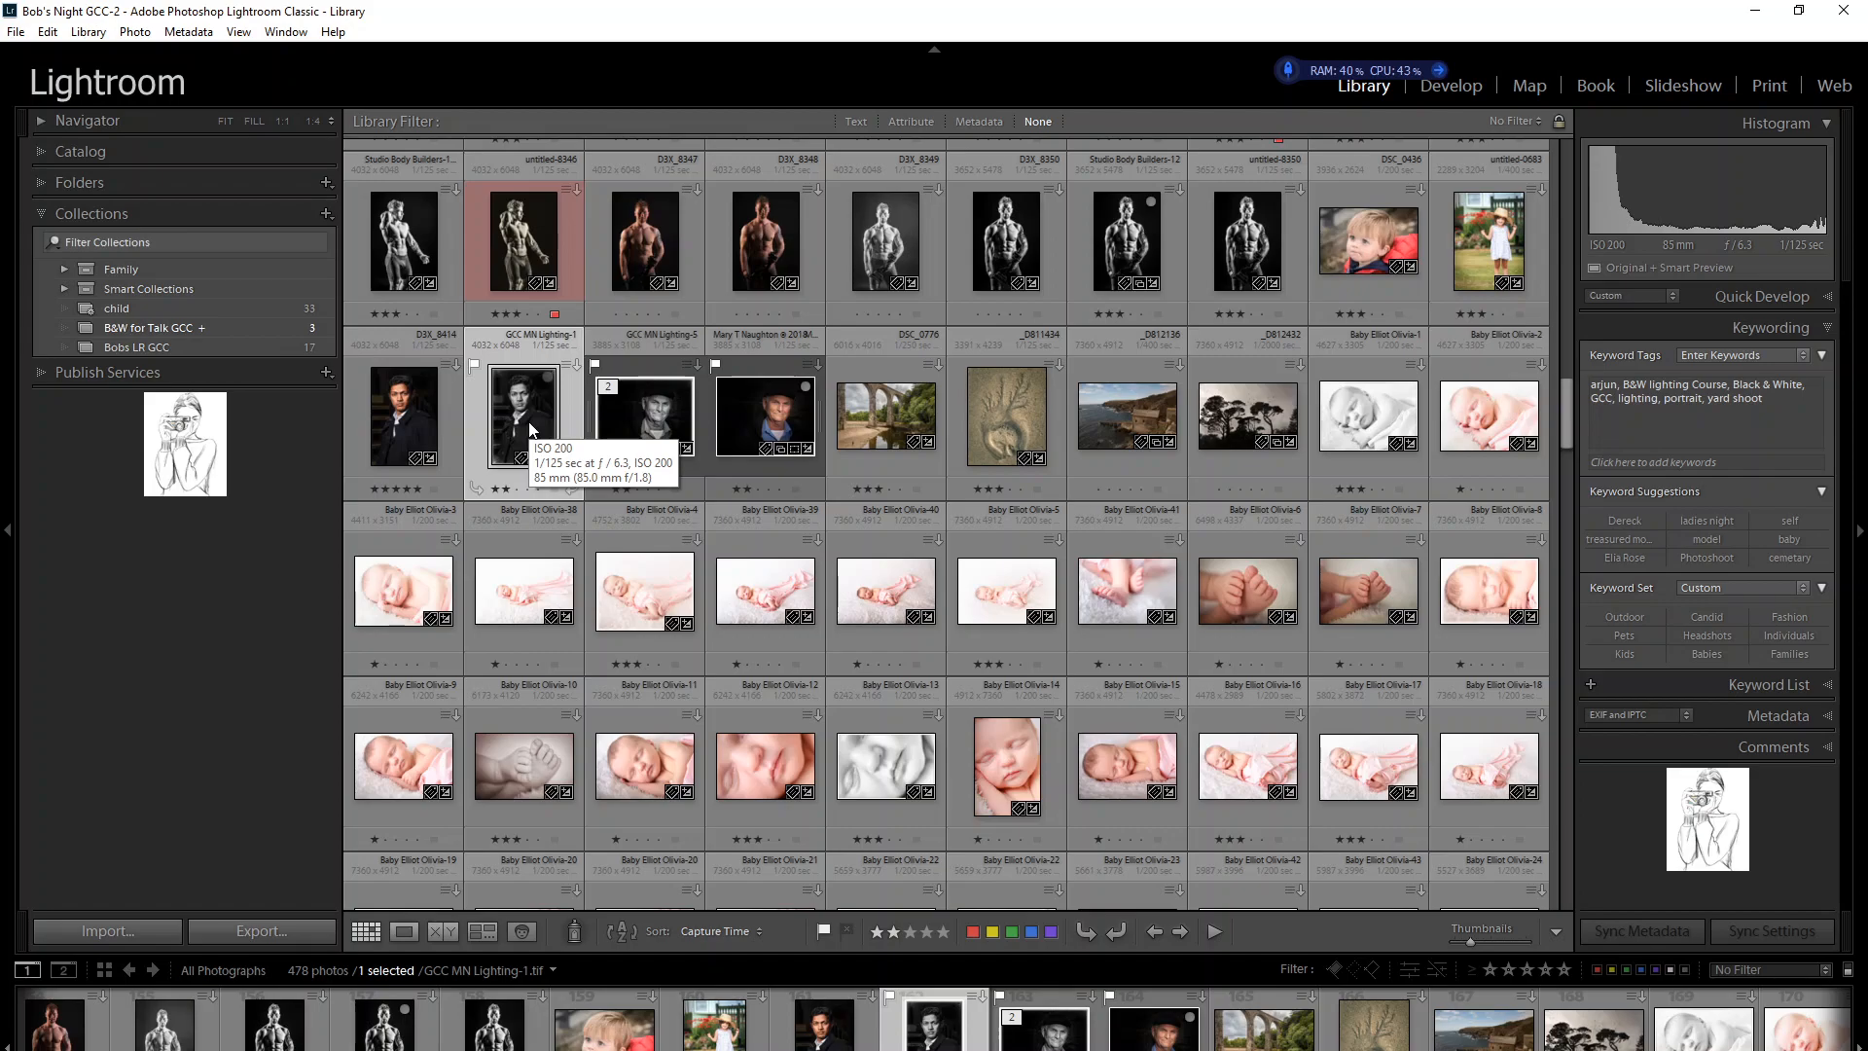
Add GCC MN Lighting-1 and GCC MN Lighting-5 back to the B&W for Talk GCC target collection.
{"action": "key", "text": "b"}
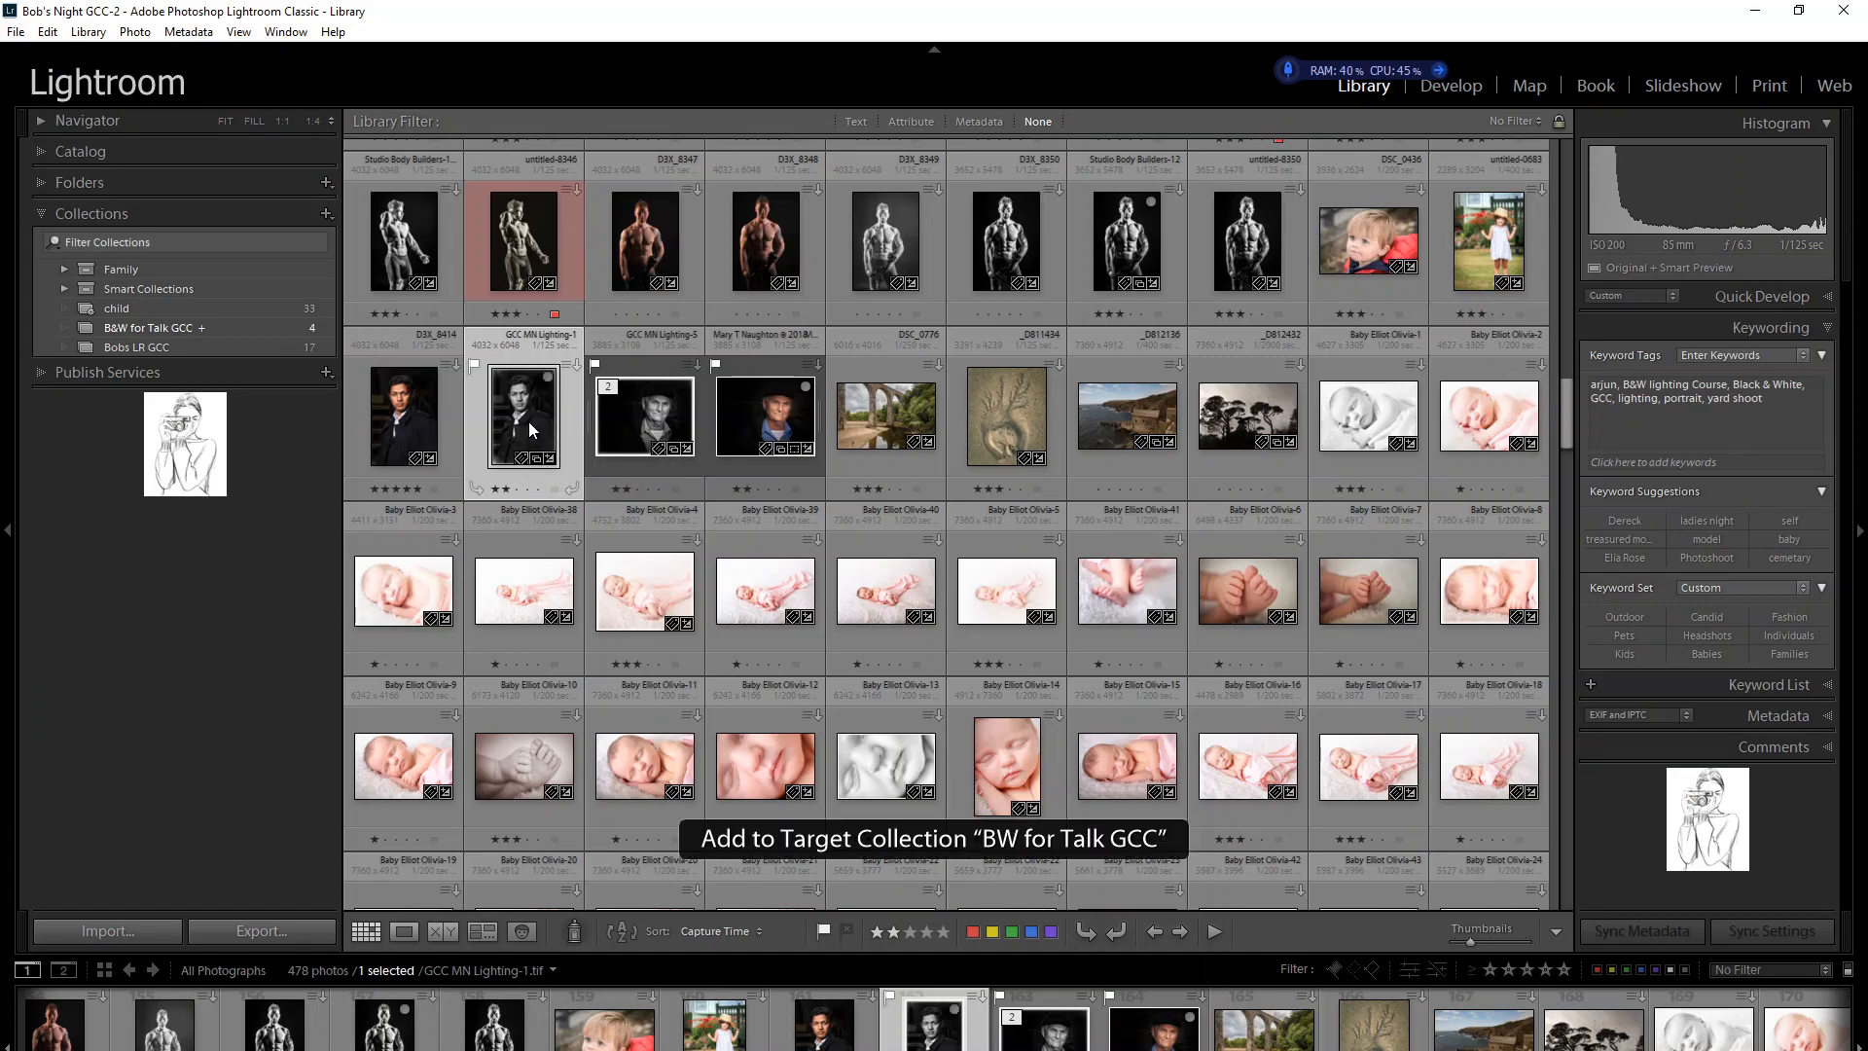
{"action": "left_click", "coordinate": [657, 428]}
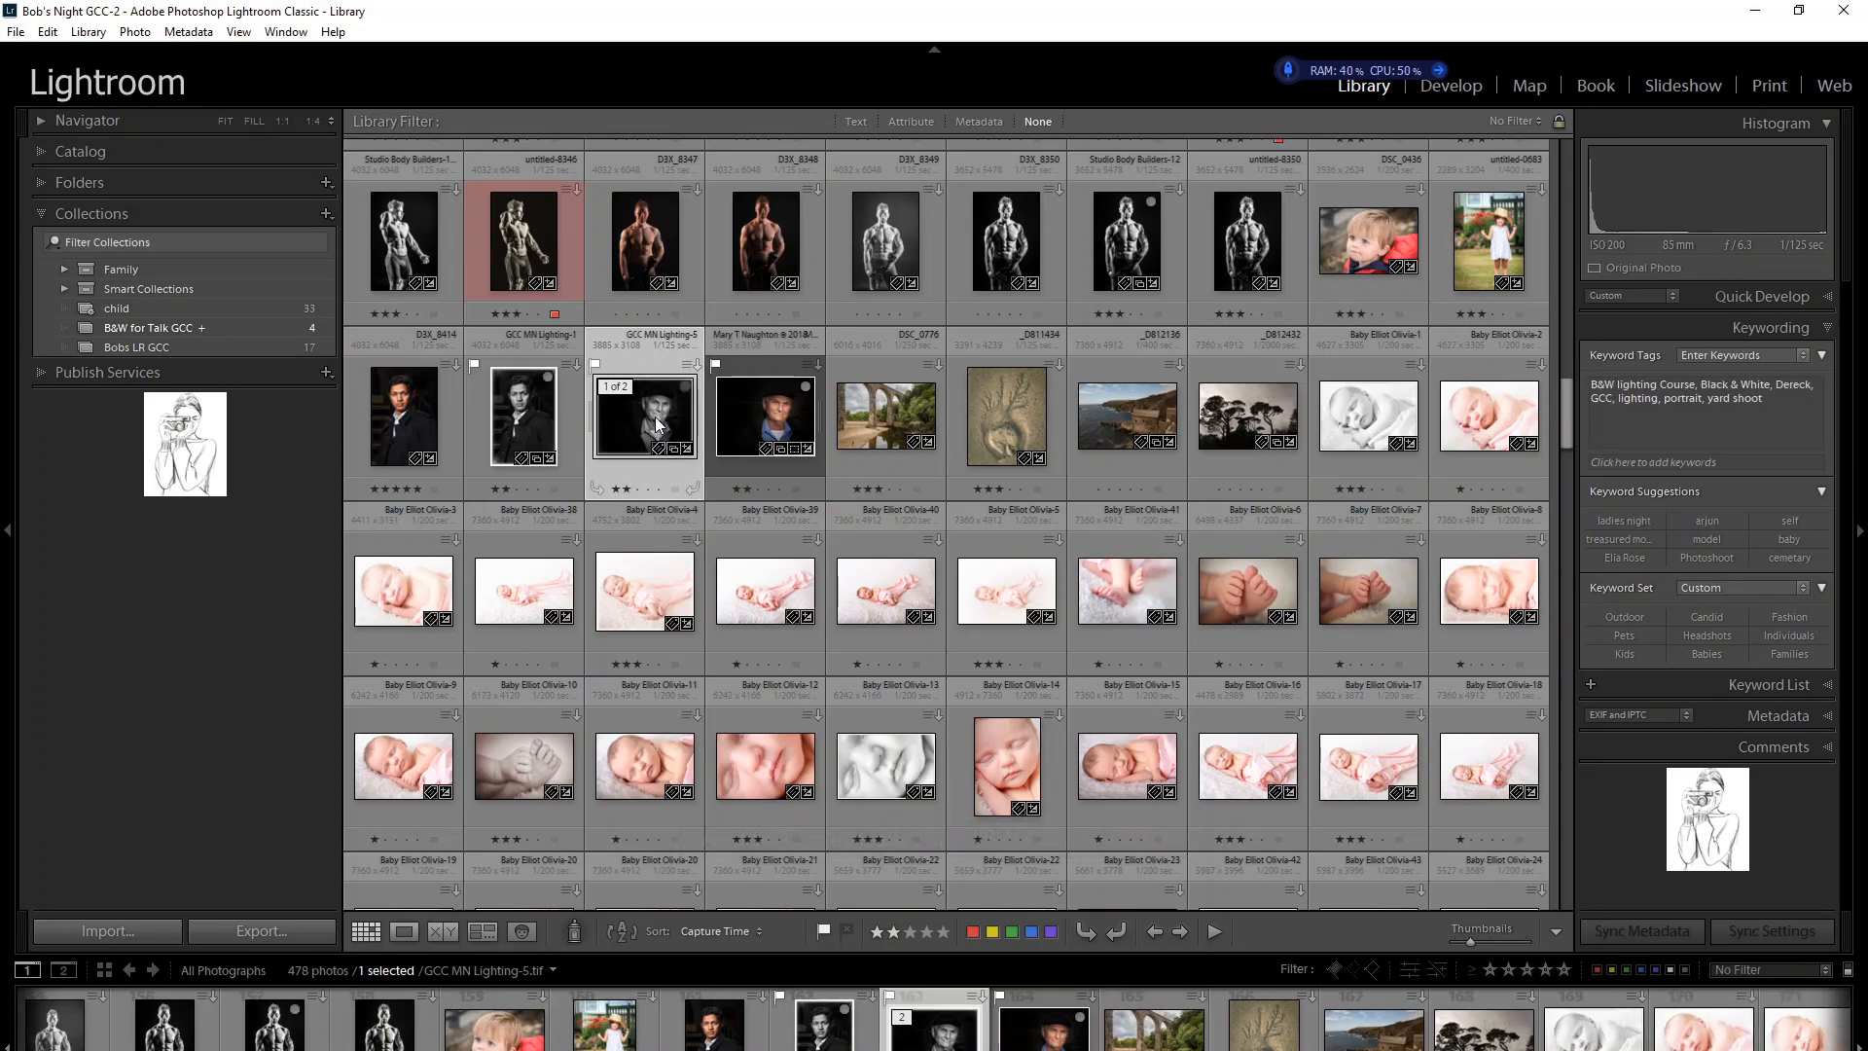
{"action": "key", "text": "b"}
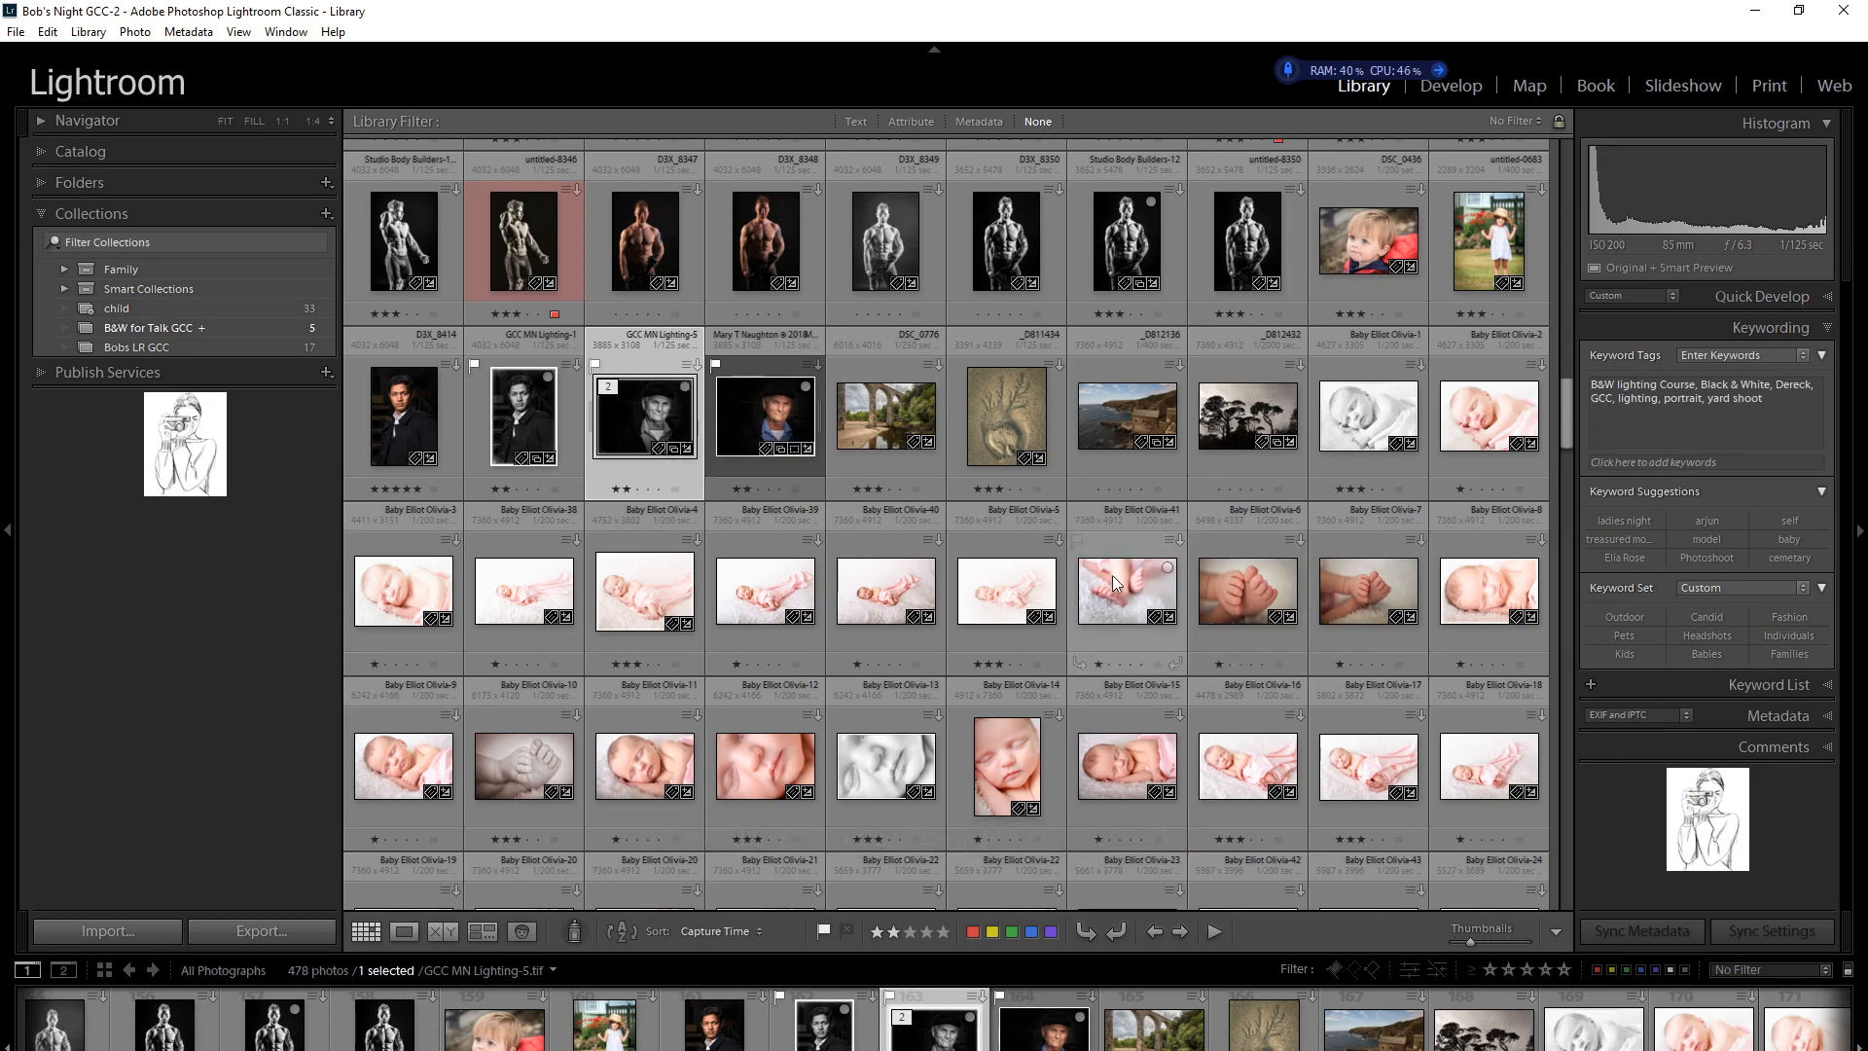
Add the black-and-white lake photos Reflections-7-2 and Reflections-7 to the B&W for Talk GCC target collection.
{"action": "scroll", "coordinate": [1119, 580], "scroll_direction": "down", "scroll_amount": 10}
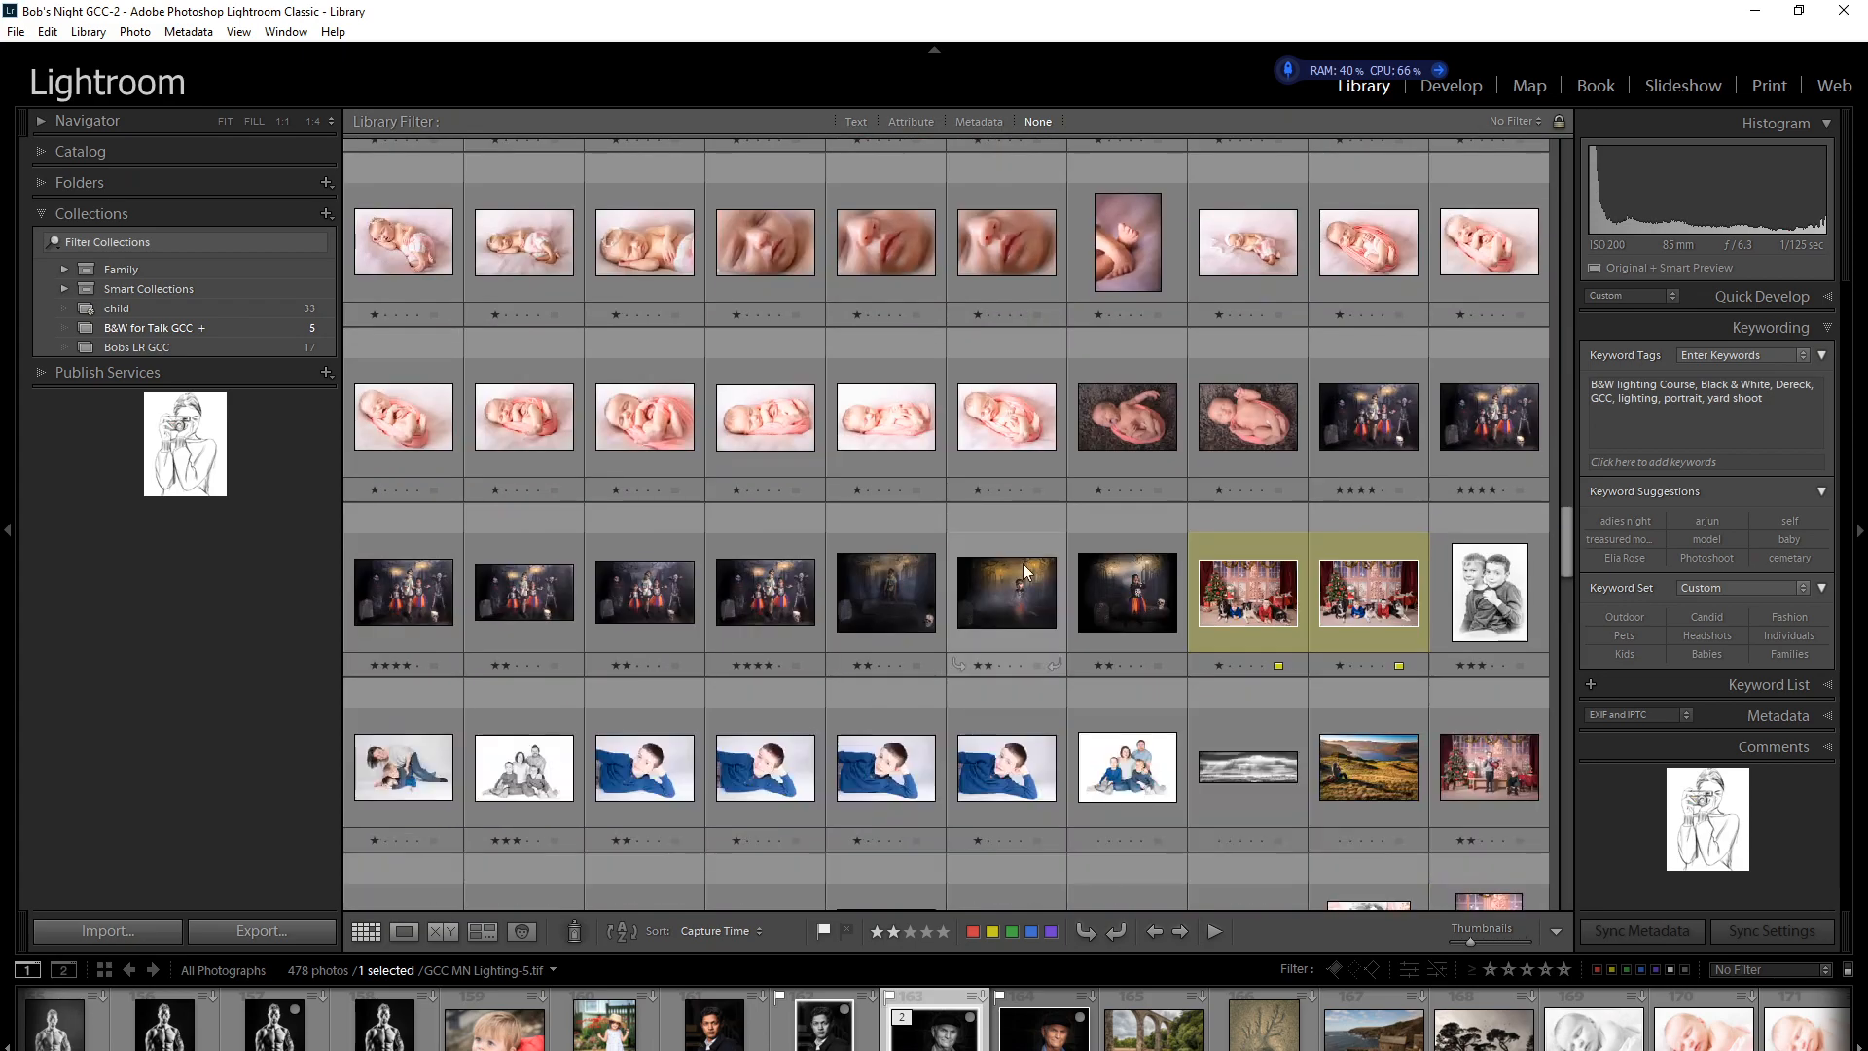
{"action": "scroll", "coordinate": [1023, 563], "scroll_direction": "down", "scroll_amount": 5}
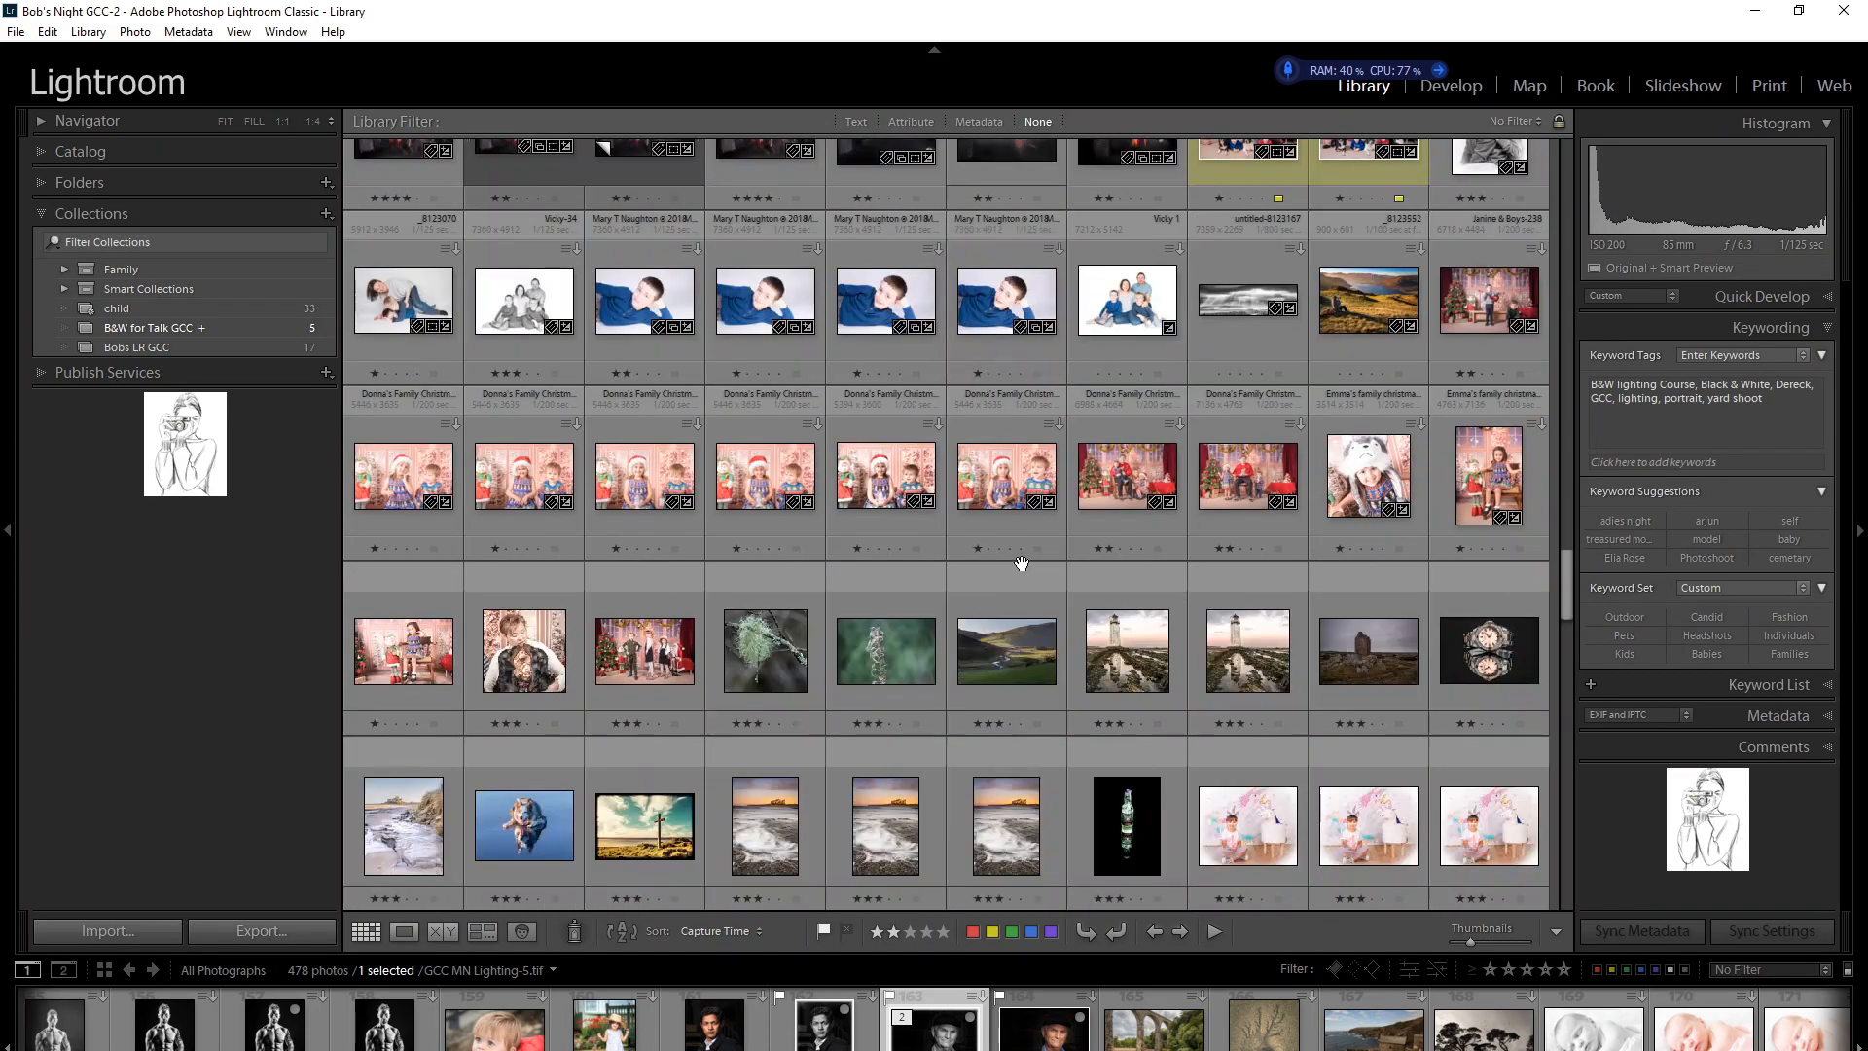
{"action": "scroll", "coordinate": [1022, 564], "scroll_direction": "down", "scroll_amount": 3}
{"action": "scroll", "coordinate": [1024, 564], "scroll_direction": "down", "scroll_amount": 3}
{"action": "scroll", "coordinate": [985, 523], "scroll_direction": "down", "scroll_amount": 3}
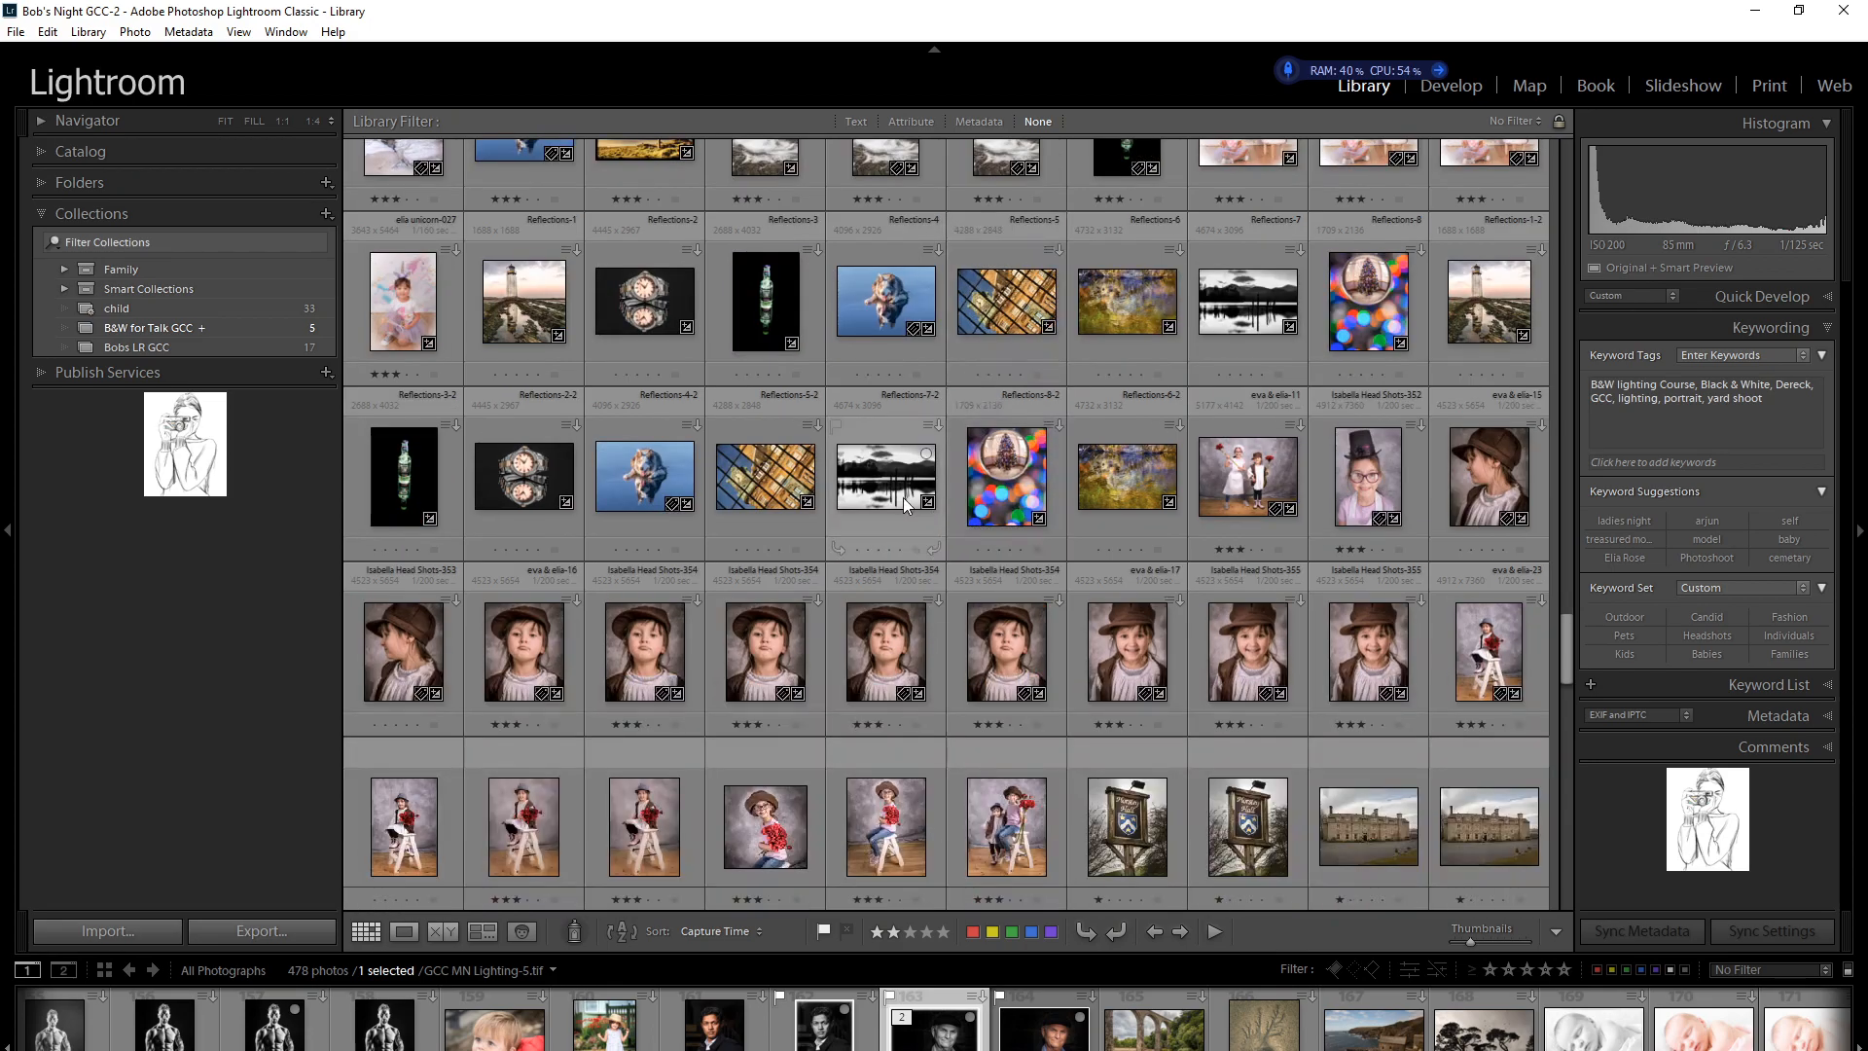
{"action": "left_click", "coordinate": [887, 478]}
{"action": "key", "text": "b"}
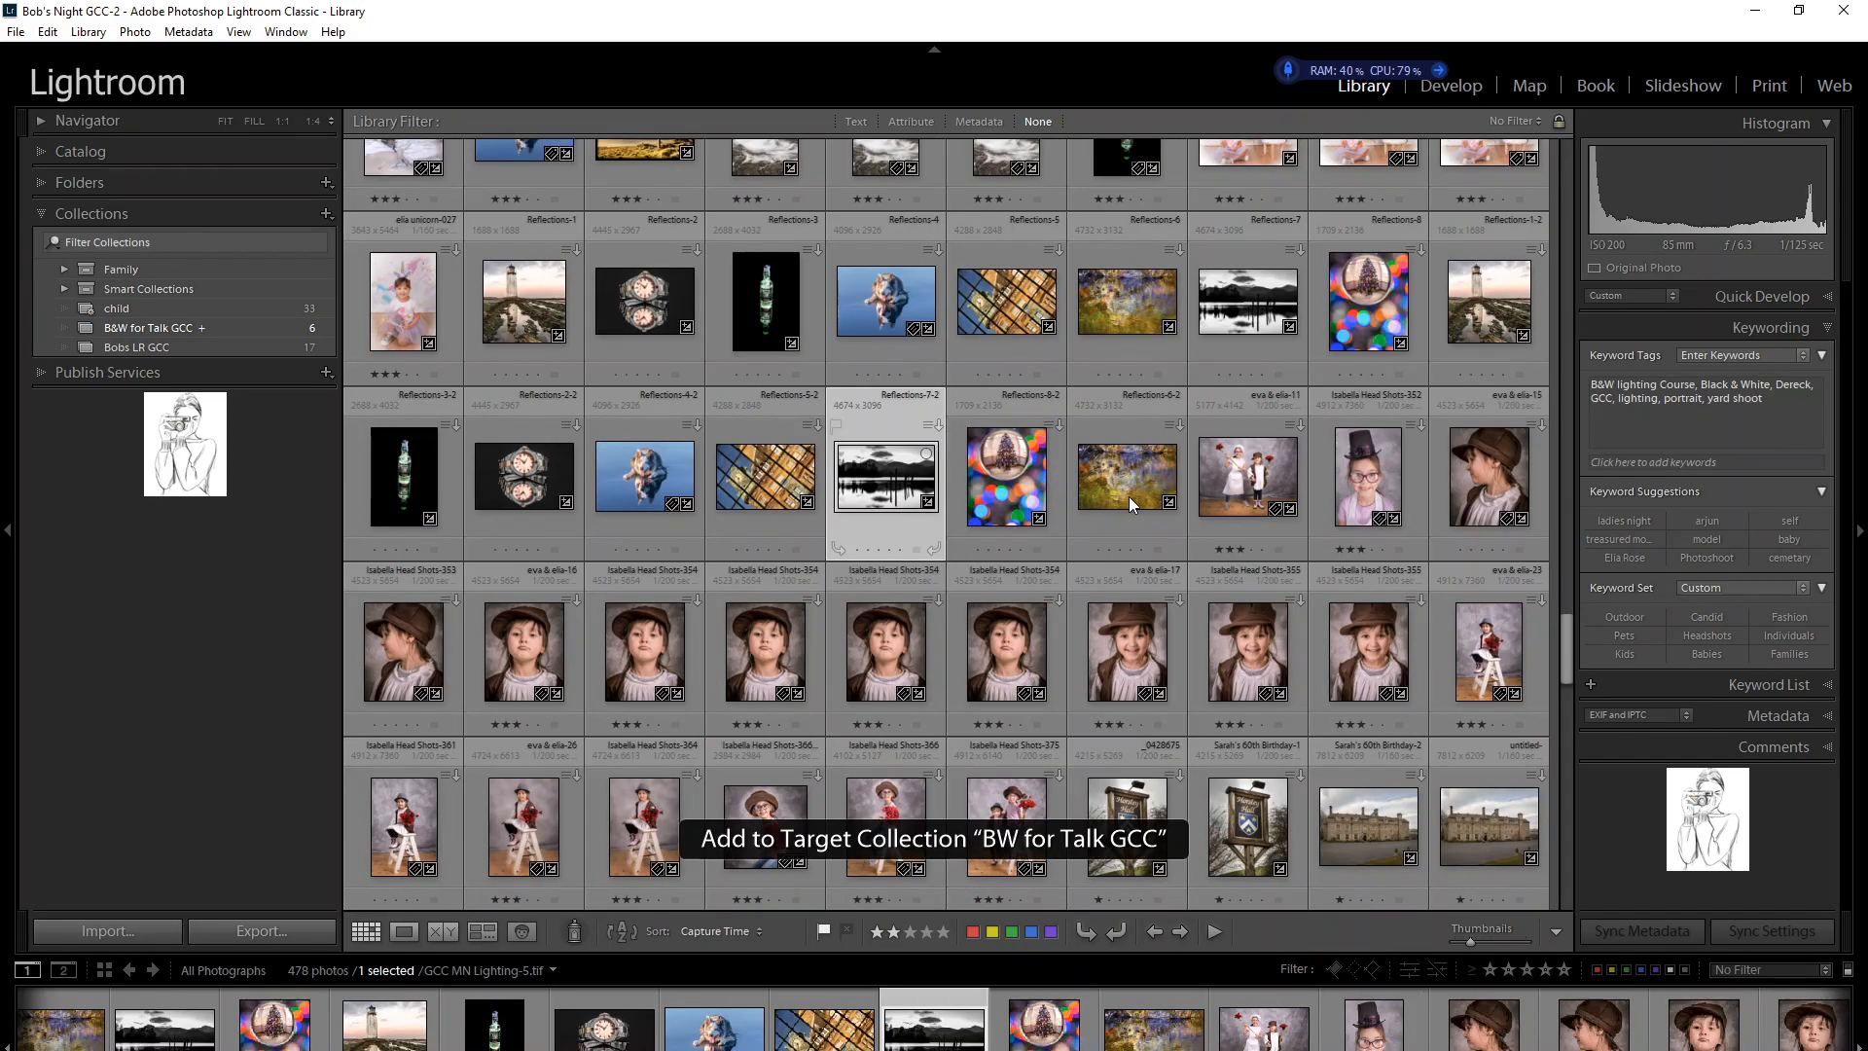
{"action": "left_click", "coordinate": [1247, 323]}
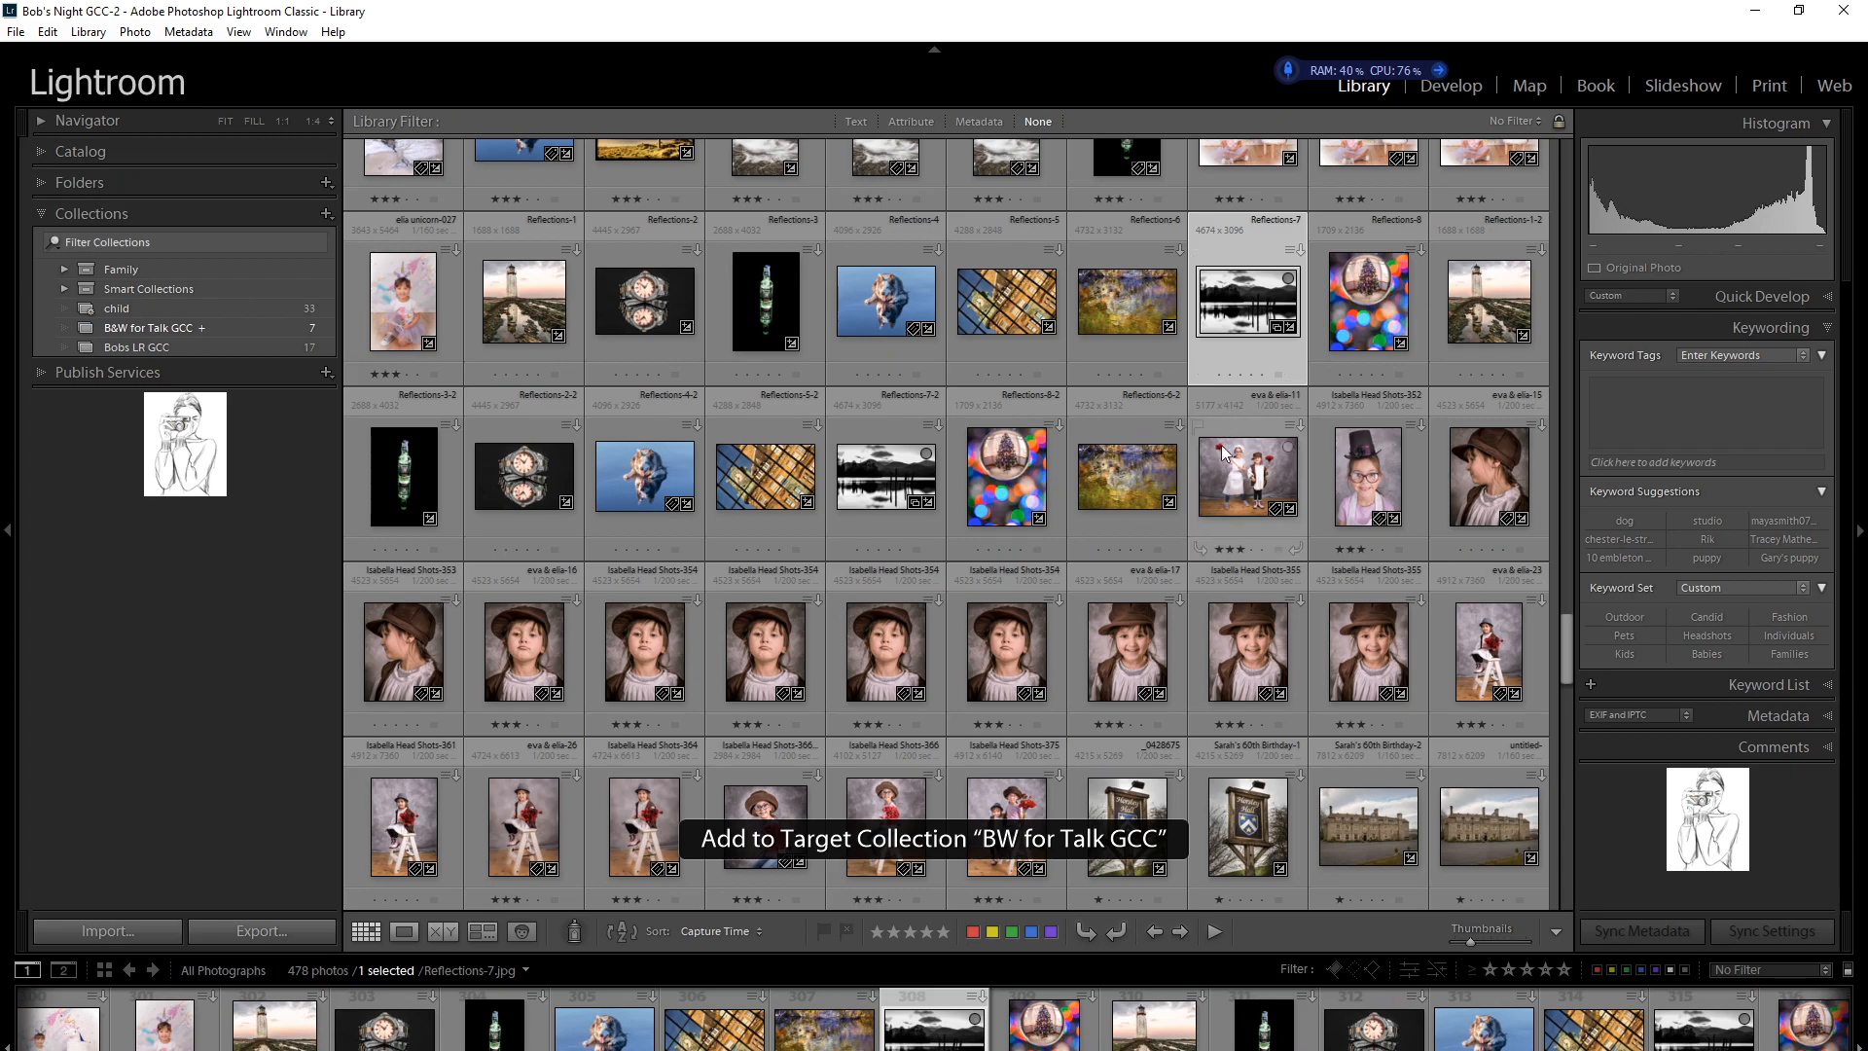
Add three black-and-white group portraits of the children and one of the boy on the stool to the target collection.
{"action": "scroll", "coordinate": [1198, 494], "scroll_direction": "down", "scroll_amount": 10}
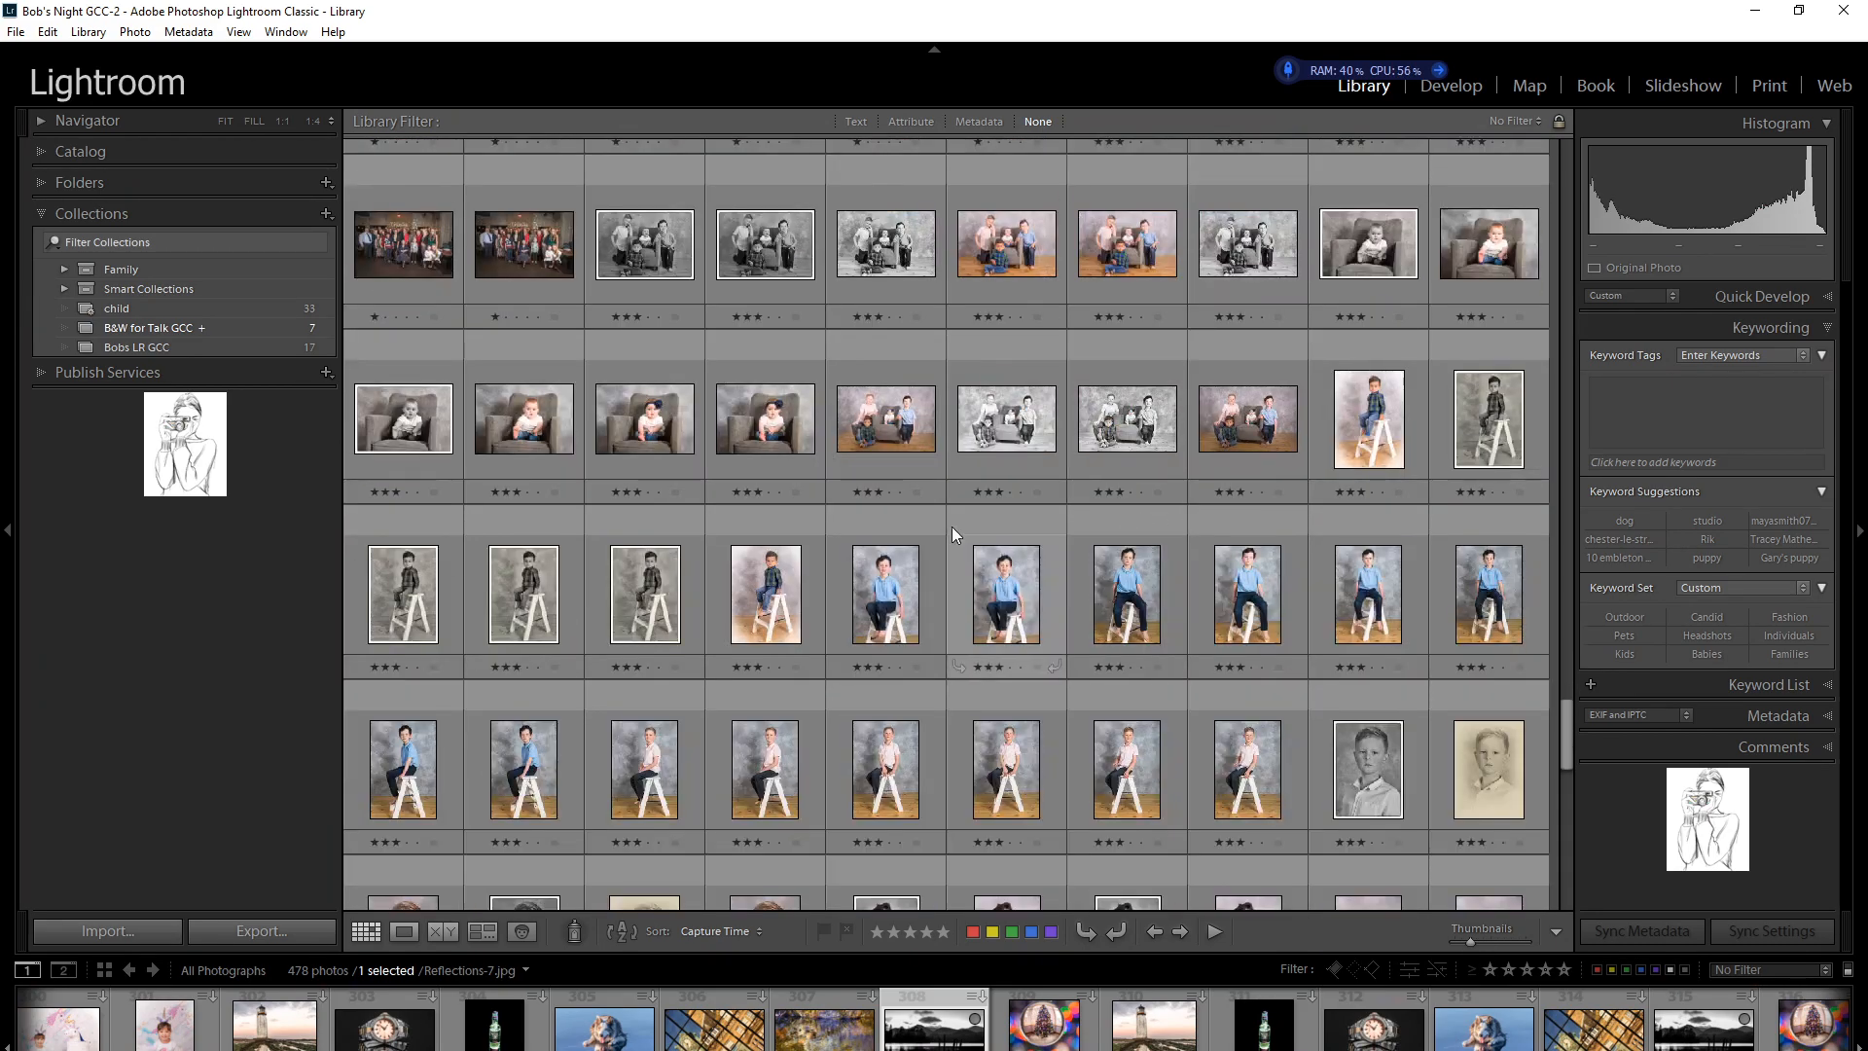
{"action": "left_click", "coordinate": [890, 255]}
{"action": "key", "text": "b"}
{"action": "left_click", "coordinate": [762, 252]}
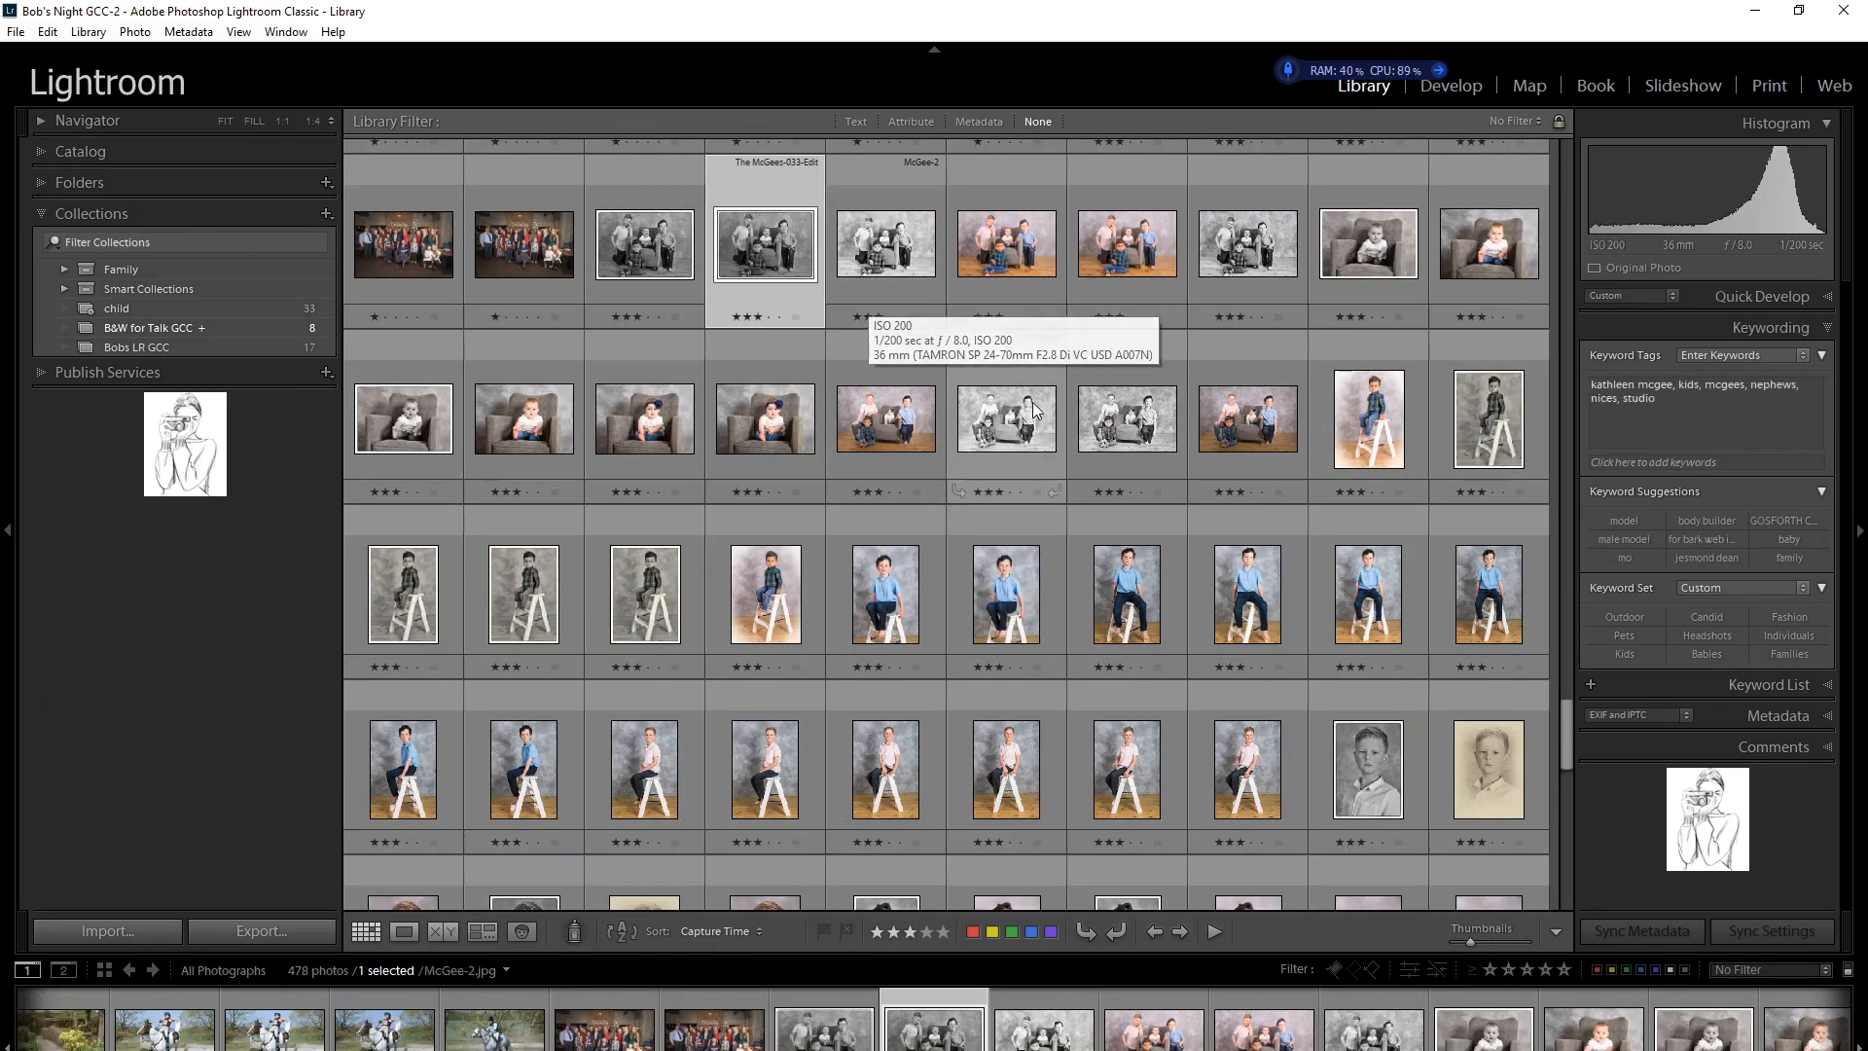
{"action": "key", "text": "b"}
{"action": "left_click", "coordinate": [1026, 421]}
{"action": "key", "text": "b"}
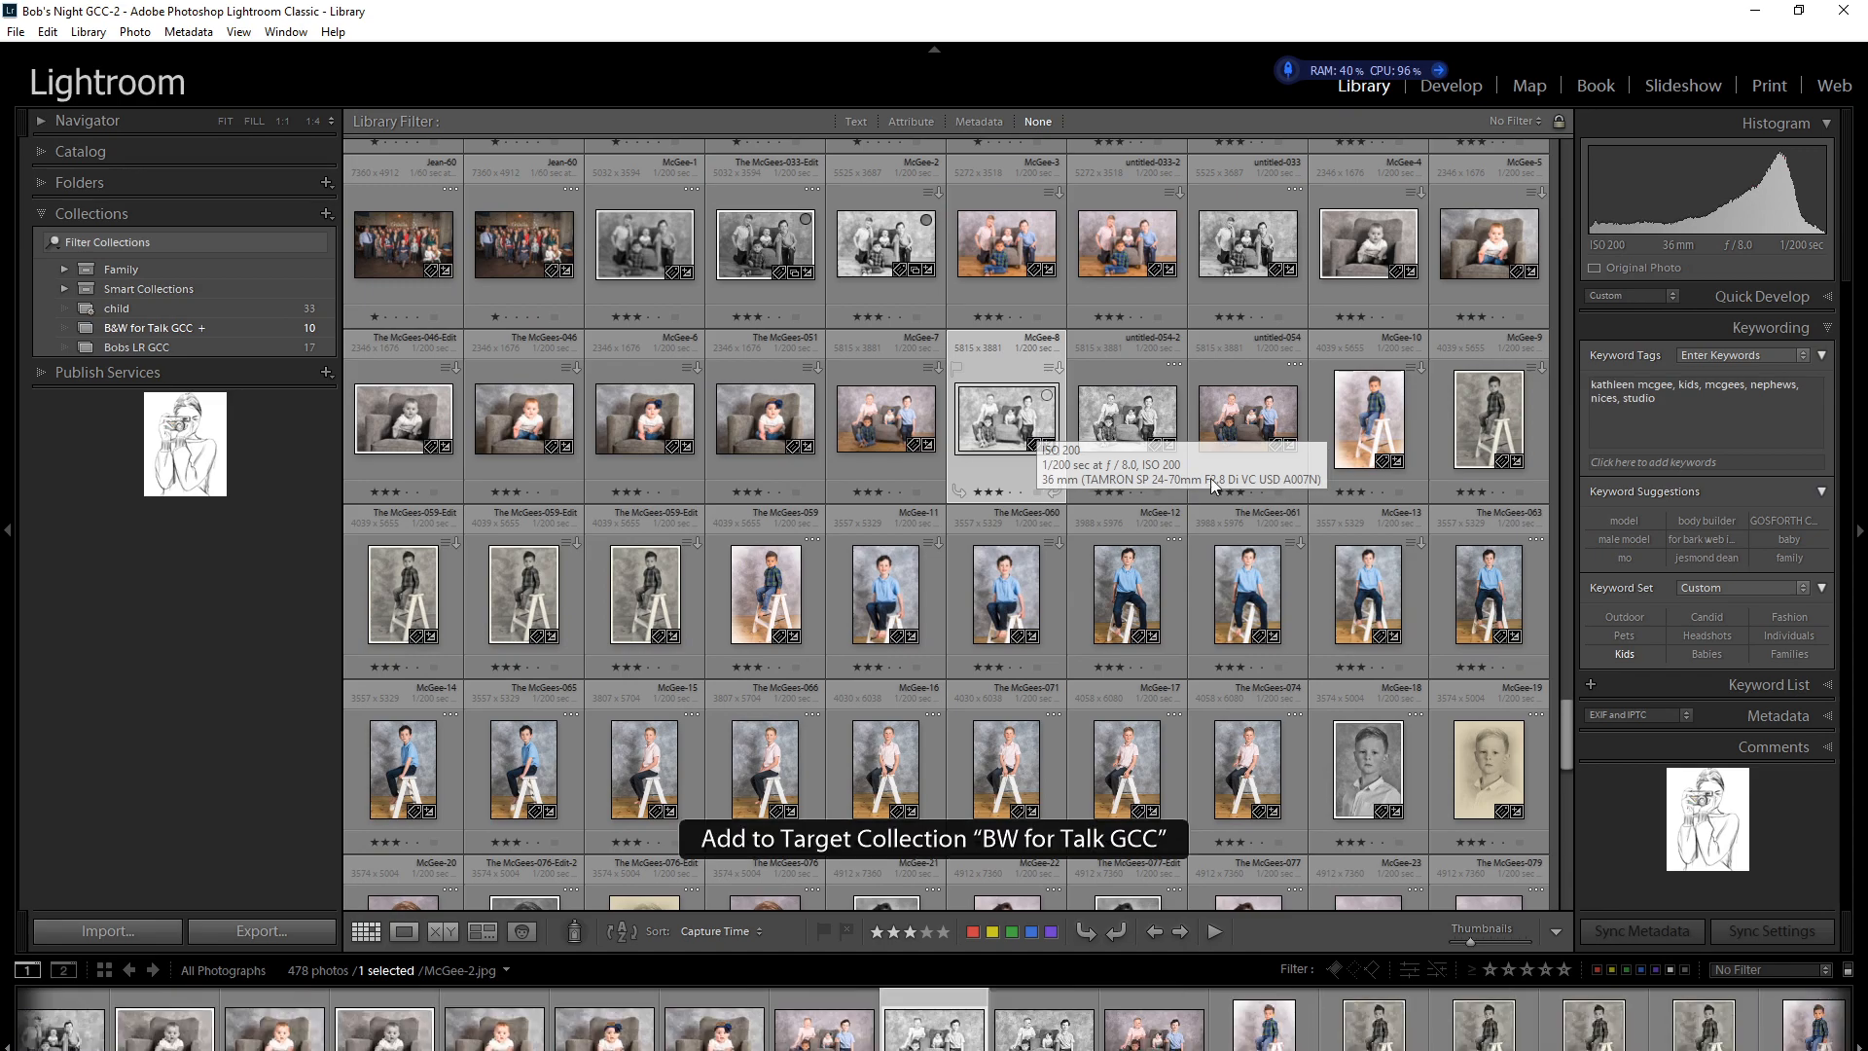
{"action": "left_click", "coordinate": [1502, 415]}
{"action": "key", "text": "b"}
Add the row of six black-and-white portraits of the woman and the basket dog photo Archie-18 to the target collection.
{"action": "scroll", "coordinate": [1220, 451], "scroll_direction": "down", "scroll_amount": 10}
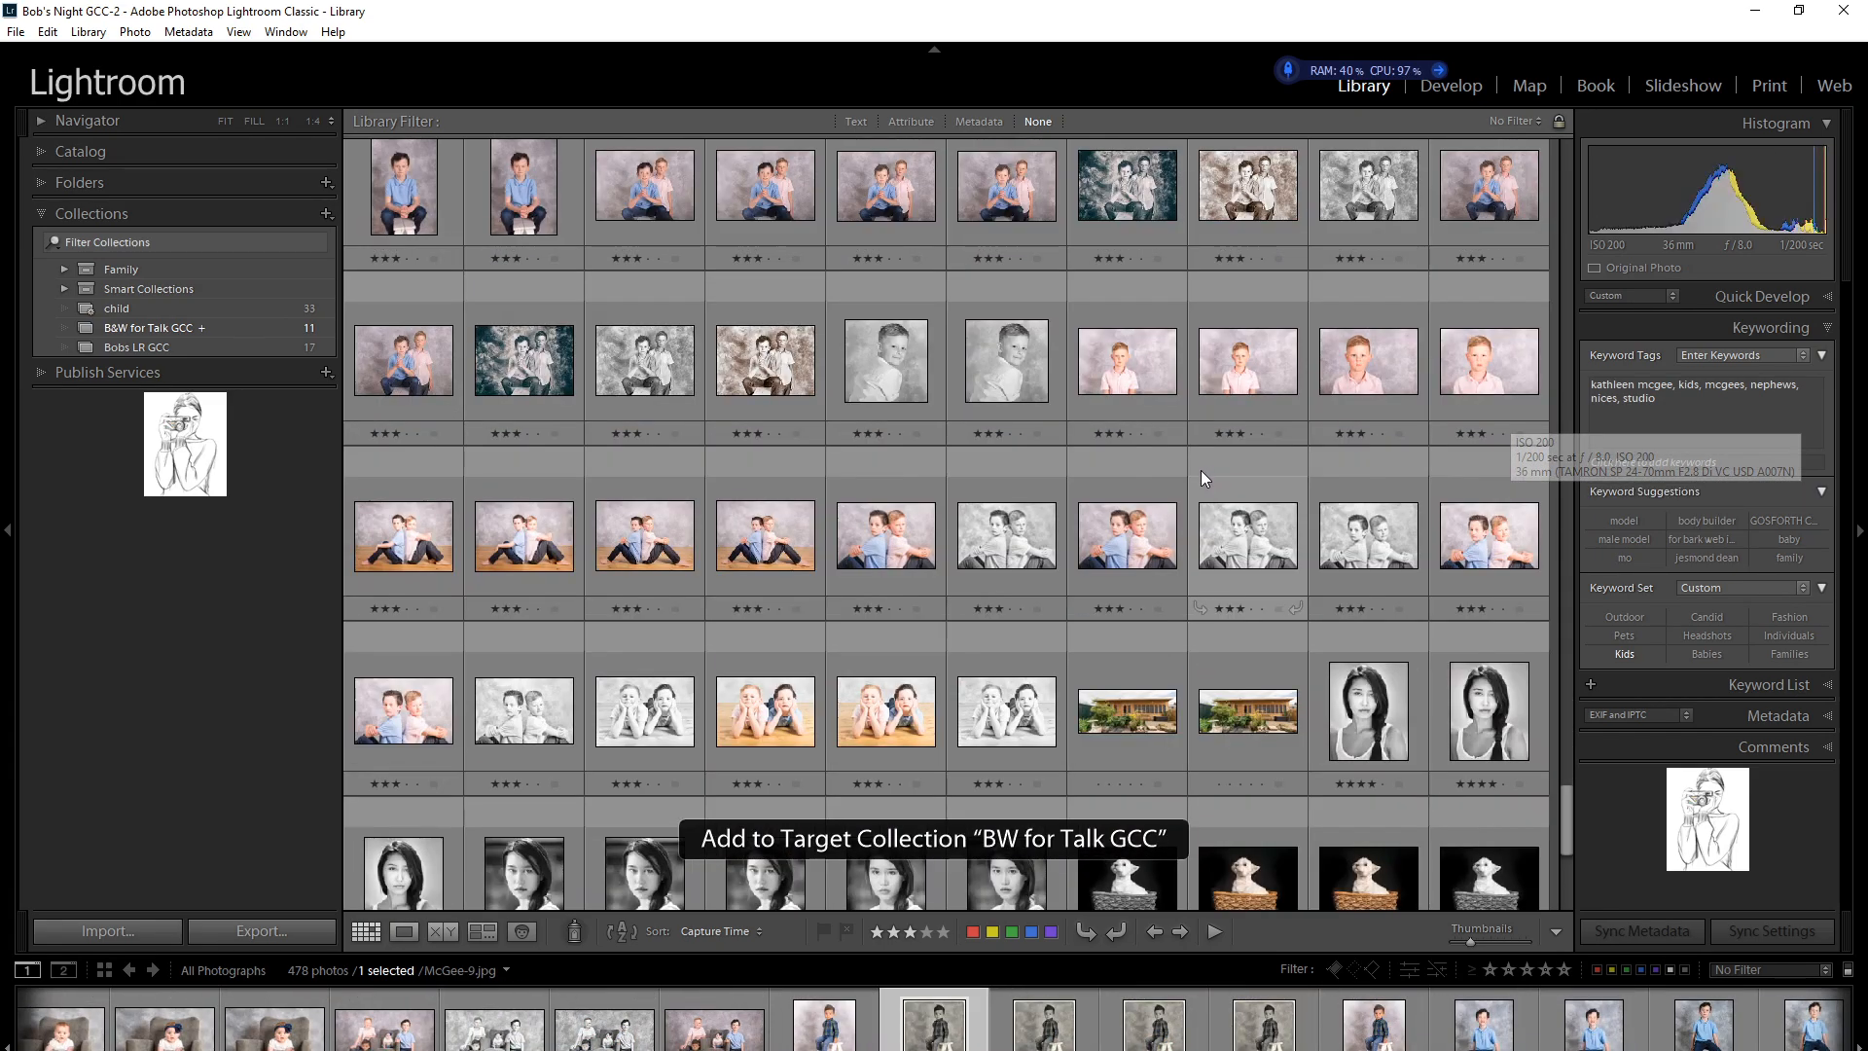
{"action": "left_click", "coordinate": [1008, 420]}
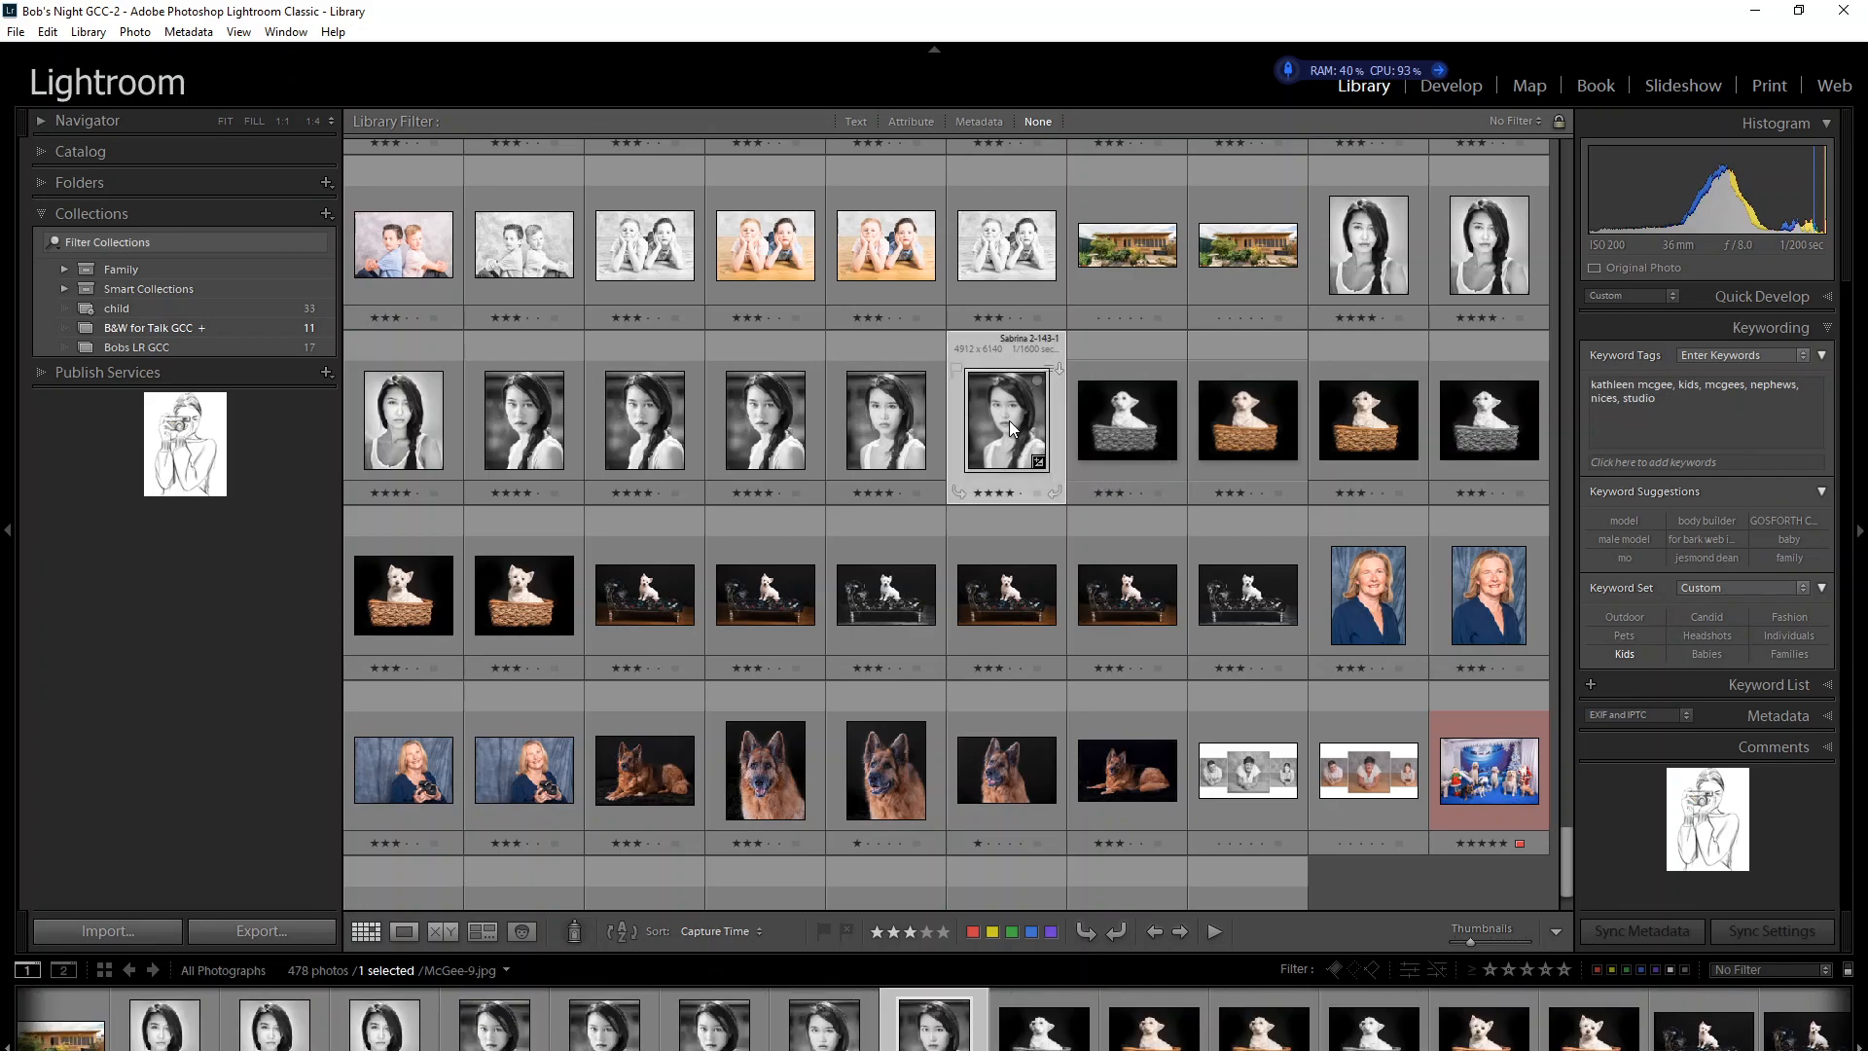
{"action": "key", "text": "j"}
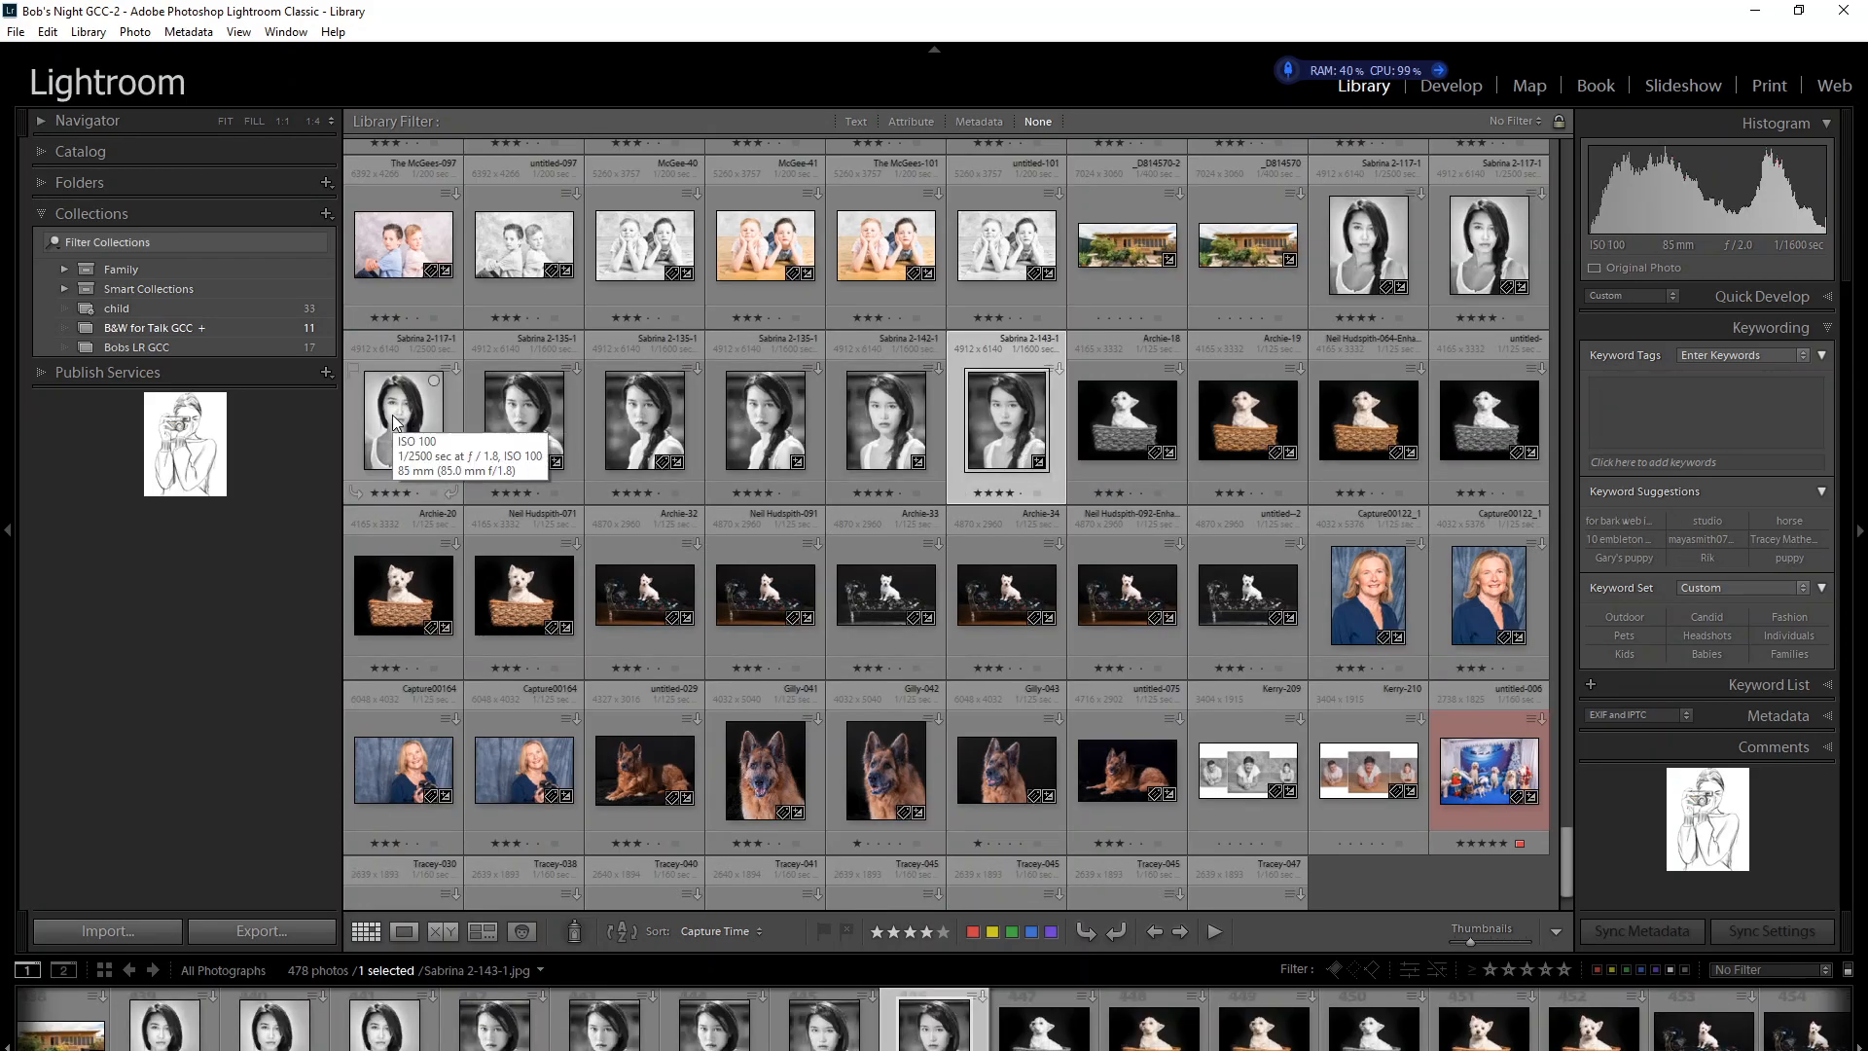
{"action": "left_click", "coordinate": [393, 415], "text": "shift"}
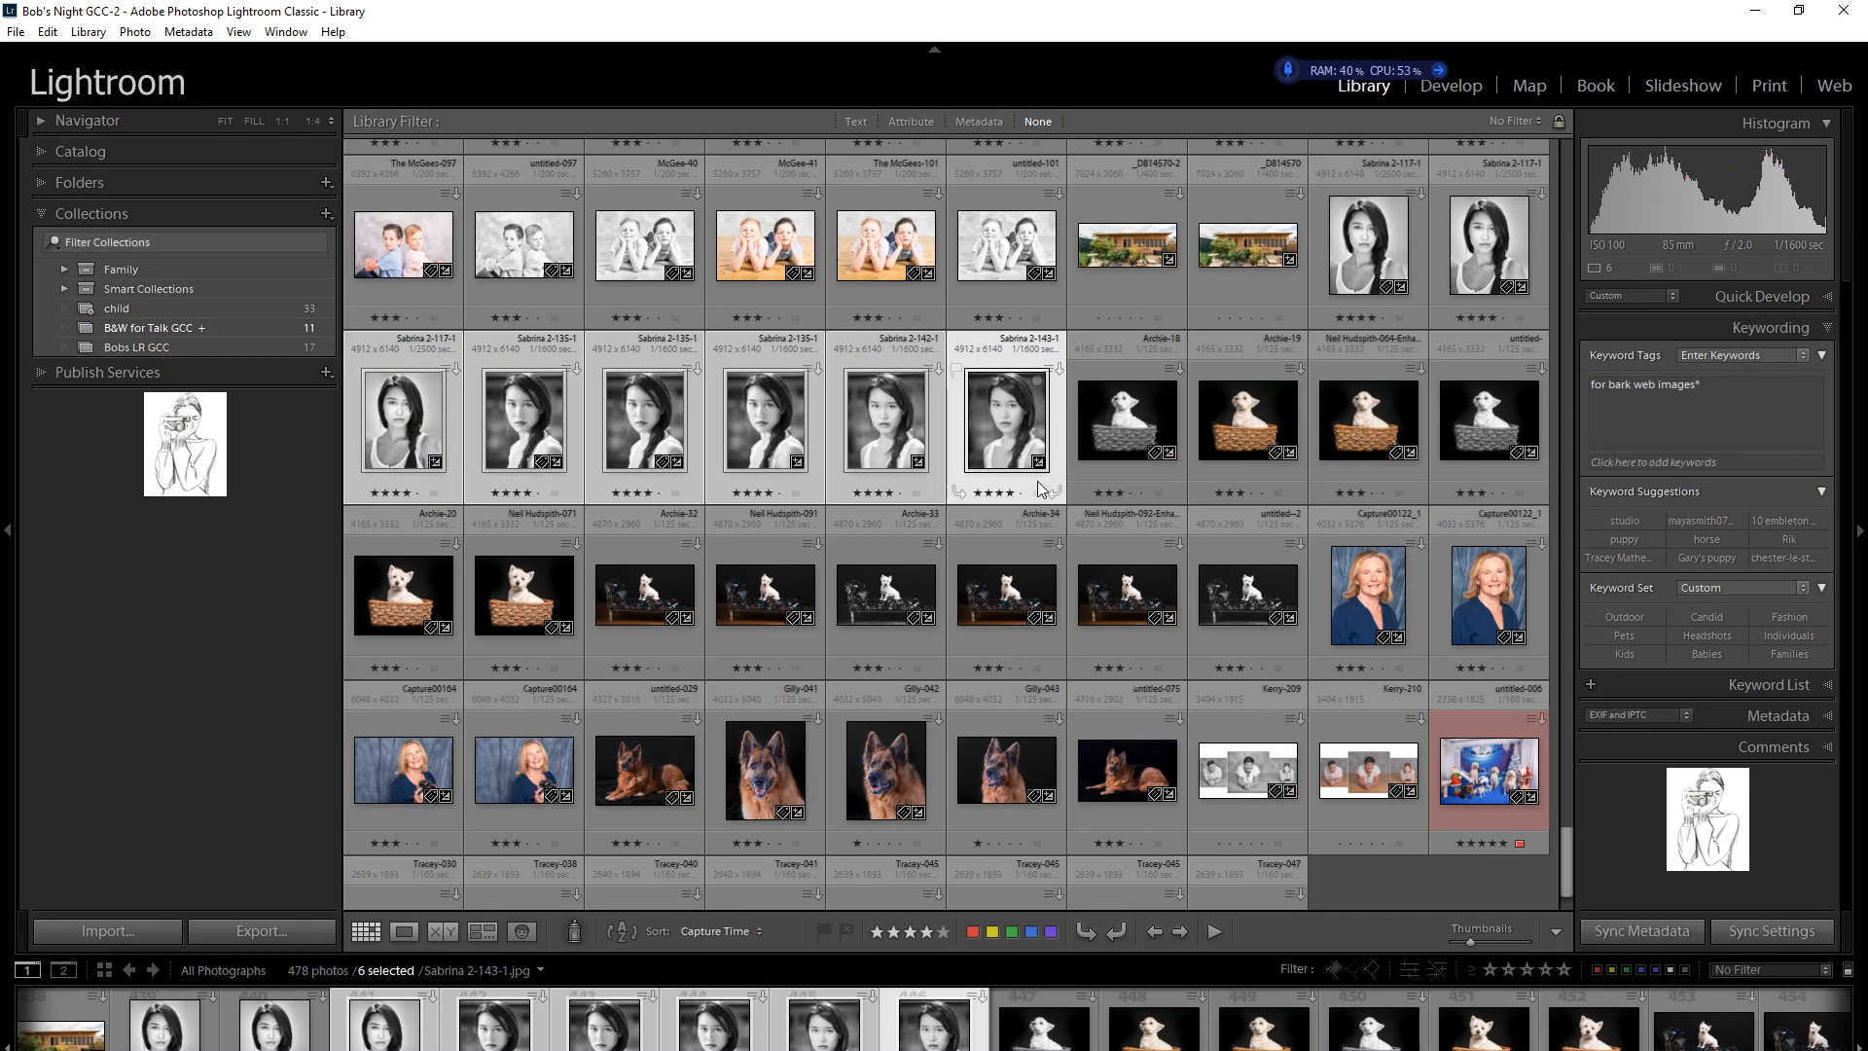
{"action": "left_click", "coordinate": [1016, 422]}
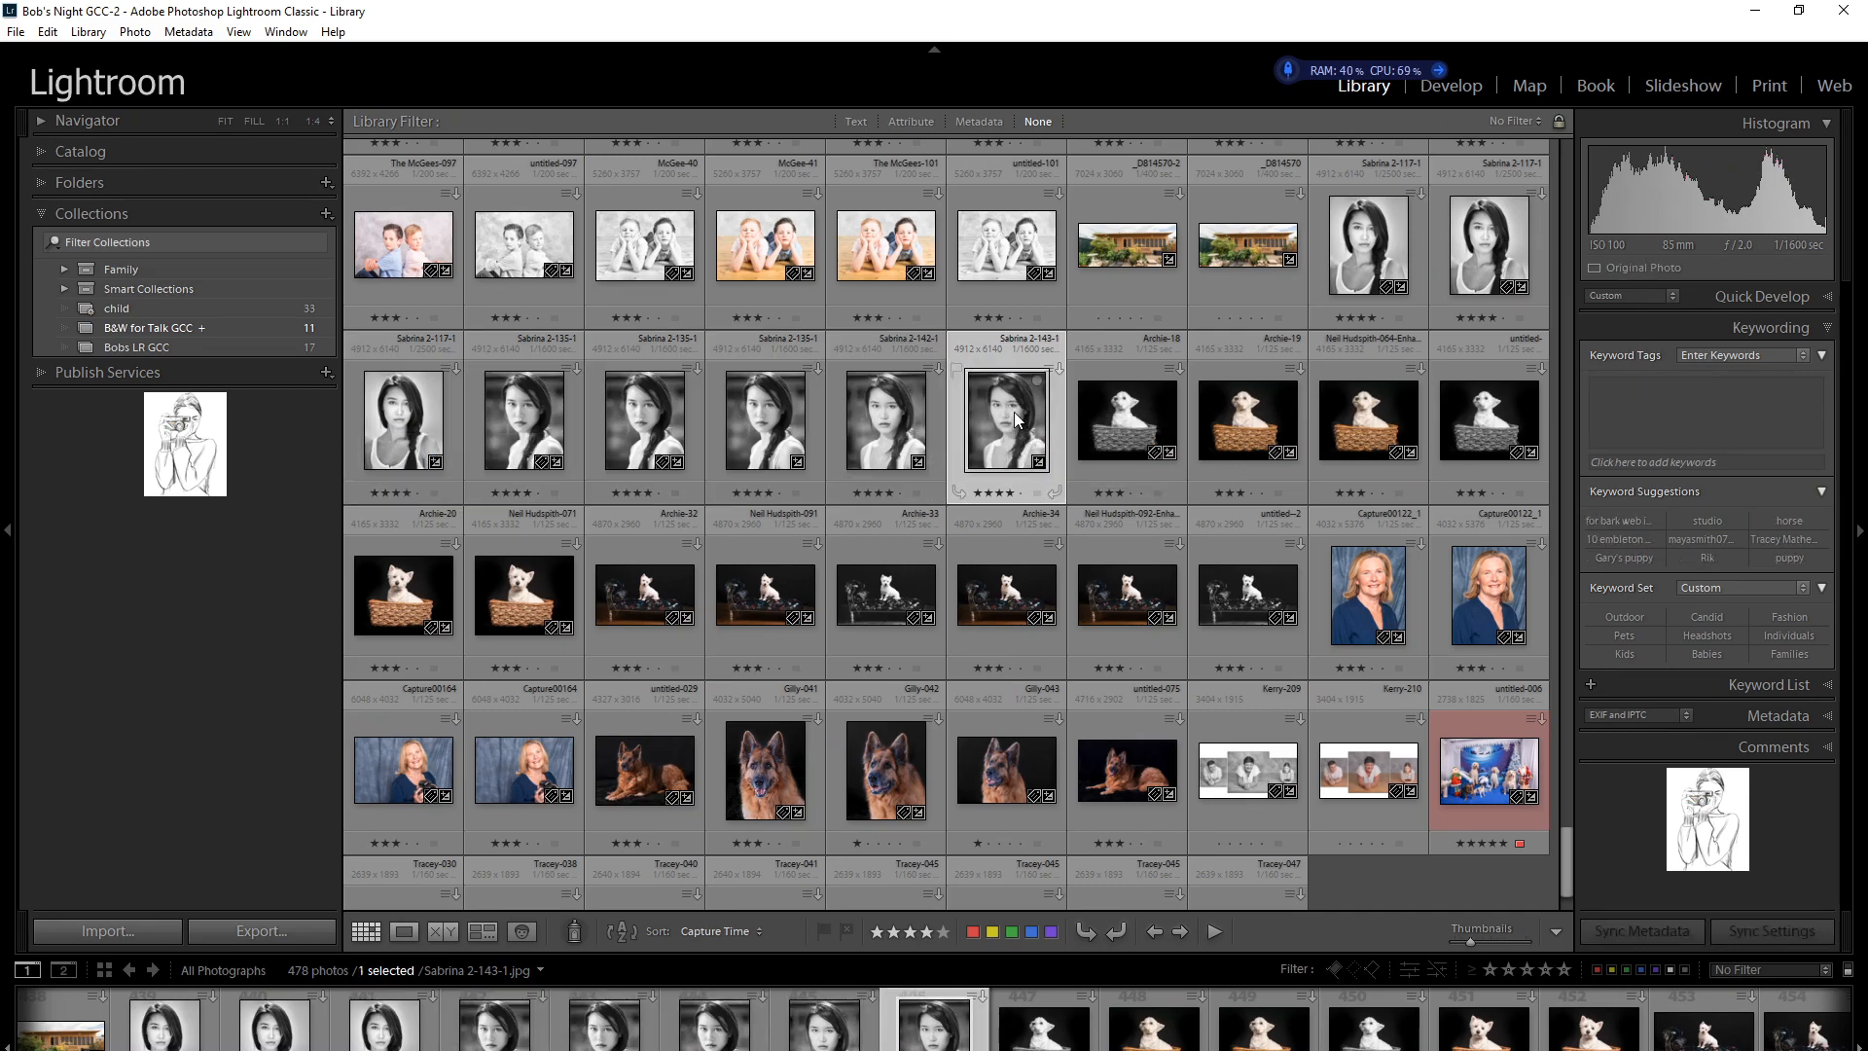
{"action": "left_click", "coordinate": [410, 423], "text": "shift"}
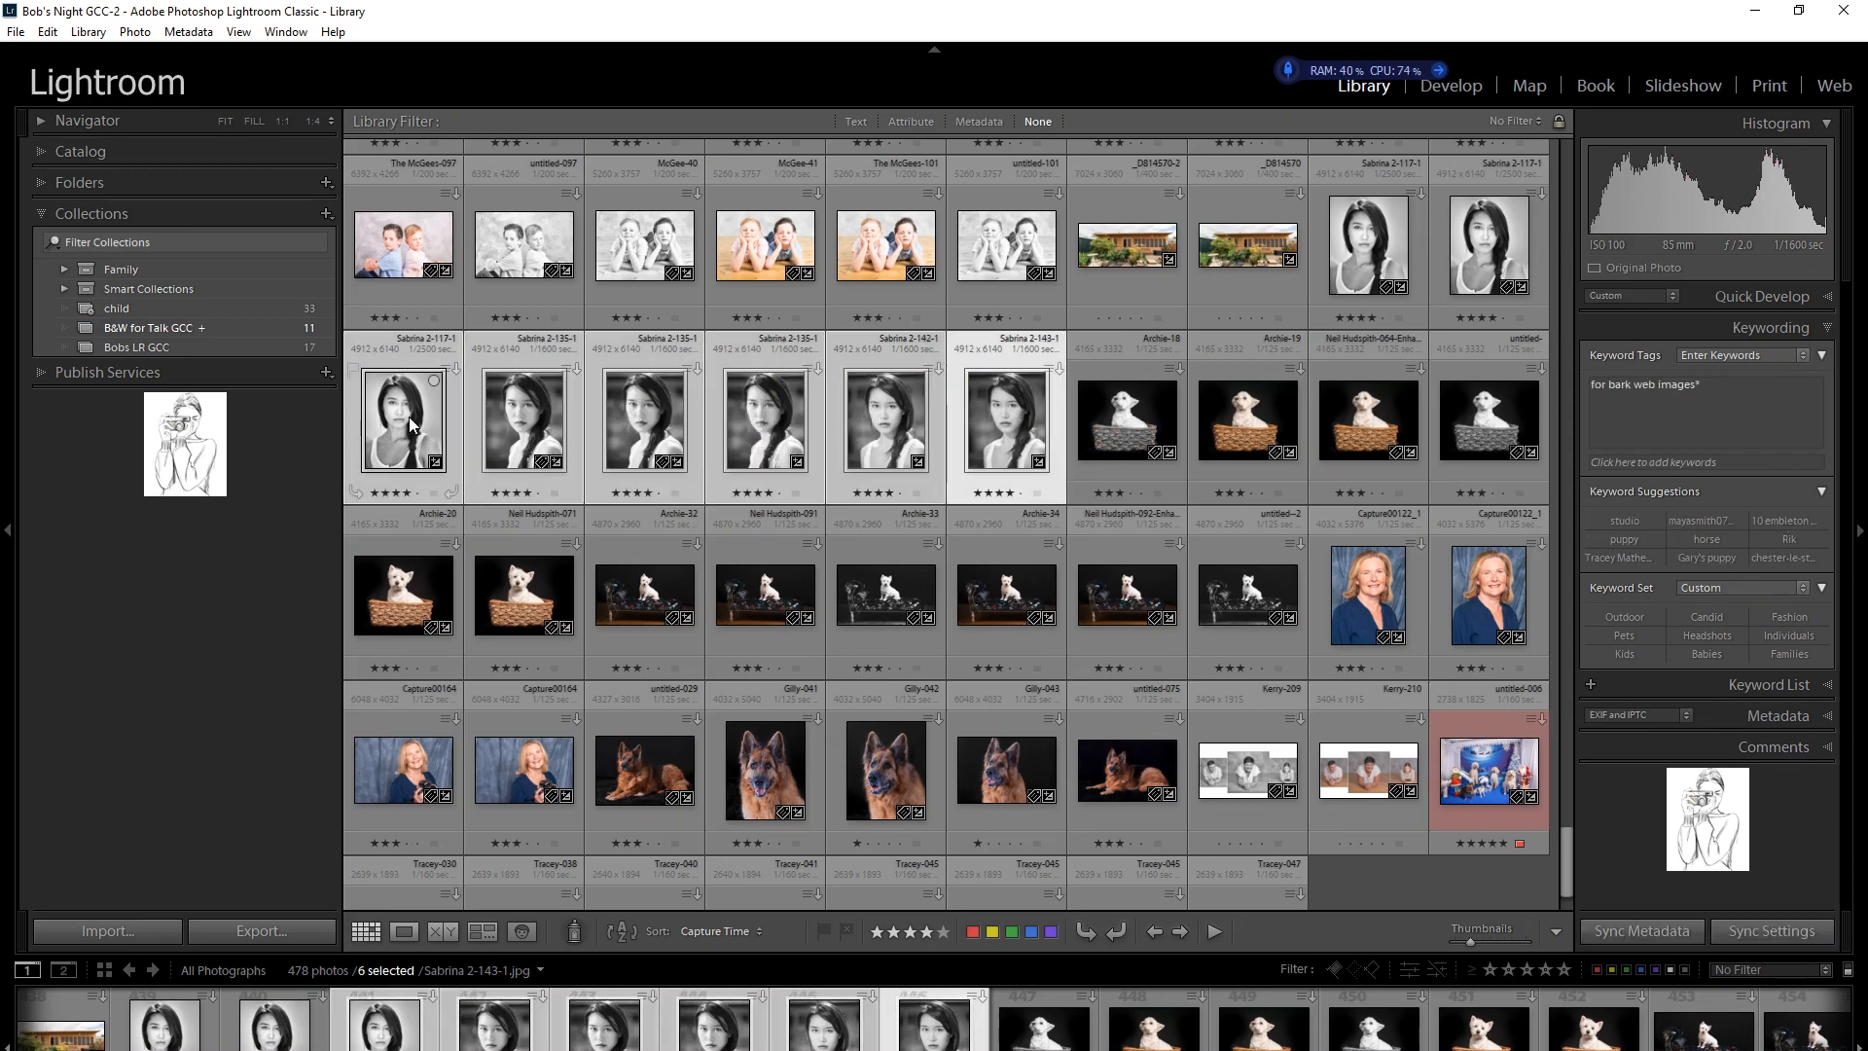
{"action": "key", "text": "b"}
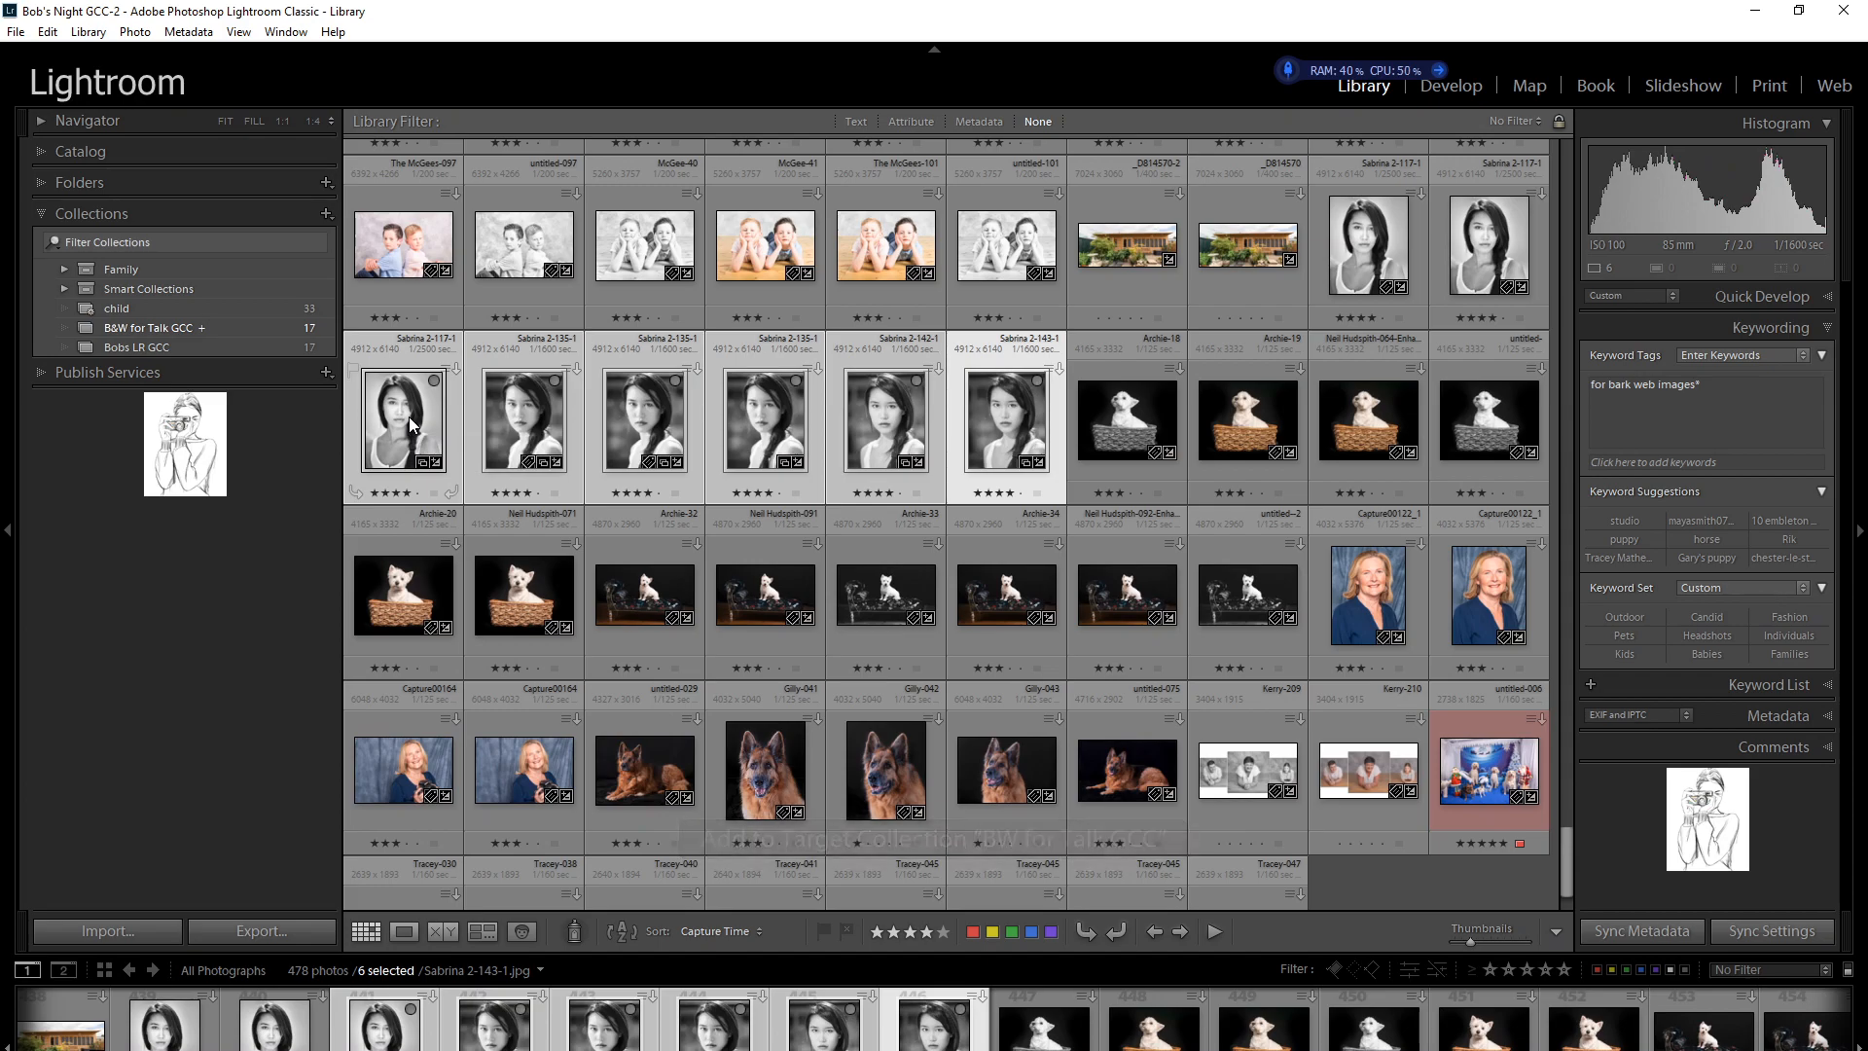
{"action": "left_click", "coordinate": [1117, 428]}
{"action": "key", "text": "b"}
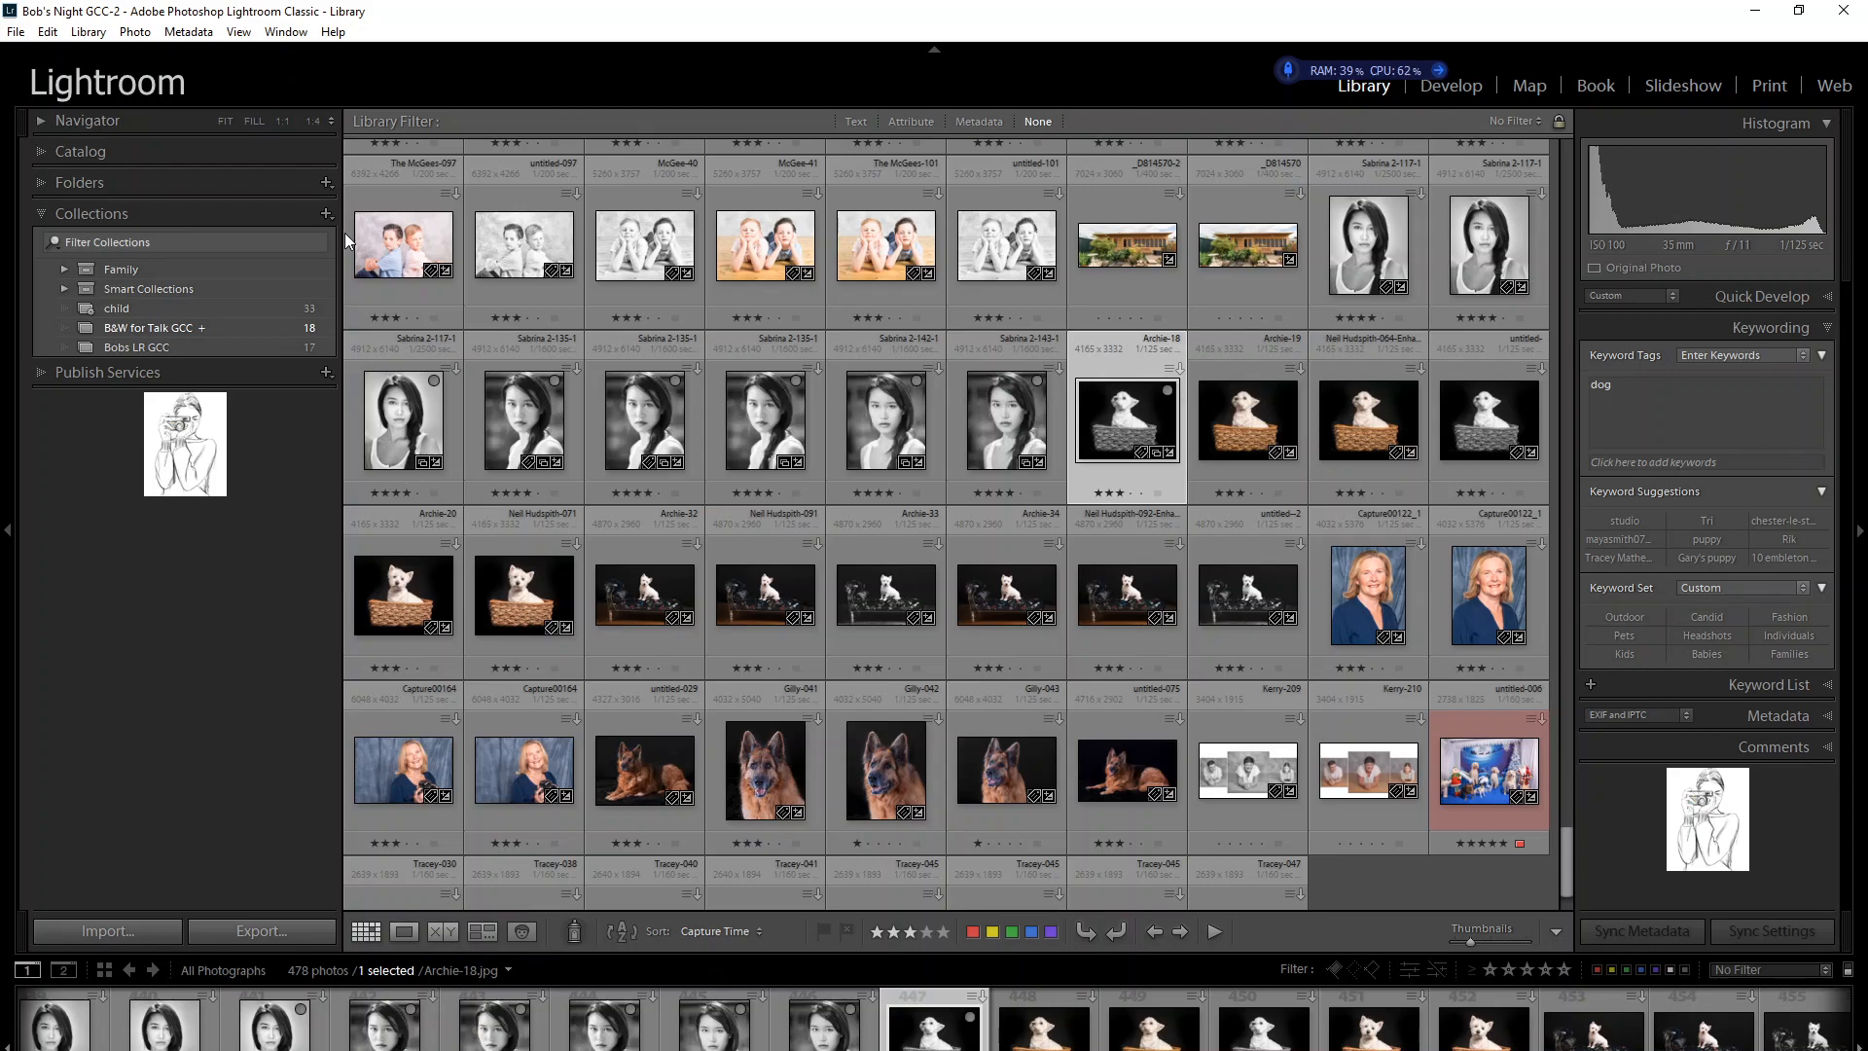
{"action": "scroll", "coordinate": [1054, 633], "scroll_direction": "up", "scroll_amount": 5}
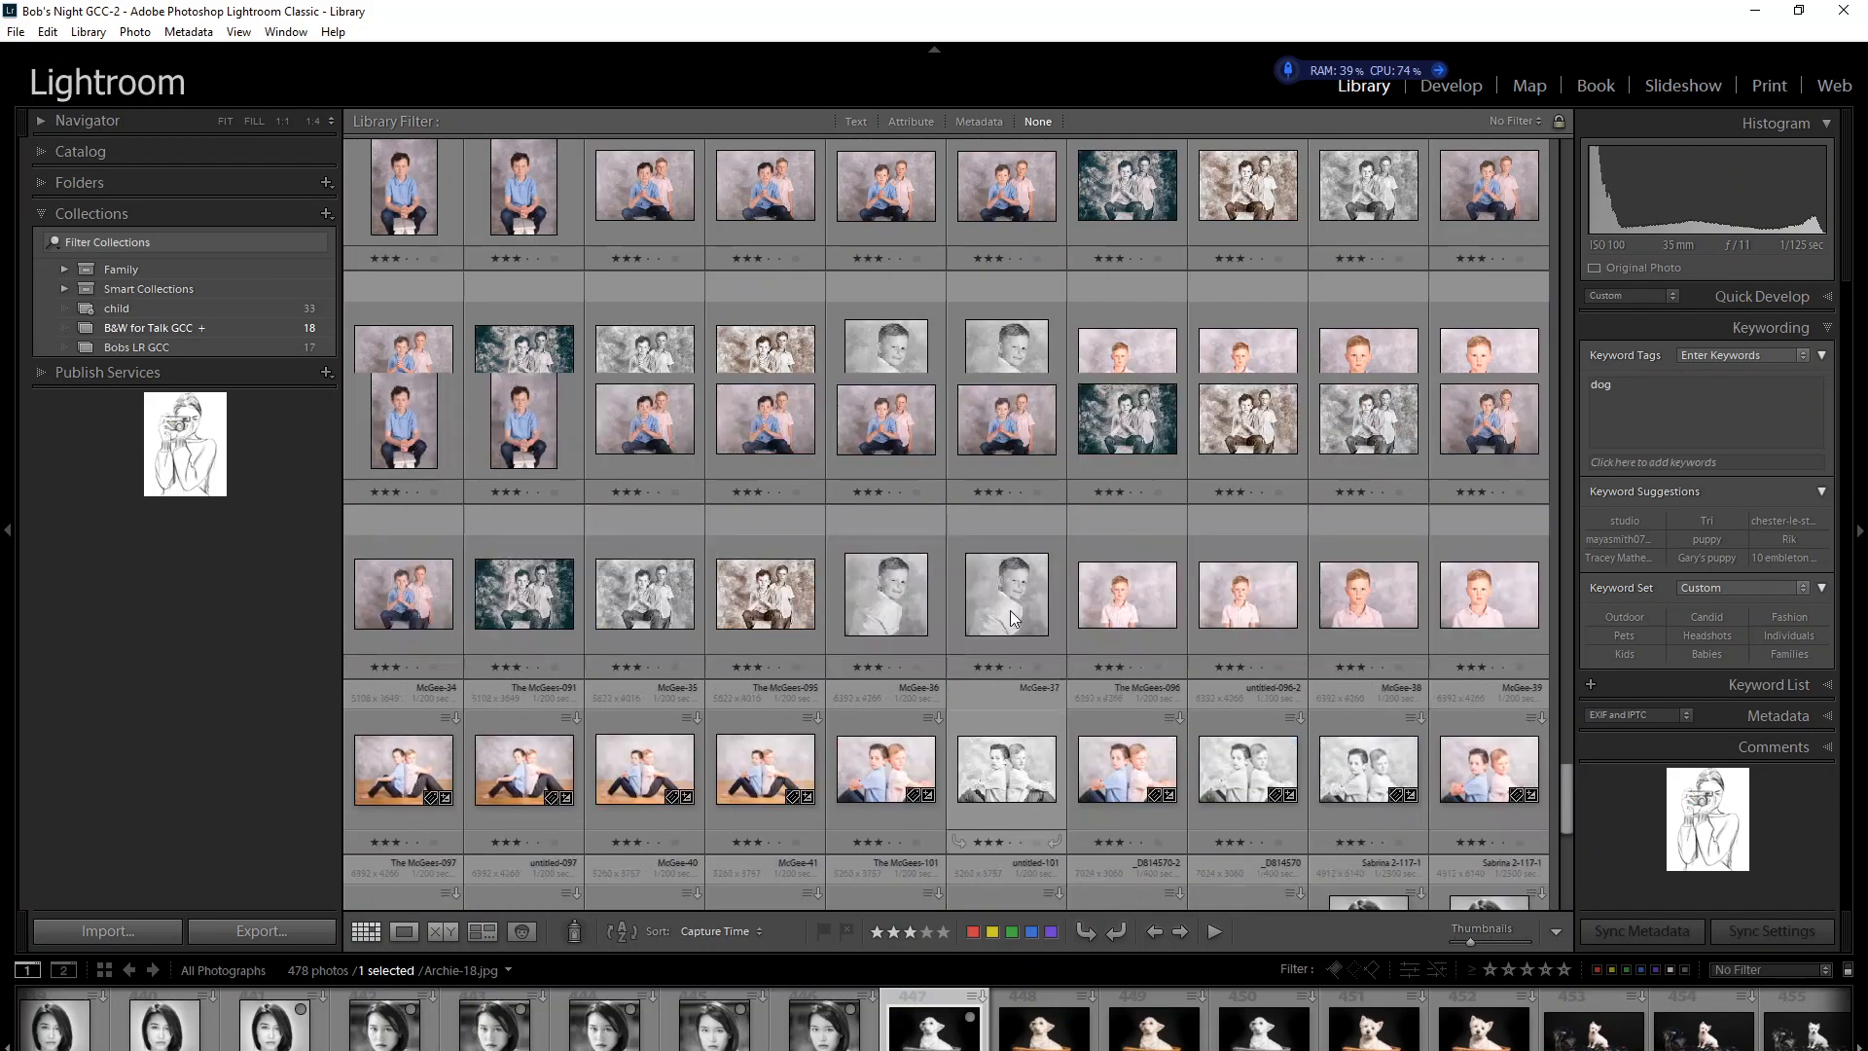
{"action": "scroll", "coordinate": [1009, 613], "scroll_direction": "up", "scroll_amount": 10}
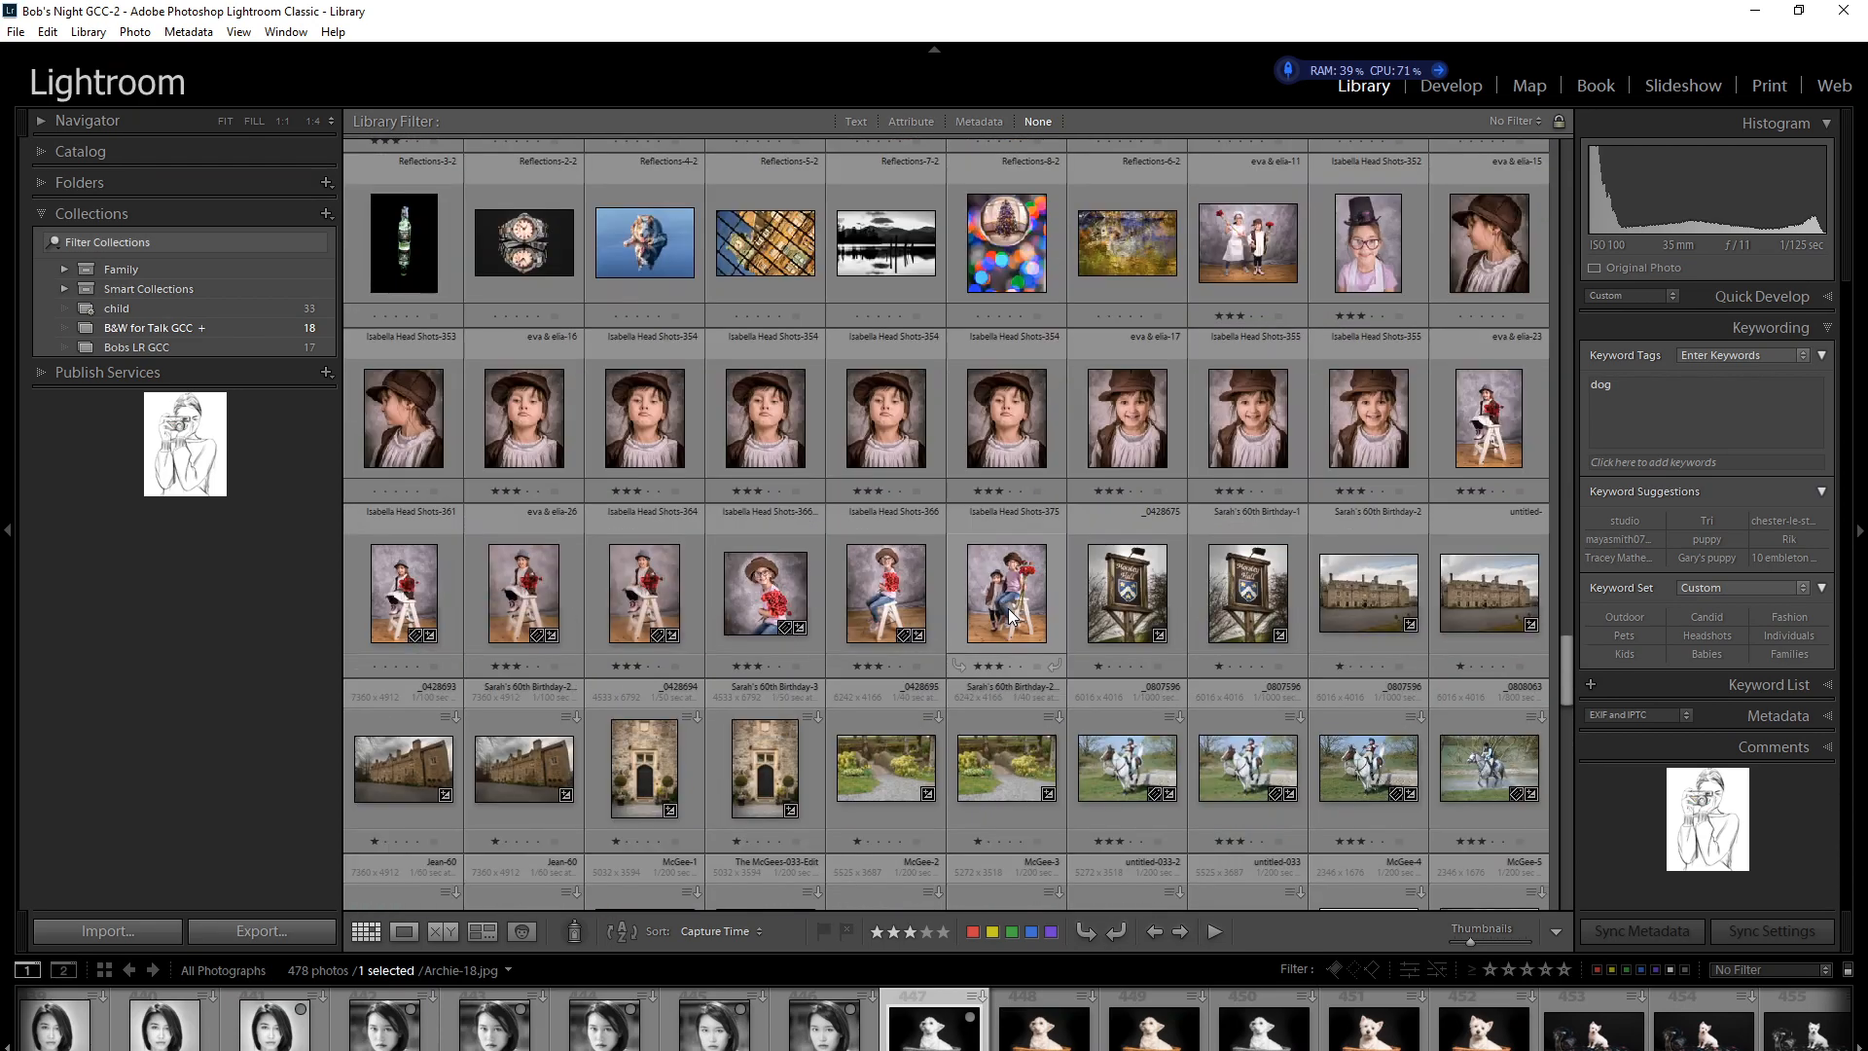
{"action": "scroll", "coordinate": [1007, 613], "scroll_direction": "up", "scroll_amount": 3}
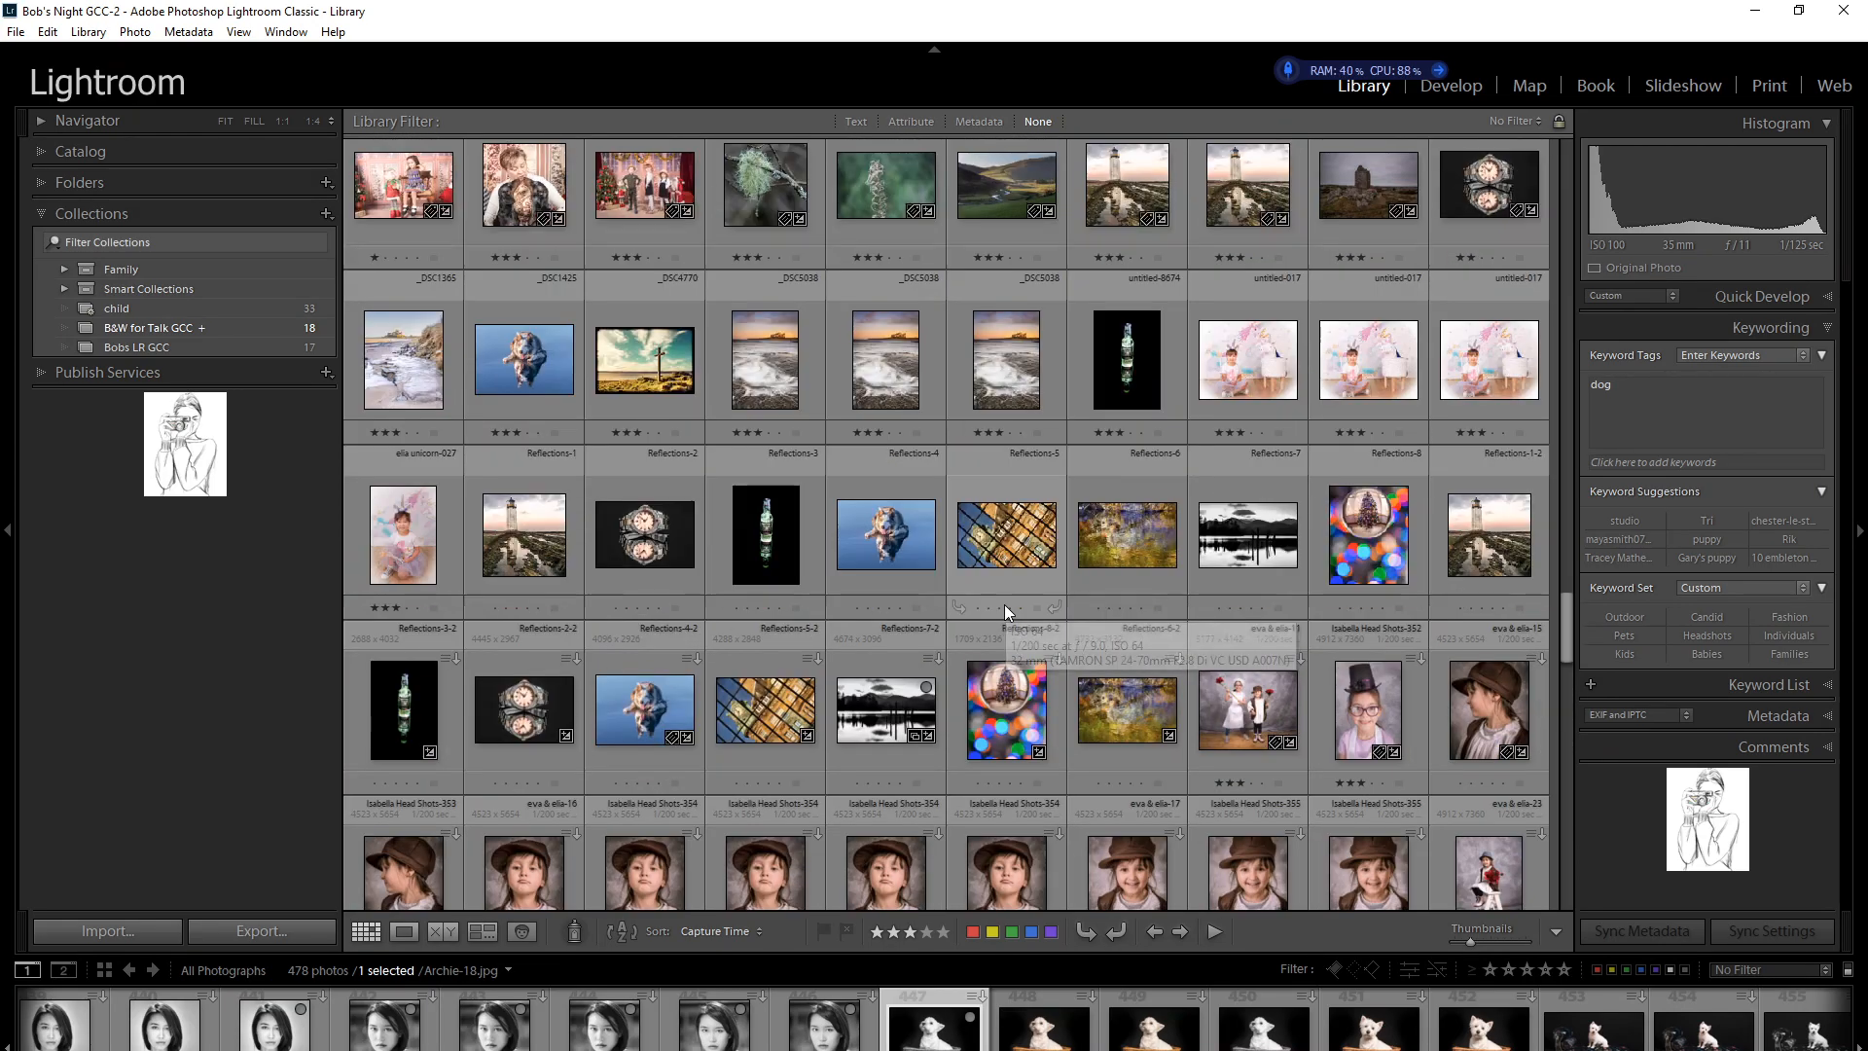
{"action": "scroll", "coordinate": [1004, 605], "scroll_direction": "up", "scroll_amount": 2}
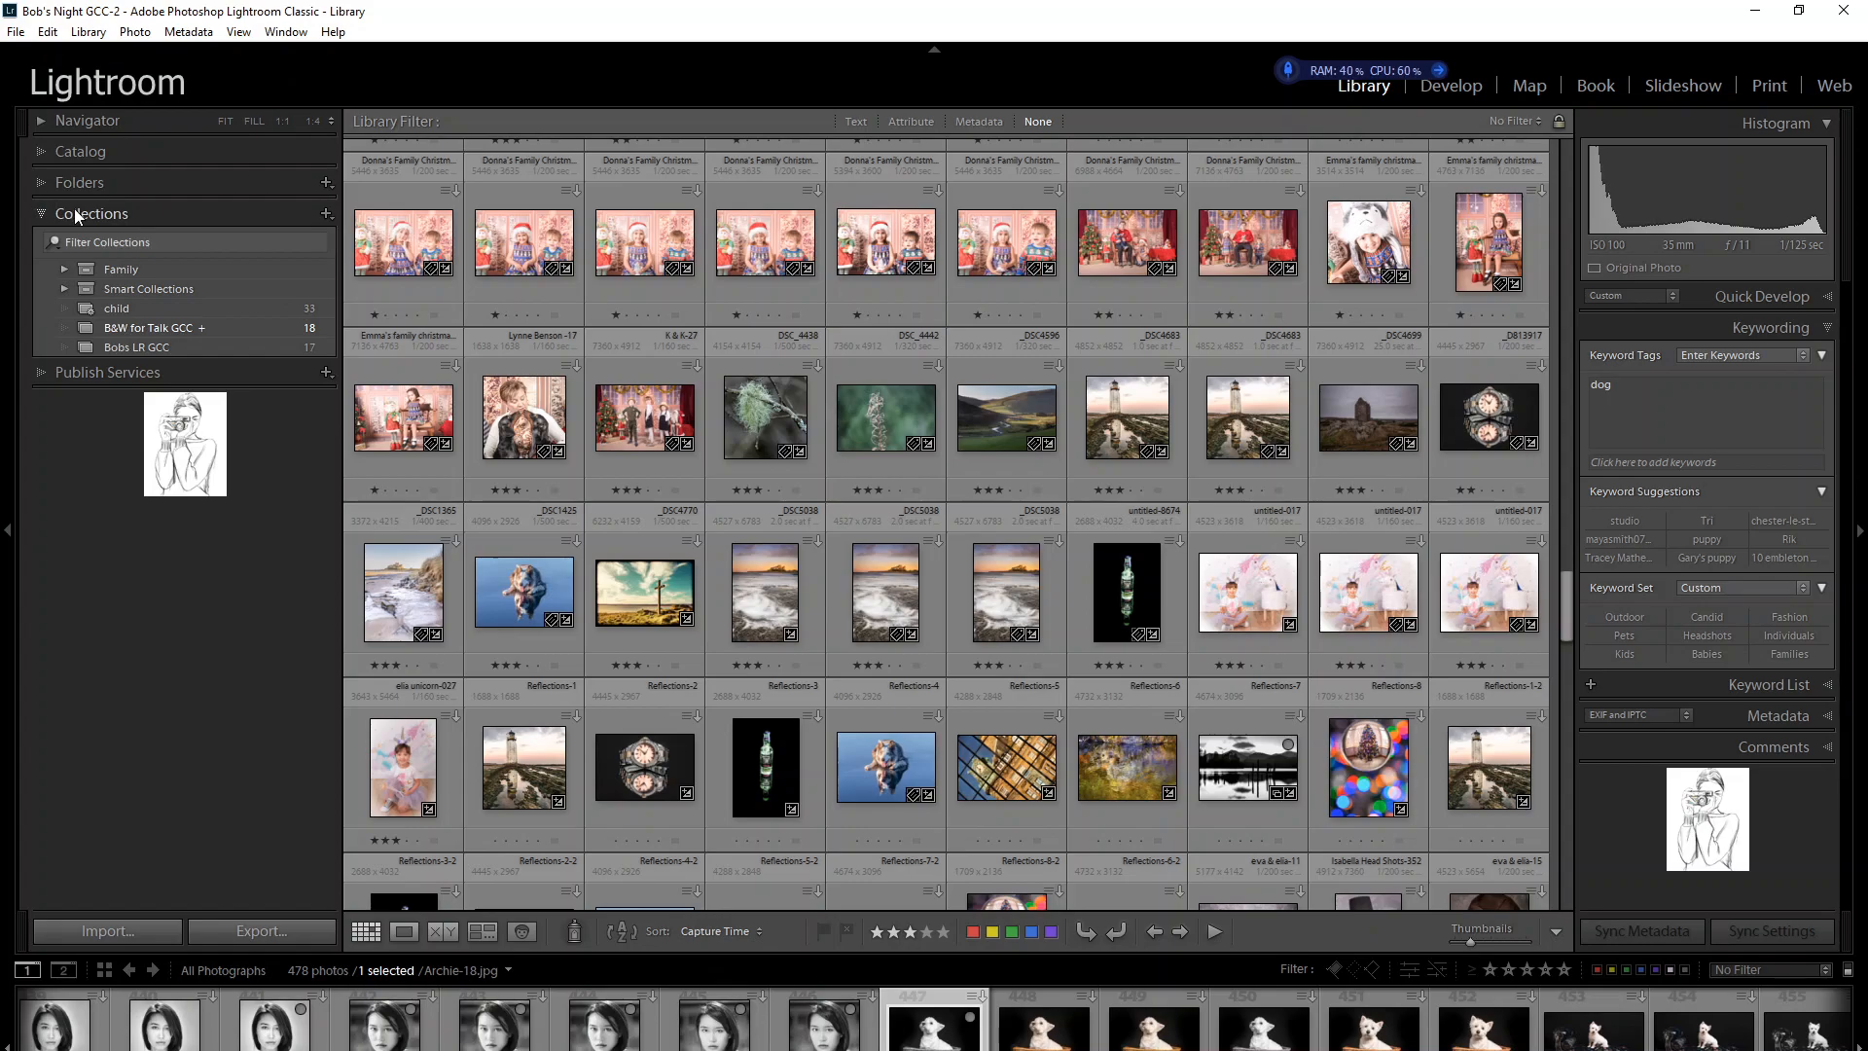
Create a top-level collection set named Animals.
{"action": "left_click", "coordinate": [328, 215]}
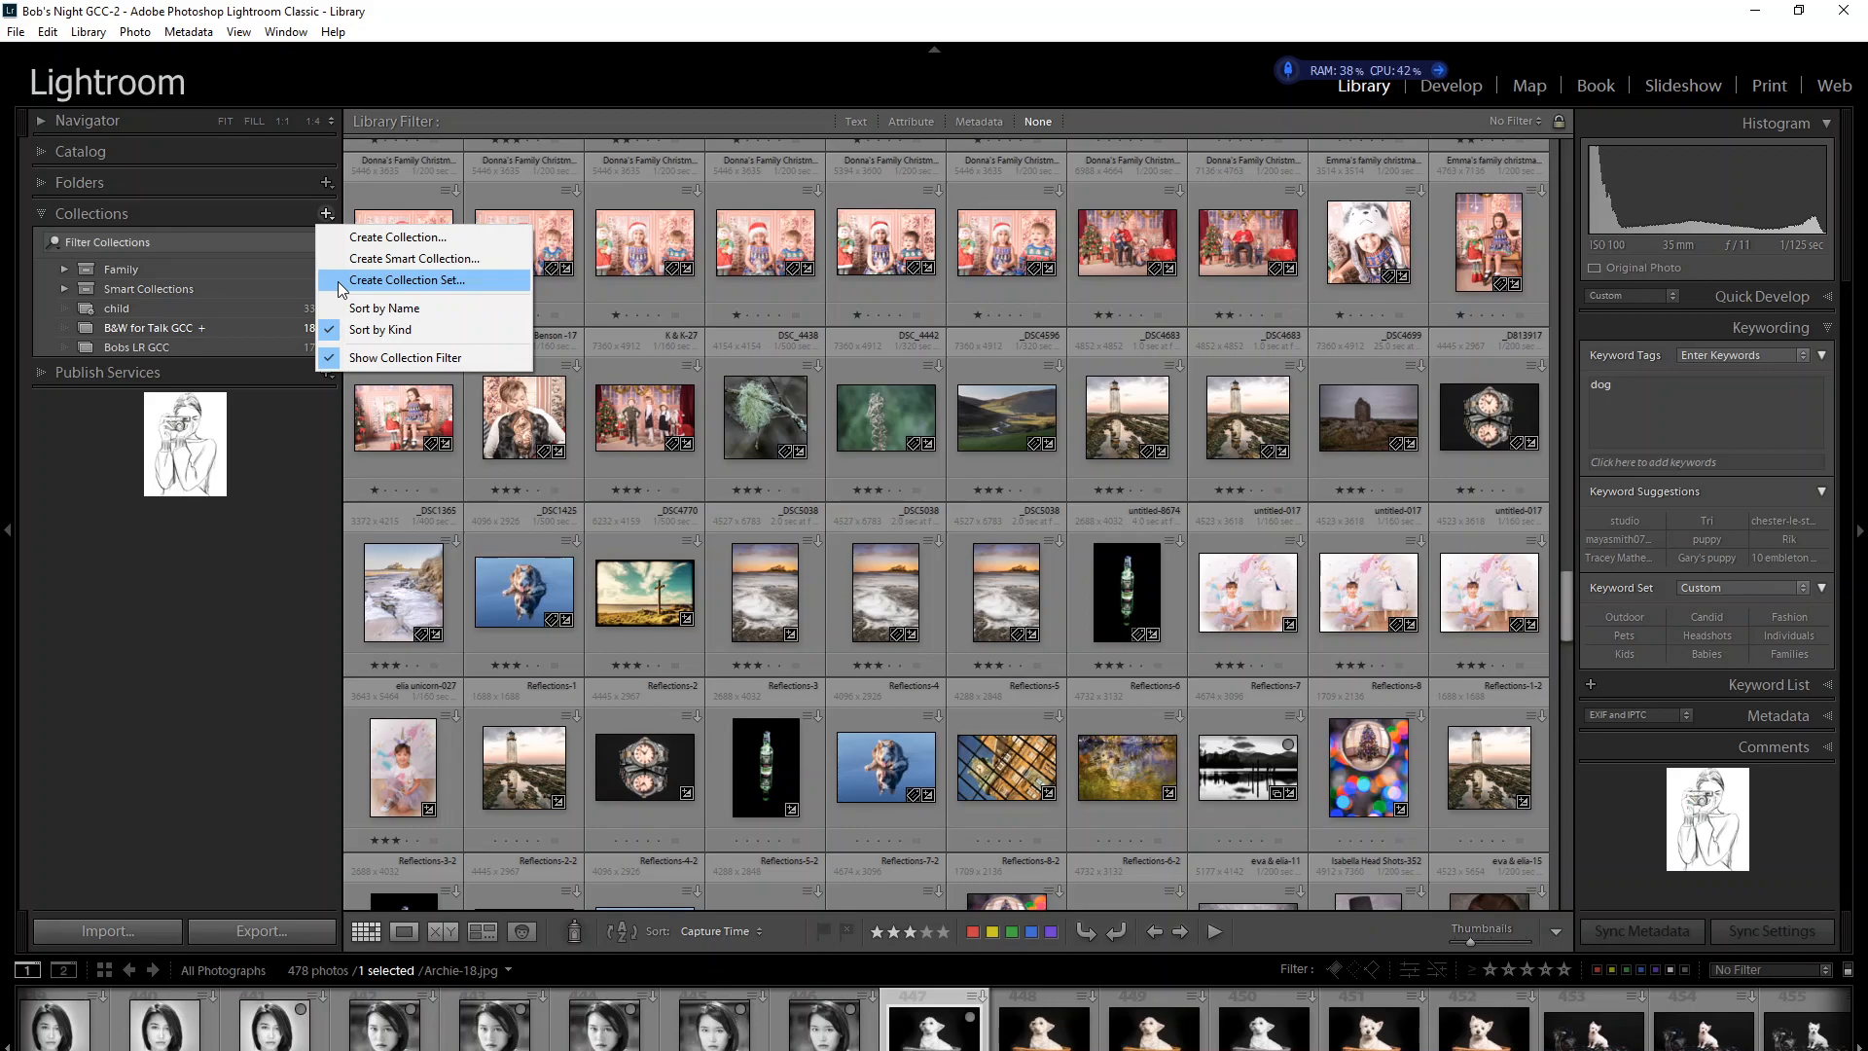
{"action": "left_click", "coordinate": [387, 282]}
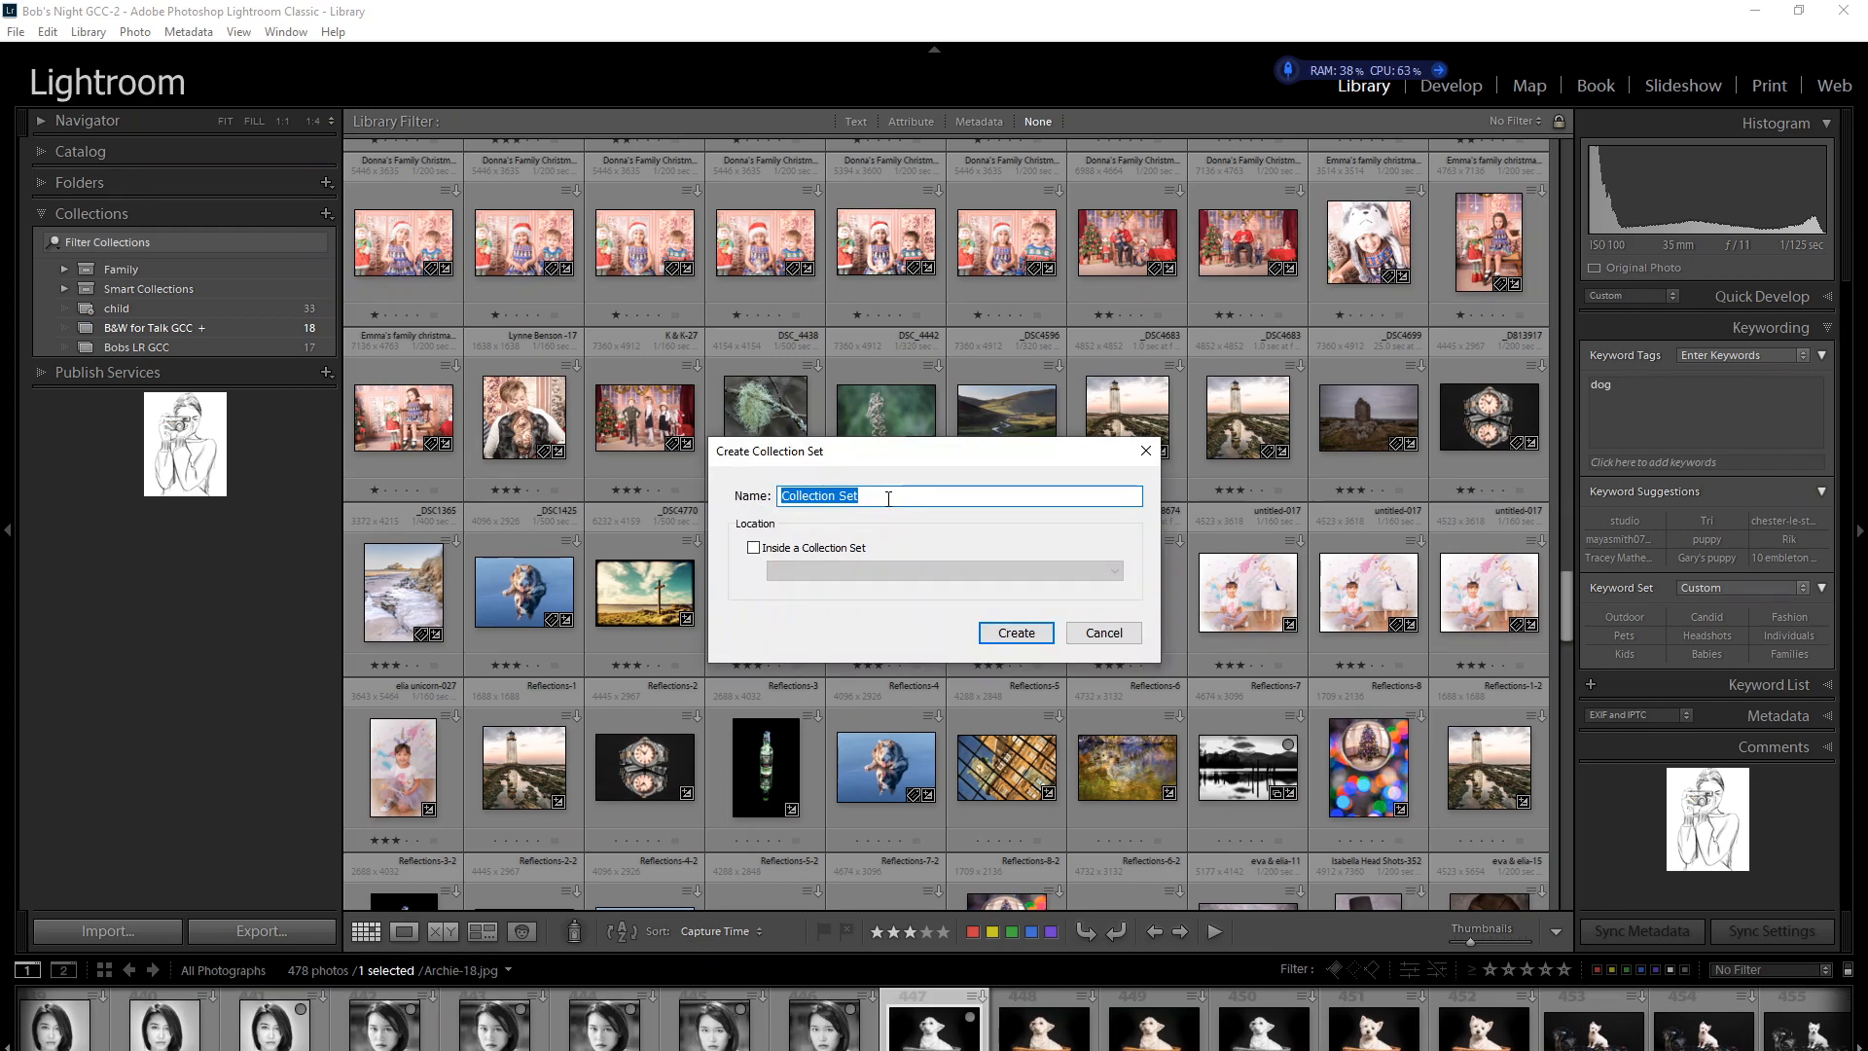
{"action": "type", "text": "Animals"}
{"action": "left_click", "coordinate": [1017, 634]}
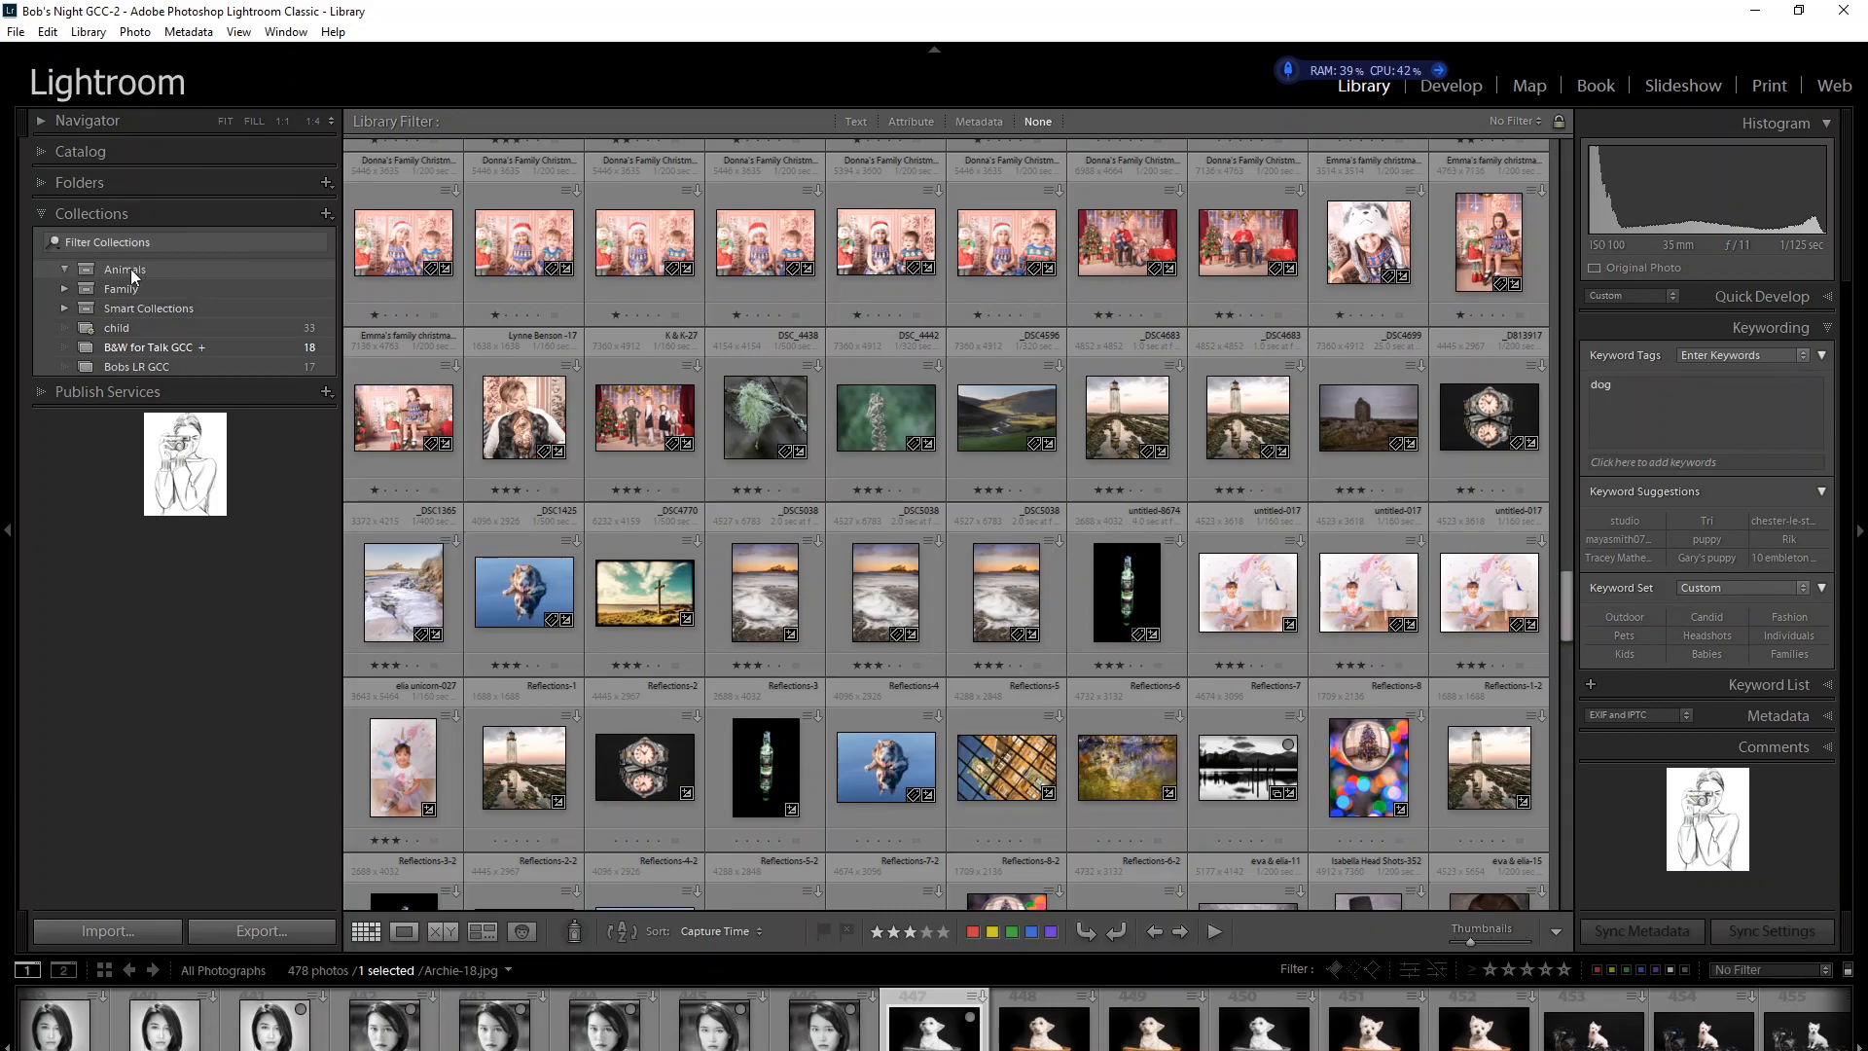
Expand the Family collection set to view the smart collection stored inside it.
{"action": "left_click", "coordinate": [65, 267]}
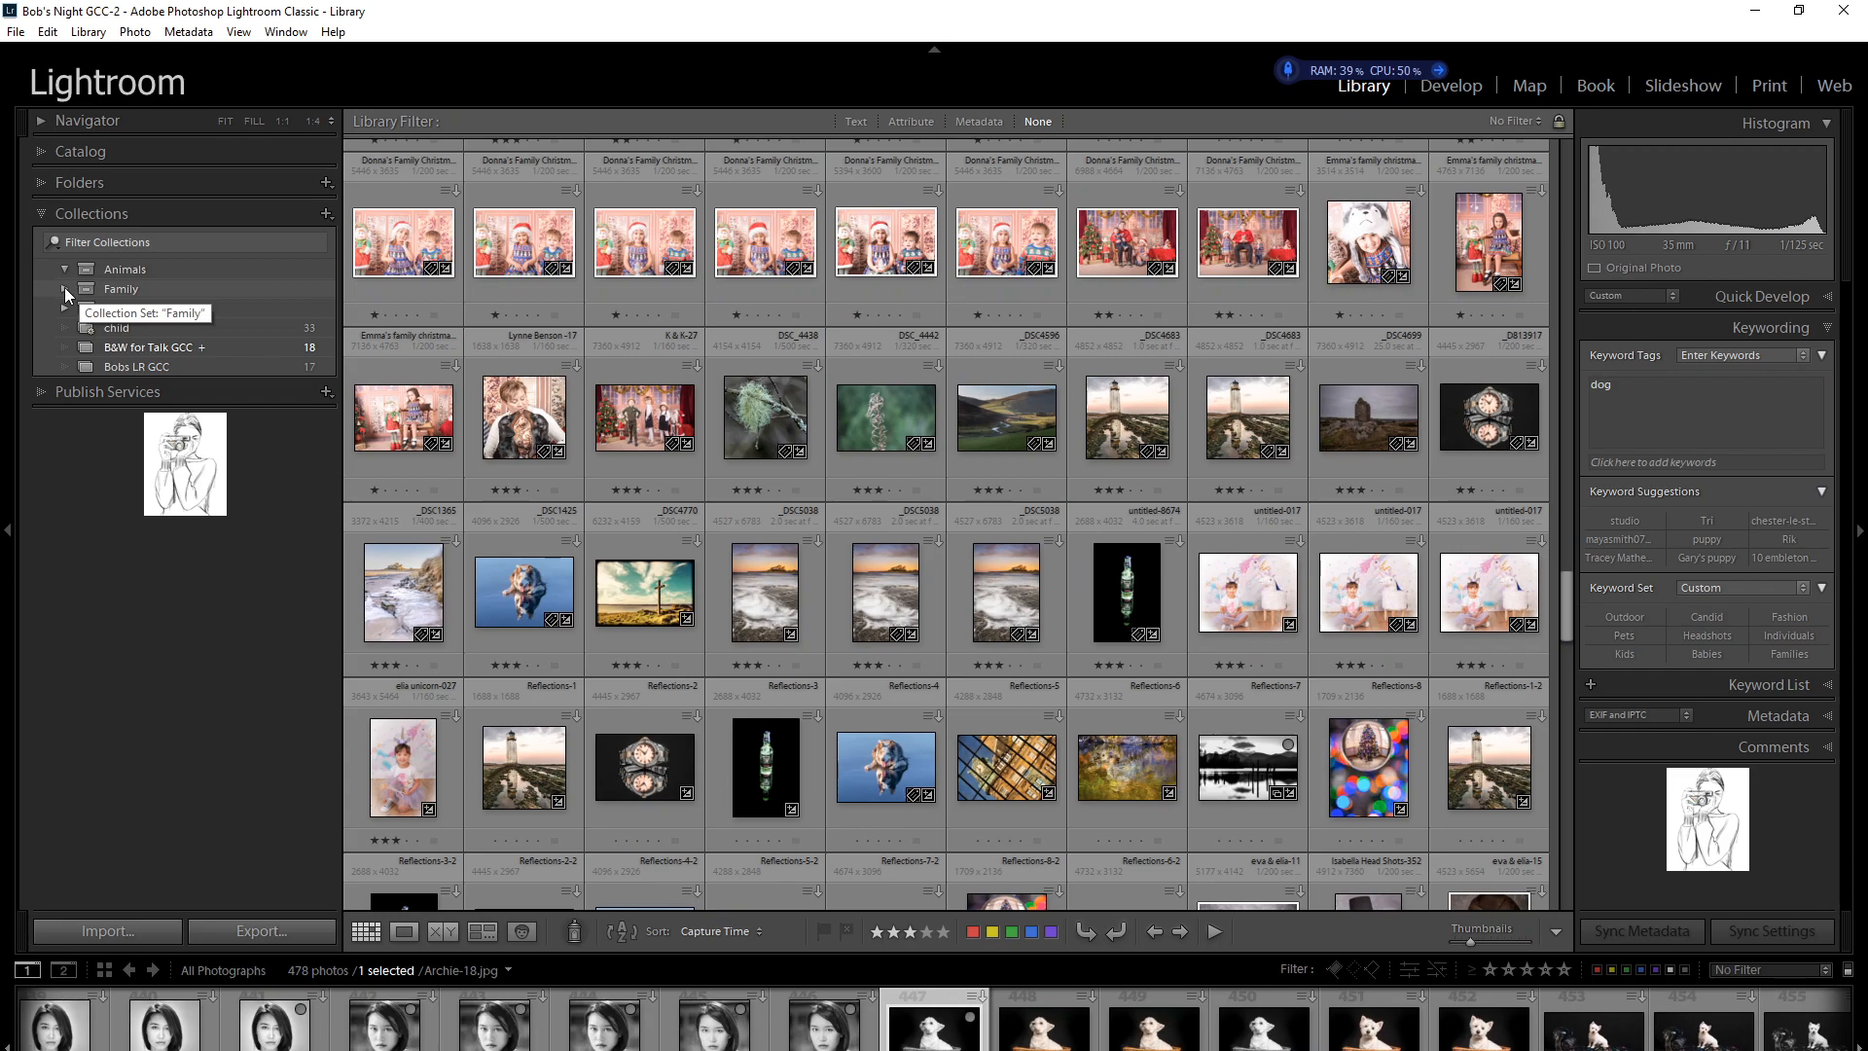
{"action": "left_click", "coordinate": [64, 289]}
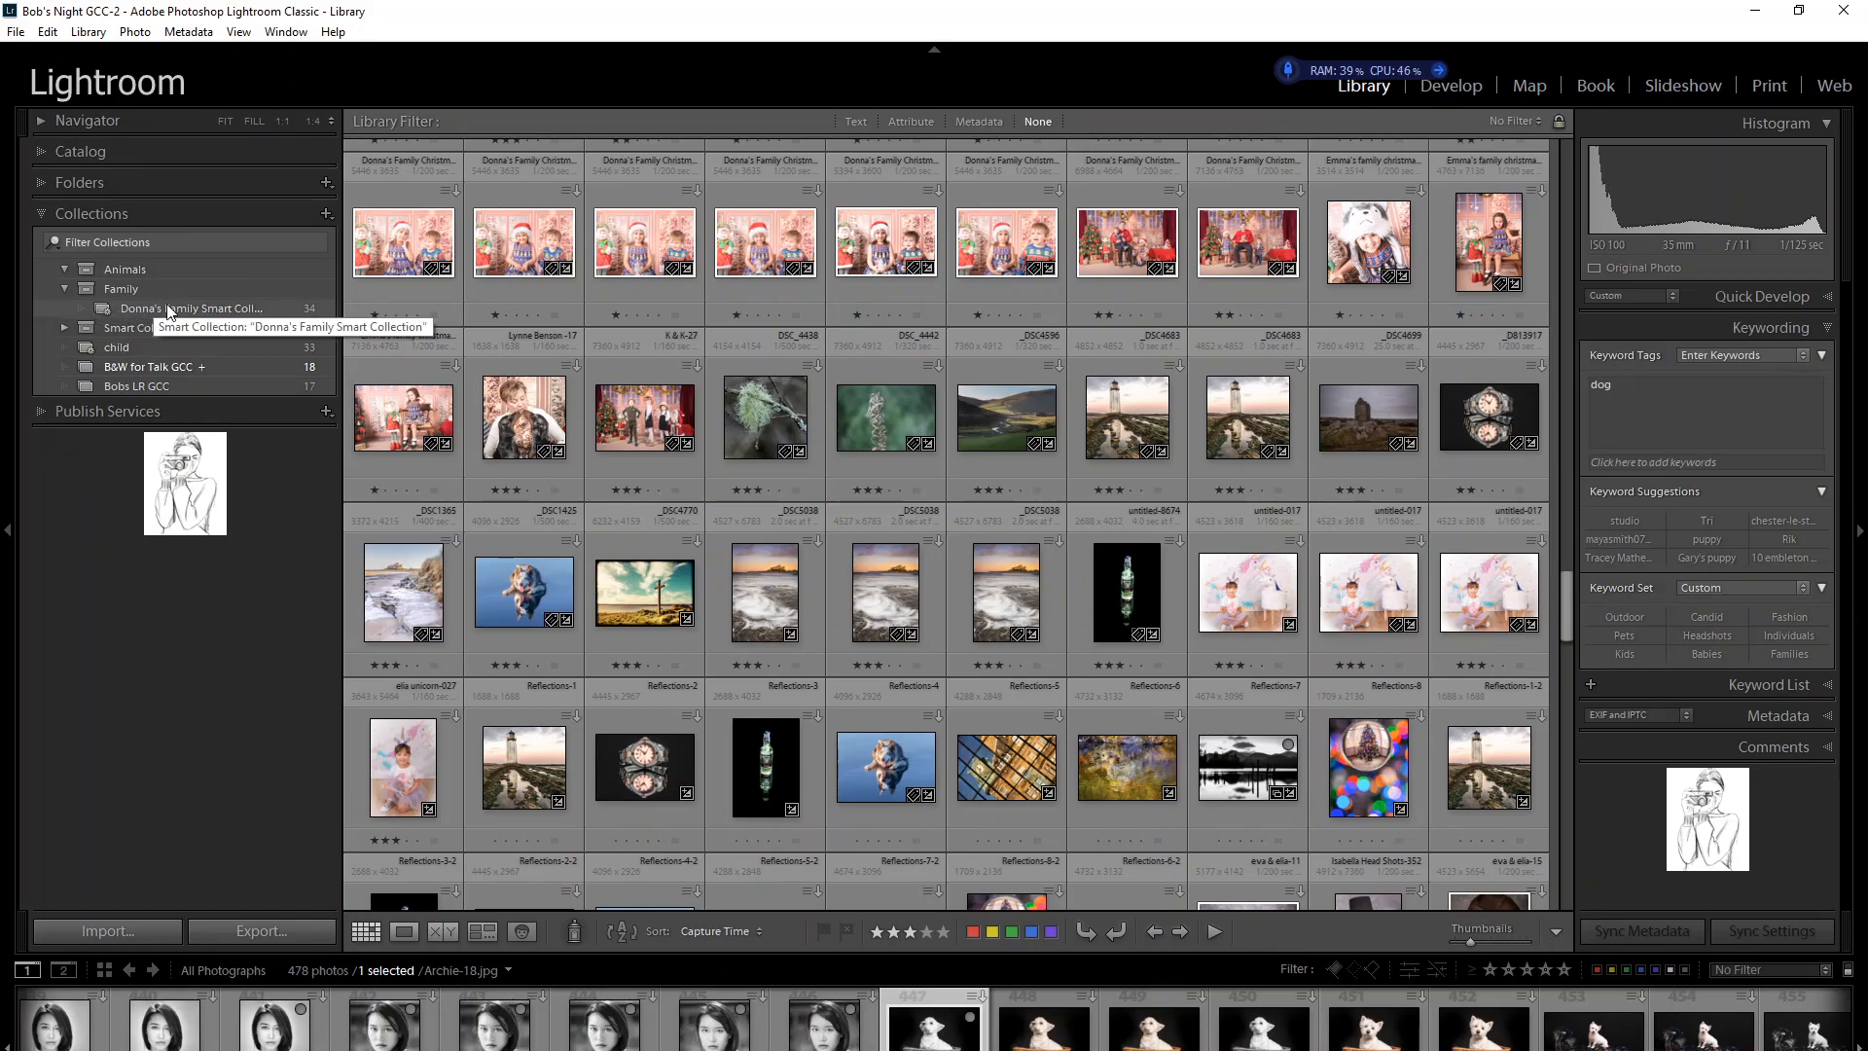
{"action": "left_click", "coordinate": [64, 268]}
Create a collection named Dogs inside the Animals collection set and make it the target collection.
{"action": "left_click", "coordinate": [109, 269]}
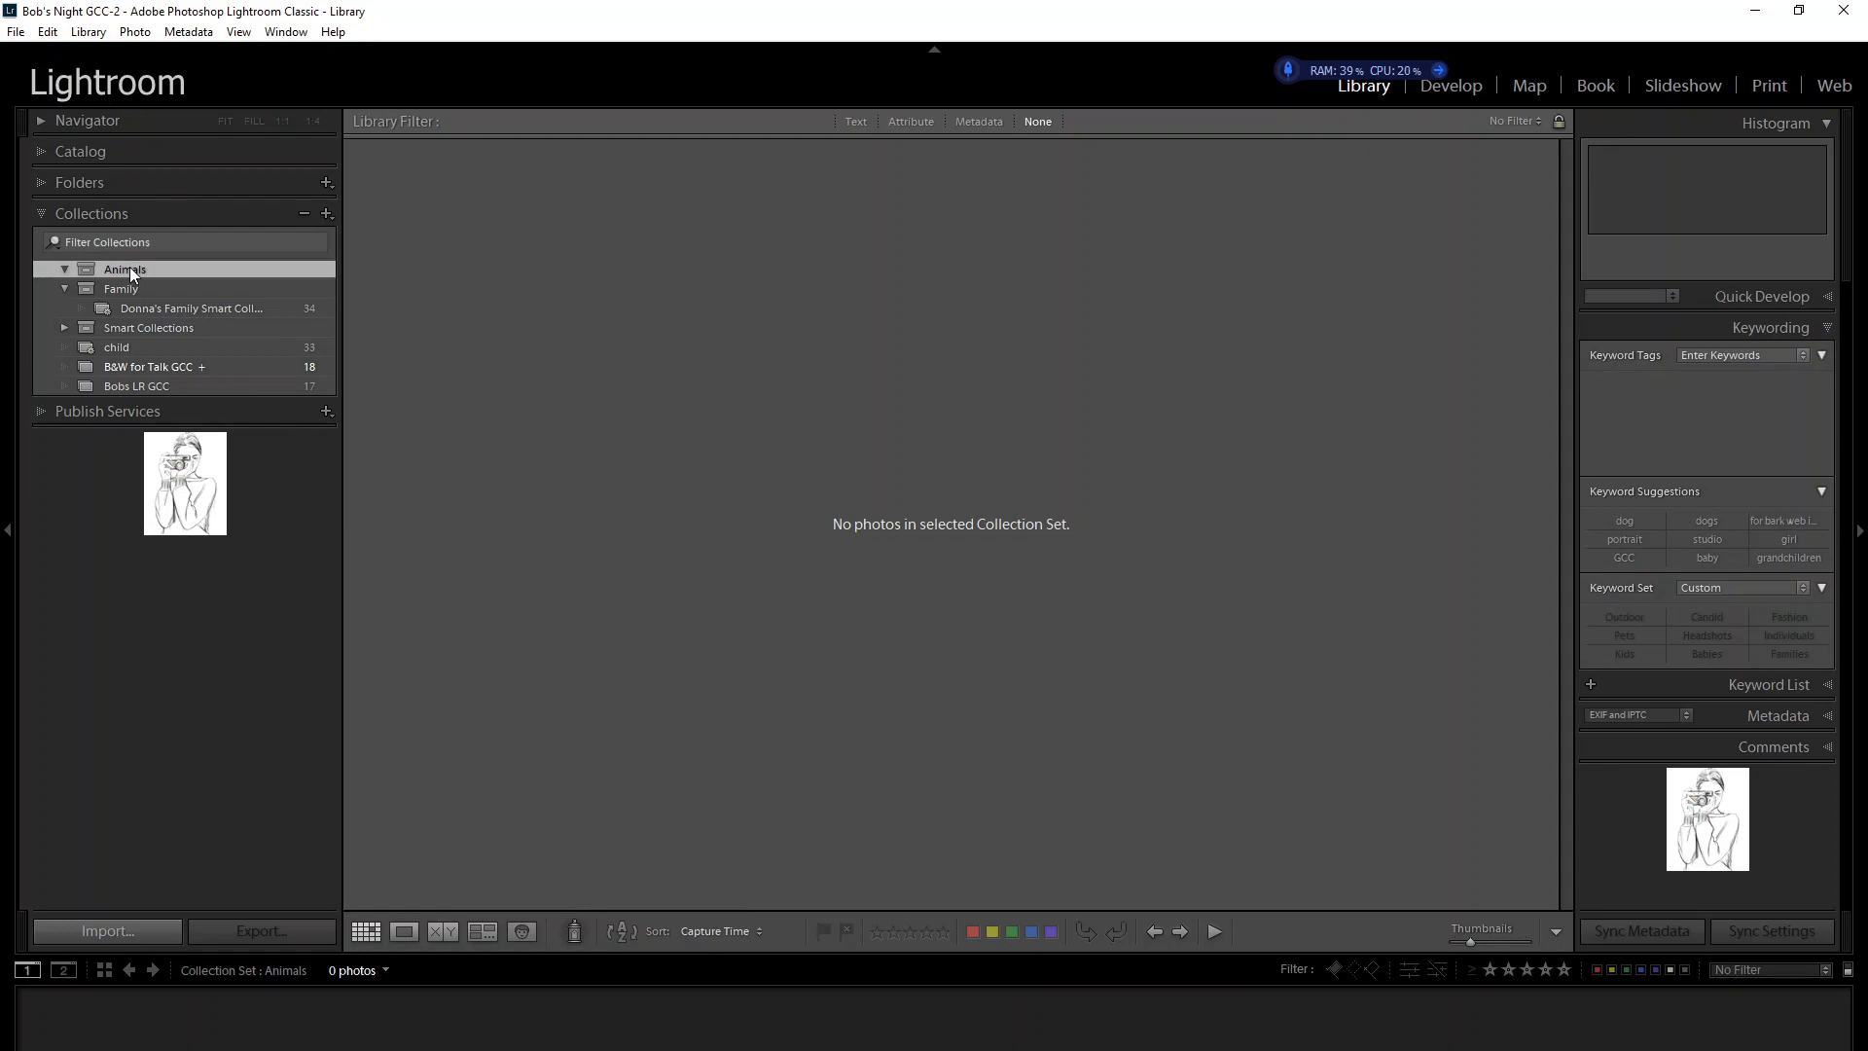
{"action": "right_click", "coordinate": [130, 267]}
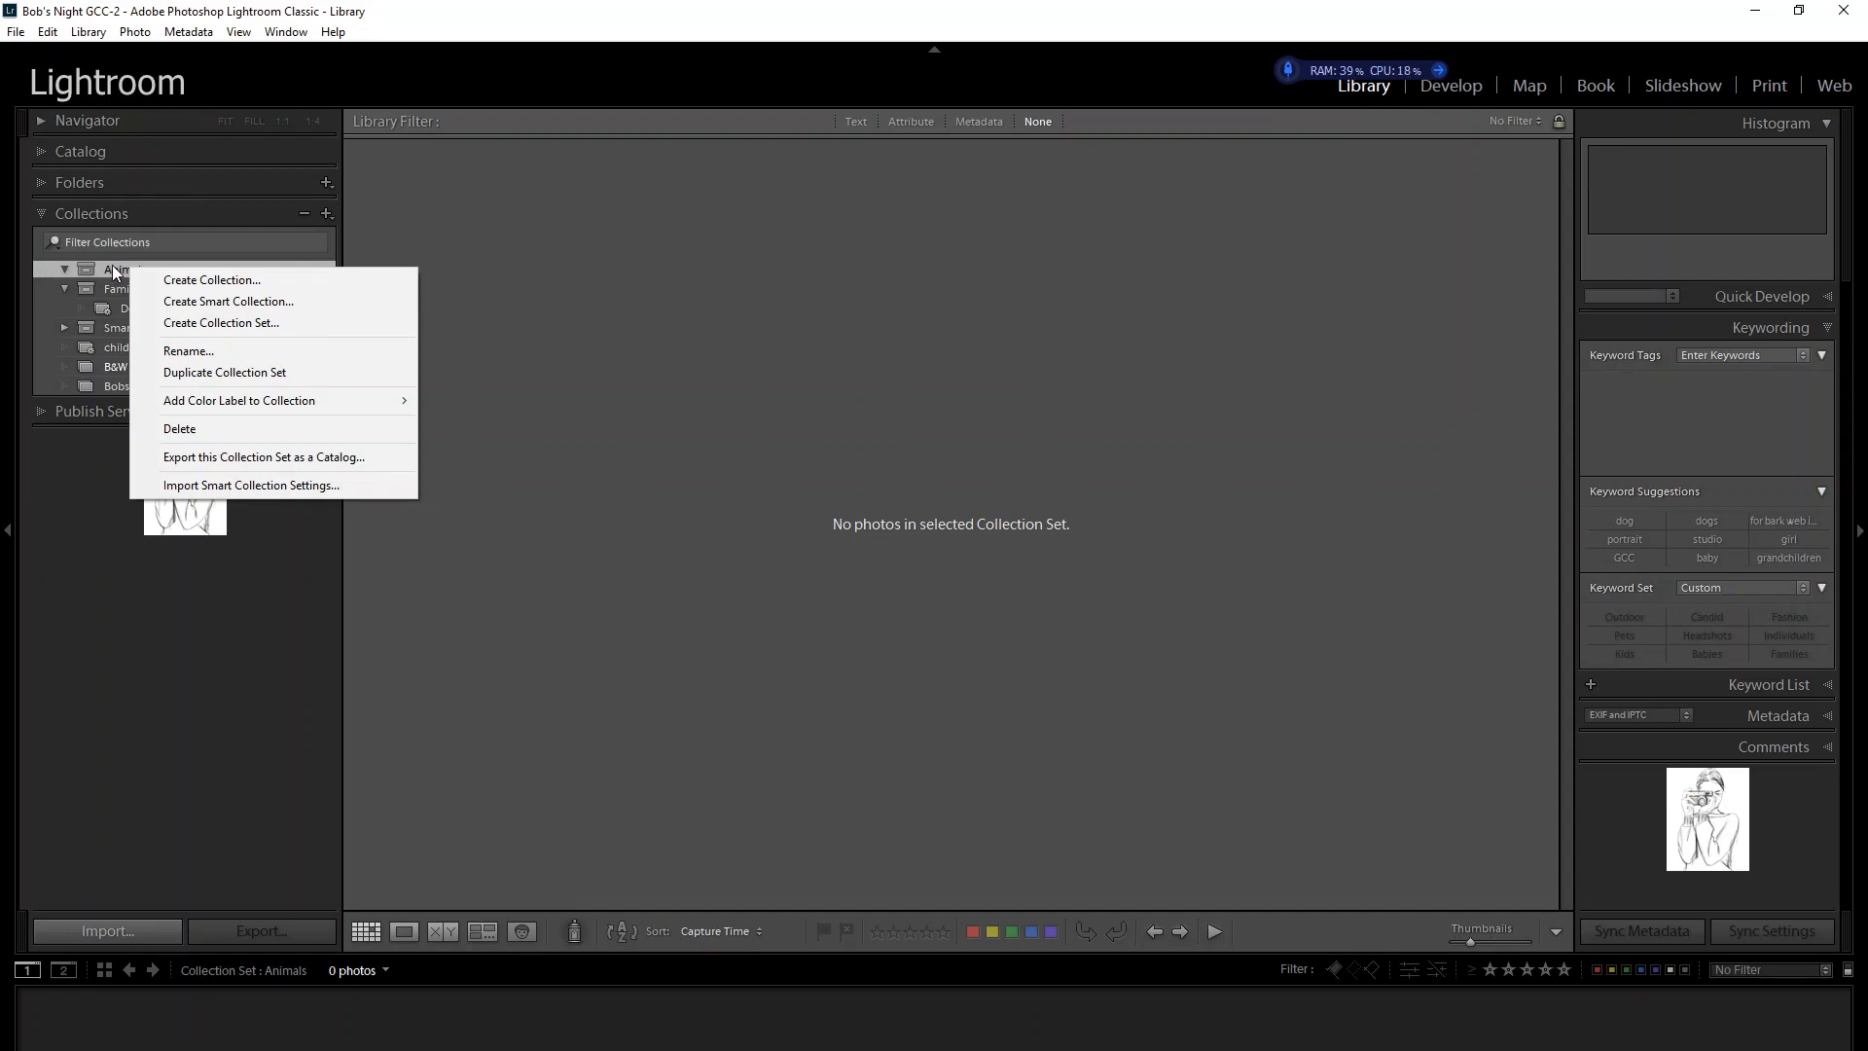
{"action": "left_click", "coordinate": [224, 281]}
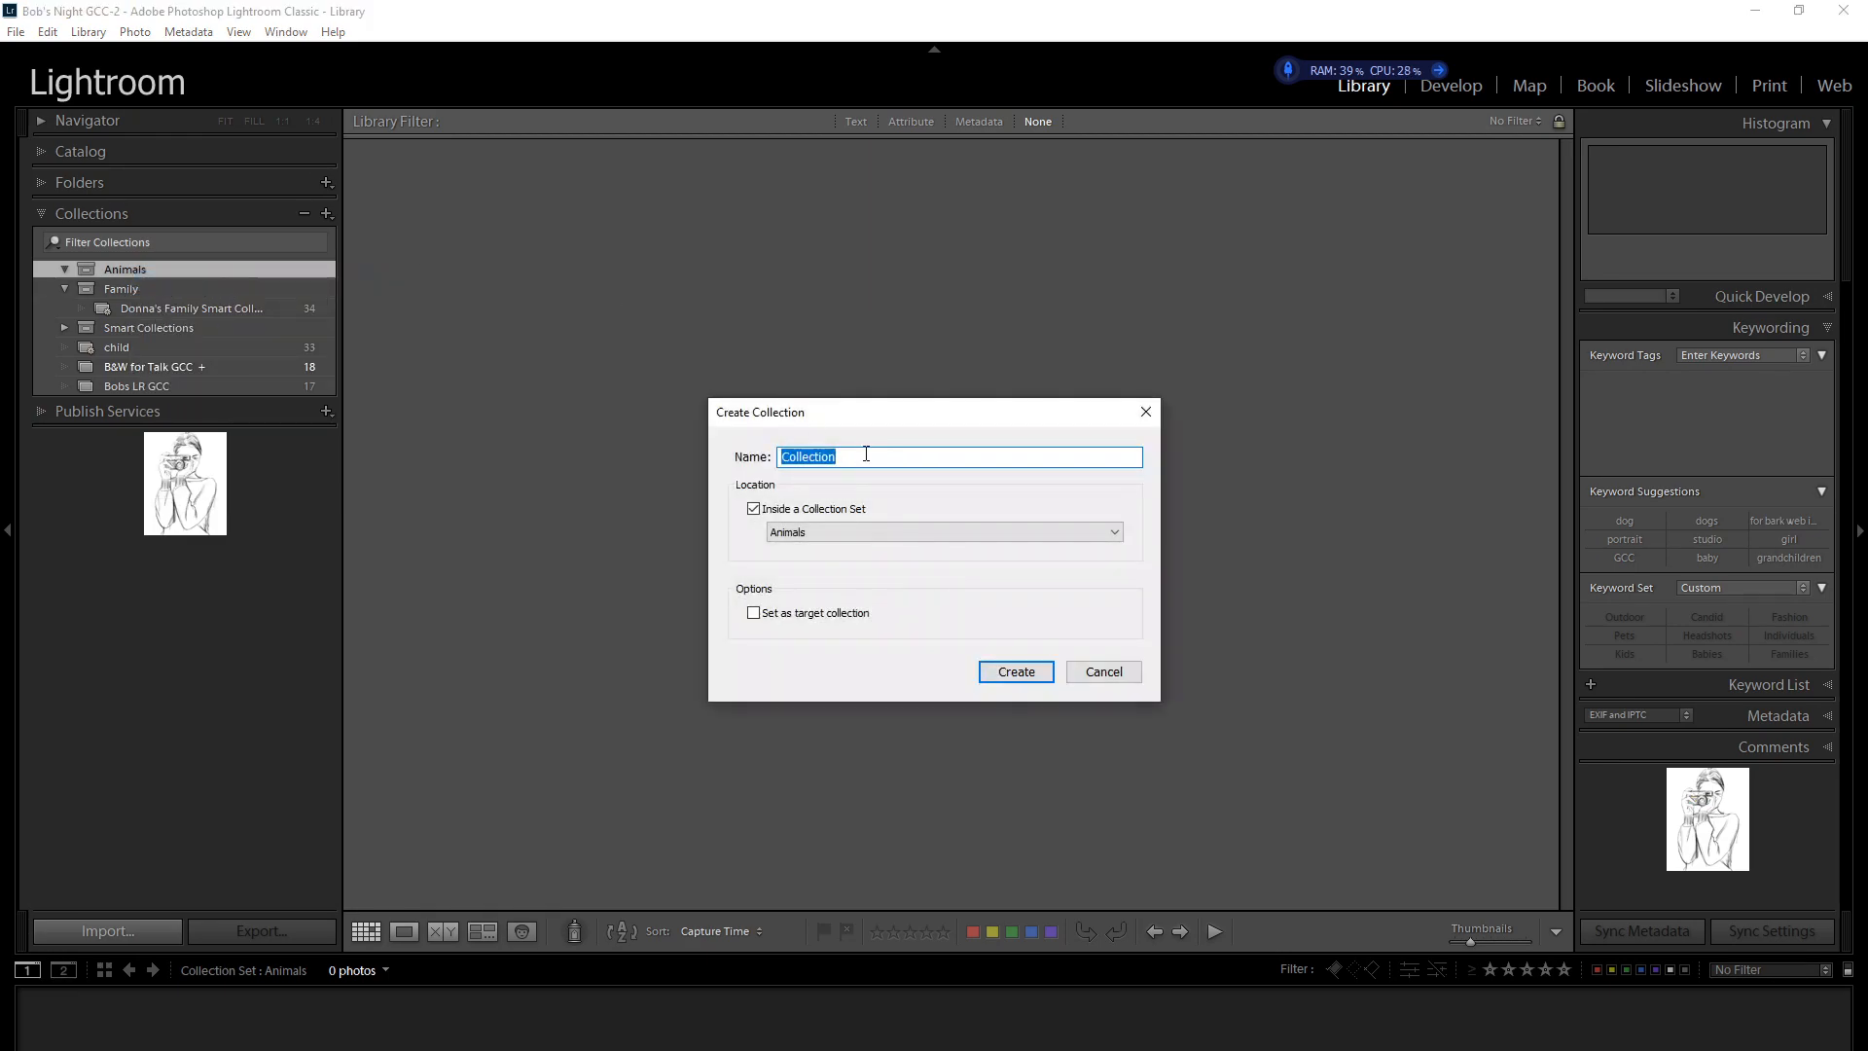
{"action": "type", "text": "Dogs"}
{"action": "left_click", "coordinate": [754, 509]}
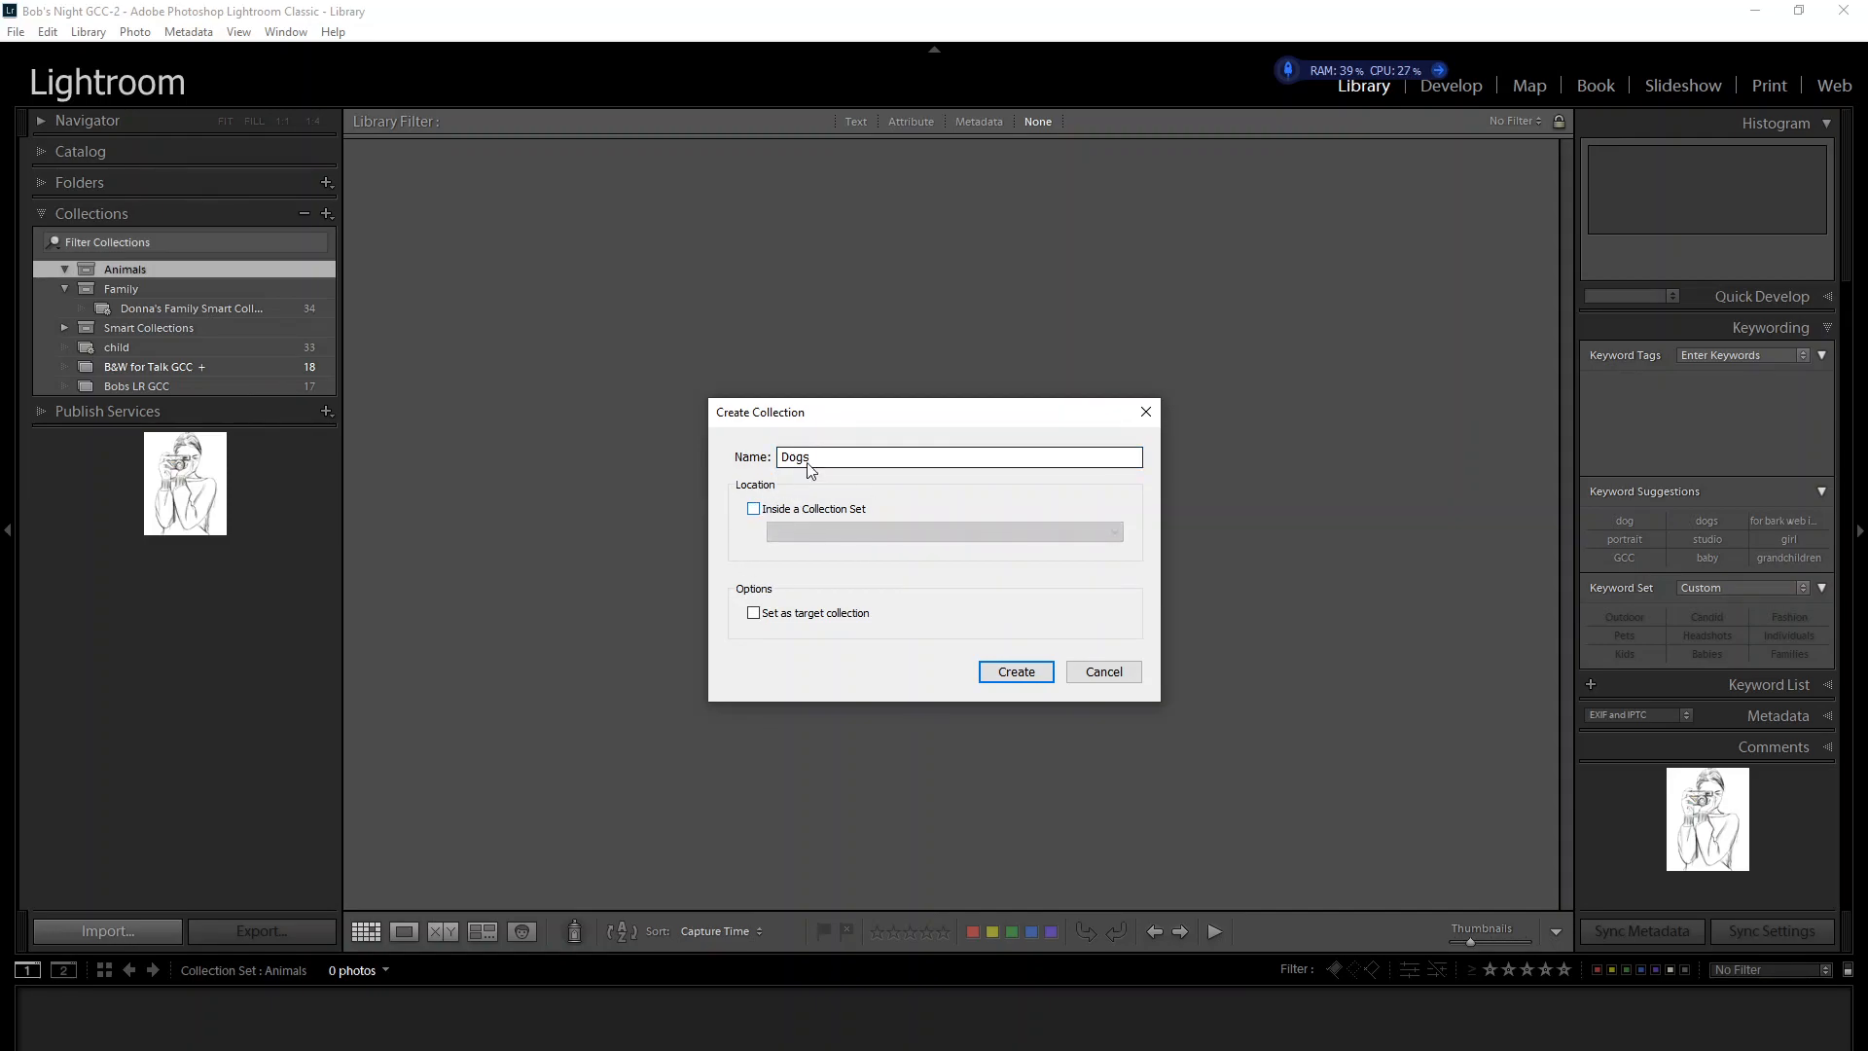
{"action": "left_click", "coordinate": [754, 509]}
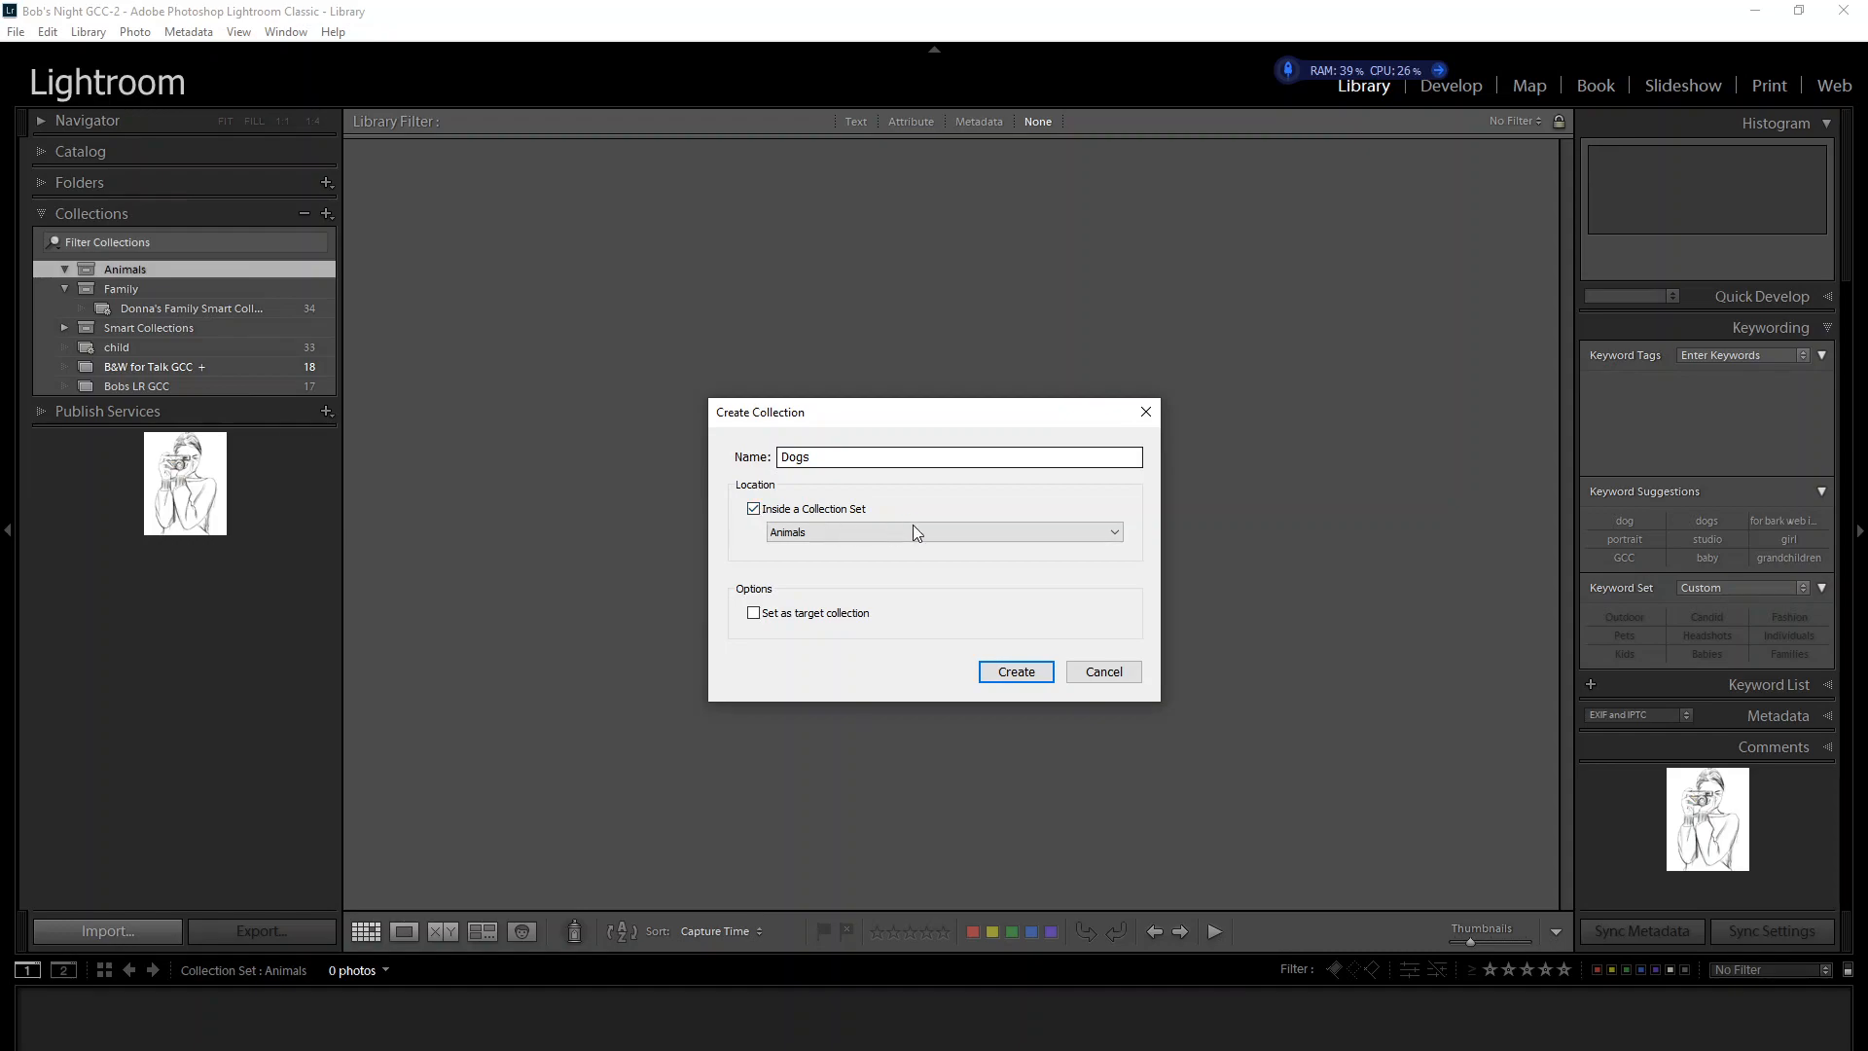
{"action": "left_click", "coordinate": [1082, 531]}
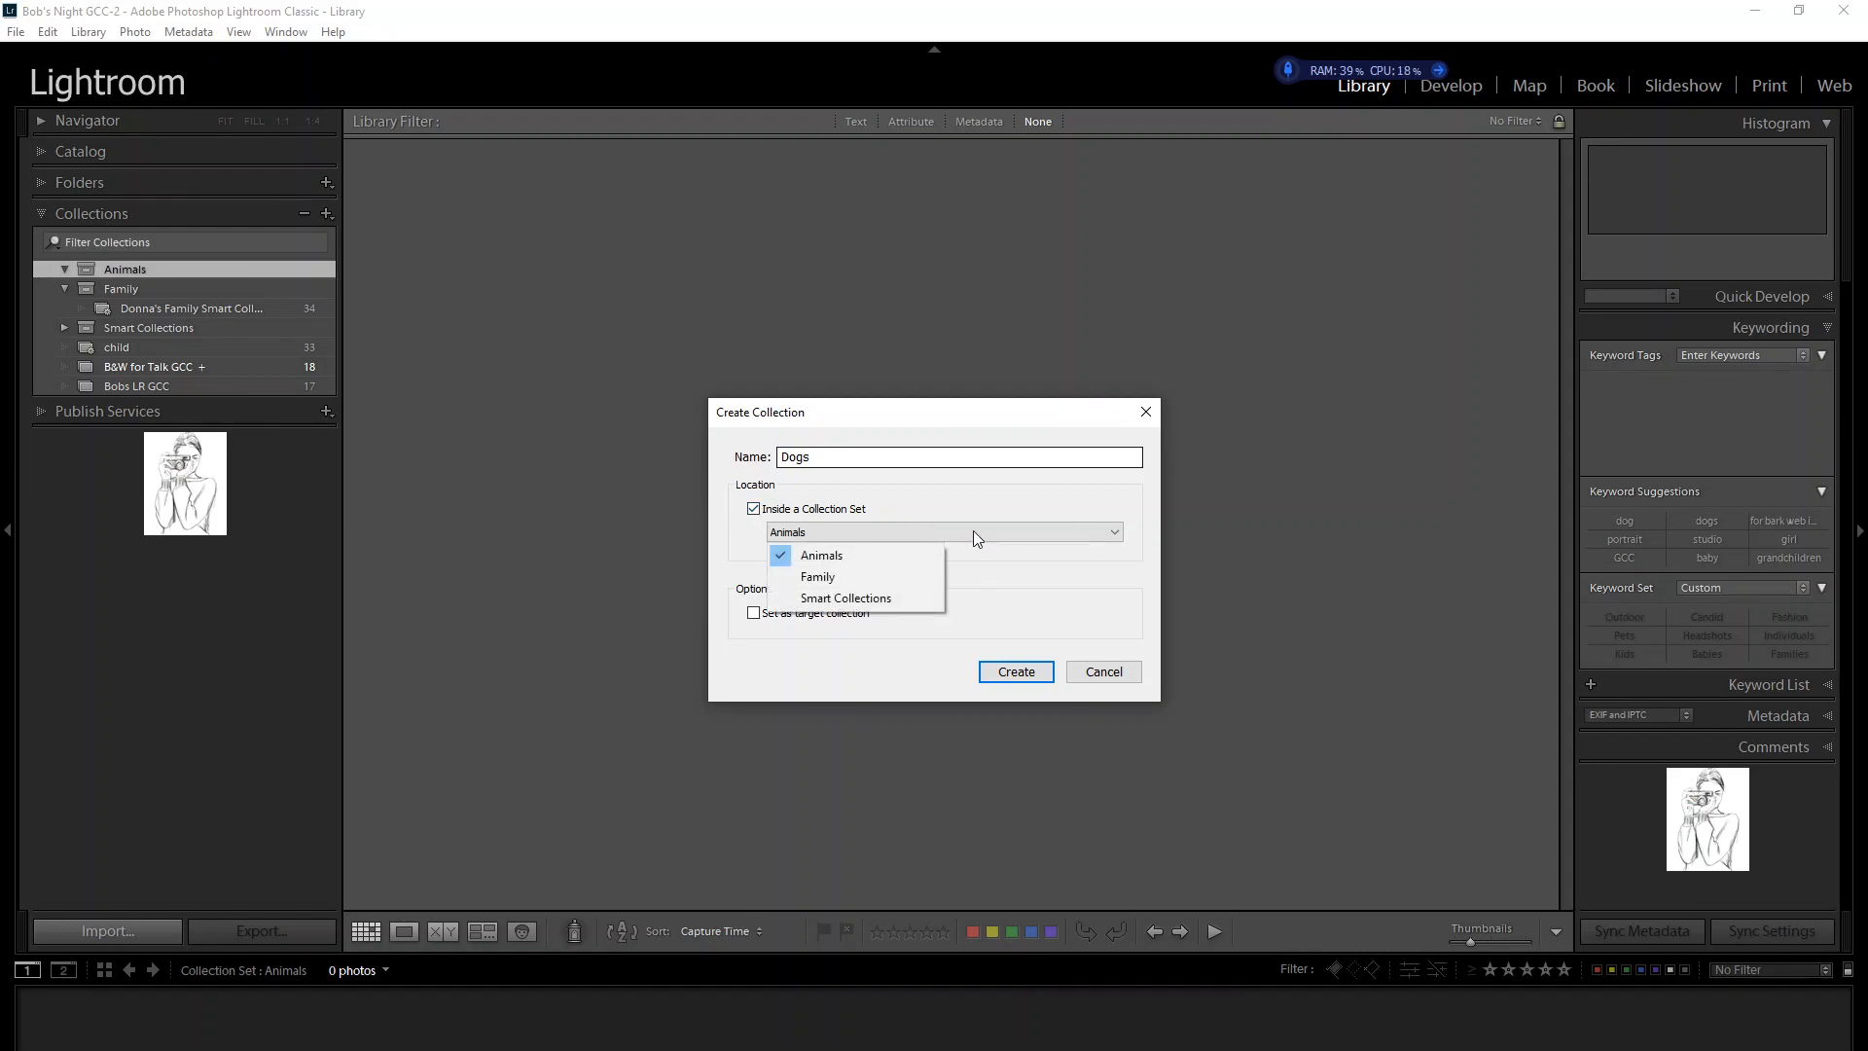
{"action": "left_click", "coordinate": [860, 553]}
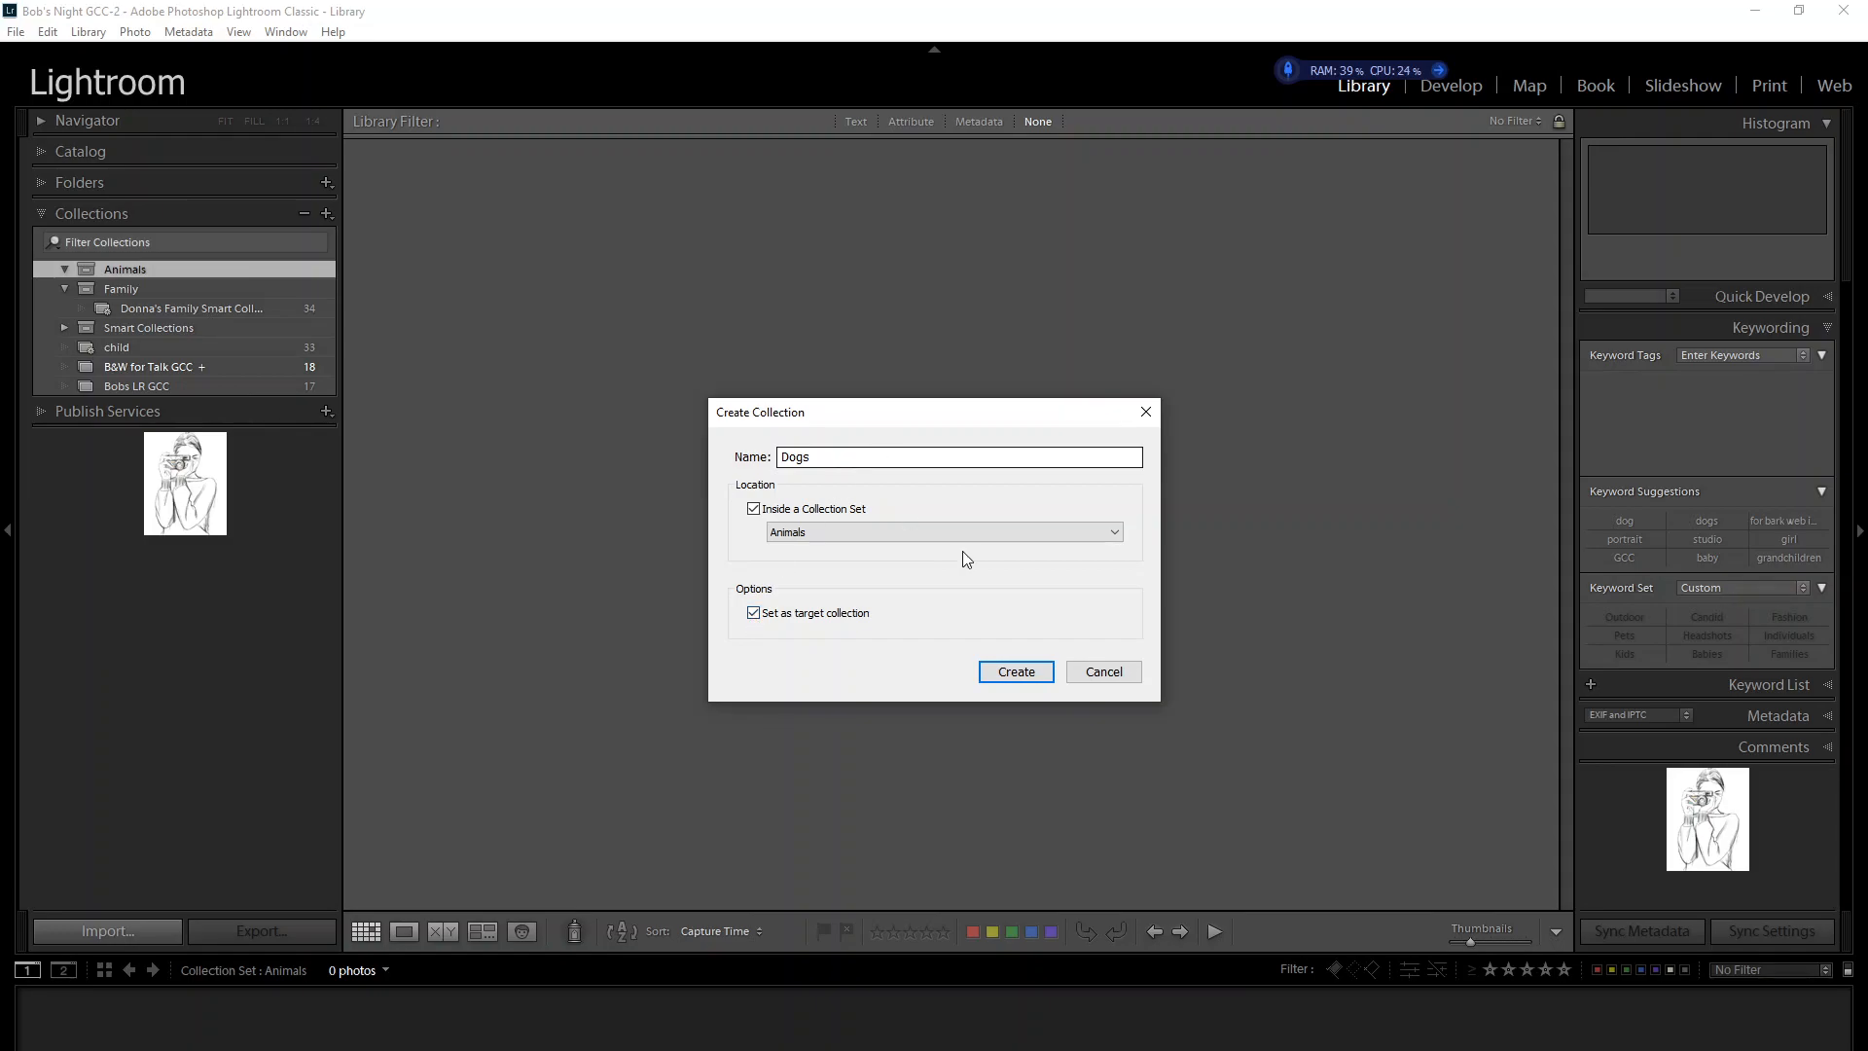
{"action": "left_click", "coordinate": [1013, 676]}
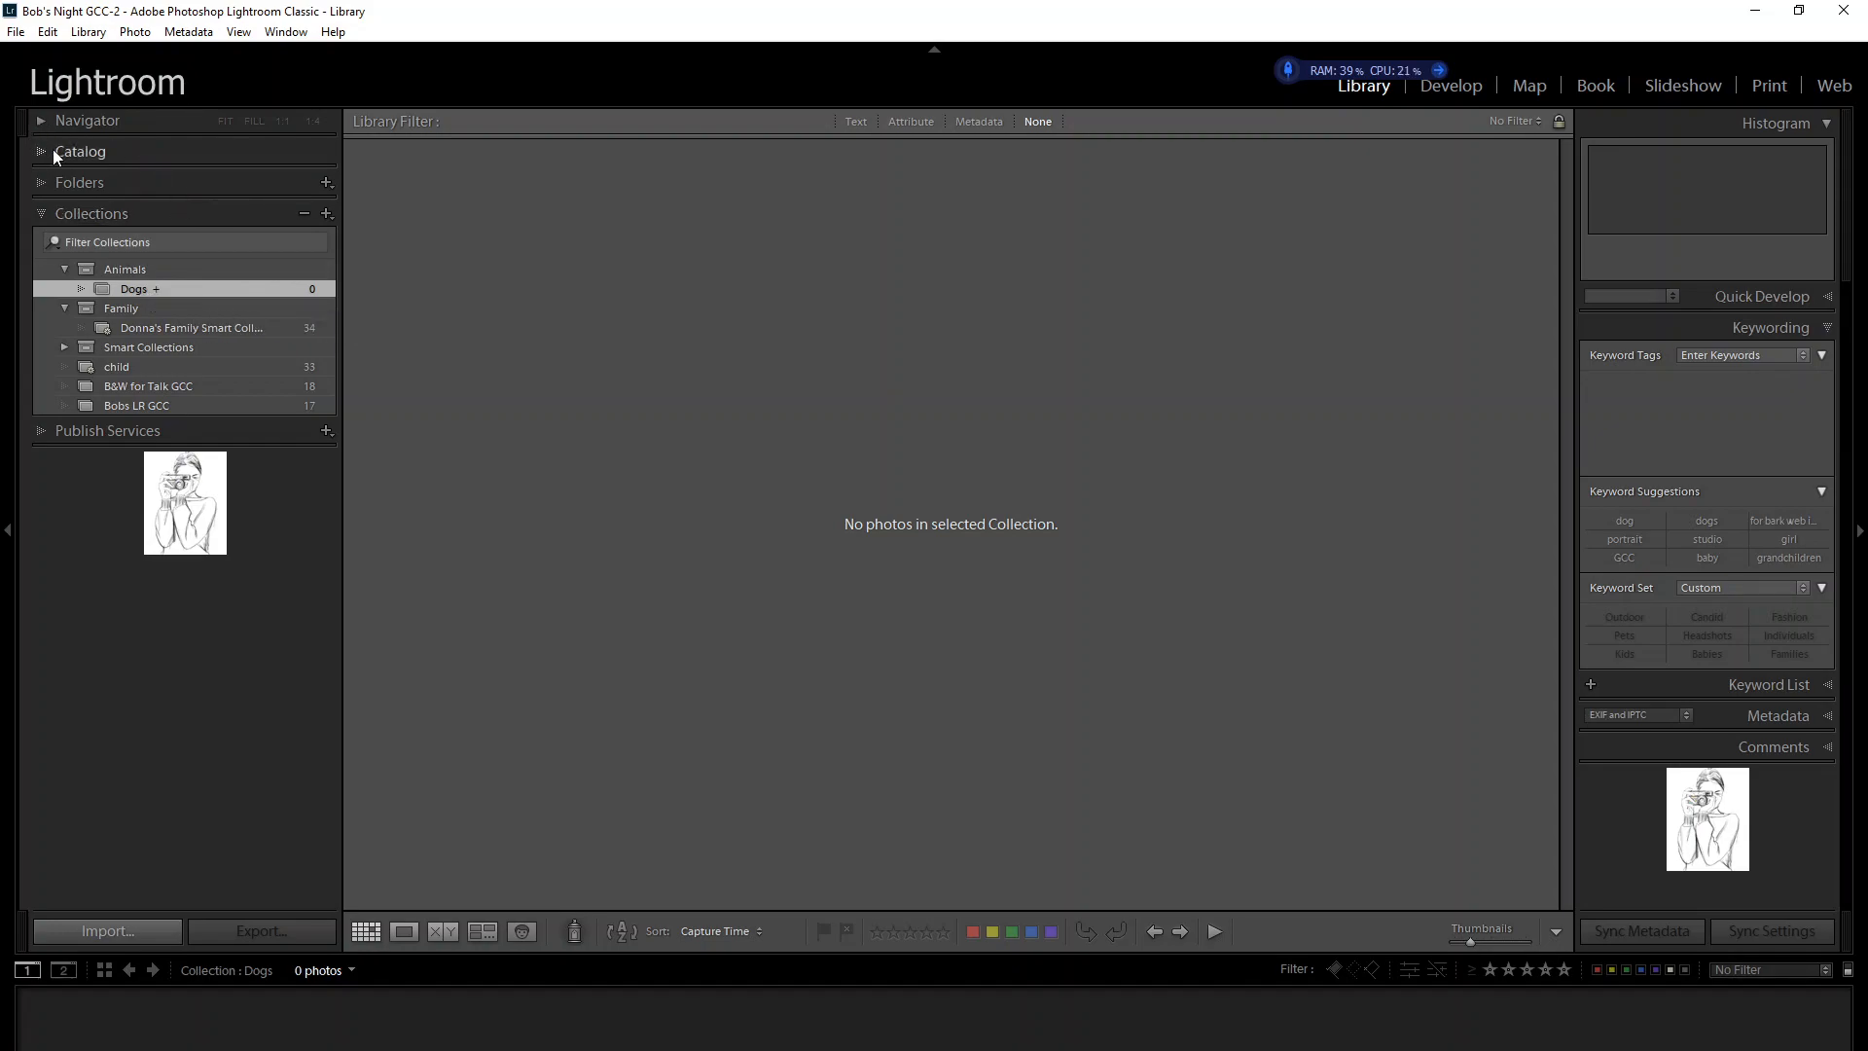
From all the catalog's photographs, add the five-star dog photo _D602549 to the Dogs target collection and reopen the collections list.
{"action": "left_click", "coordinate": [166, 152]}
{"action": "left_click", "coordinate": [185, 177]}
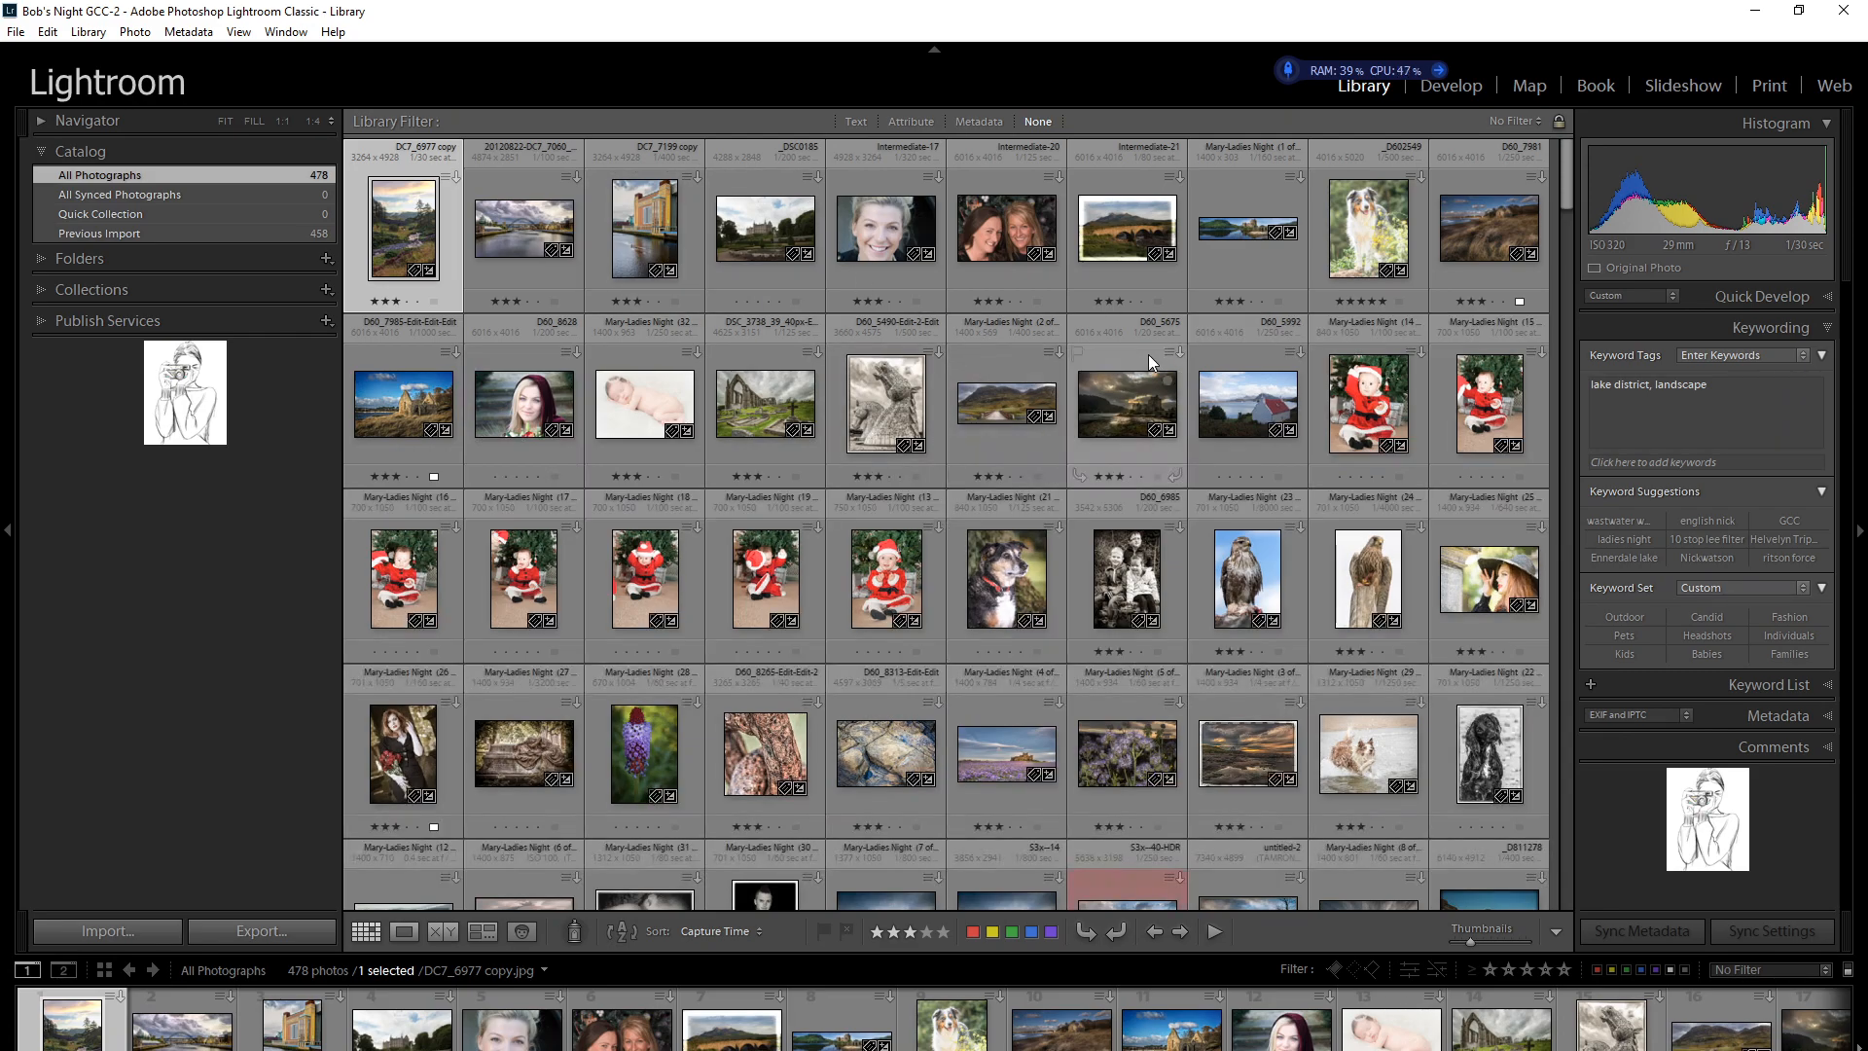
{"action": "left_click", "coordinate": [1364, 224]}
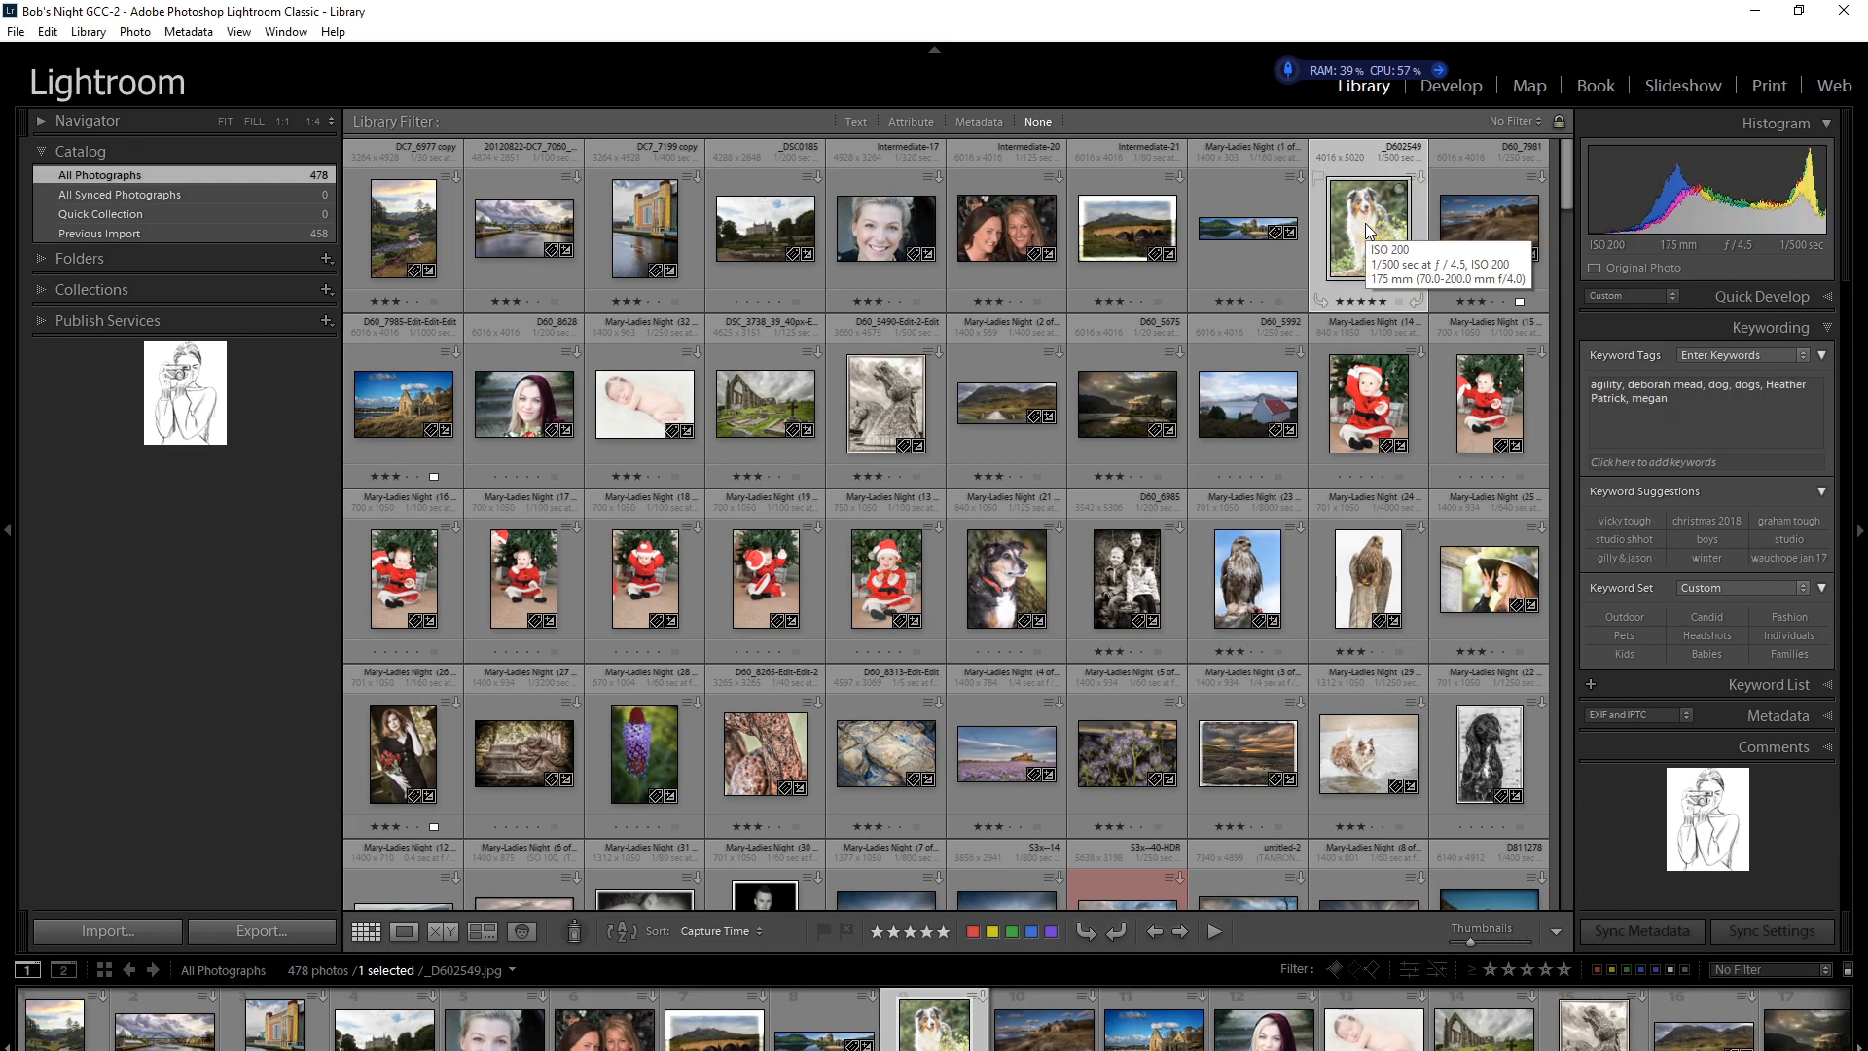
{"action": "key", "text": "b"}
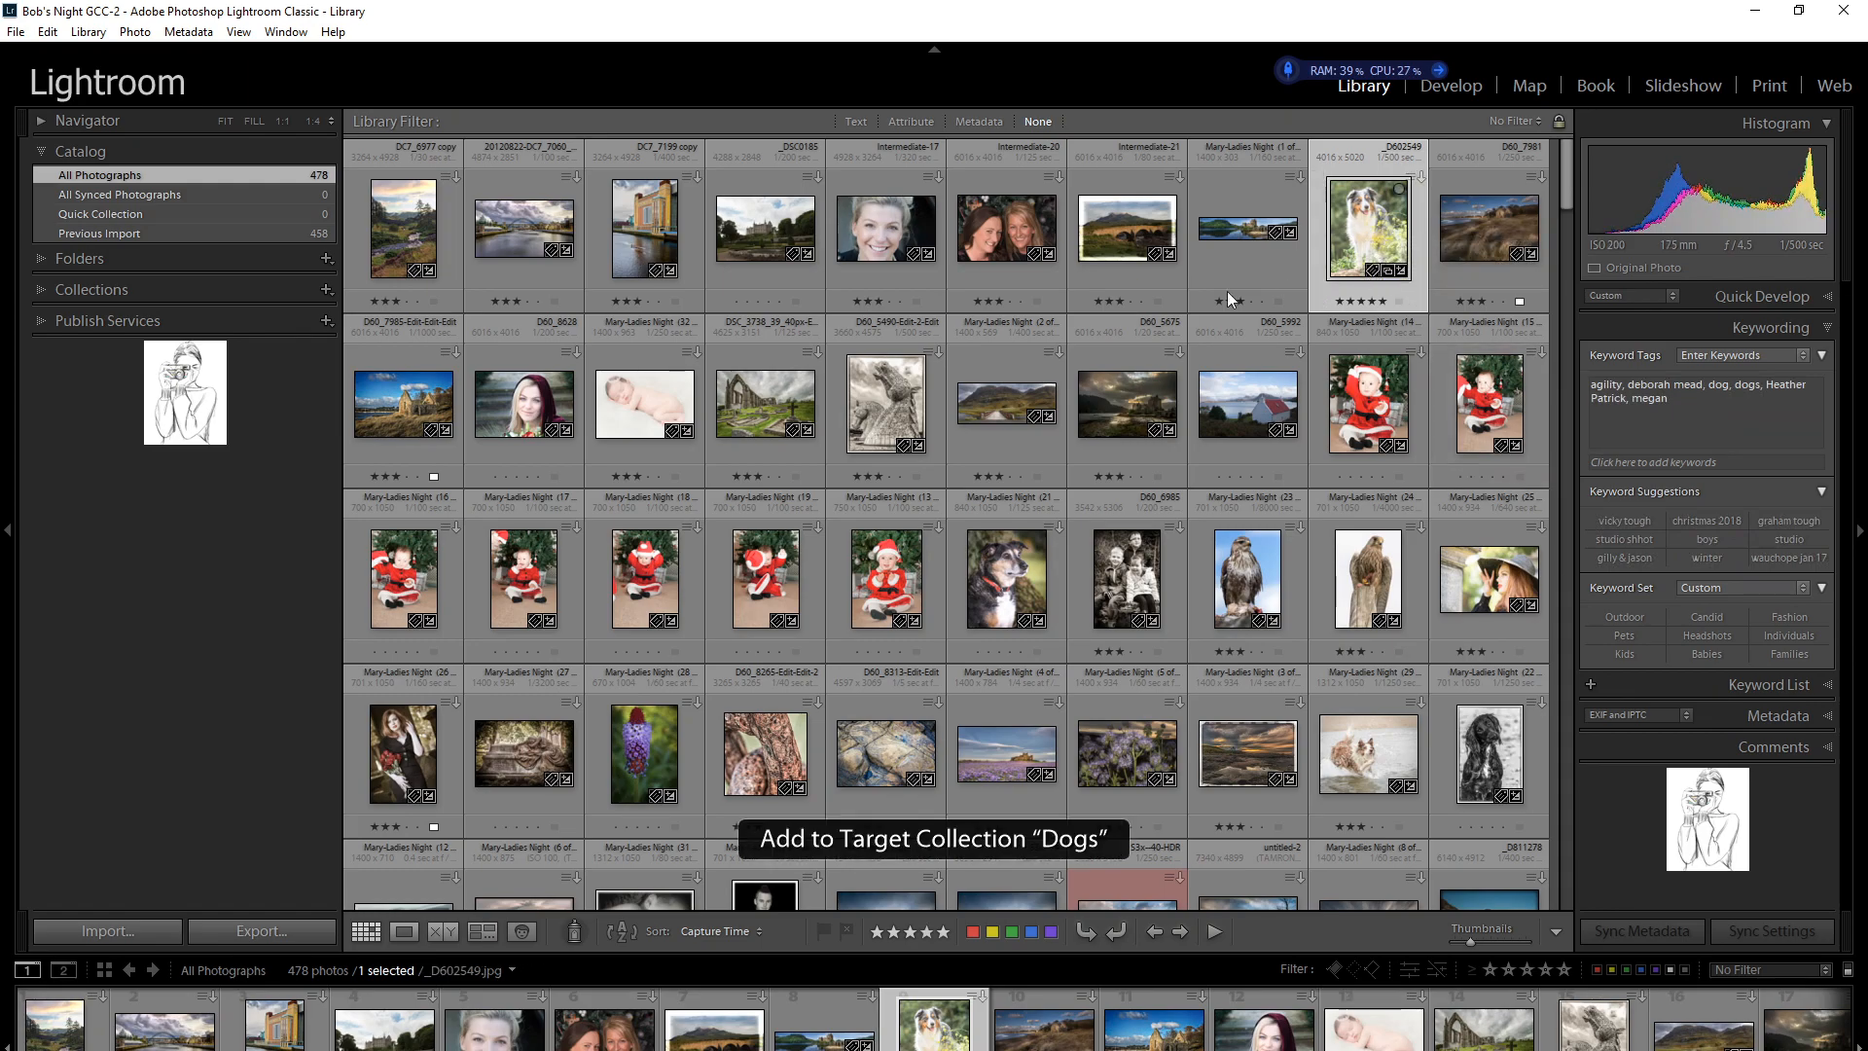
{"action": "left_click", "coordinate": [43, 288]}
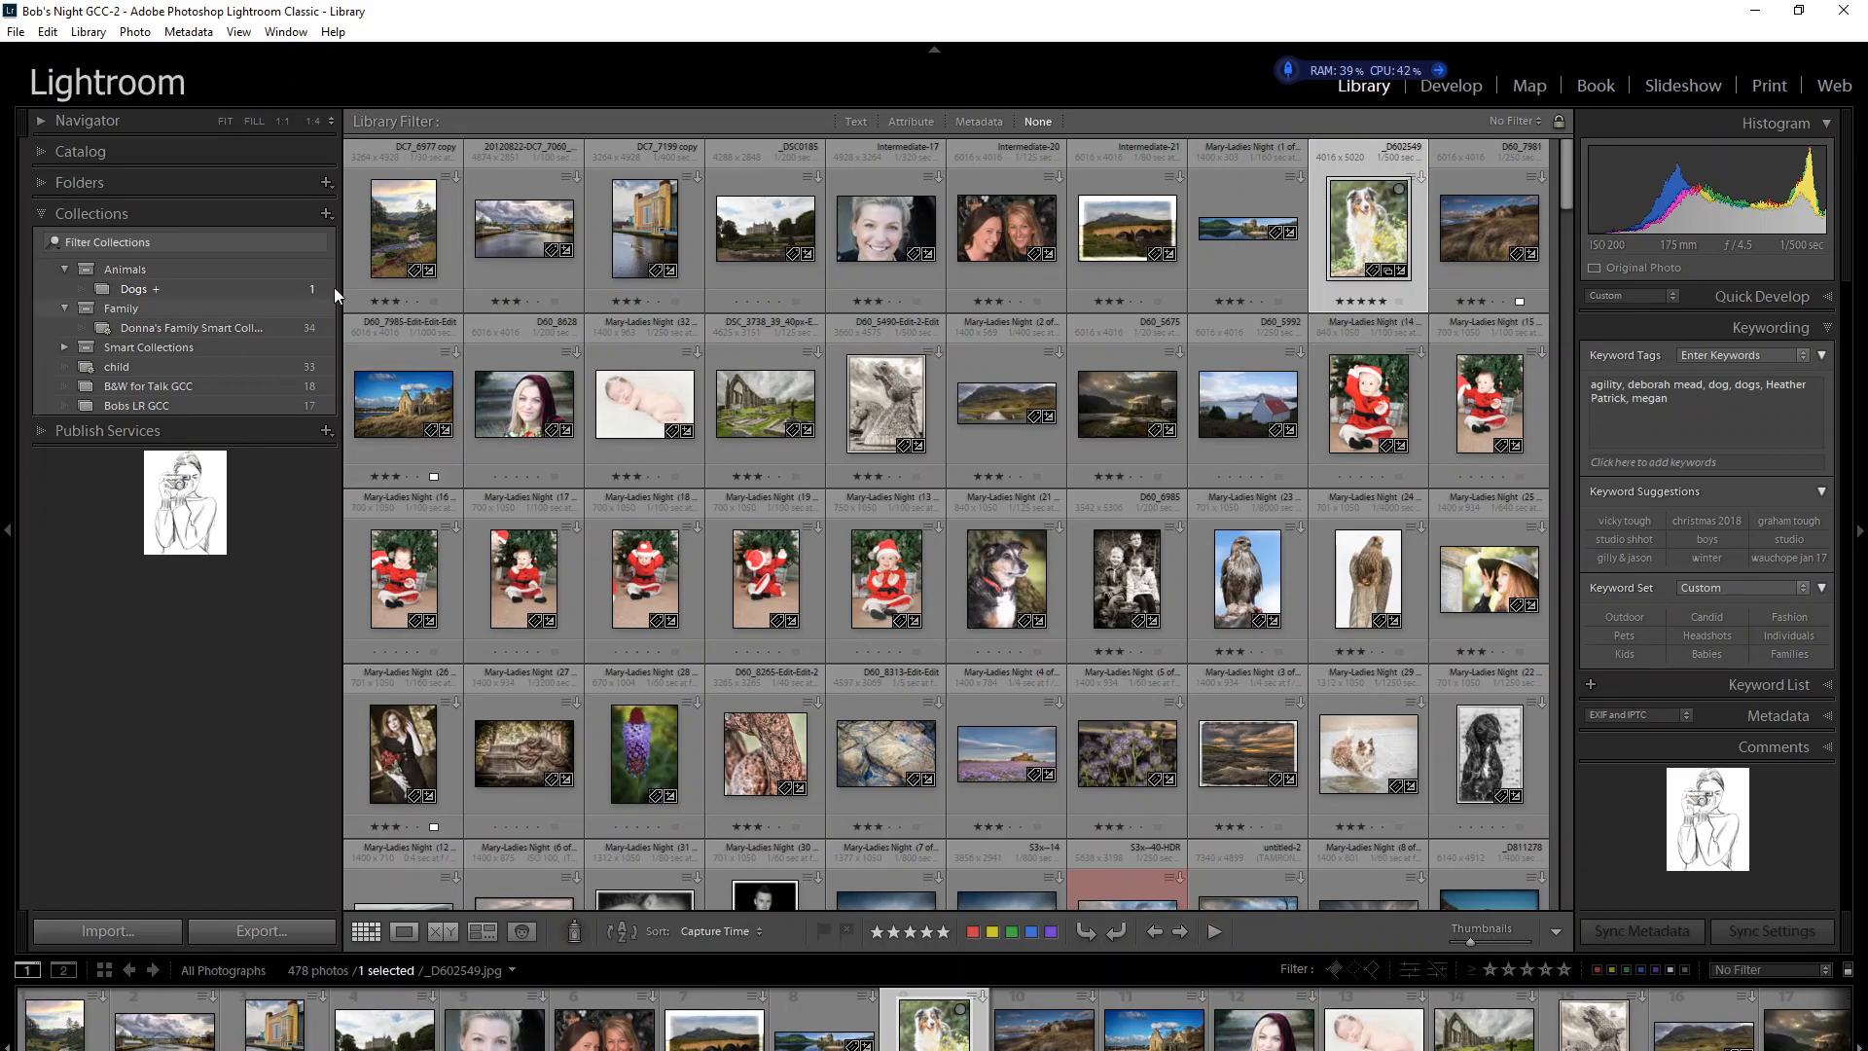
Add the tricolour dog portrait, the running brown-and-white dog and the black spaniel photo to the Dogs target collection.
{"action": "left_click", "coordinate": [1011, 597]}
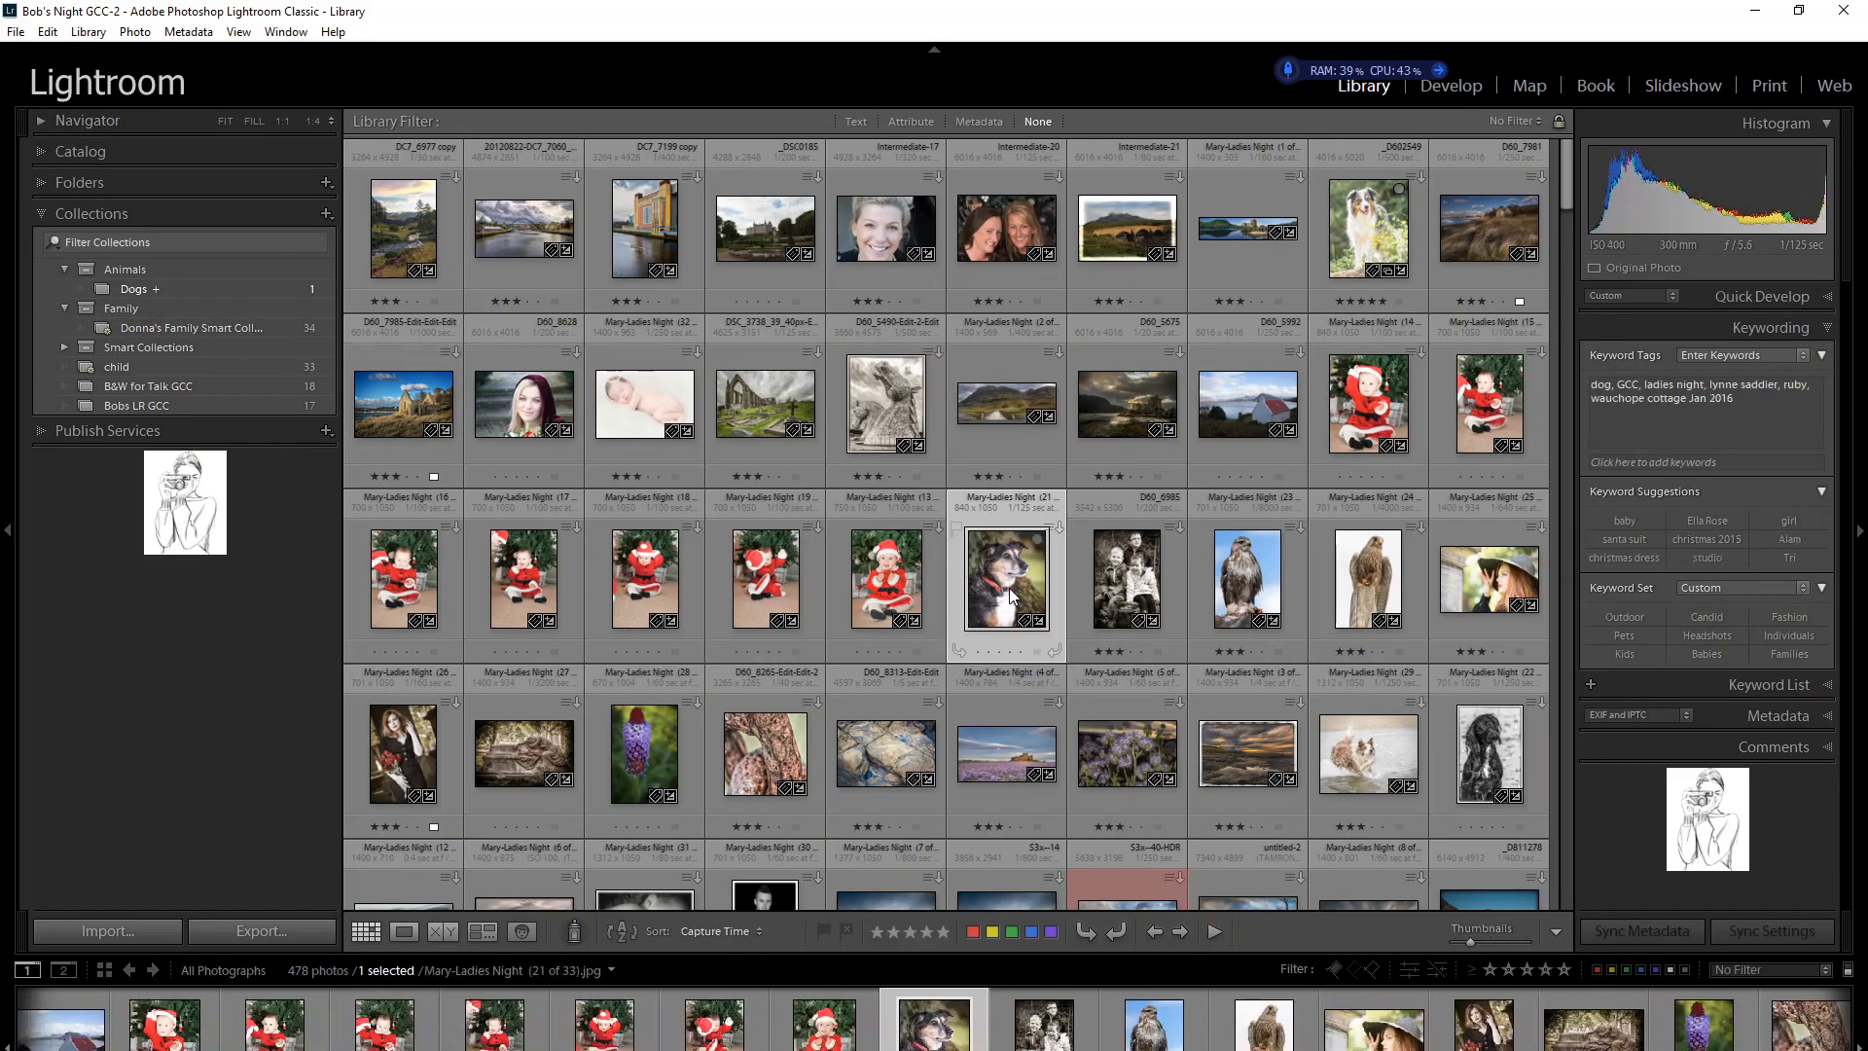
{"action": "key", "text": "b"}
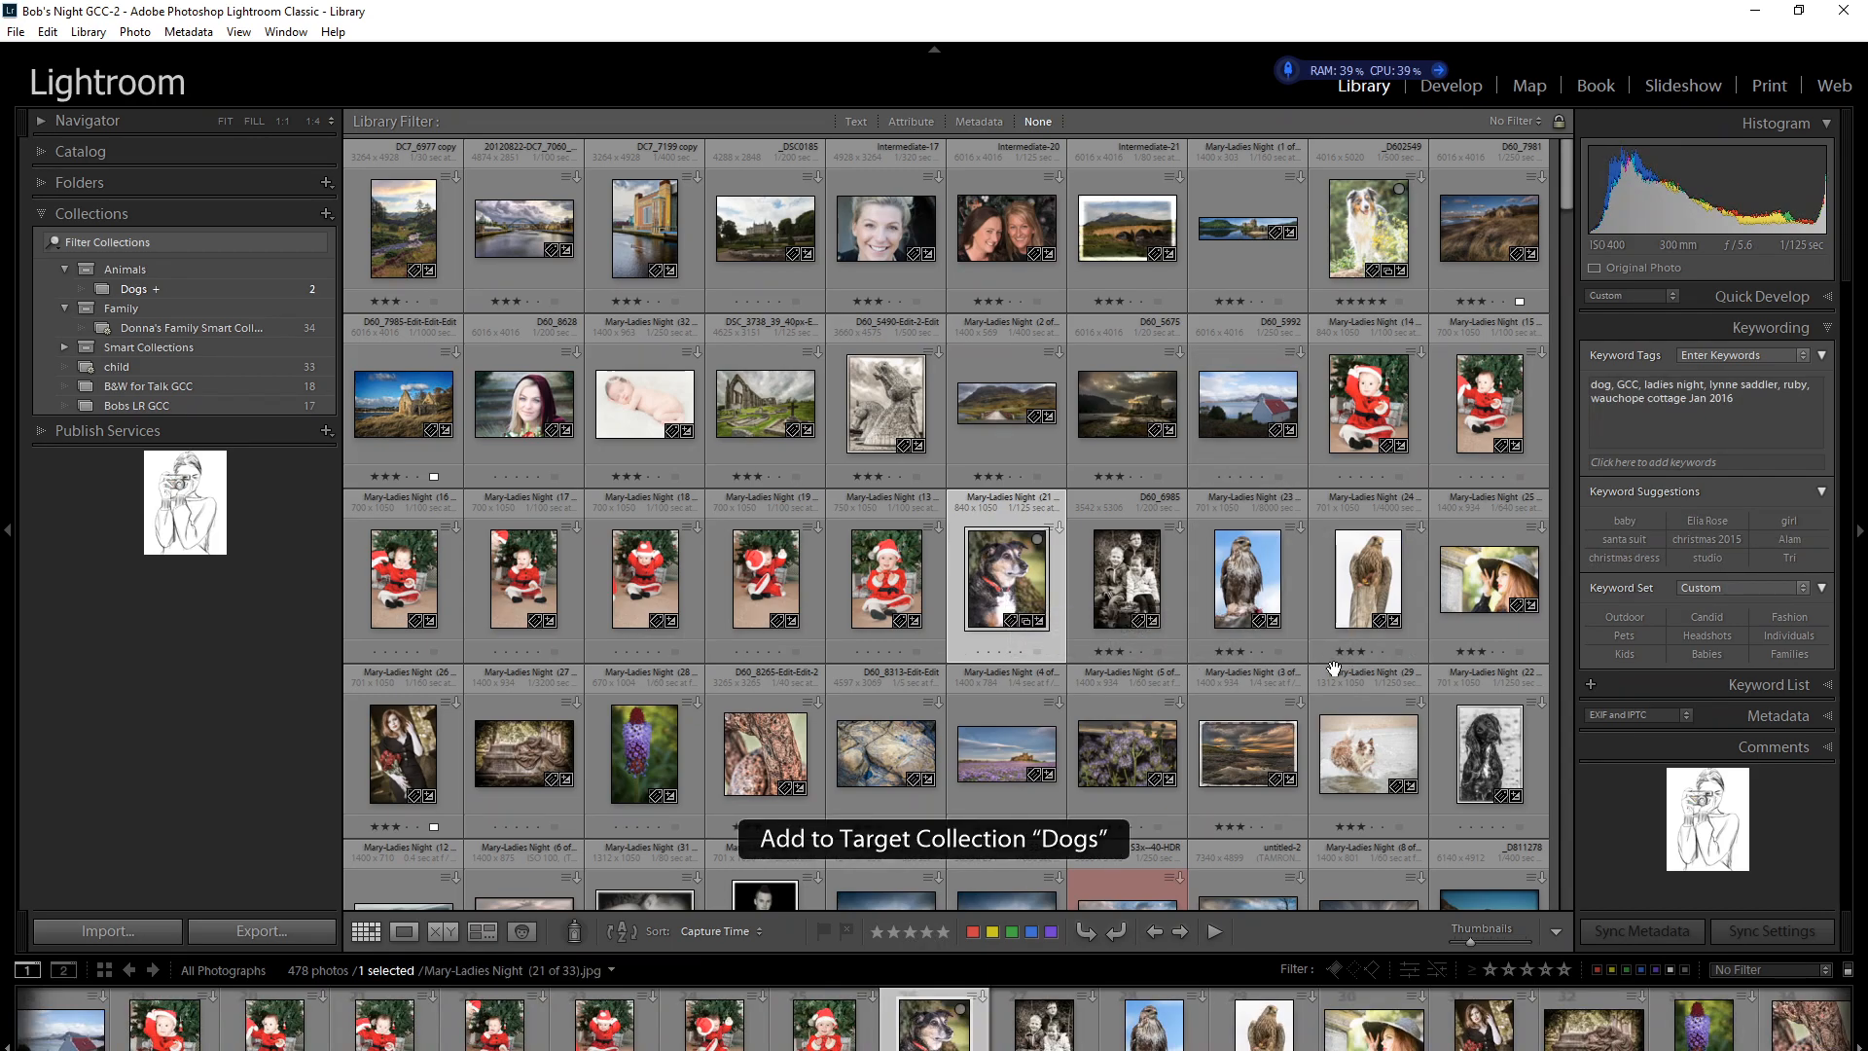
{"action": "left_click", "coordinate": [1375, 756]}
{"action": "key", "text": "b"}
{"action": "left_click", "coordinate": [1474, 751]}
{"action": "key", "text": "b"}
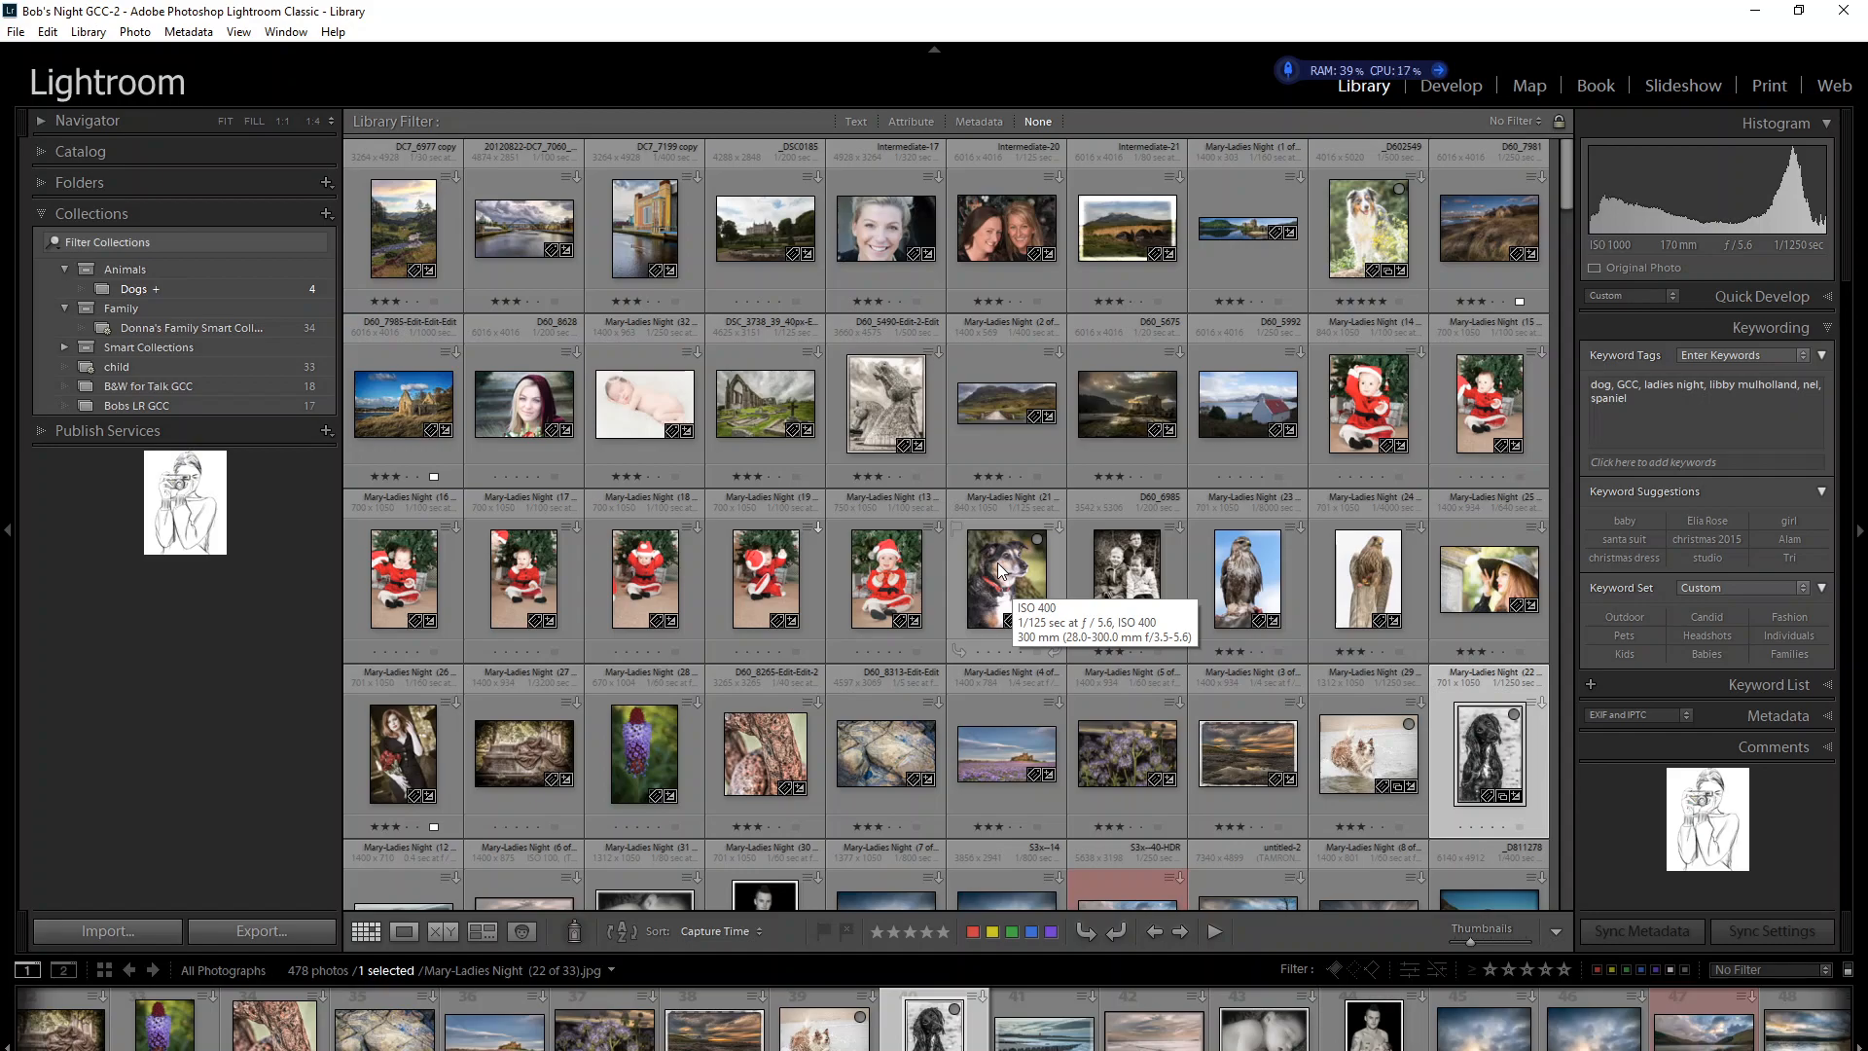
Add the two German shepherd portraits to the Dogs target collection.
{"action": "scroll", "coordinate": [997, 583], "scroll_direction": "down", "scroll_amount": 2}
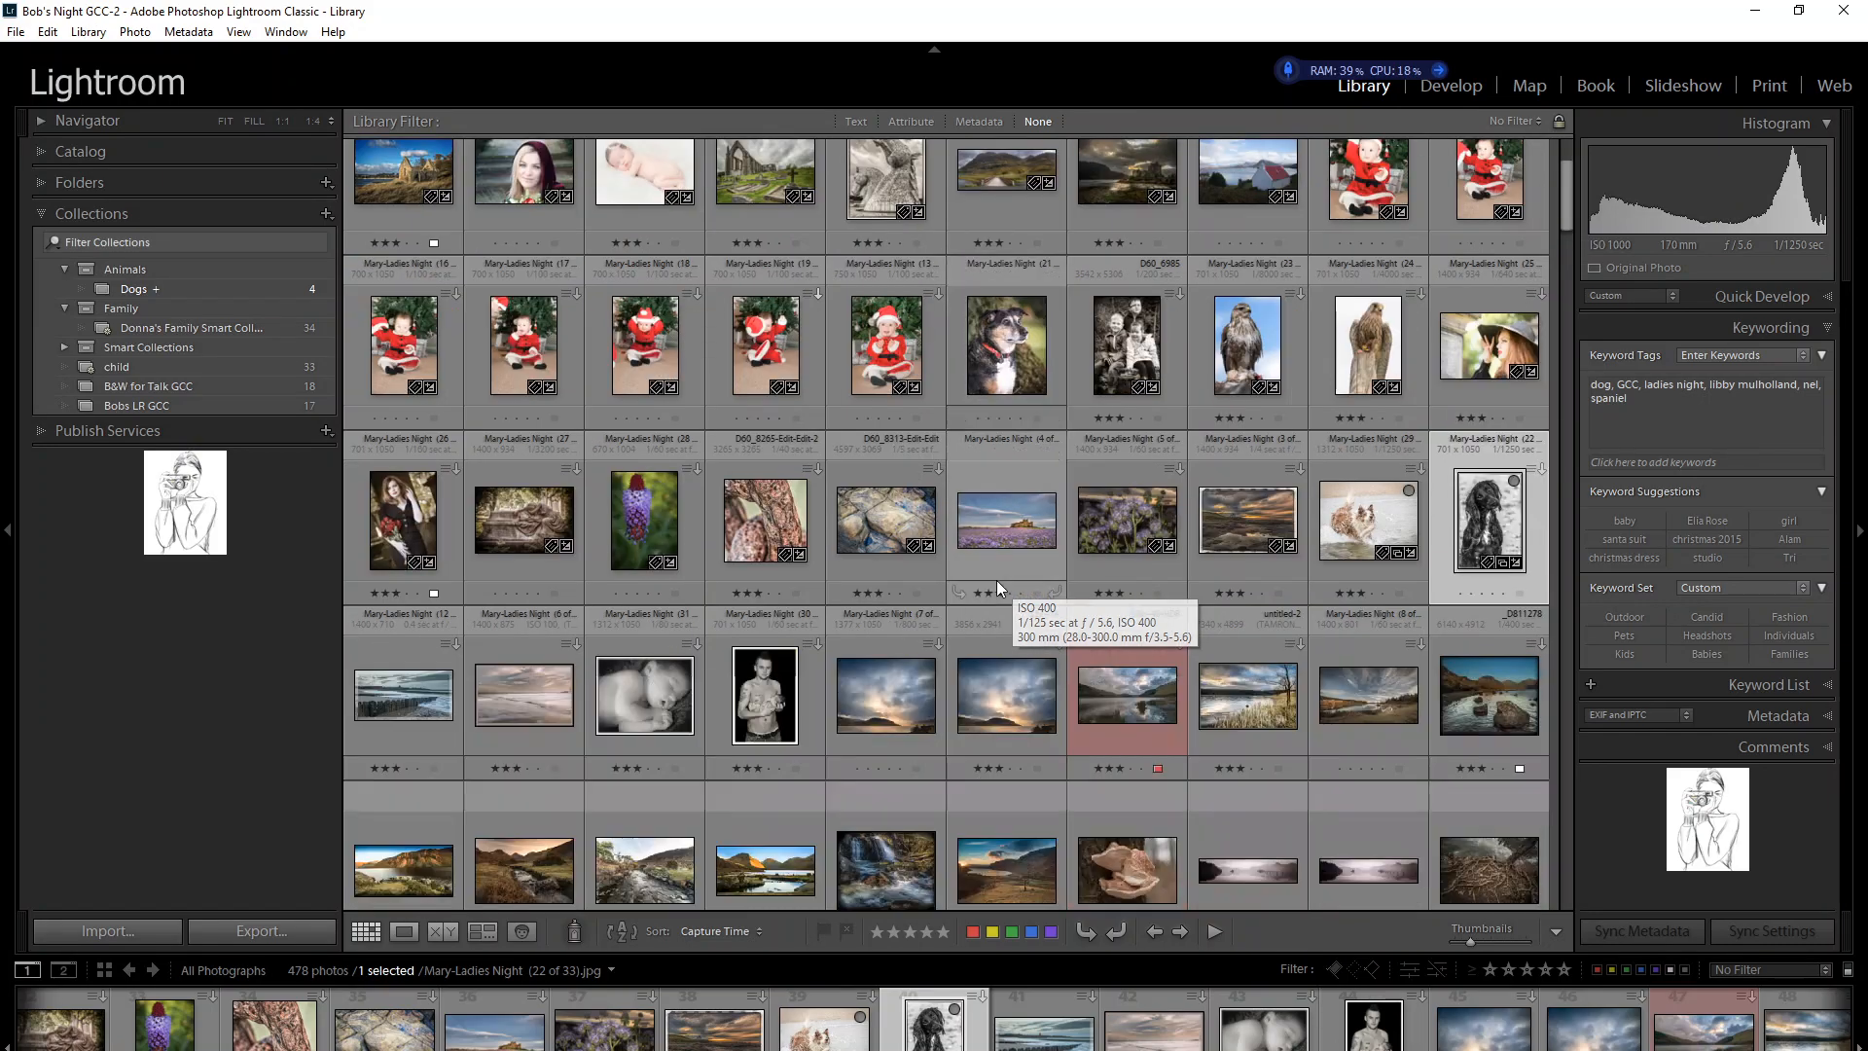
{"action": "scroll", "coordinate": [998, 584], "scroll_direction": "down", "scroll_amount": 5}
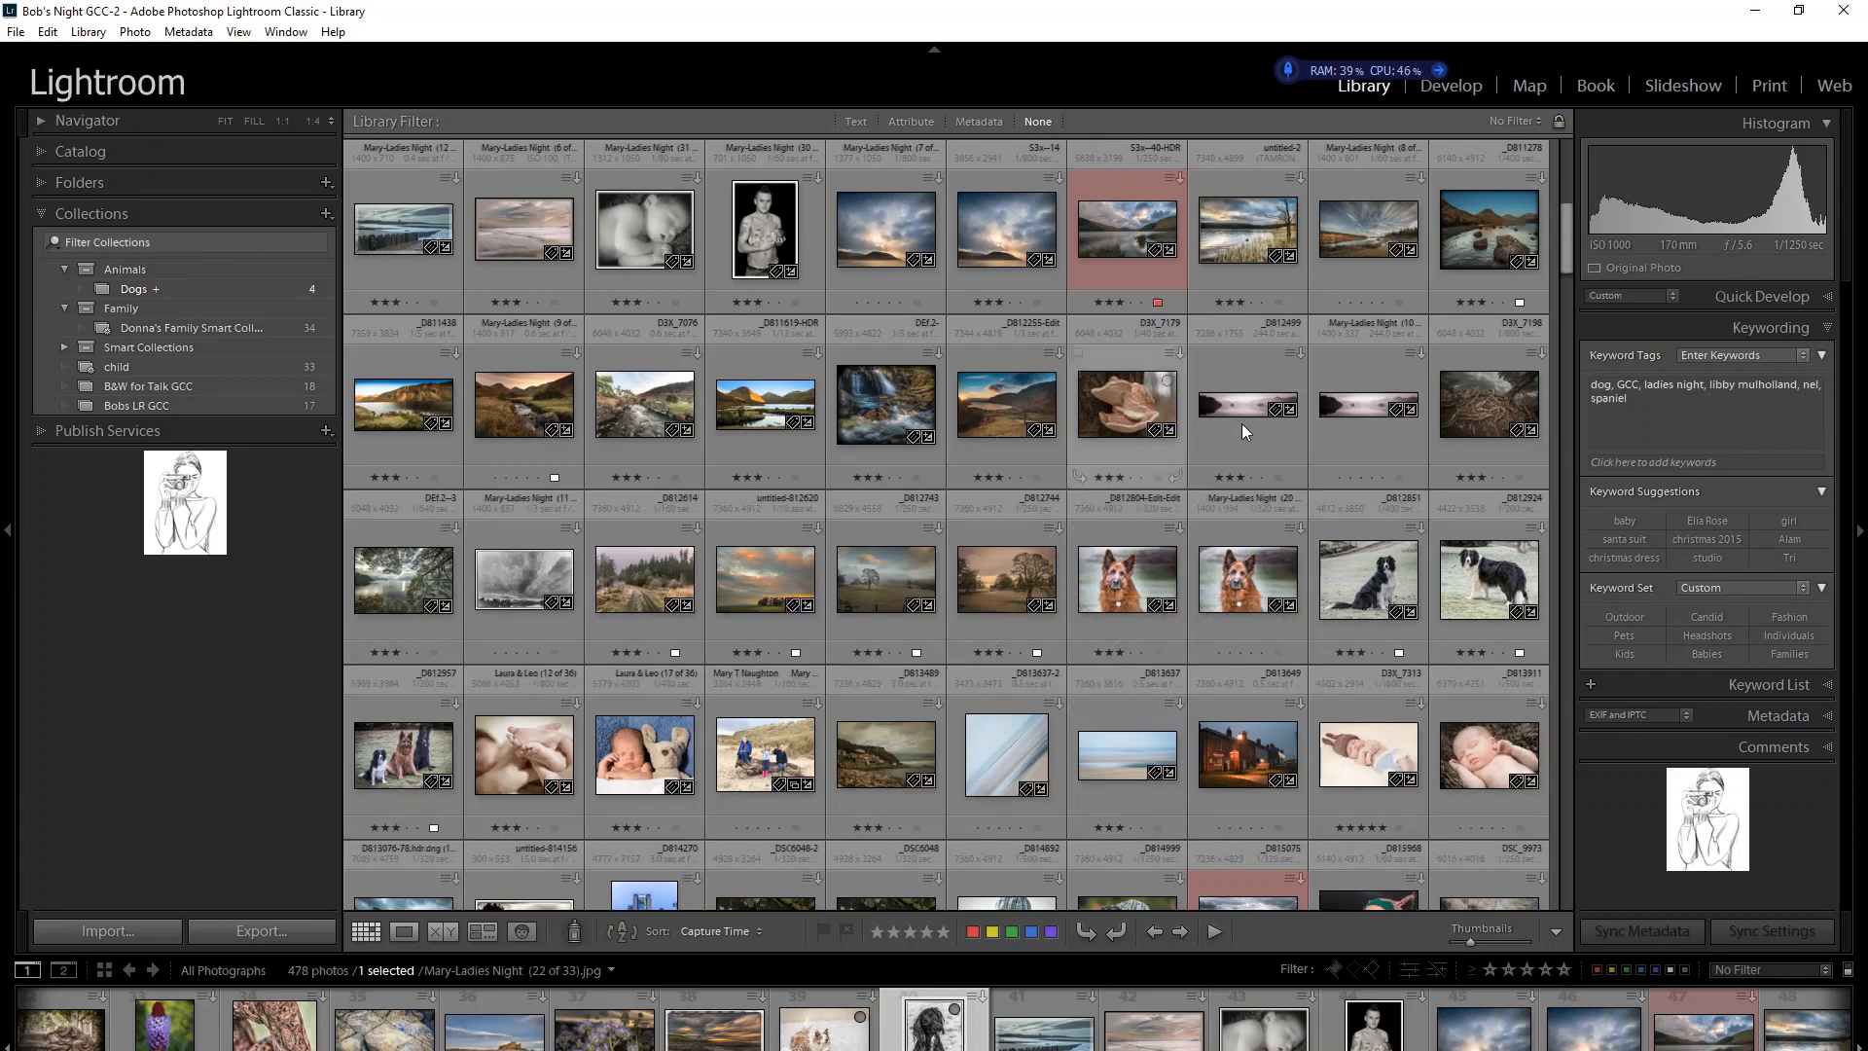
{"action": "left_click", "coordinate": [1148, 582]}
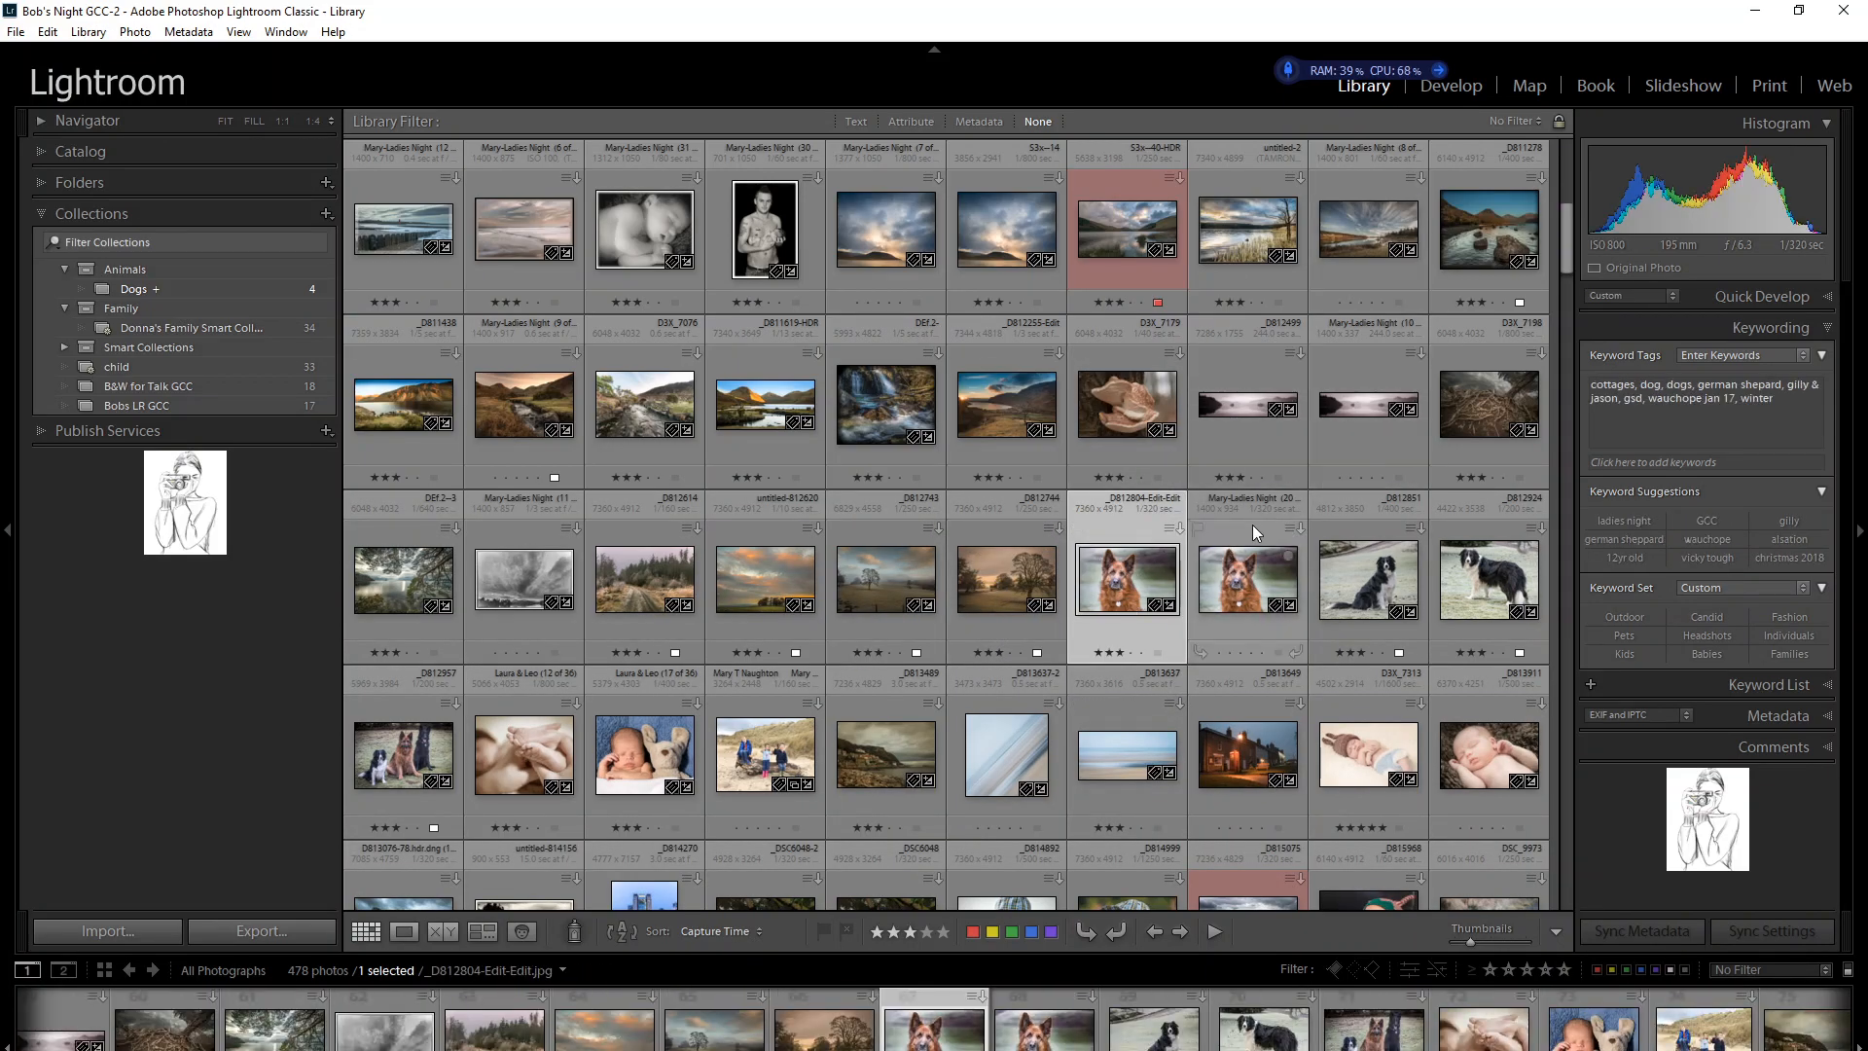
{"action": "key", "text": "b"}
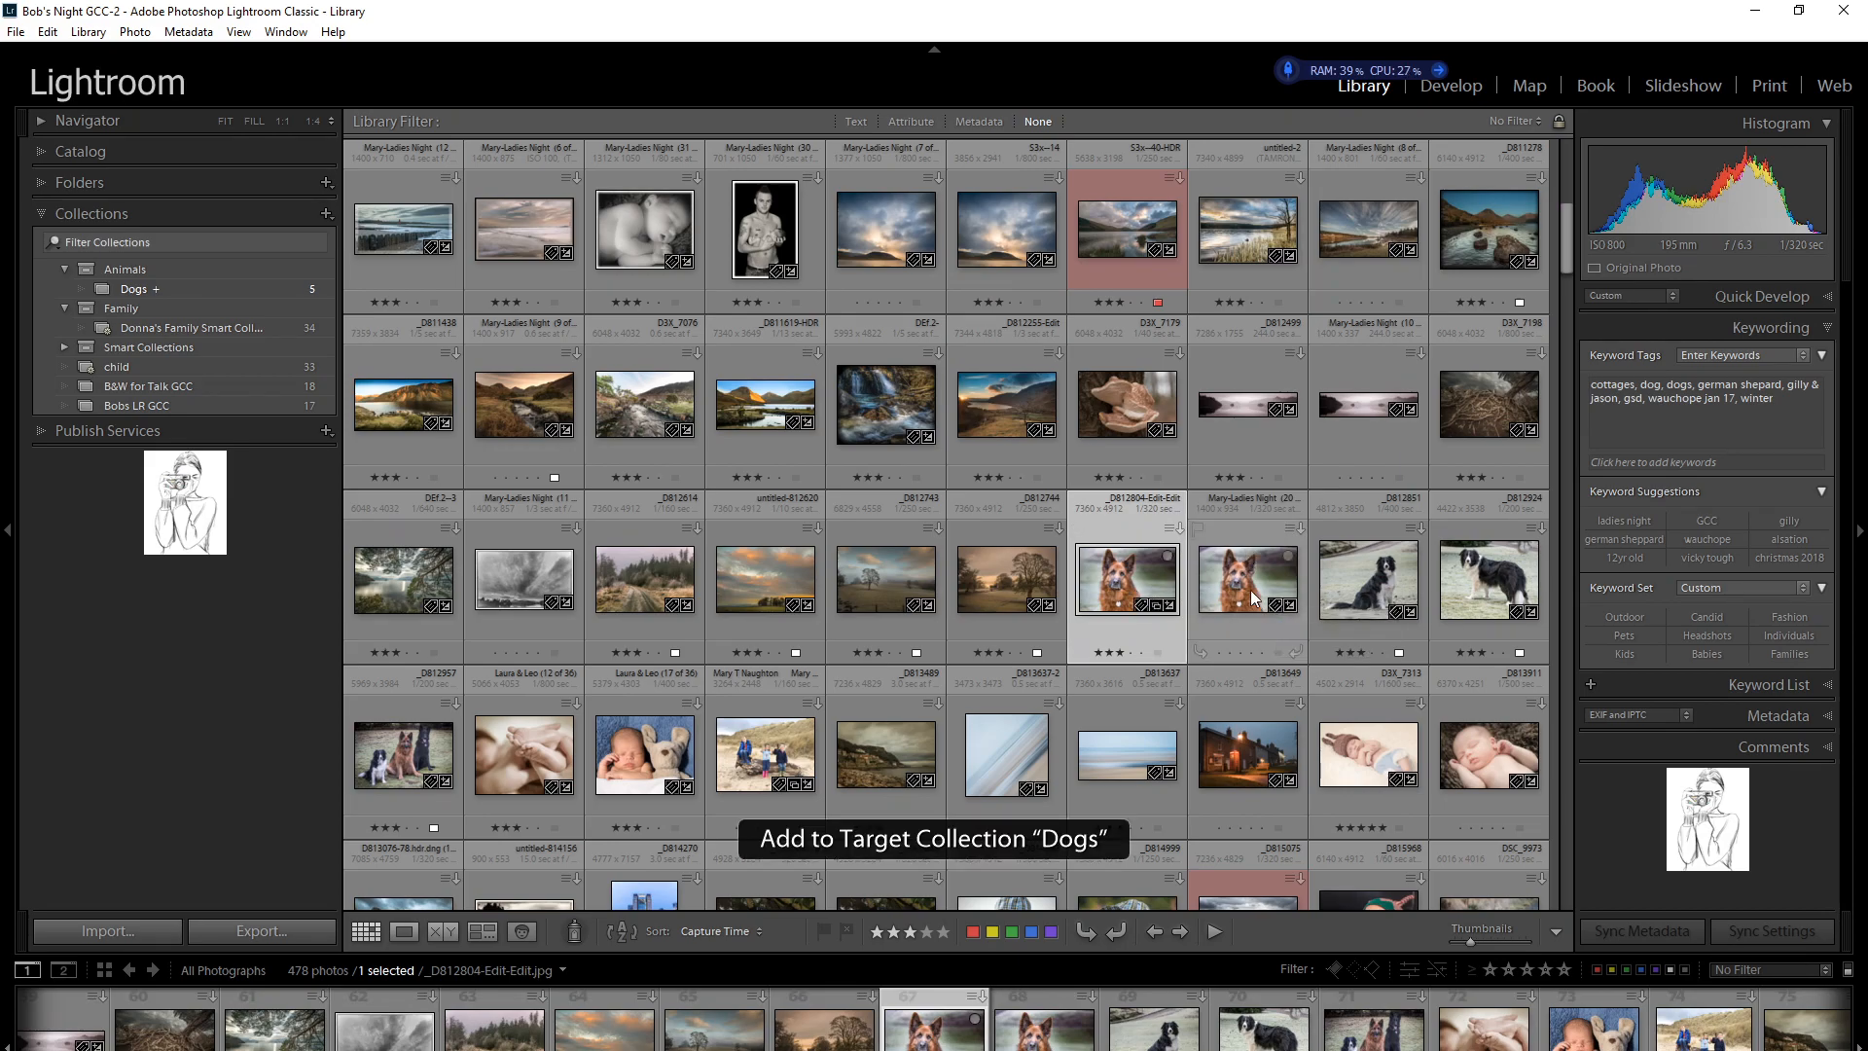
{"action": "left_click", "coordinate": [1249, 584]}
{"action": "key", "text": "b"}
Add the two border collie photos and the shot of the collie beside the German shepherd to the Dogs target collection.
{"action": "left_click", "coordinate": [1407, 589]}
{"action": "key", "text": "b"}
{"action": "left_click", "coordinate": [1469, 586]}
{"action": "key", "text": "b"}
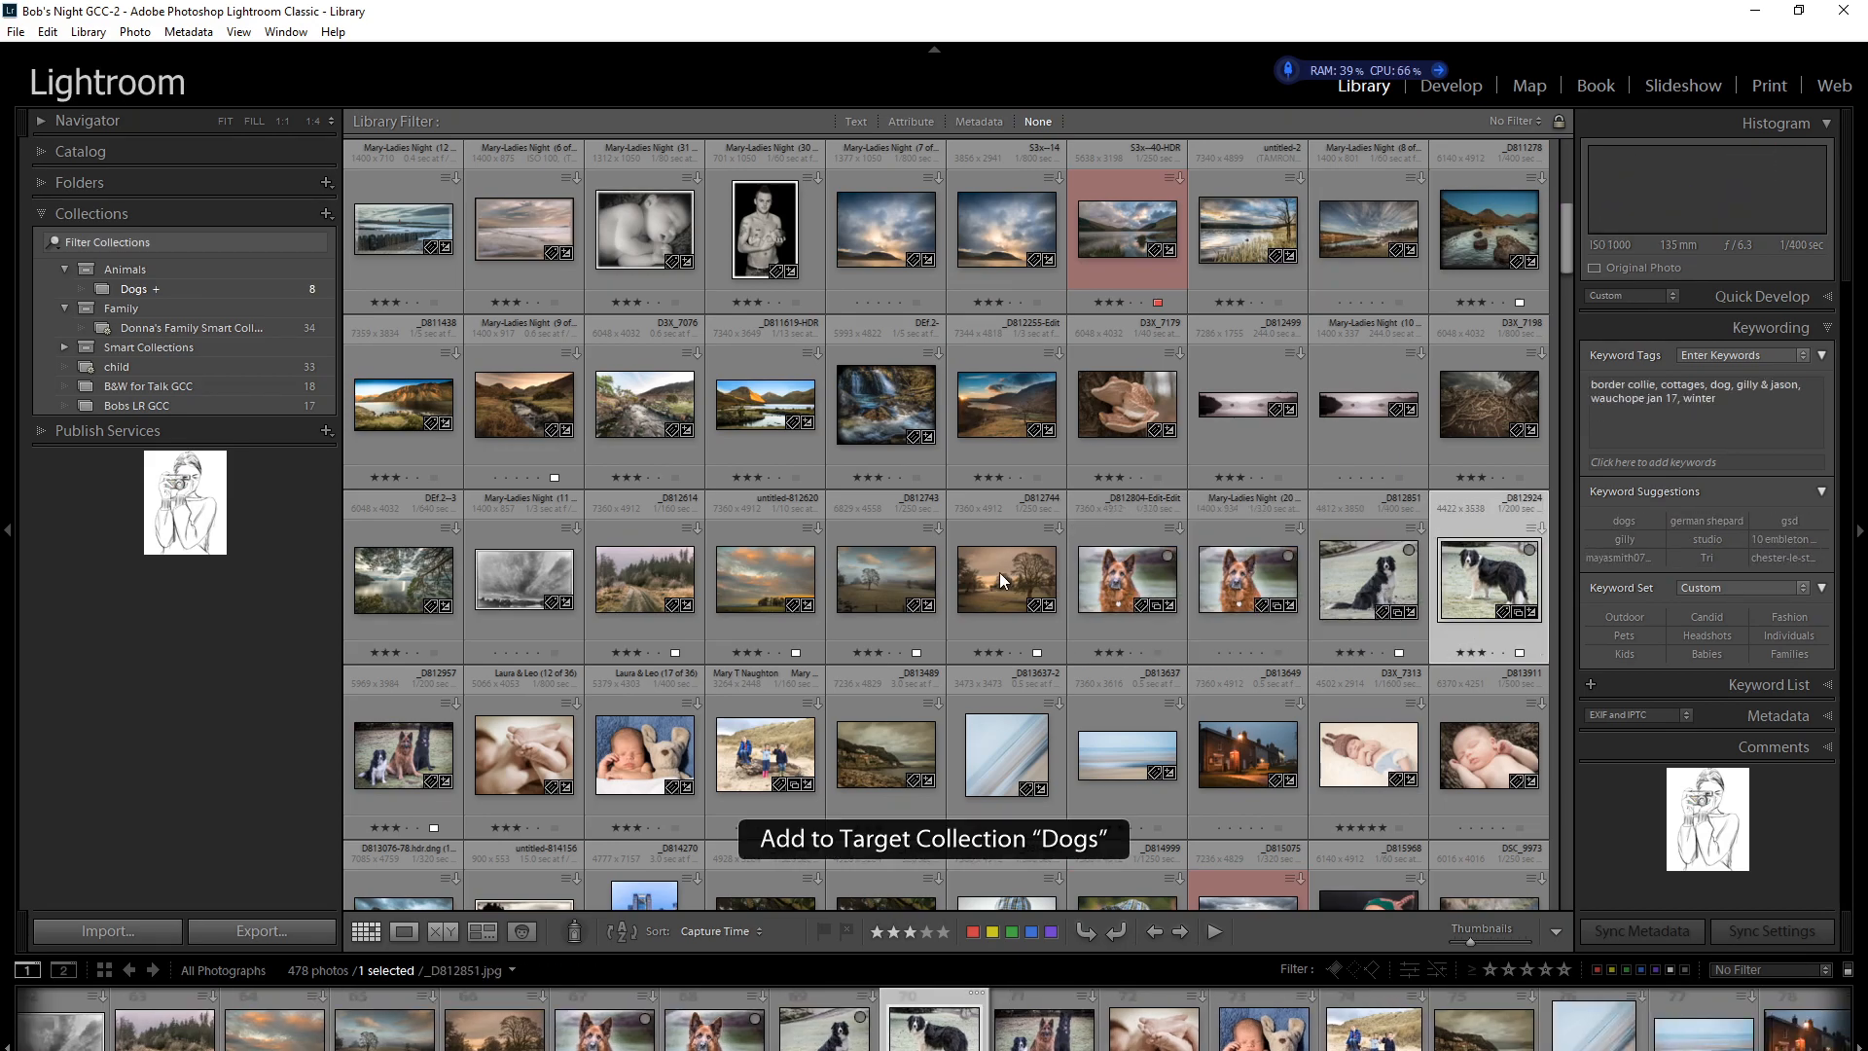
{"action": "left_click", "coordinate": [404, 751]}
{"action": "key", "text": "b"}
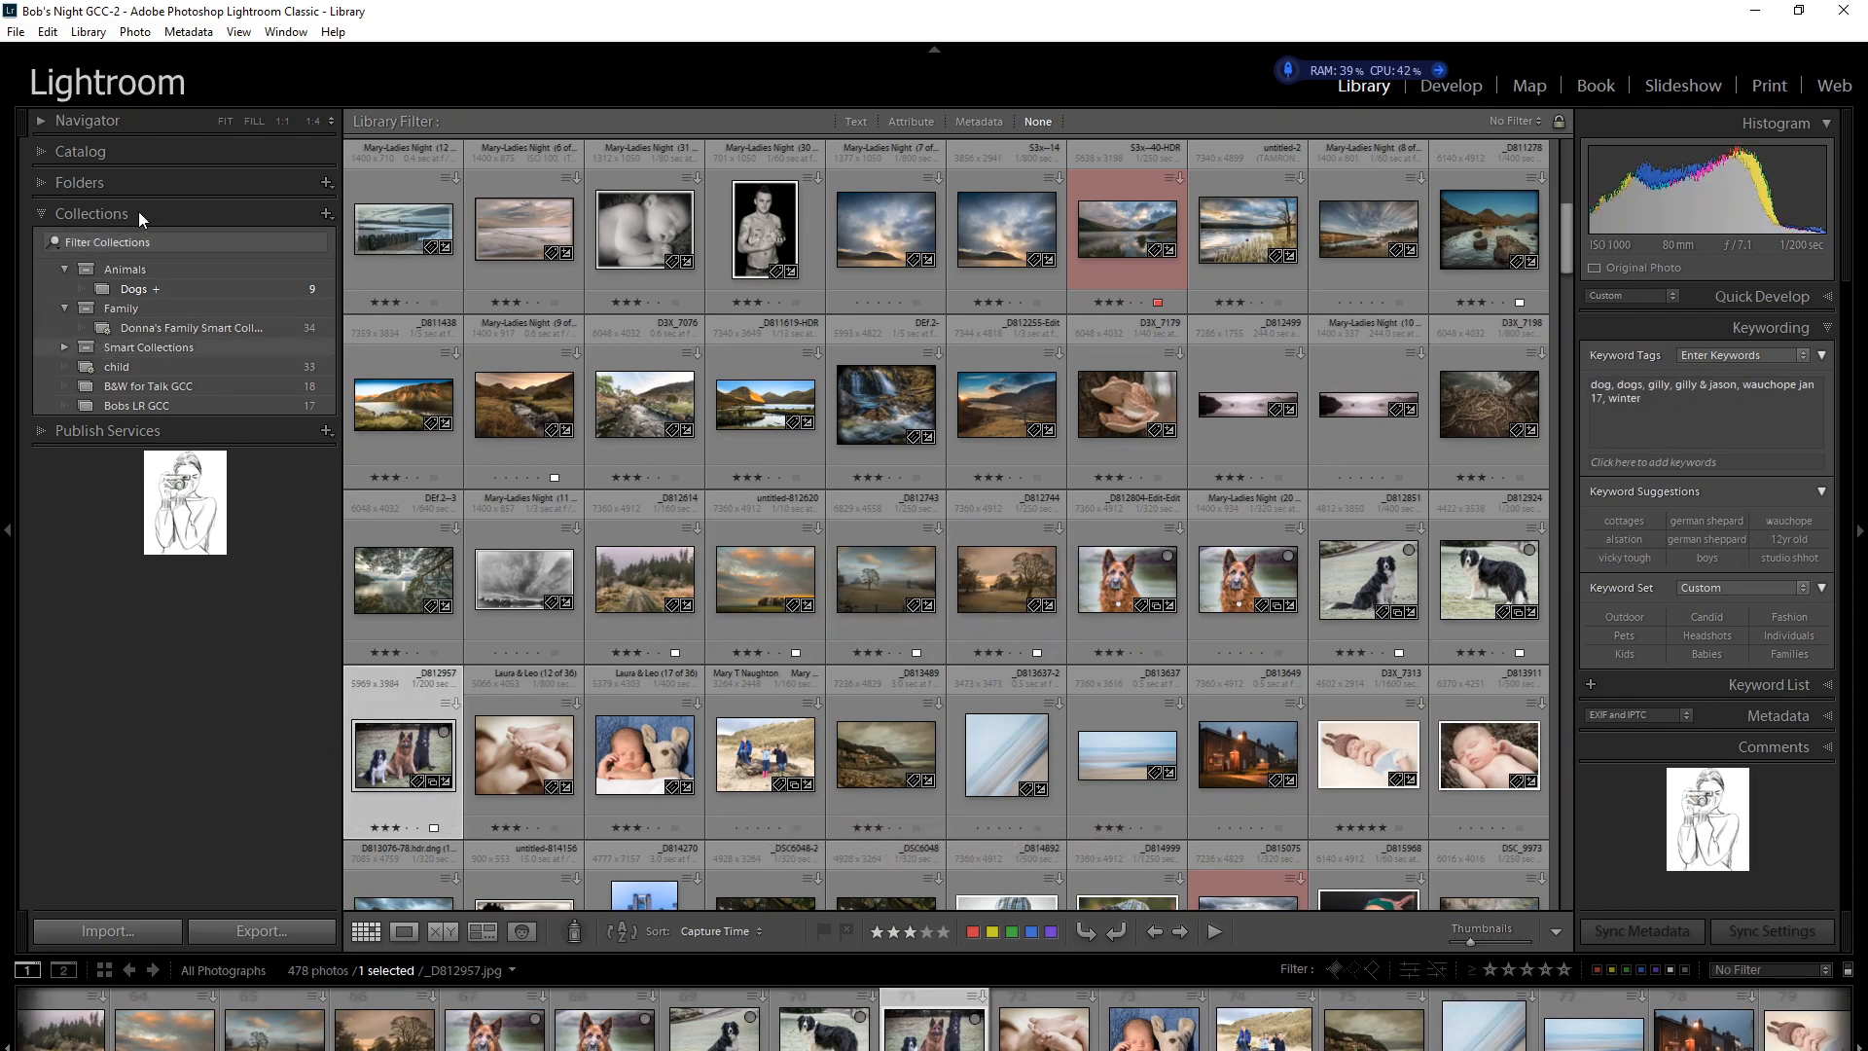
Start a new smart collection inside the Animals set and name it "Dogs smart collection".
{"action": "left_click", "coordinate": [326, 216]}
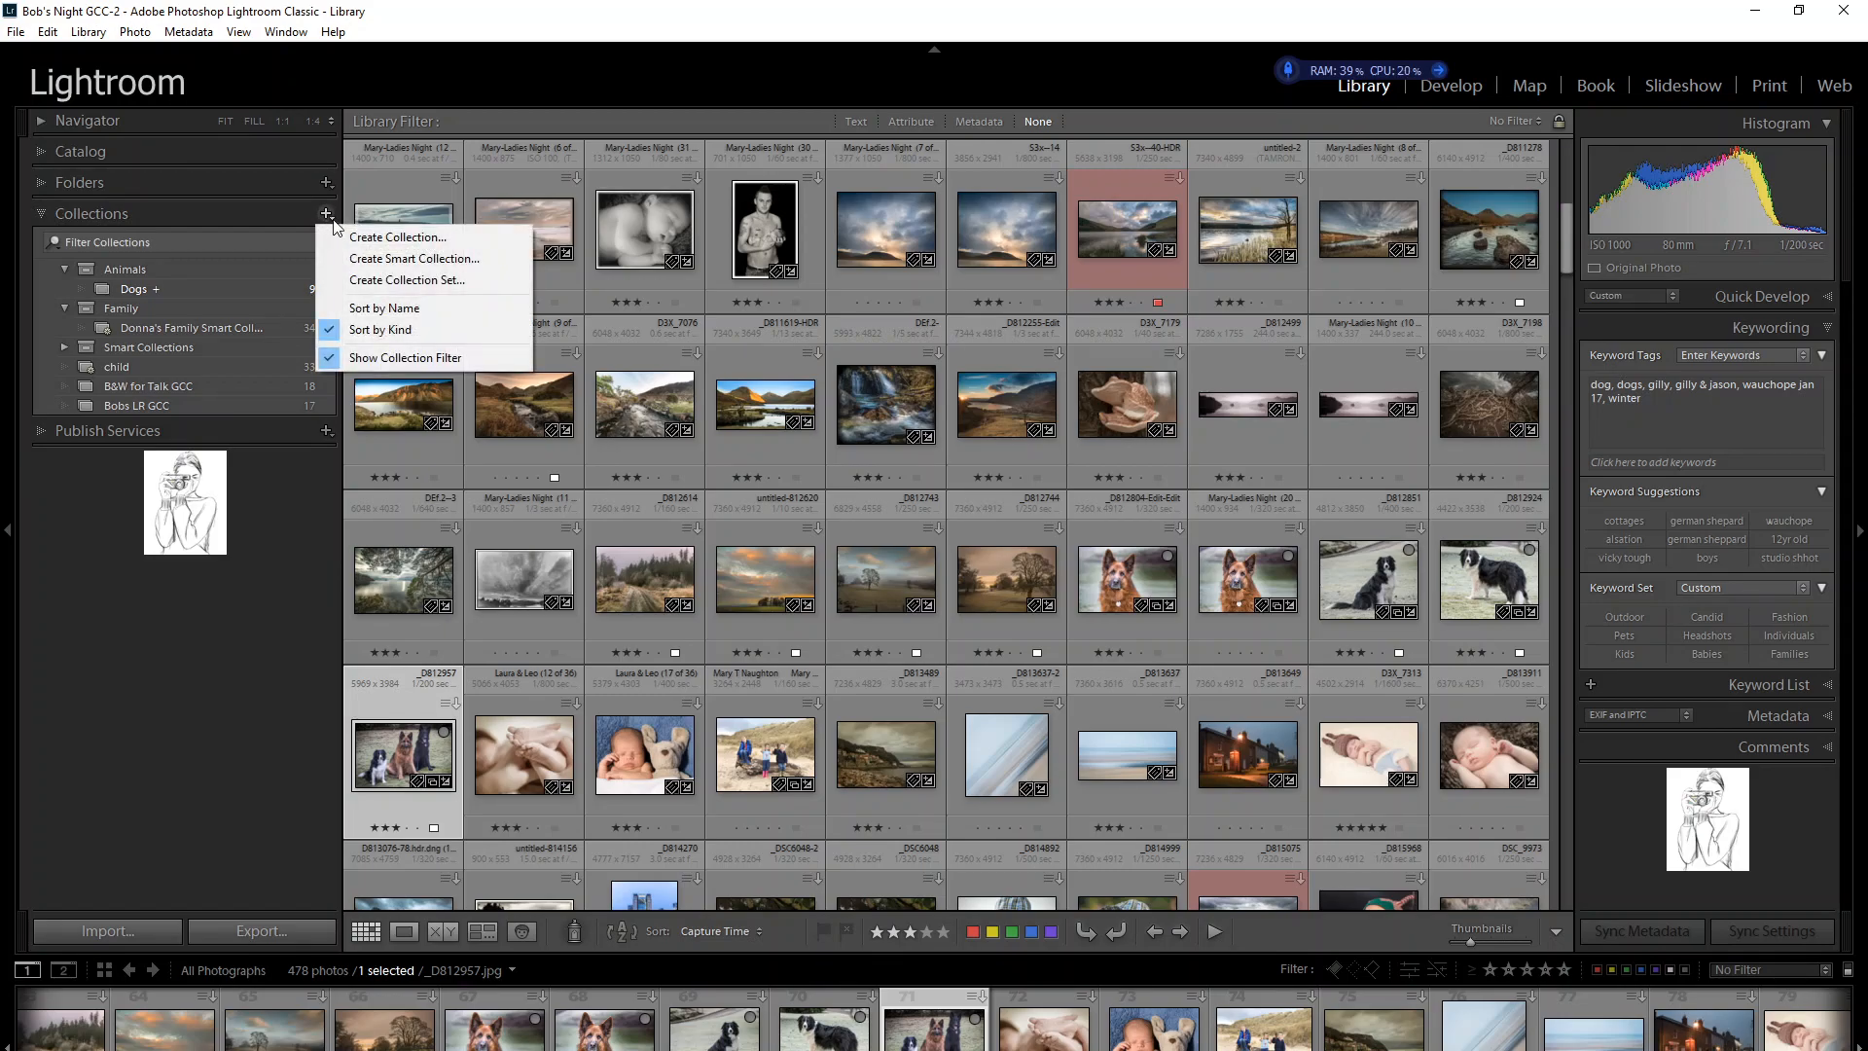
{"action": "left_click", "coordinate": [350, 259]}
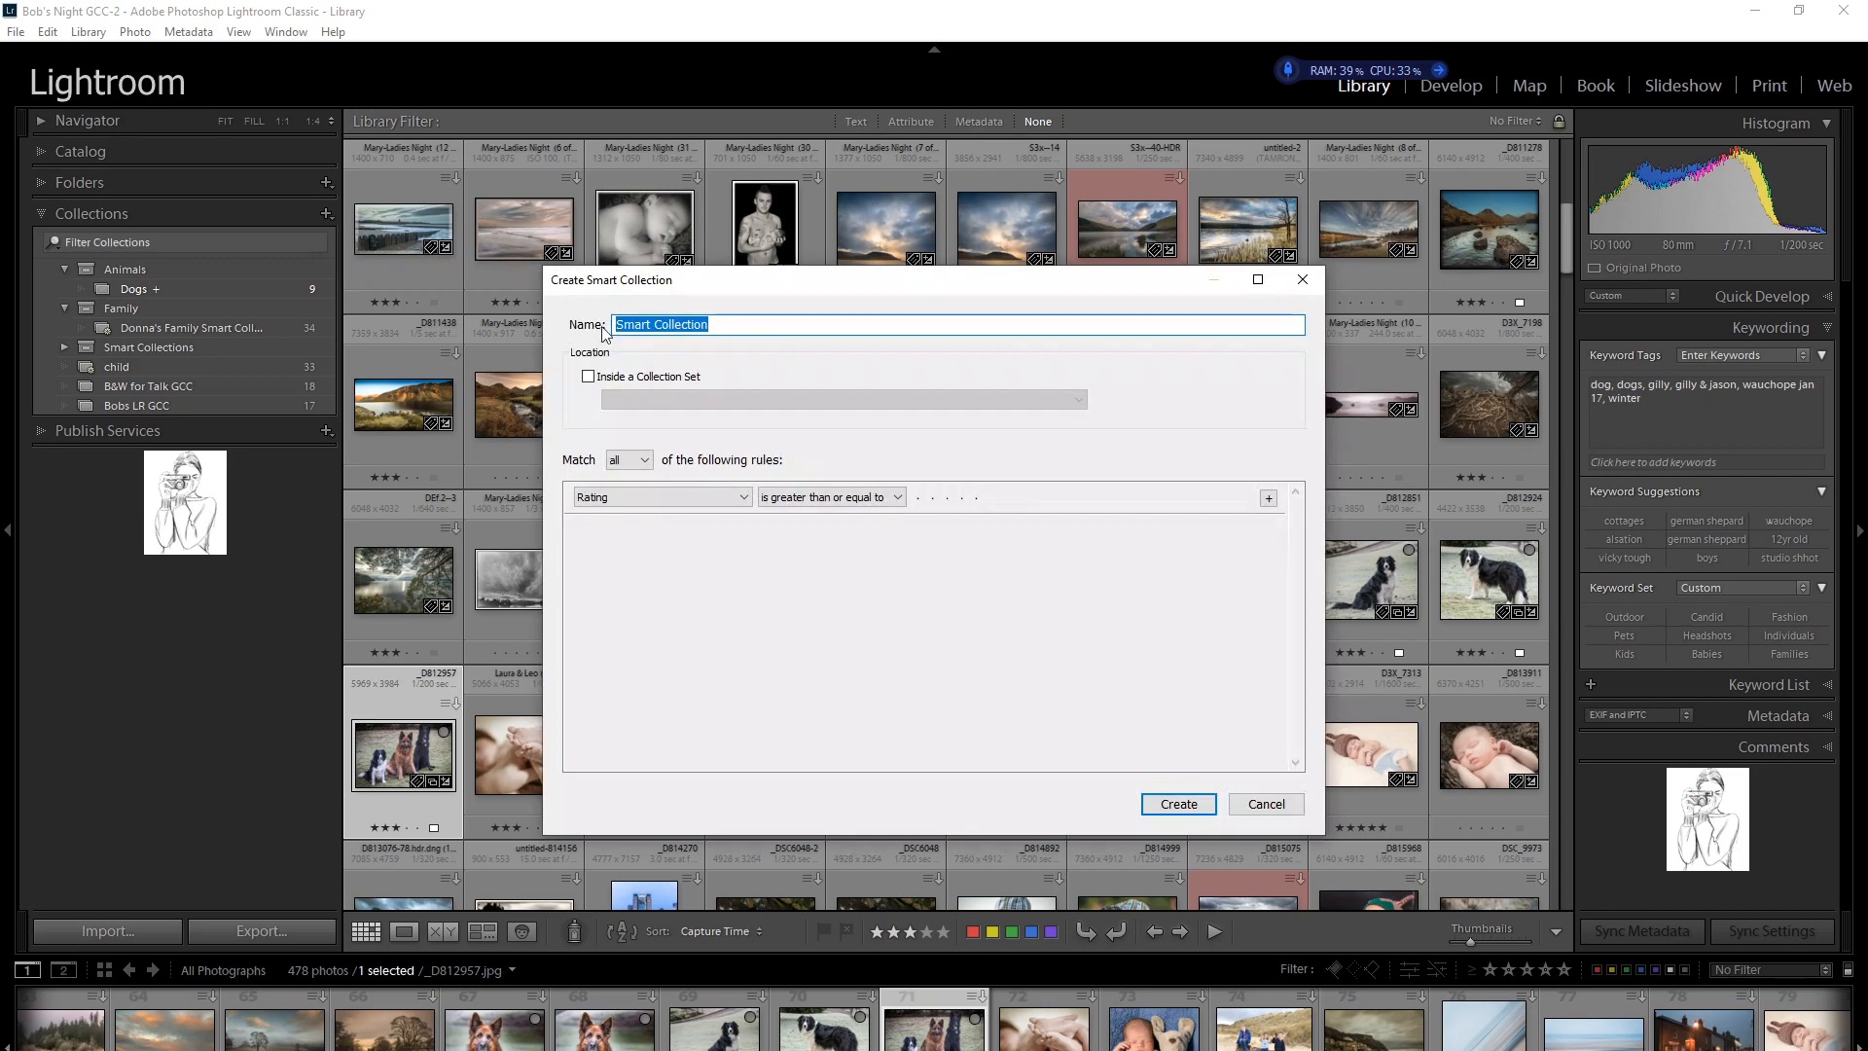
{"action": "left_click", "coordinate": [610, 379]}
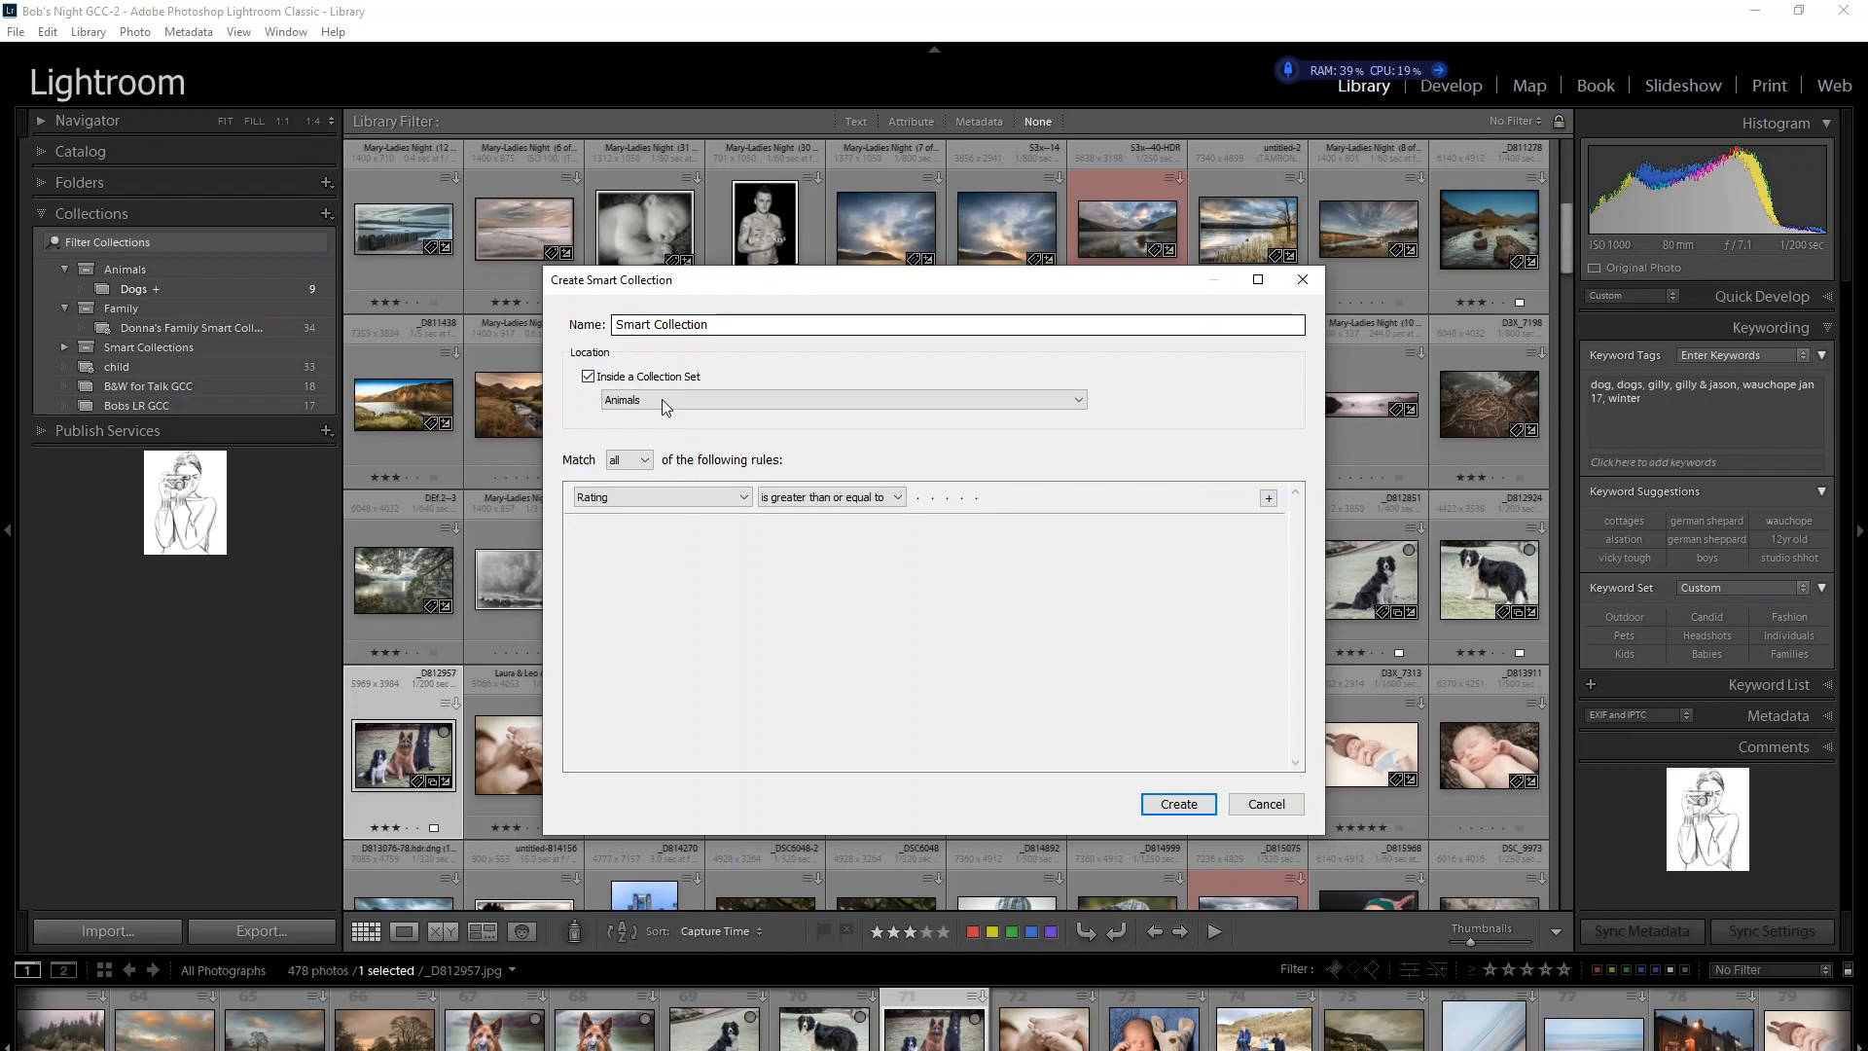
{"action": "left_click", "coordinate": [725, 324]}
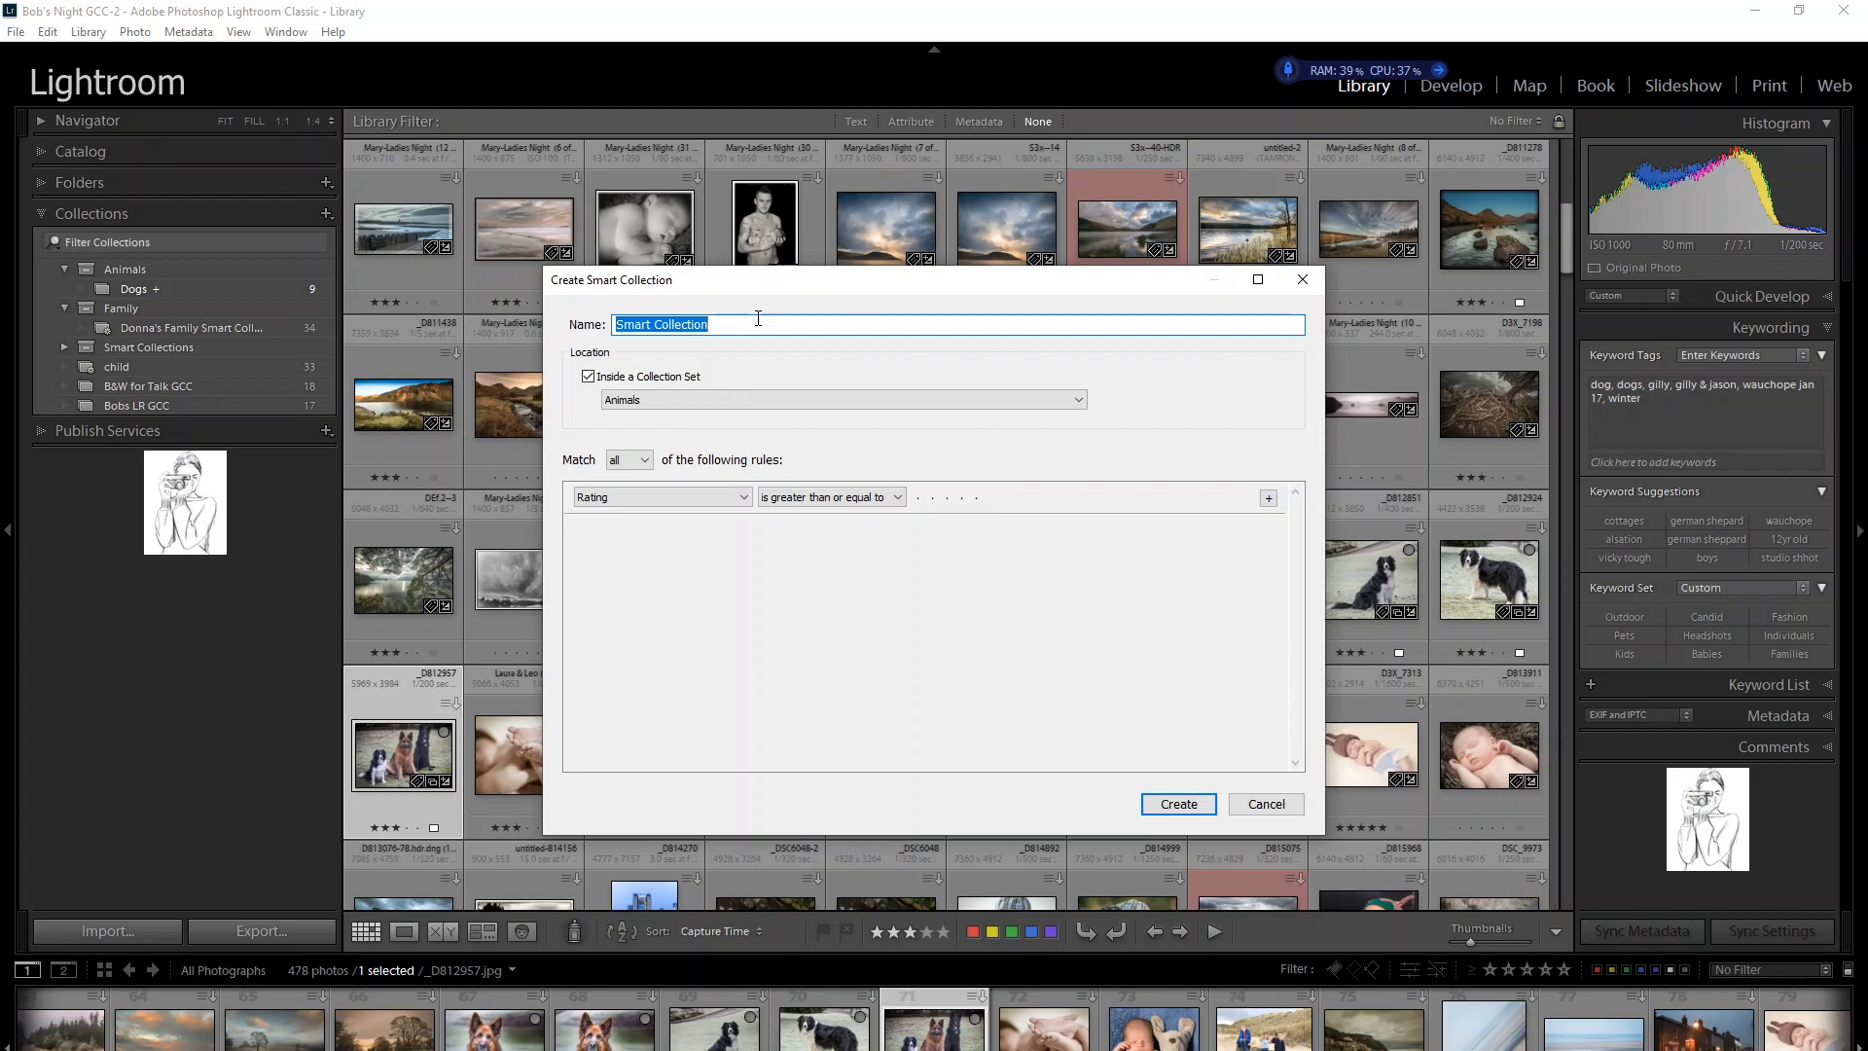
{"action": "key", "text": "BackSpace"}
{"action": "type", "text": "Dogs "}
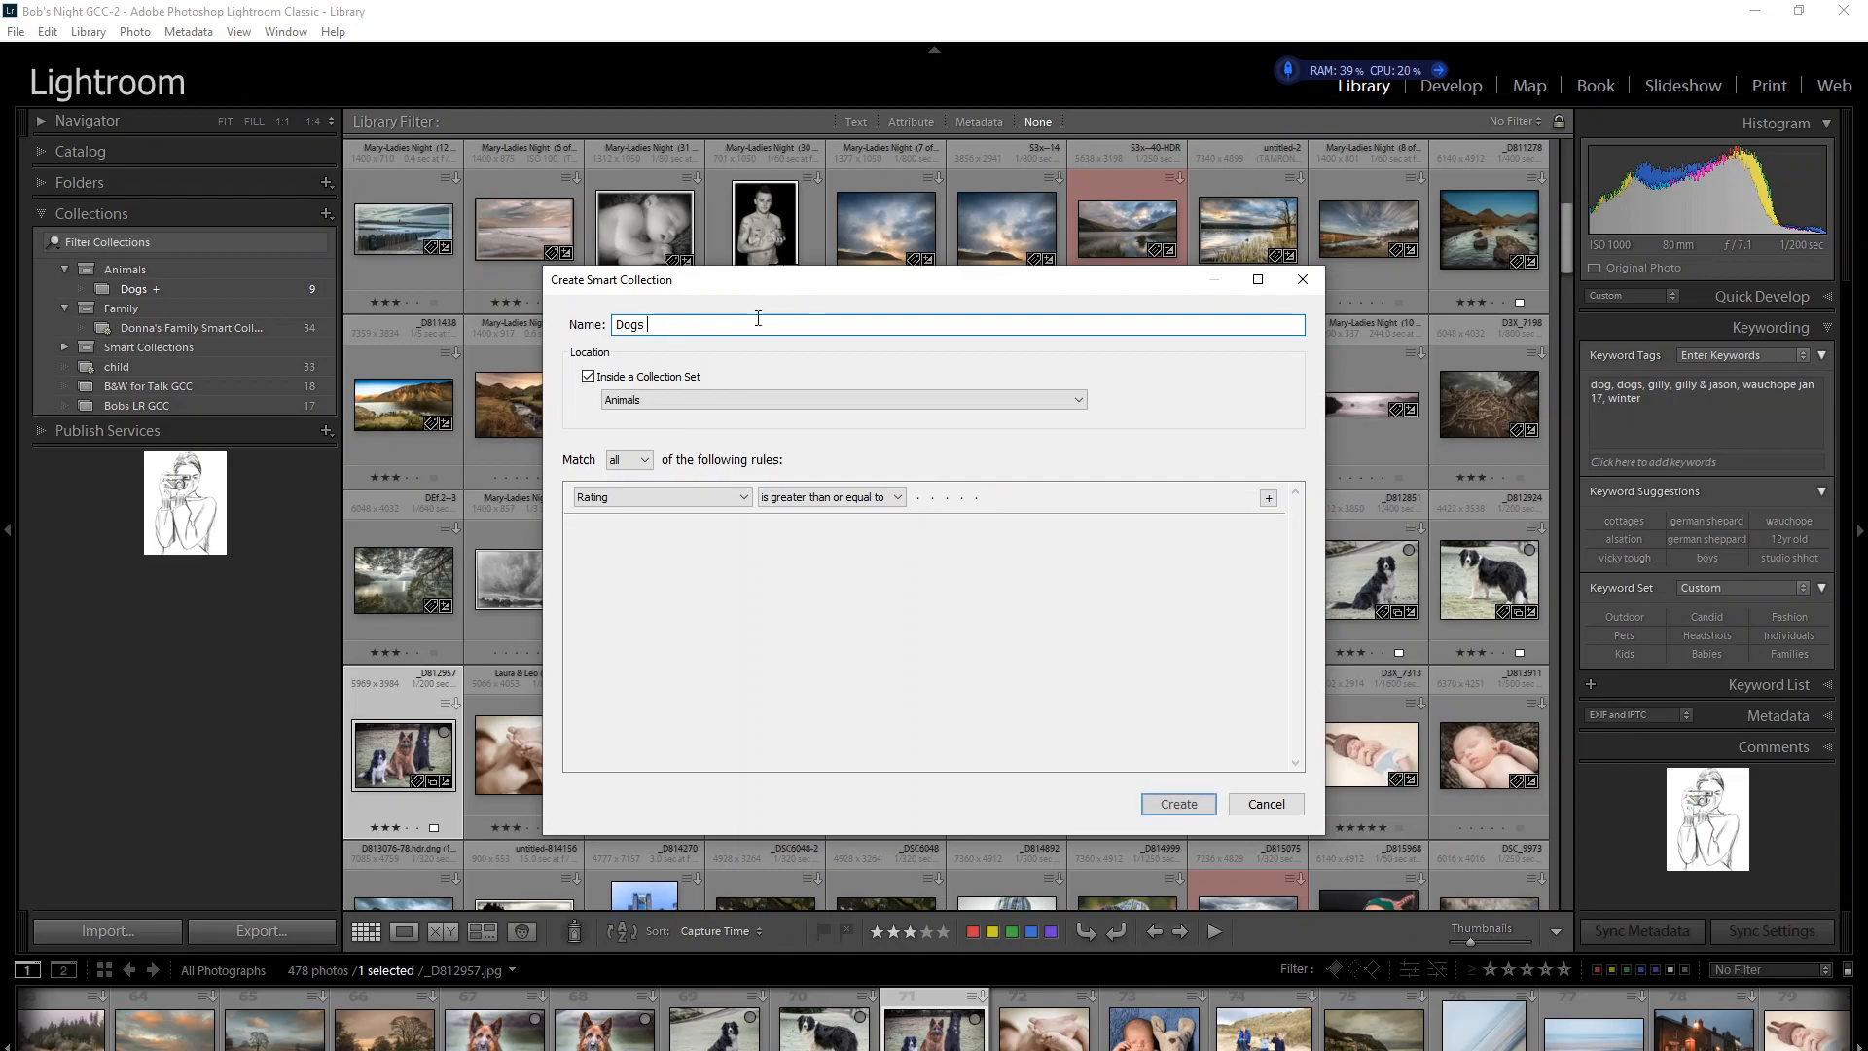
{"action": "type", "text": "smart collection"}
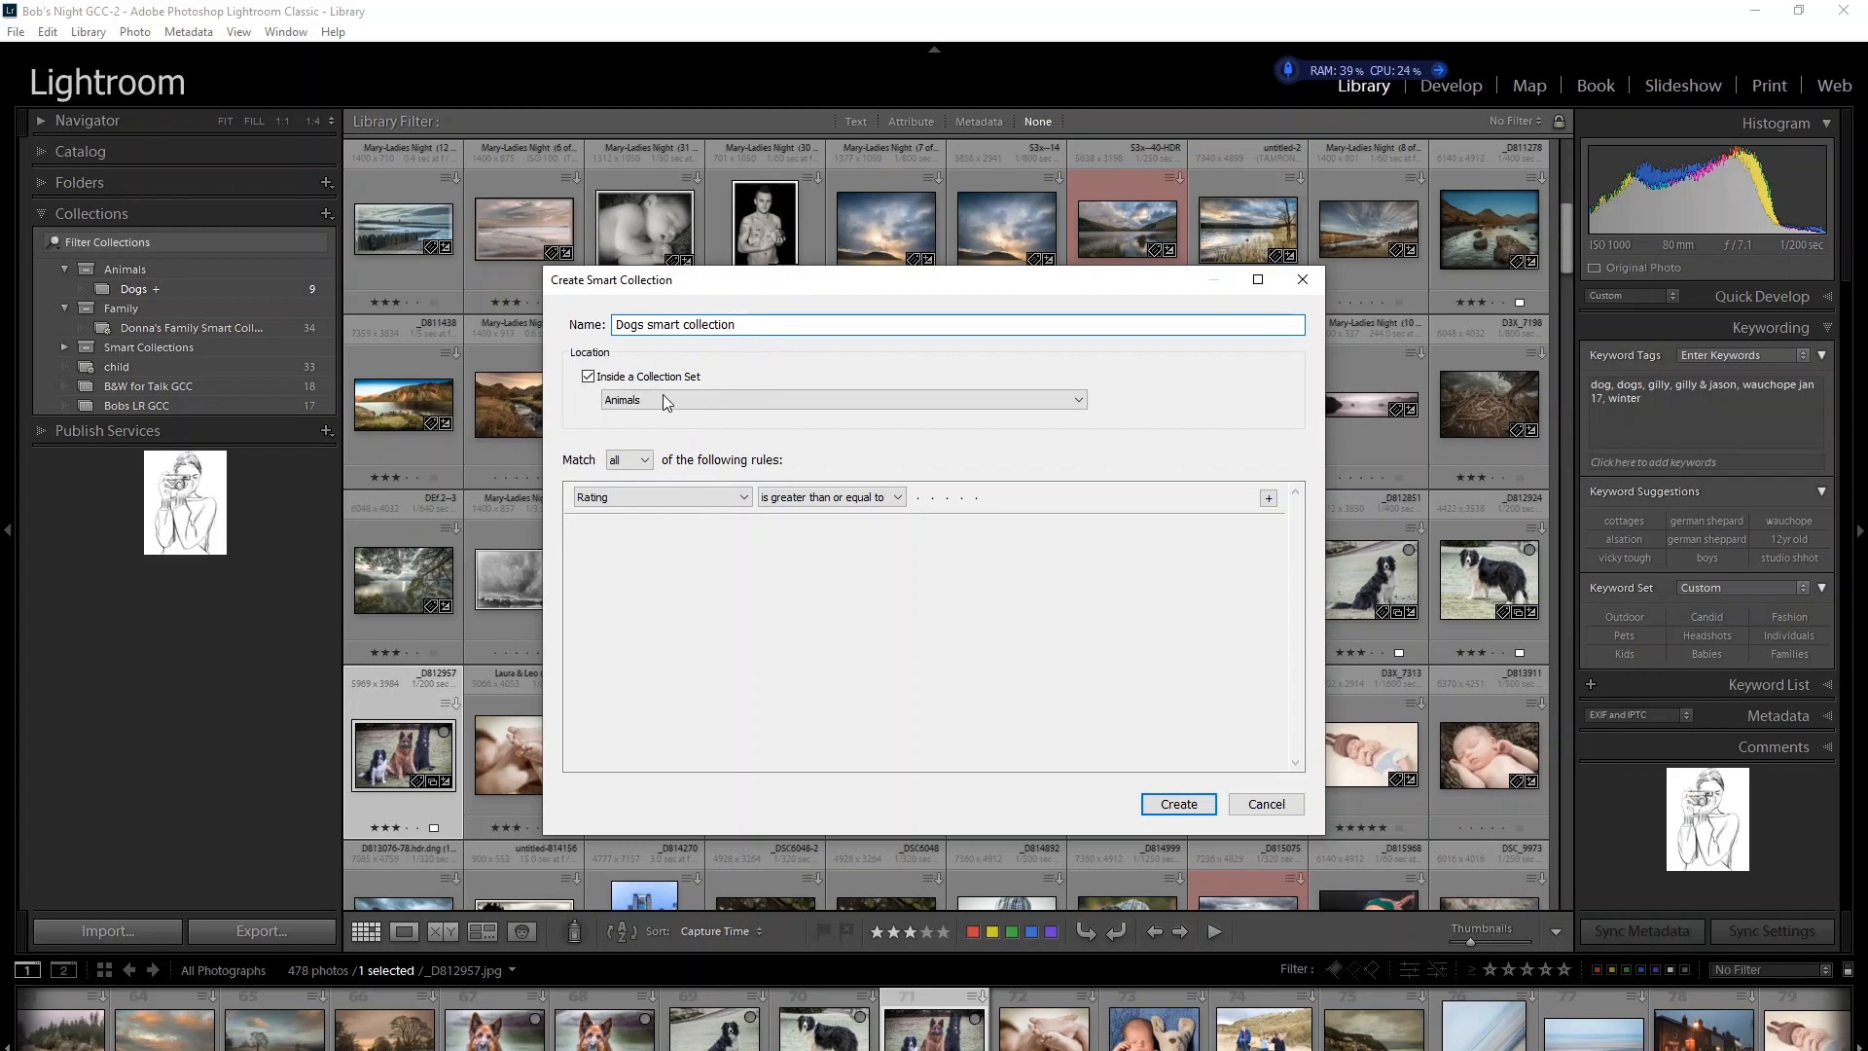
Make the smart collection match any rule, set its first rule to Keywords contains "dogs", and add a second rule row.
{"action": "left_click", "coordinate": [646, 463]}
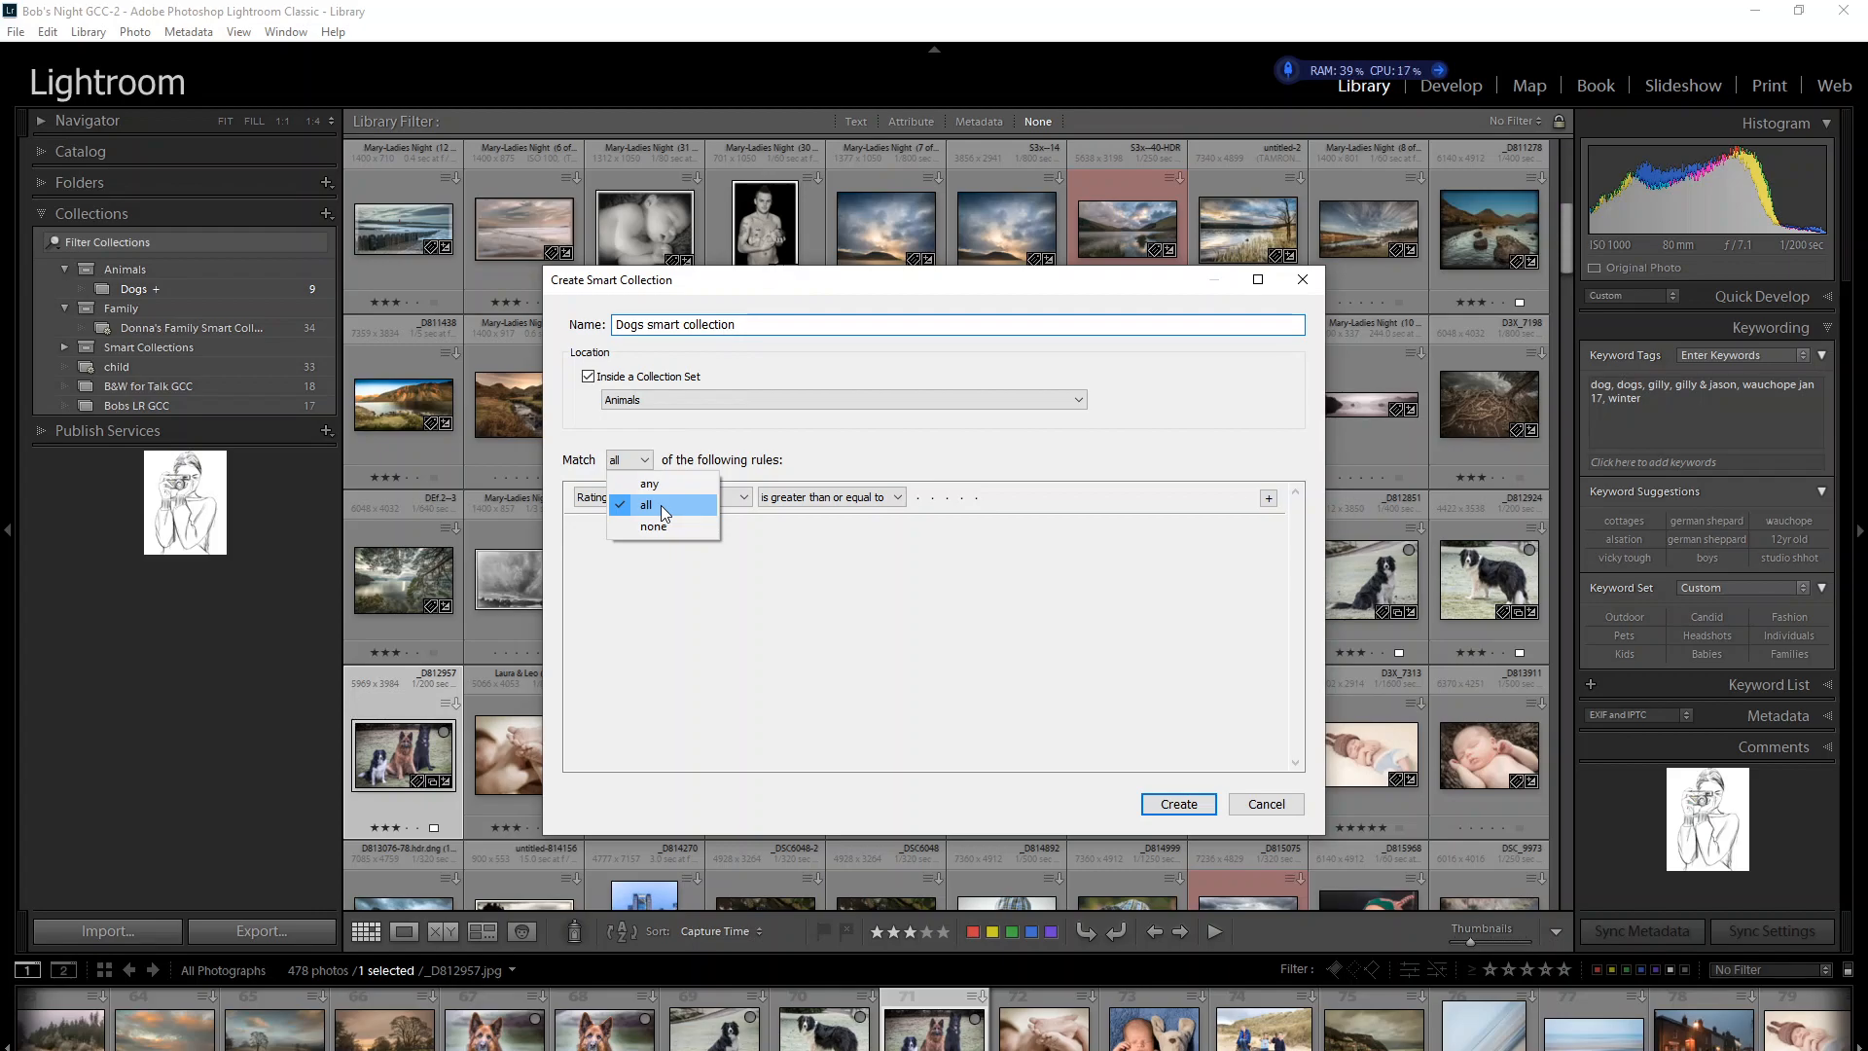
{"action": "left_click", "coordinate": [658, 482]}
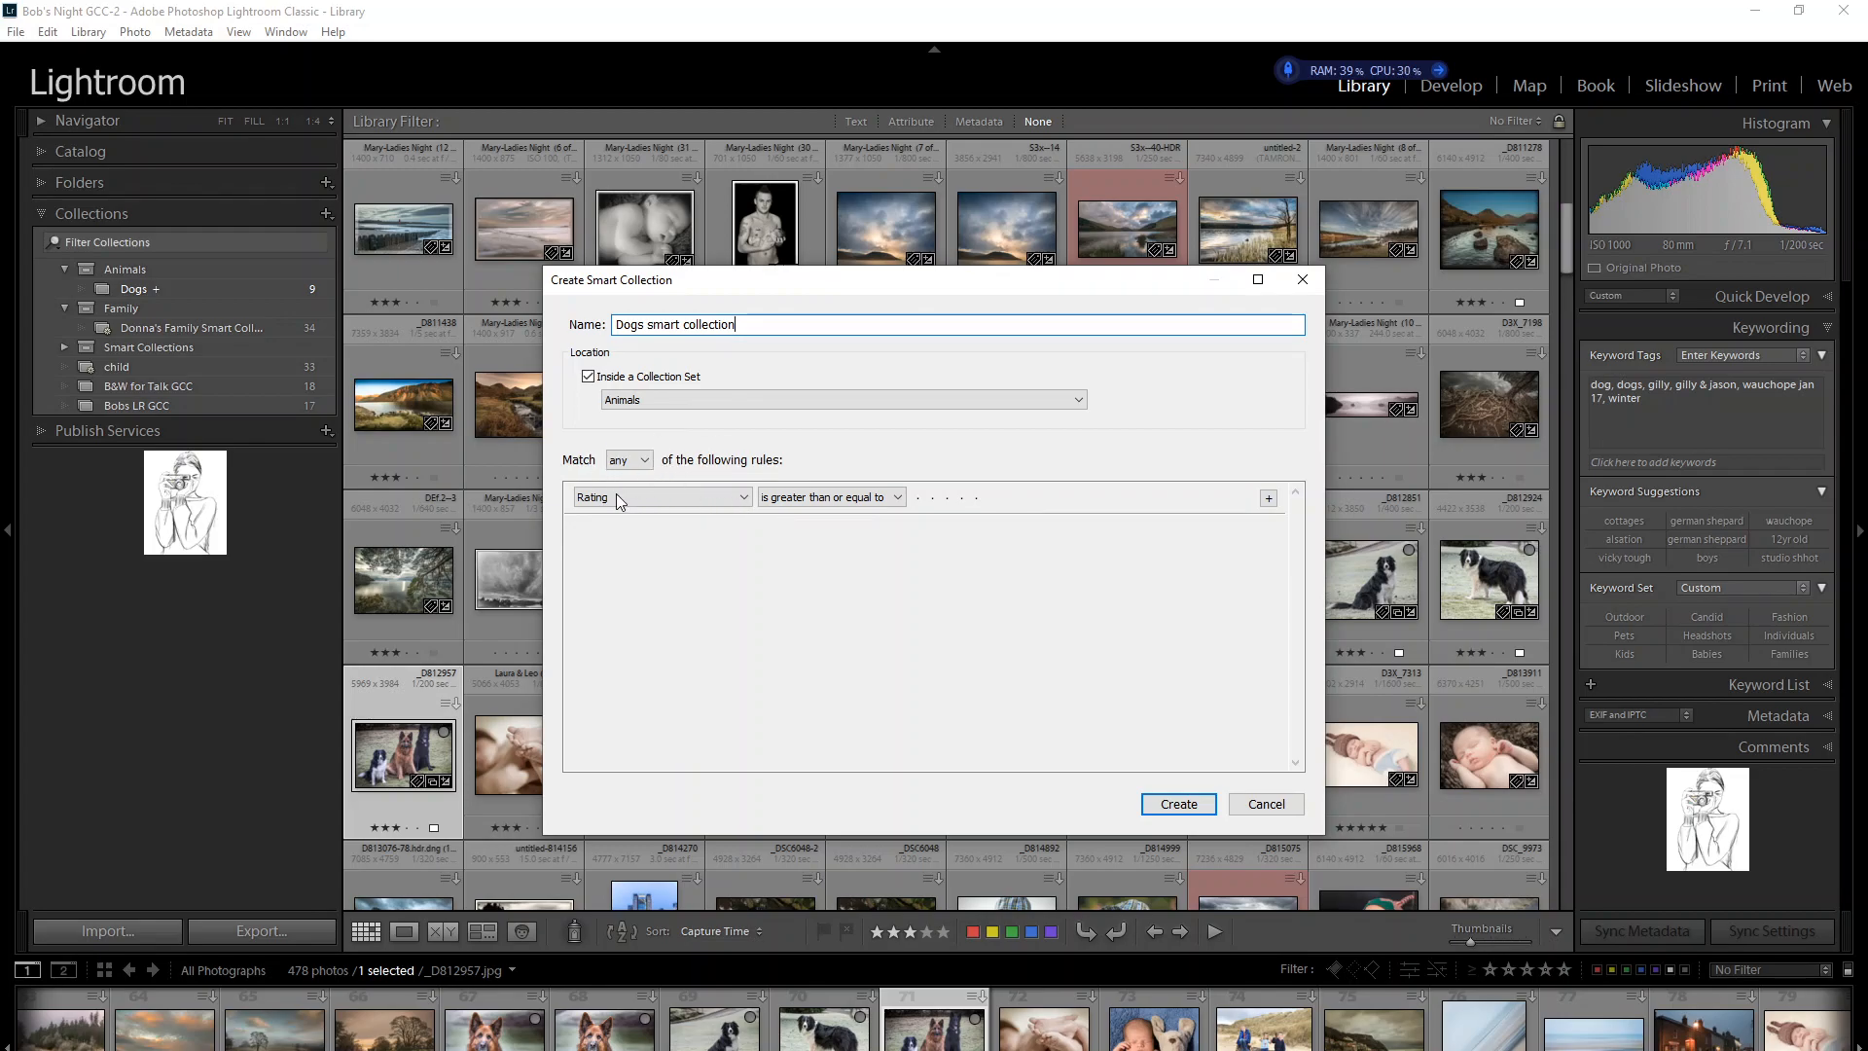
{"action": "left_click", "coordinate": [745, 498]}
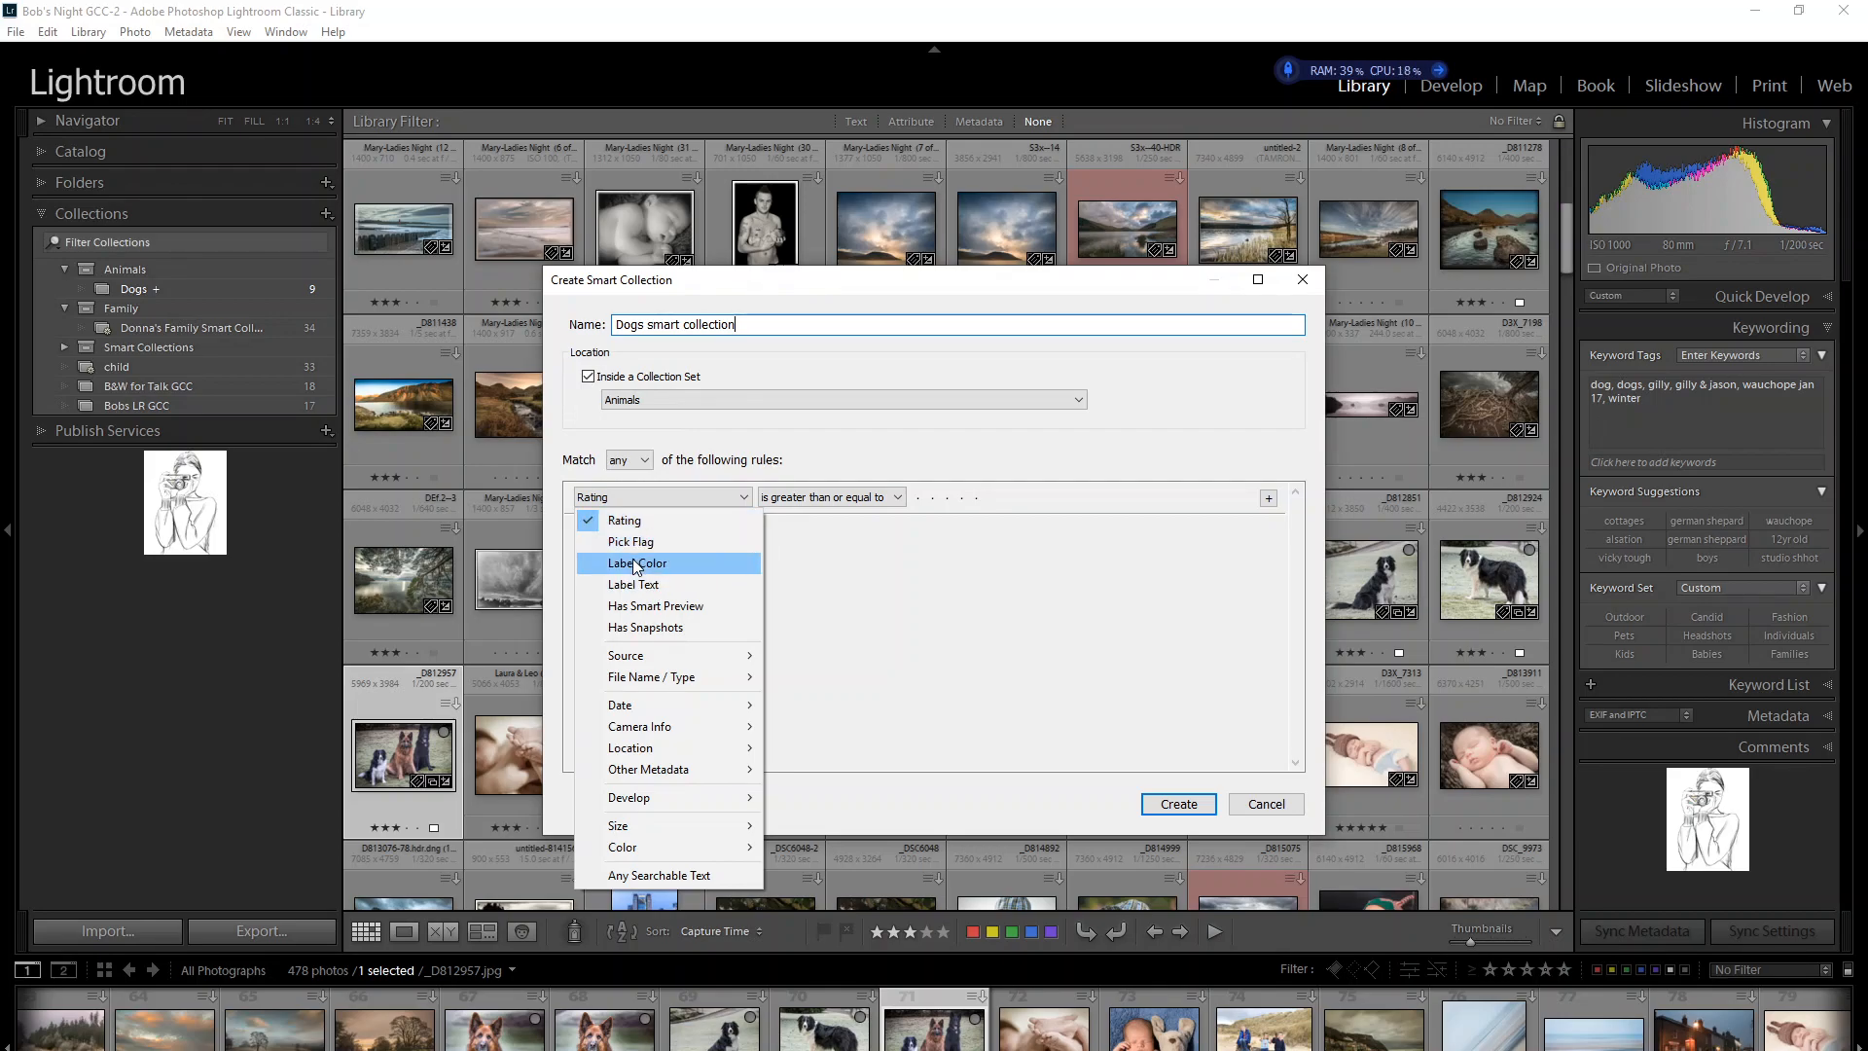
{"action": "mouse_move", "coordinate": [634, 679]}
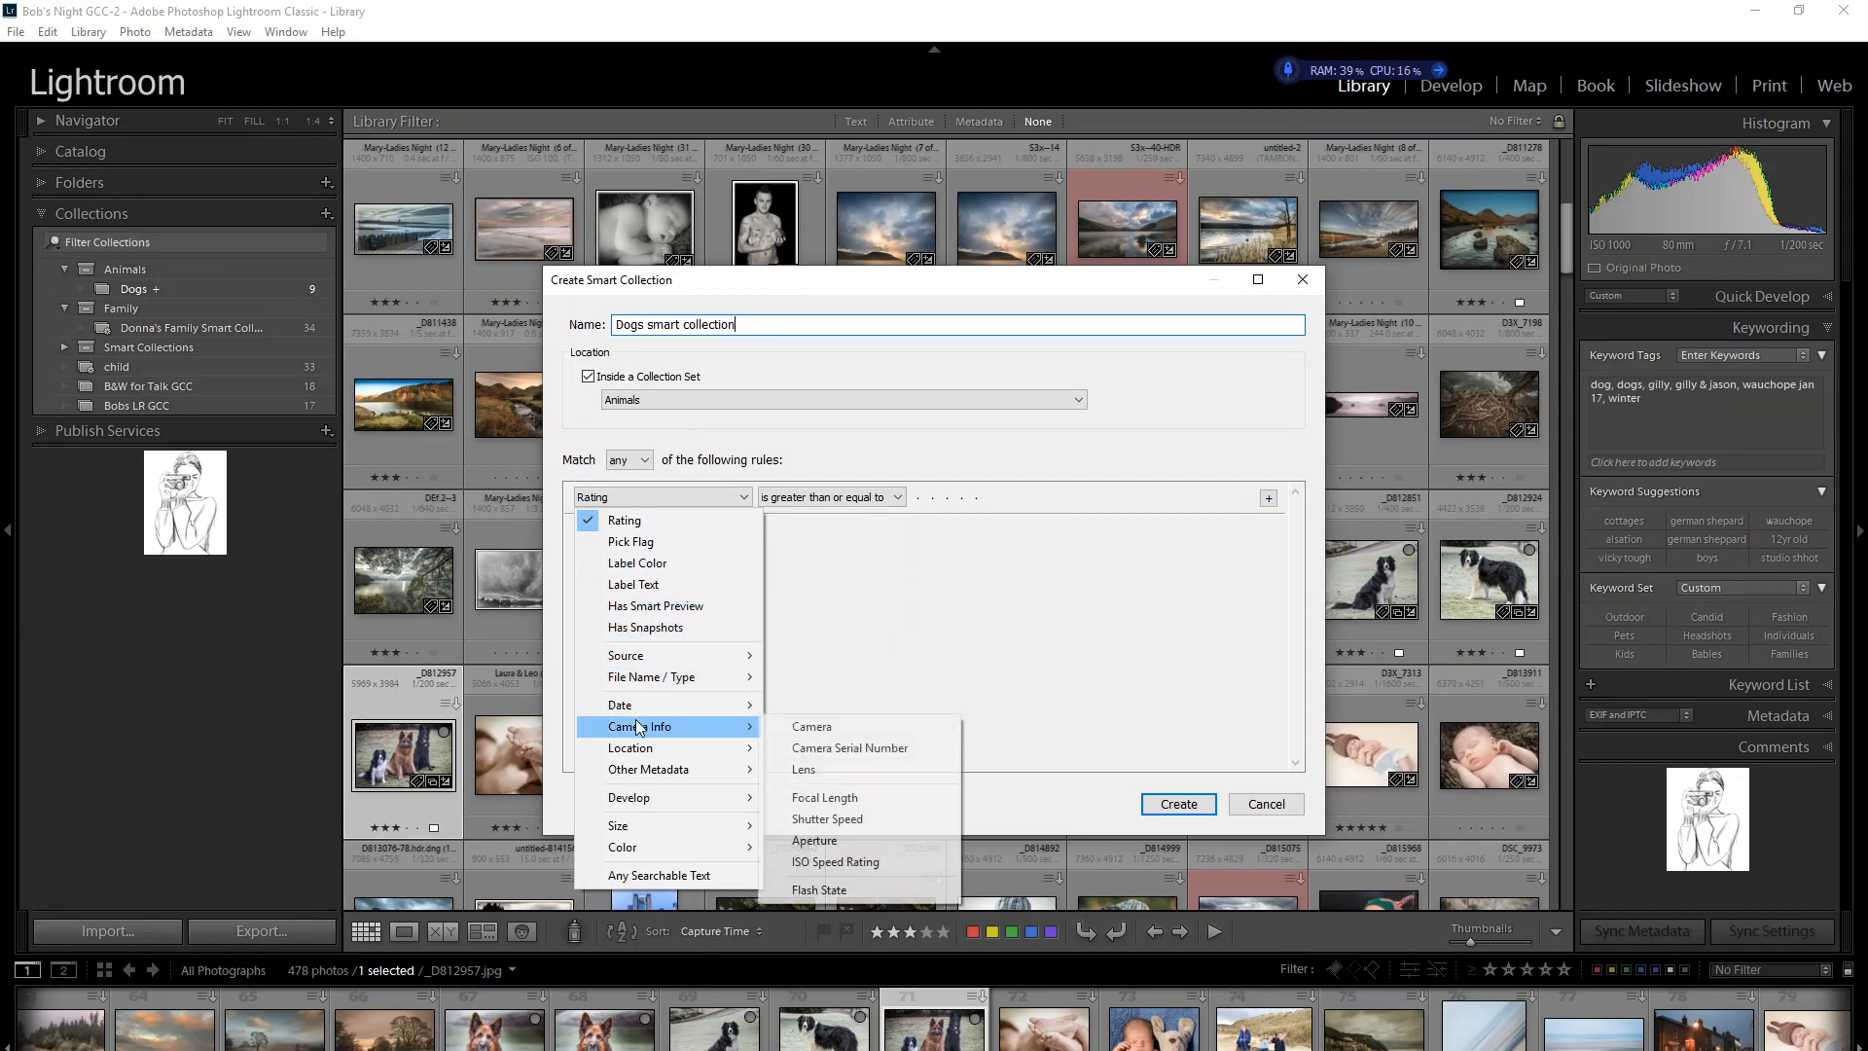
{"action": "mouse_move", "coordinate": [639, 772]}
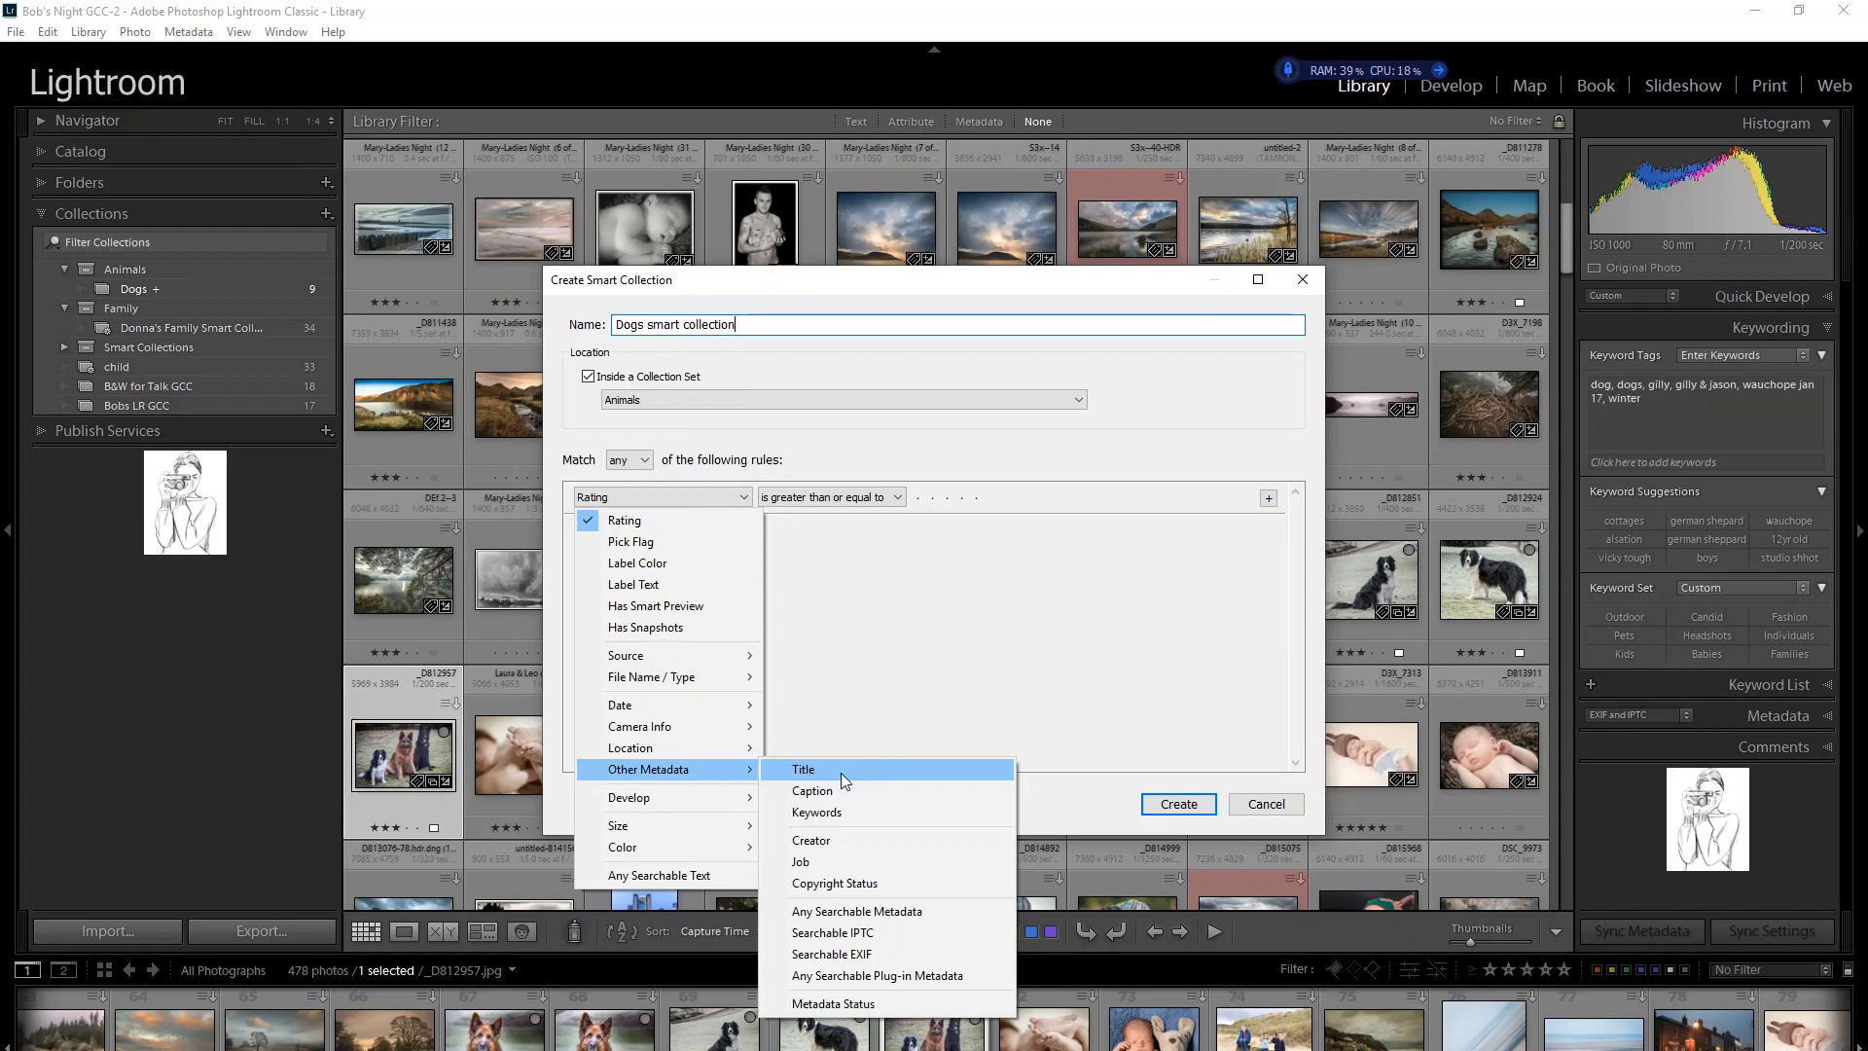
{"action": "left_click", "coordinate": [826, 812]}
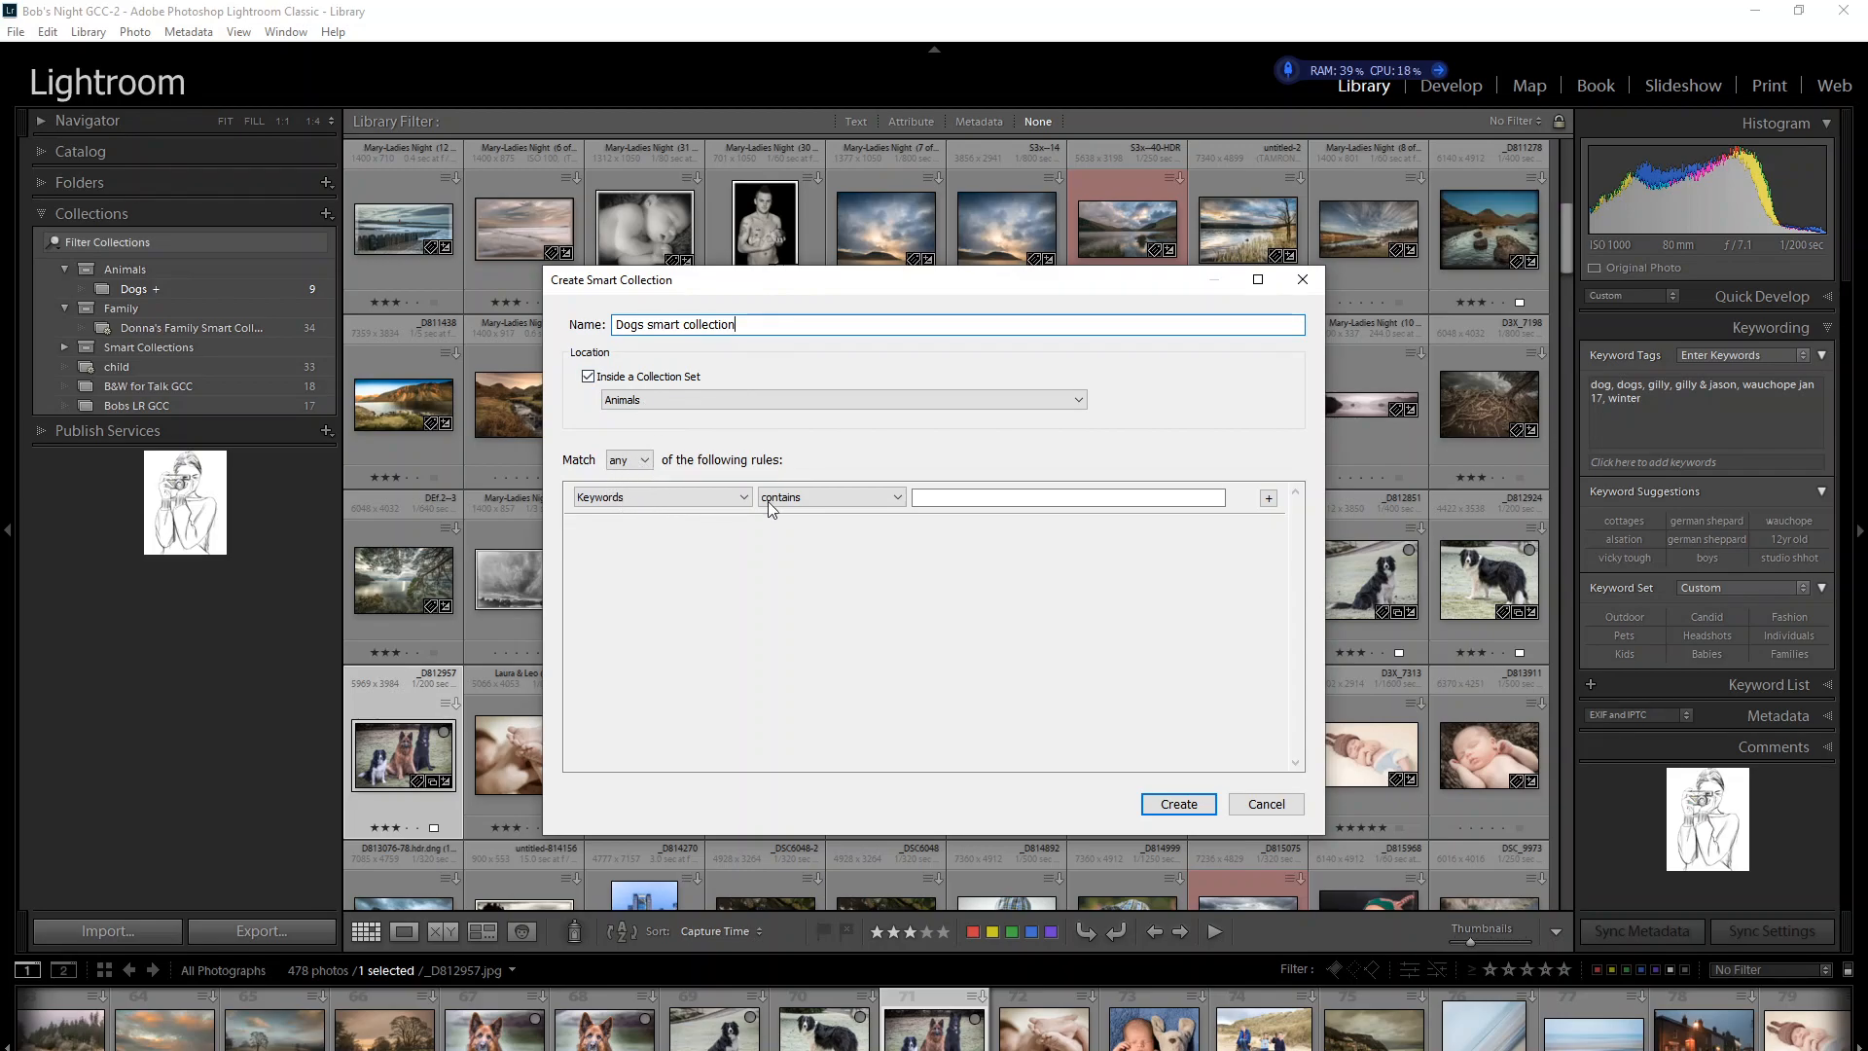
{"action": "left_click", "coordinate": [955, 498]}
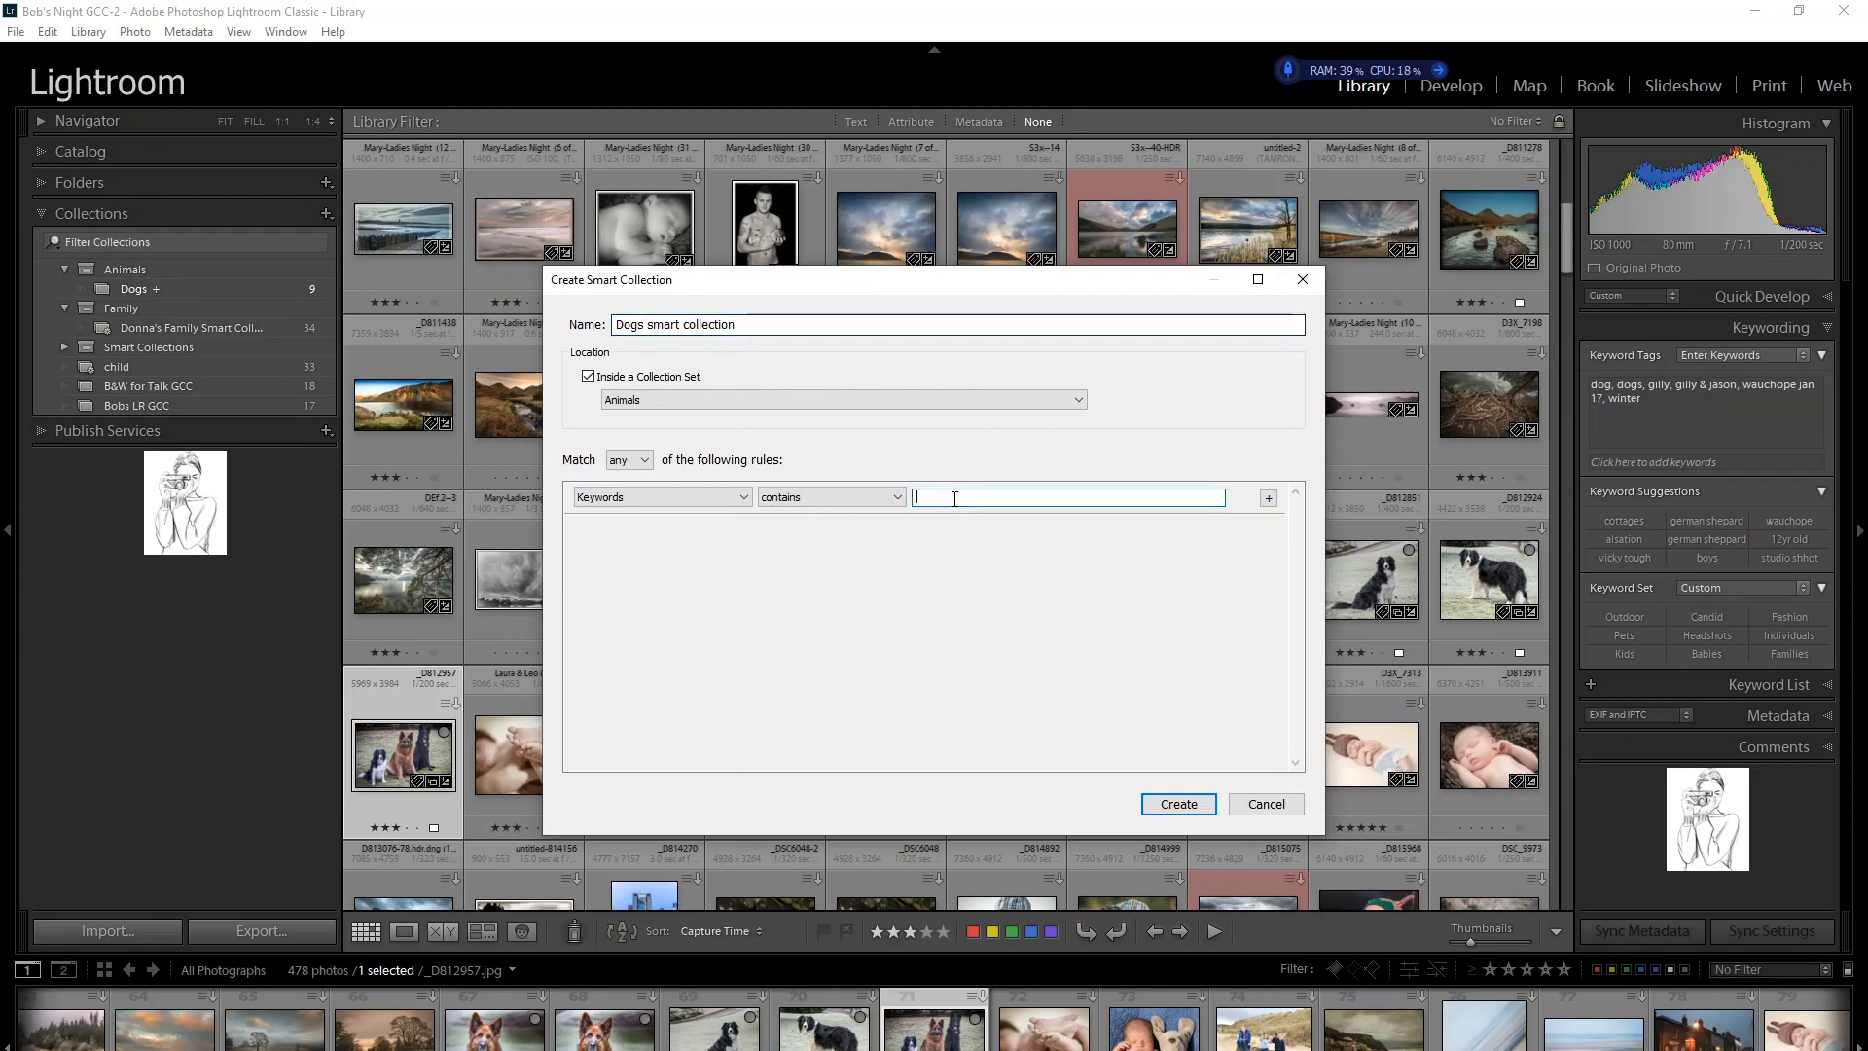
{"action": "type", "text": "dogs"}
{"action": "left_click", "coordinate": [1269, 498]}
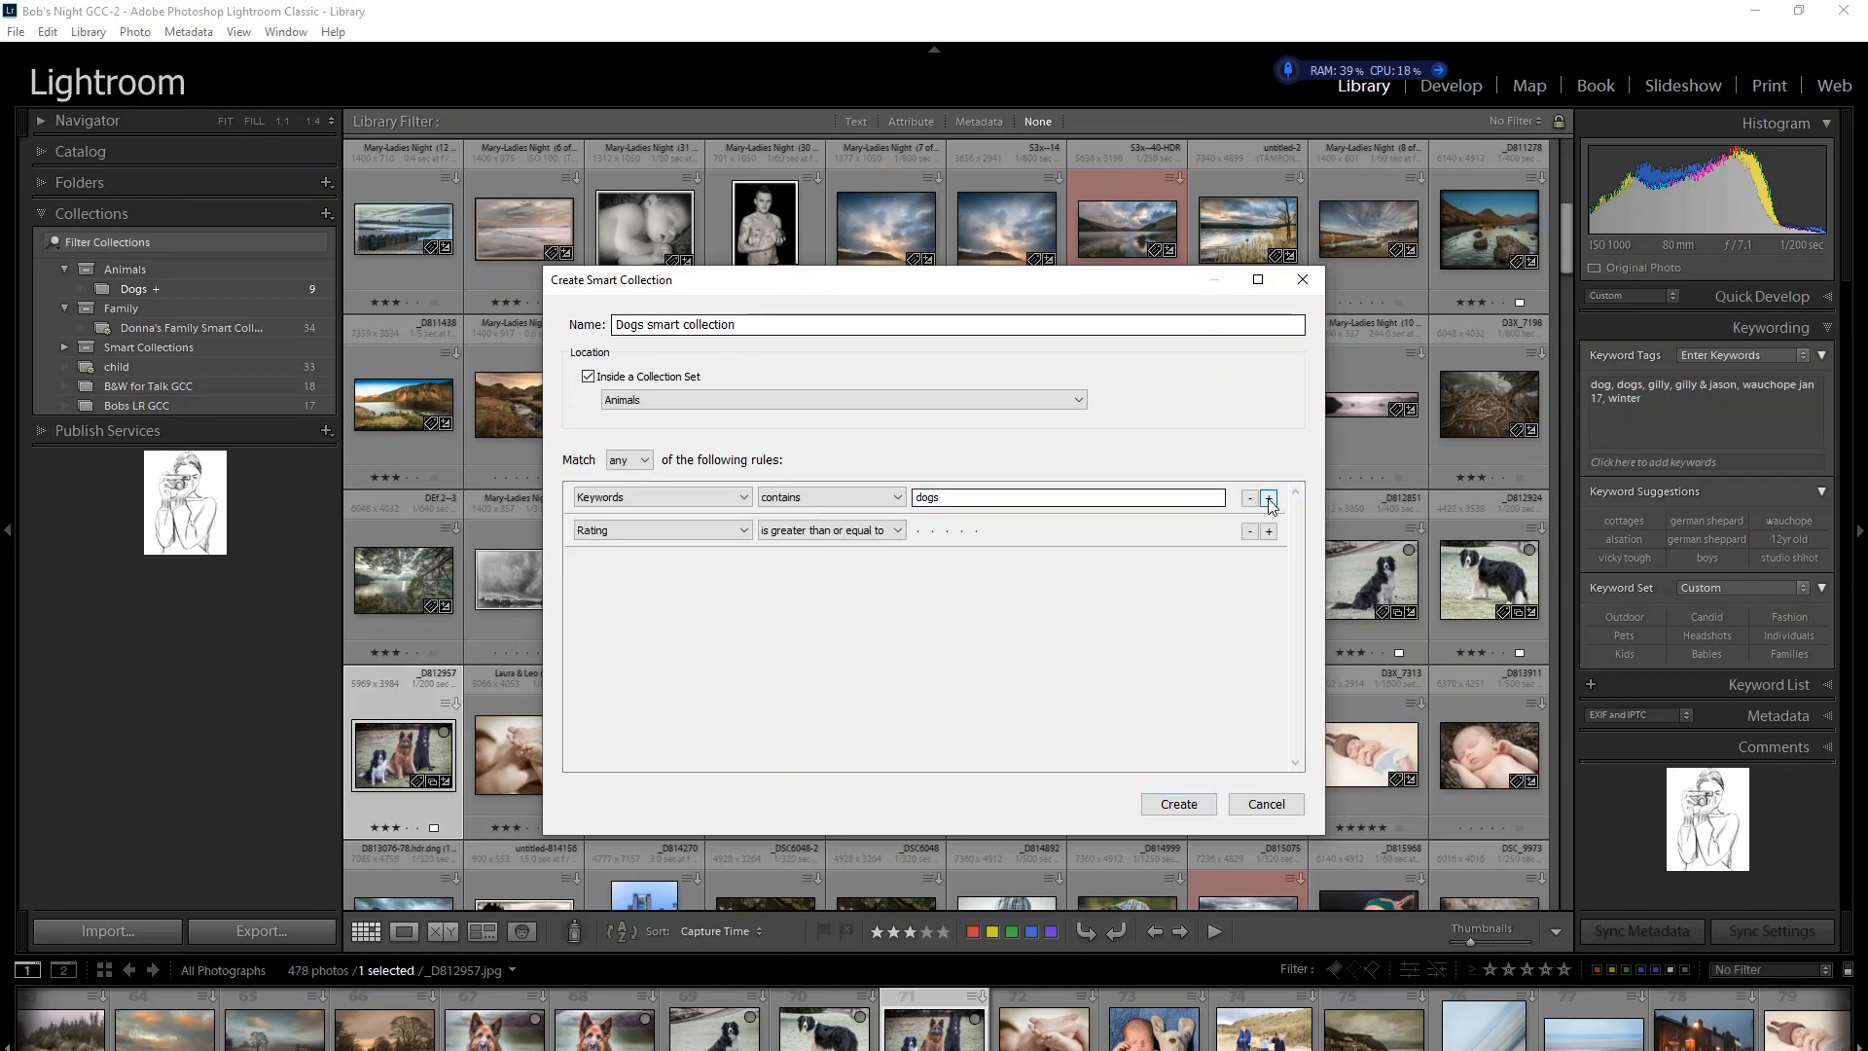
Set the second rule to Rating is greater than or equal to three stars.
{"action": "left_click", "coordinate": [743, 529]}
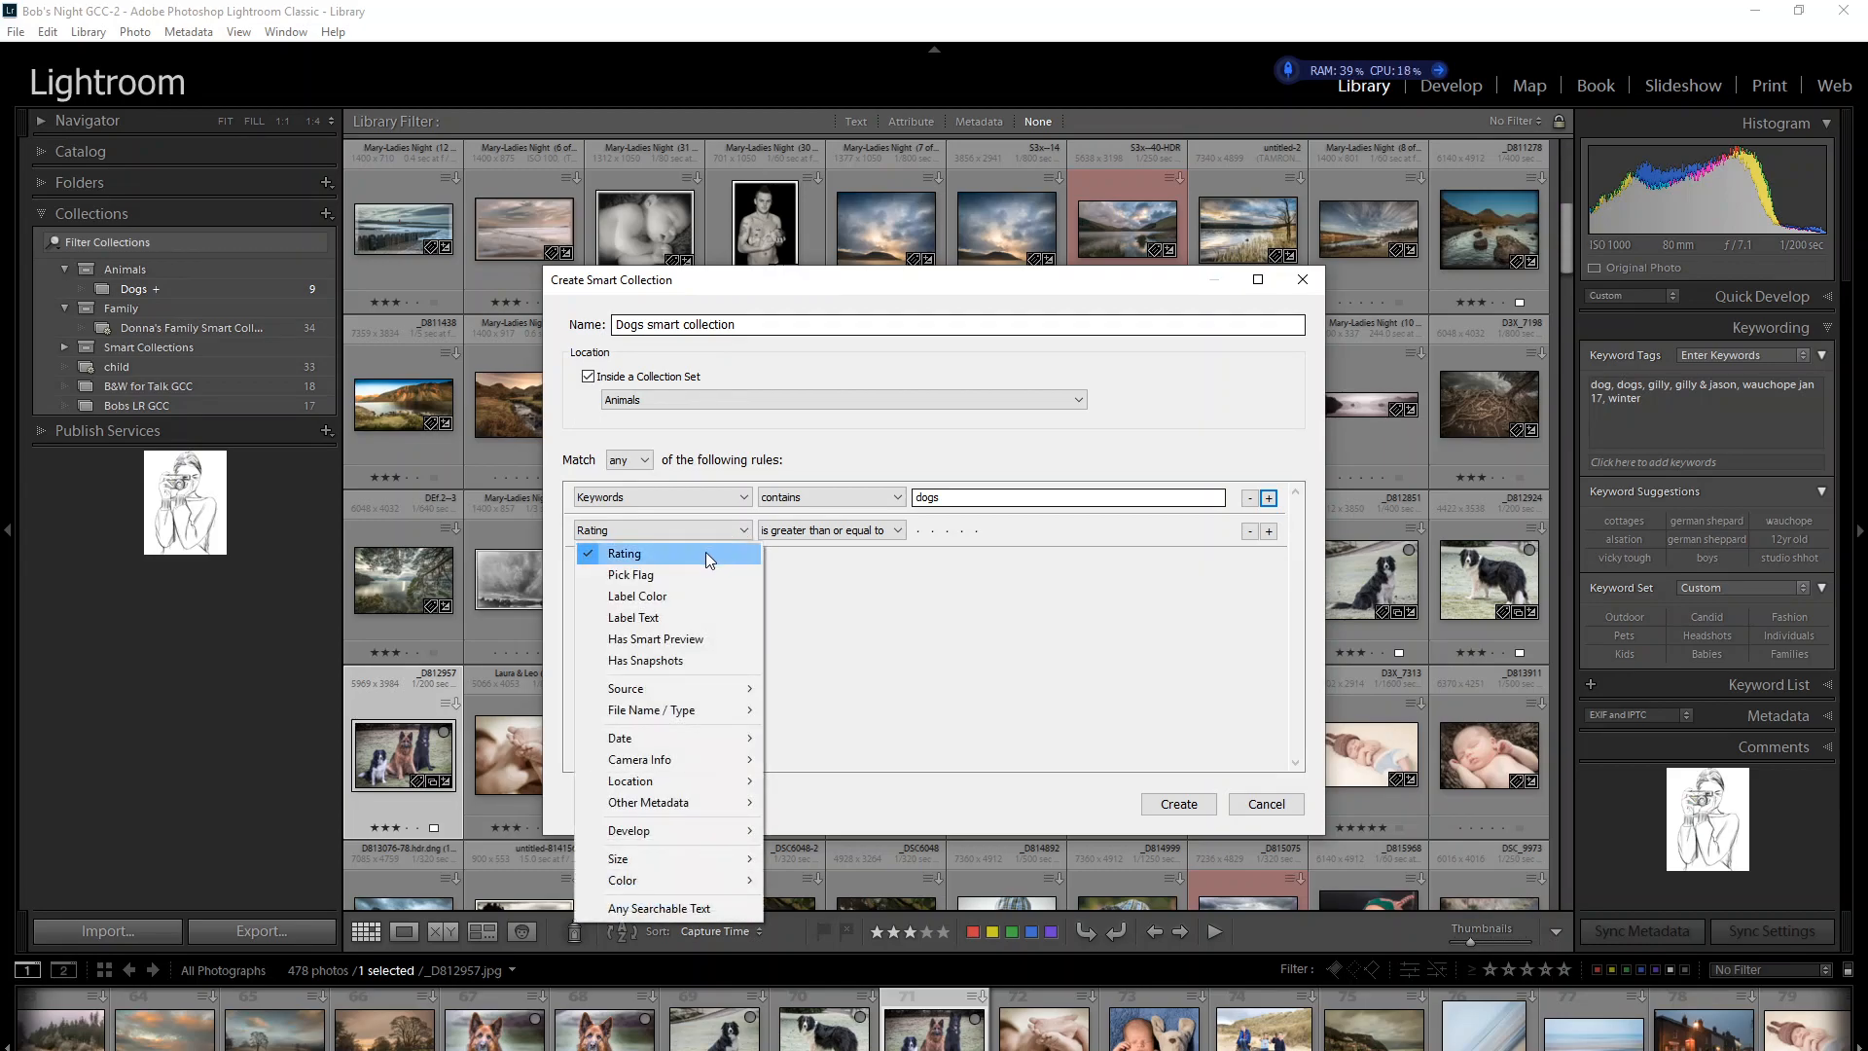
{"action": "left_click", "coordinate": [704, 552]}
{"action": "left_click", "coordinate": [946, 532]}
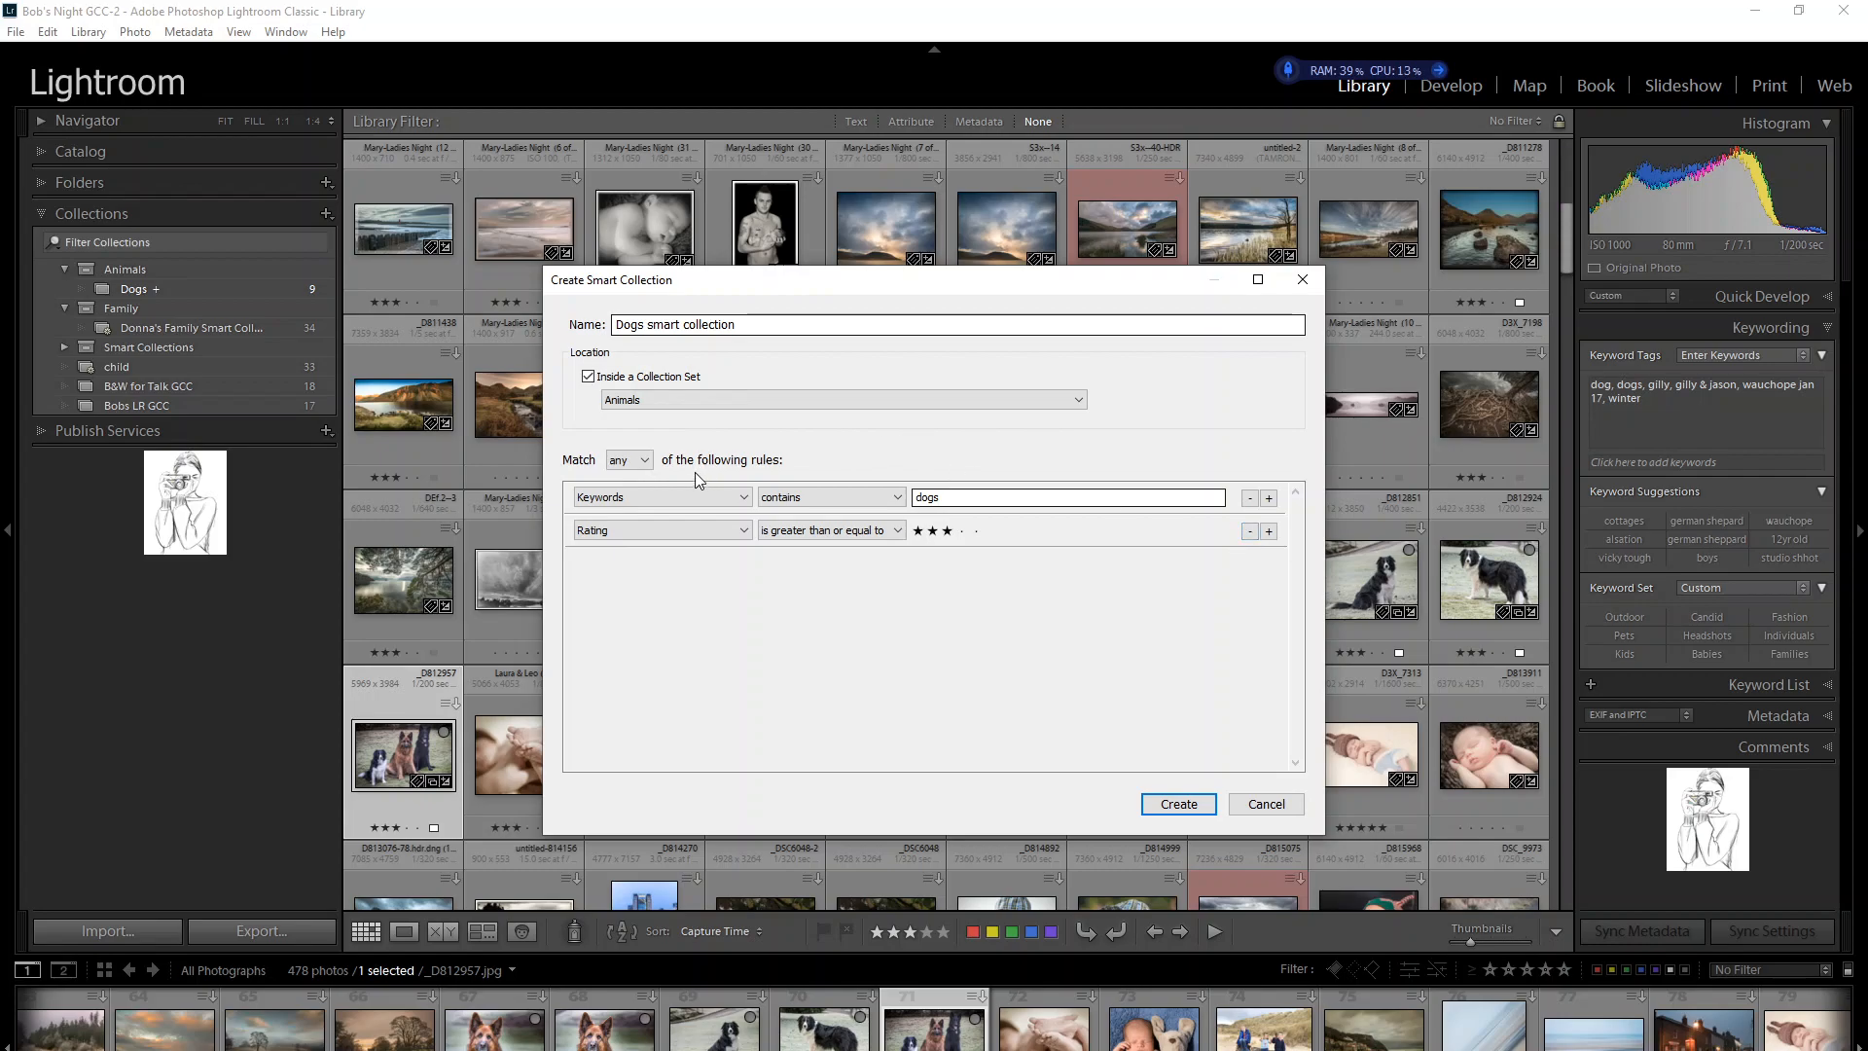
Switch the smart collection to match all rules, remove the Rating rule, and create the collection.
{"action": "left_click", "coordinate": [645, 464]}
{"action": "left_click", "coordinate": [648, 506]}
{"action": "left_click", "coordinate": [1251, 531]}
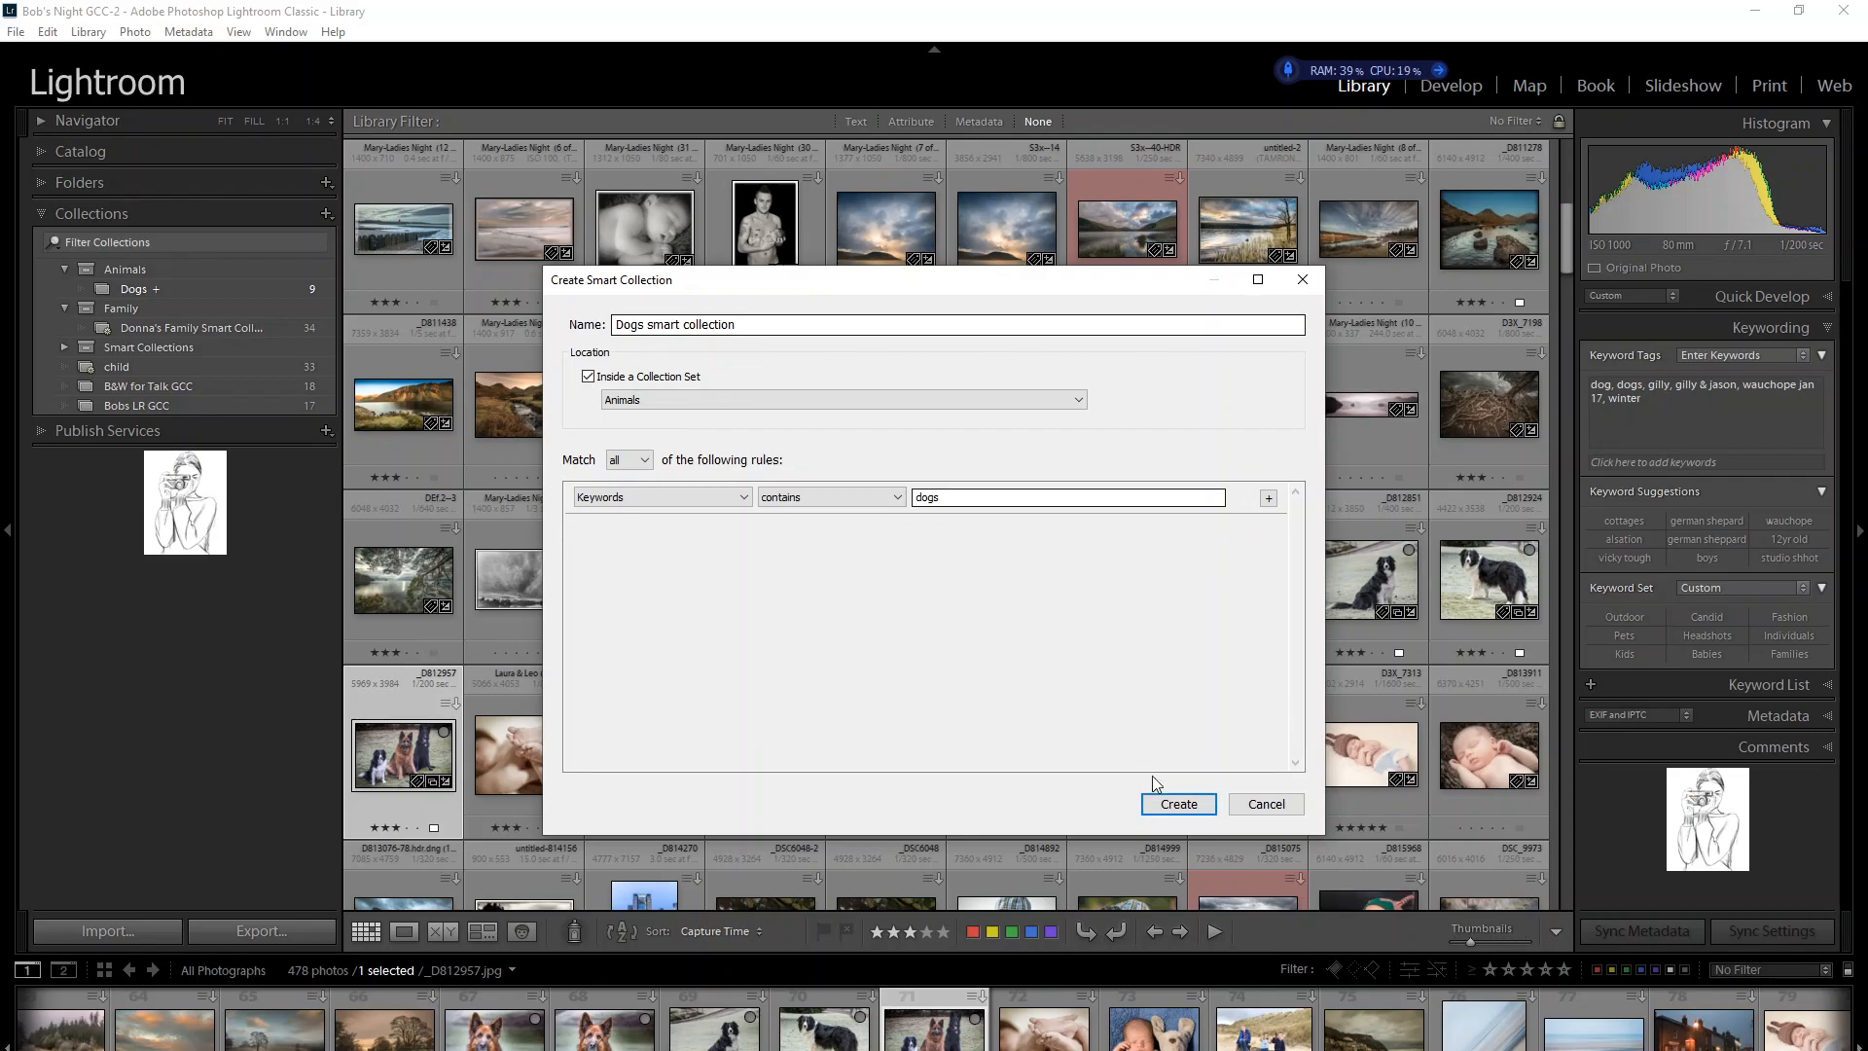
{"action": "left_click", "coordinate": [1202, 809]}
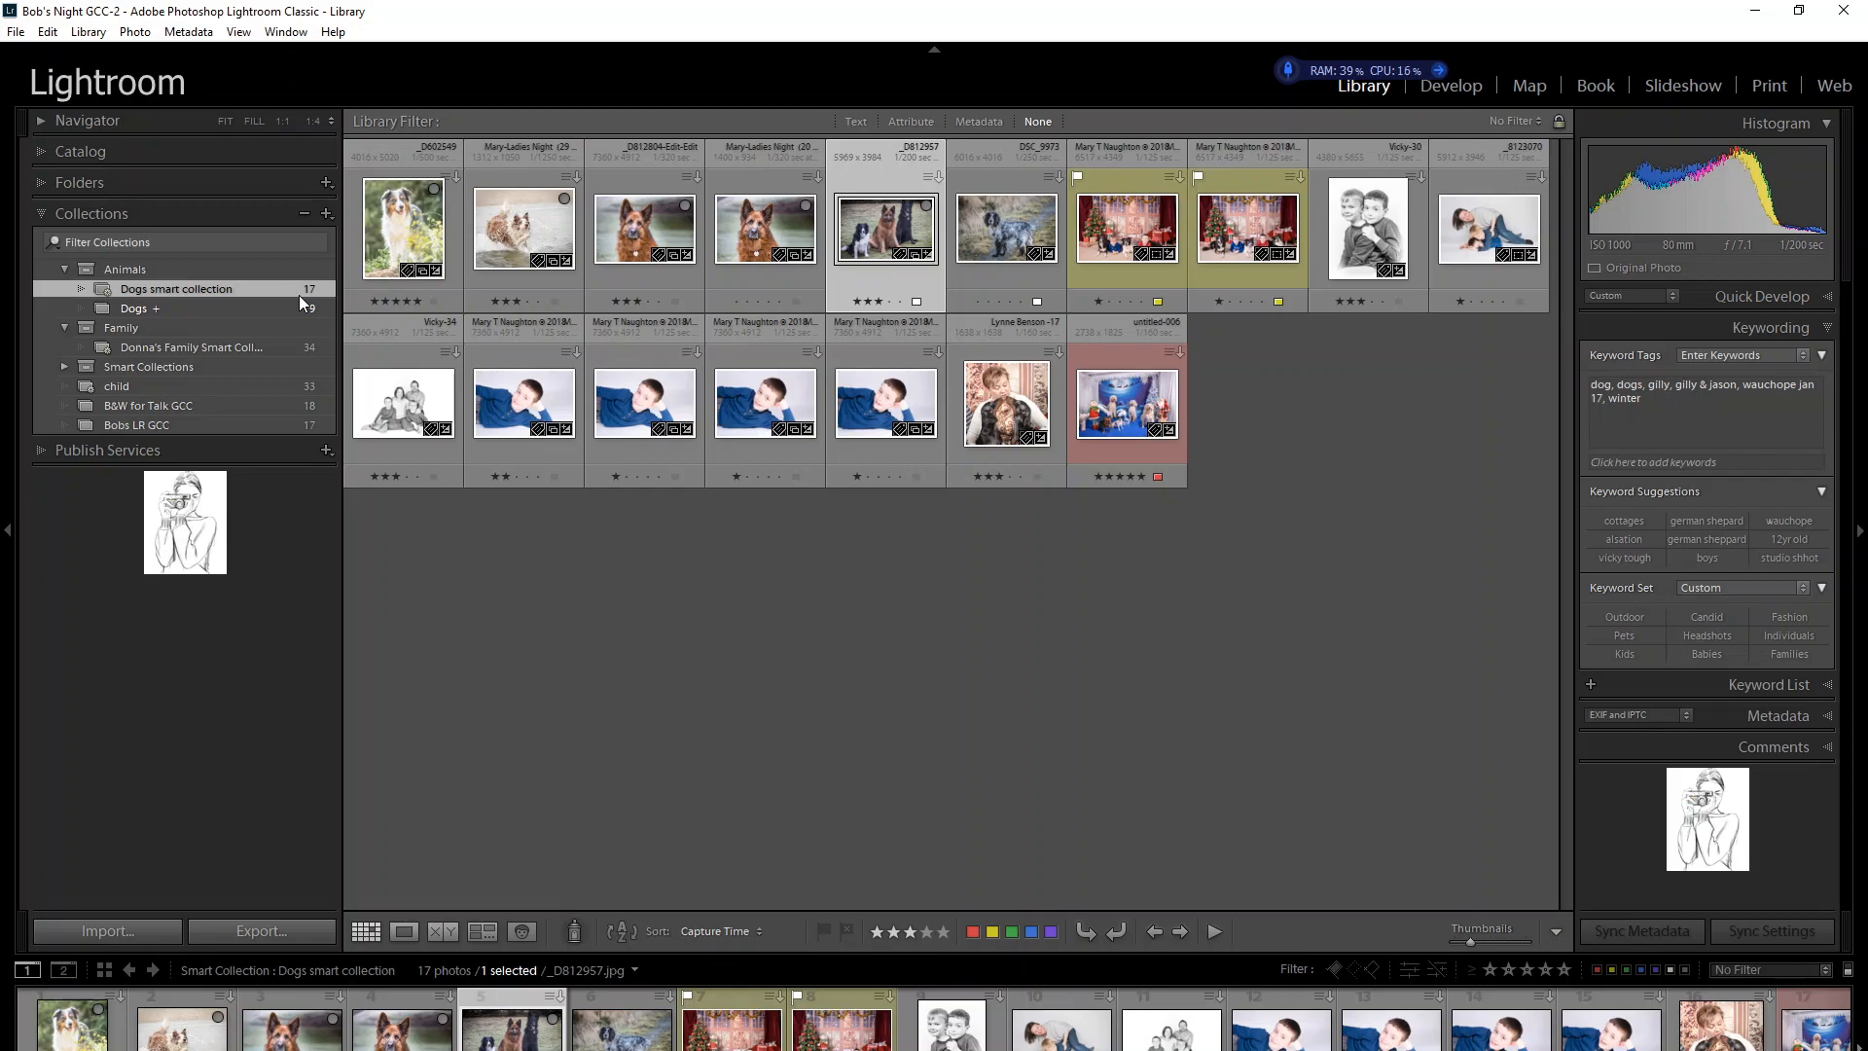
View one of the photos of the boy in the blue sweater enlarged, and return to the grid.
{"action": "double_click", "coordinate": [769, 398]}
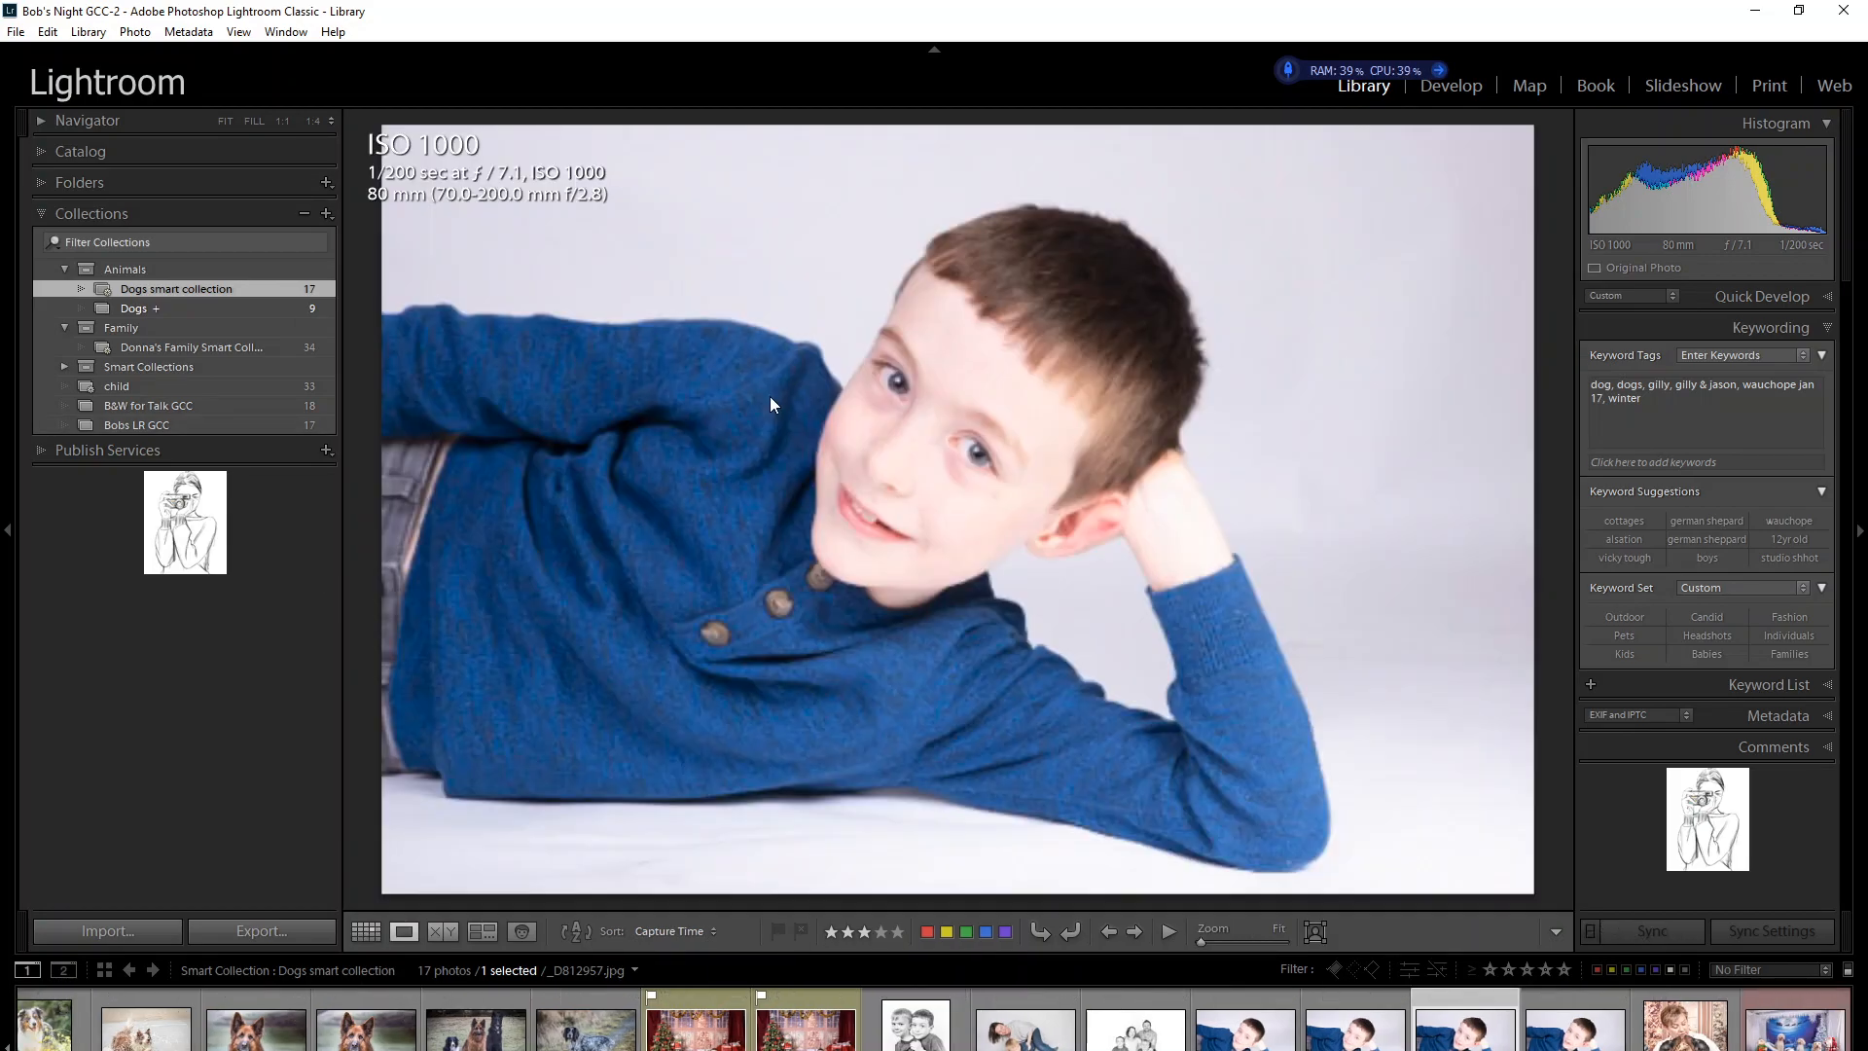
{"action": "left_click", "coordinate": [366, 931]}
{"action": "mouse_move", "coordinate": [1356, 214]}
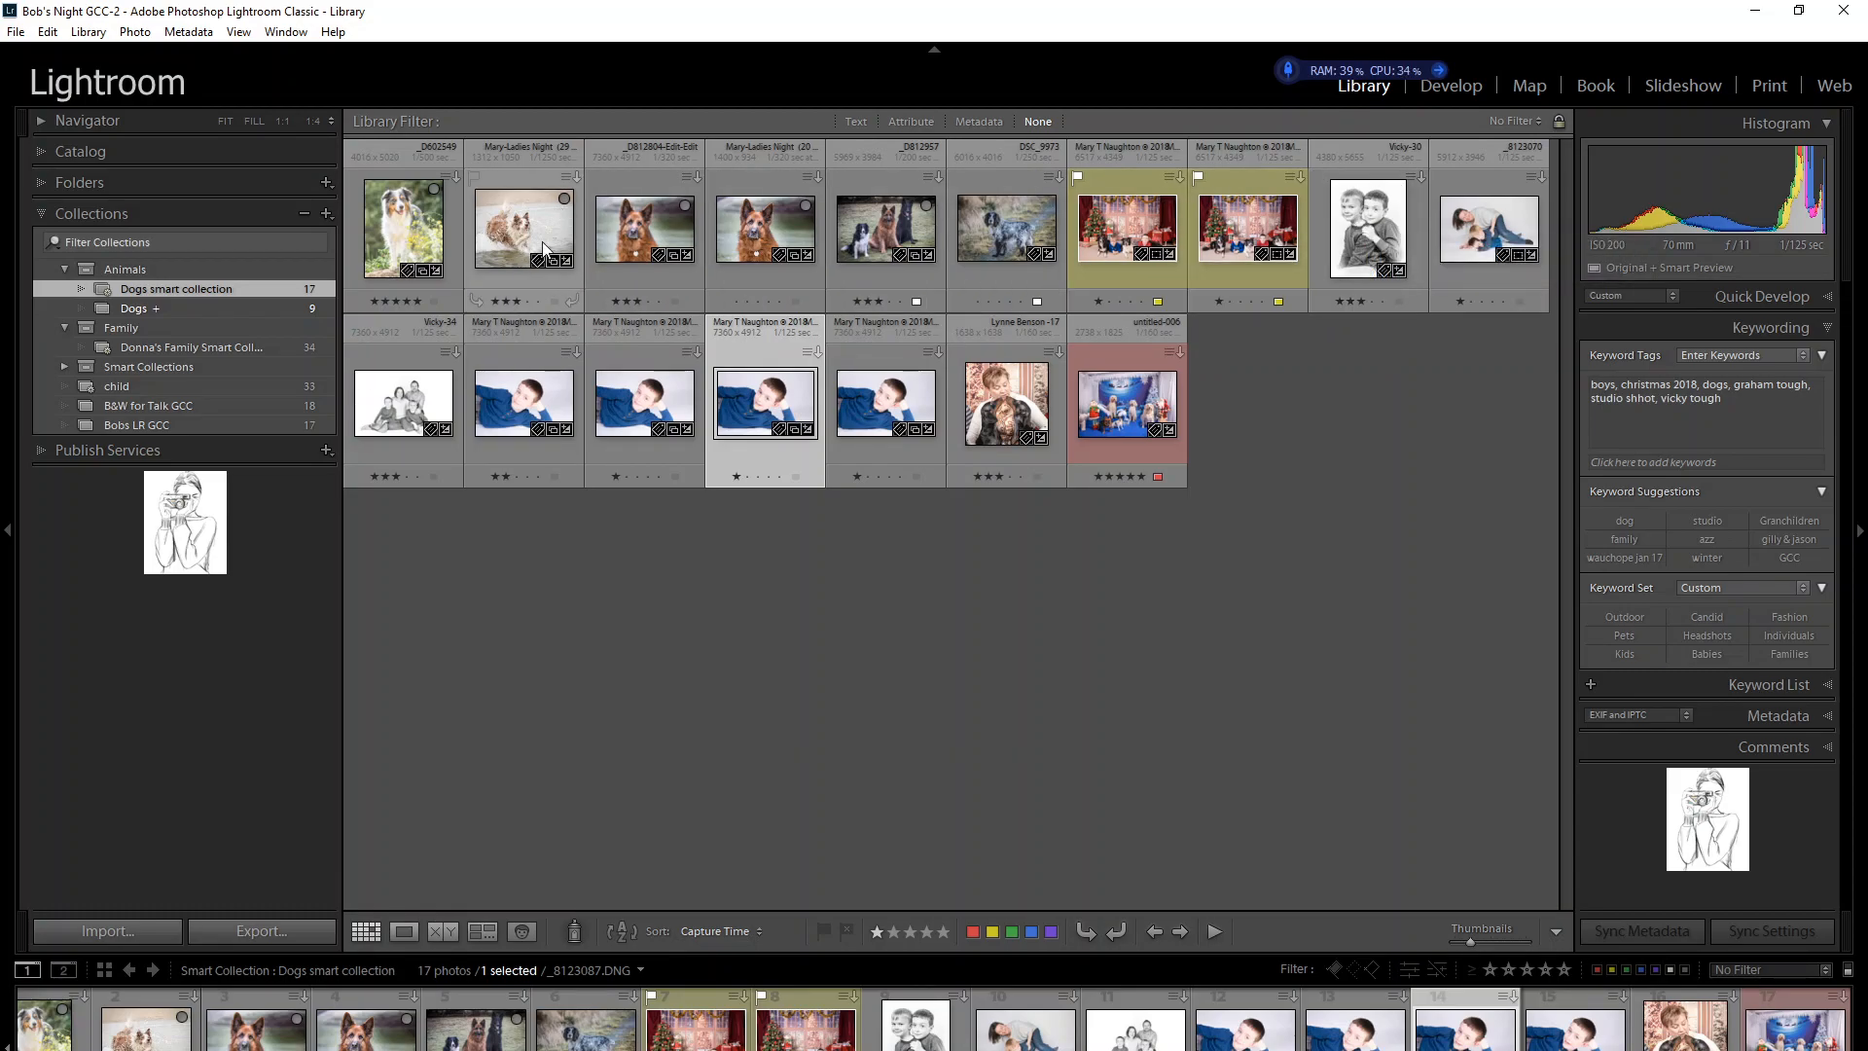
Add the black-and-white group portrait and the four blue-sweater photos to the Dogs target collection, and remove them again.
{"action": "left_click", "coordinate": [404, 406]}
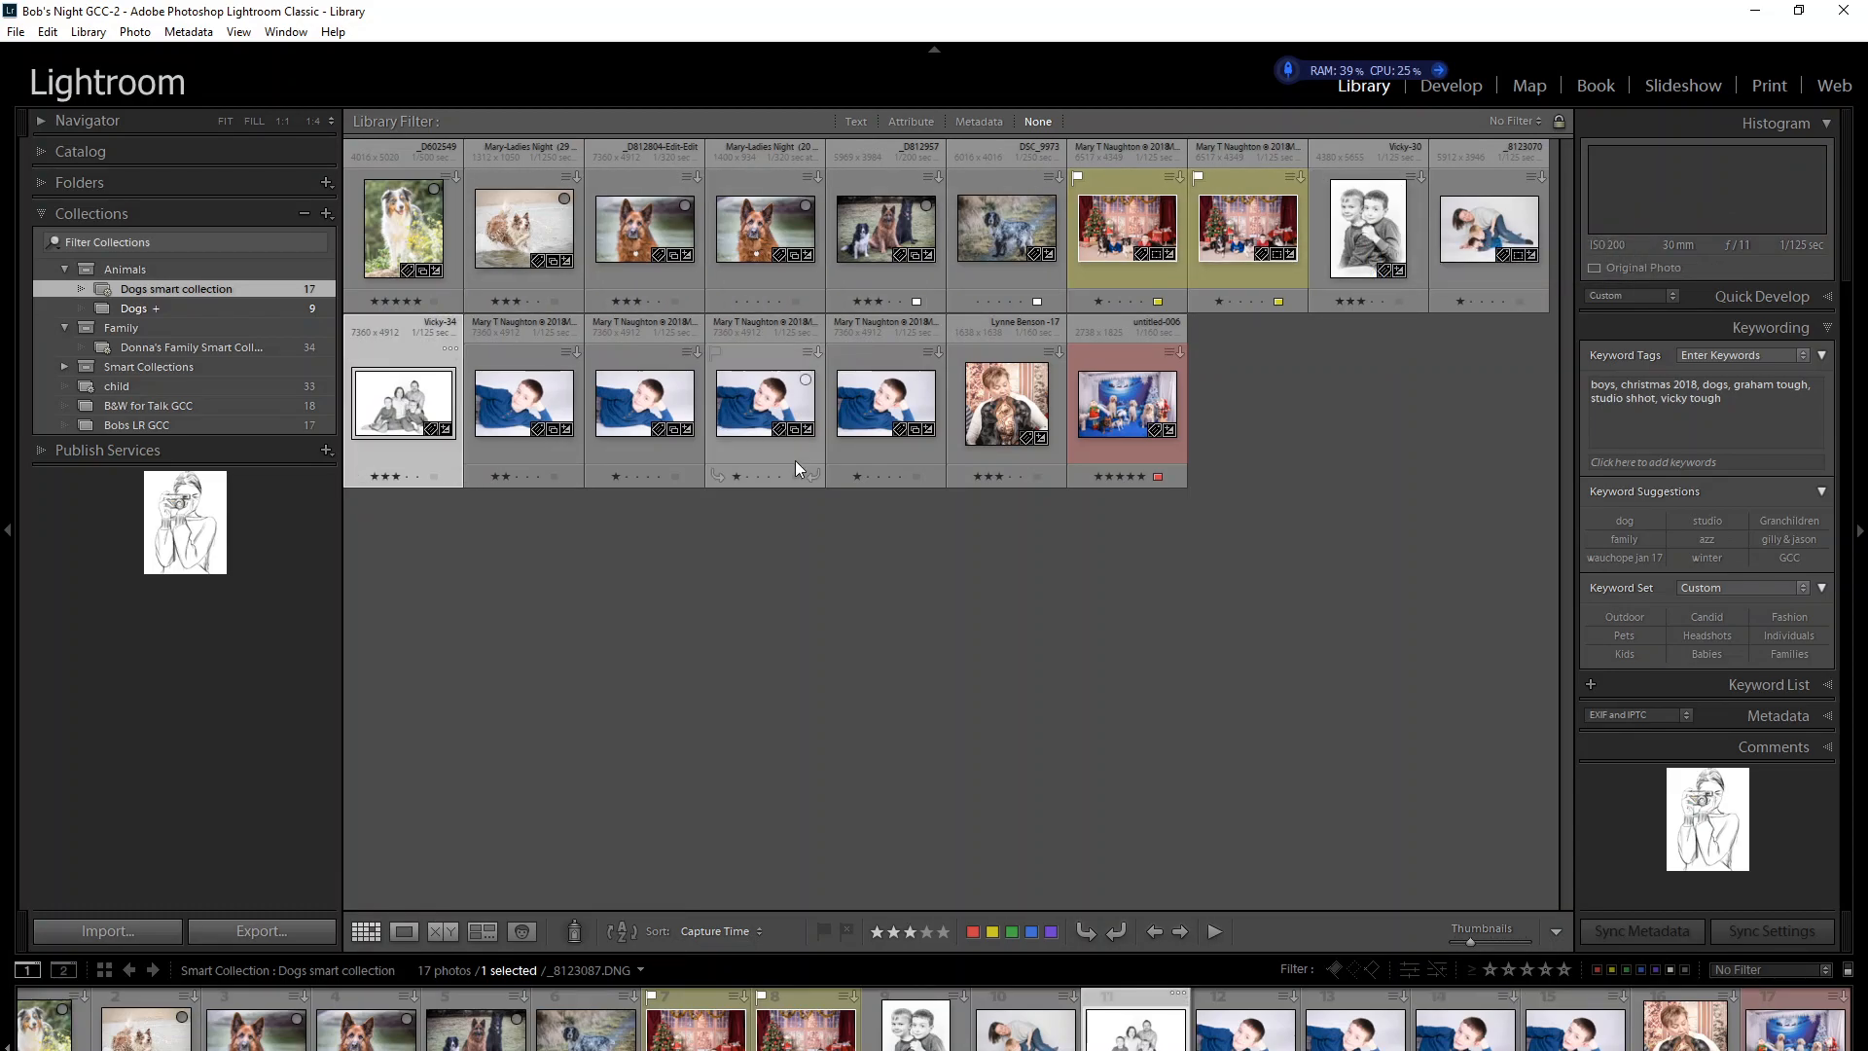
{"action": "left_click", "coordinate": [885, 410], "text": "shift"}
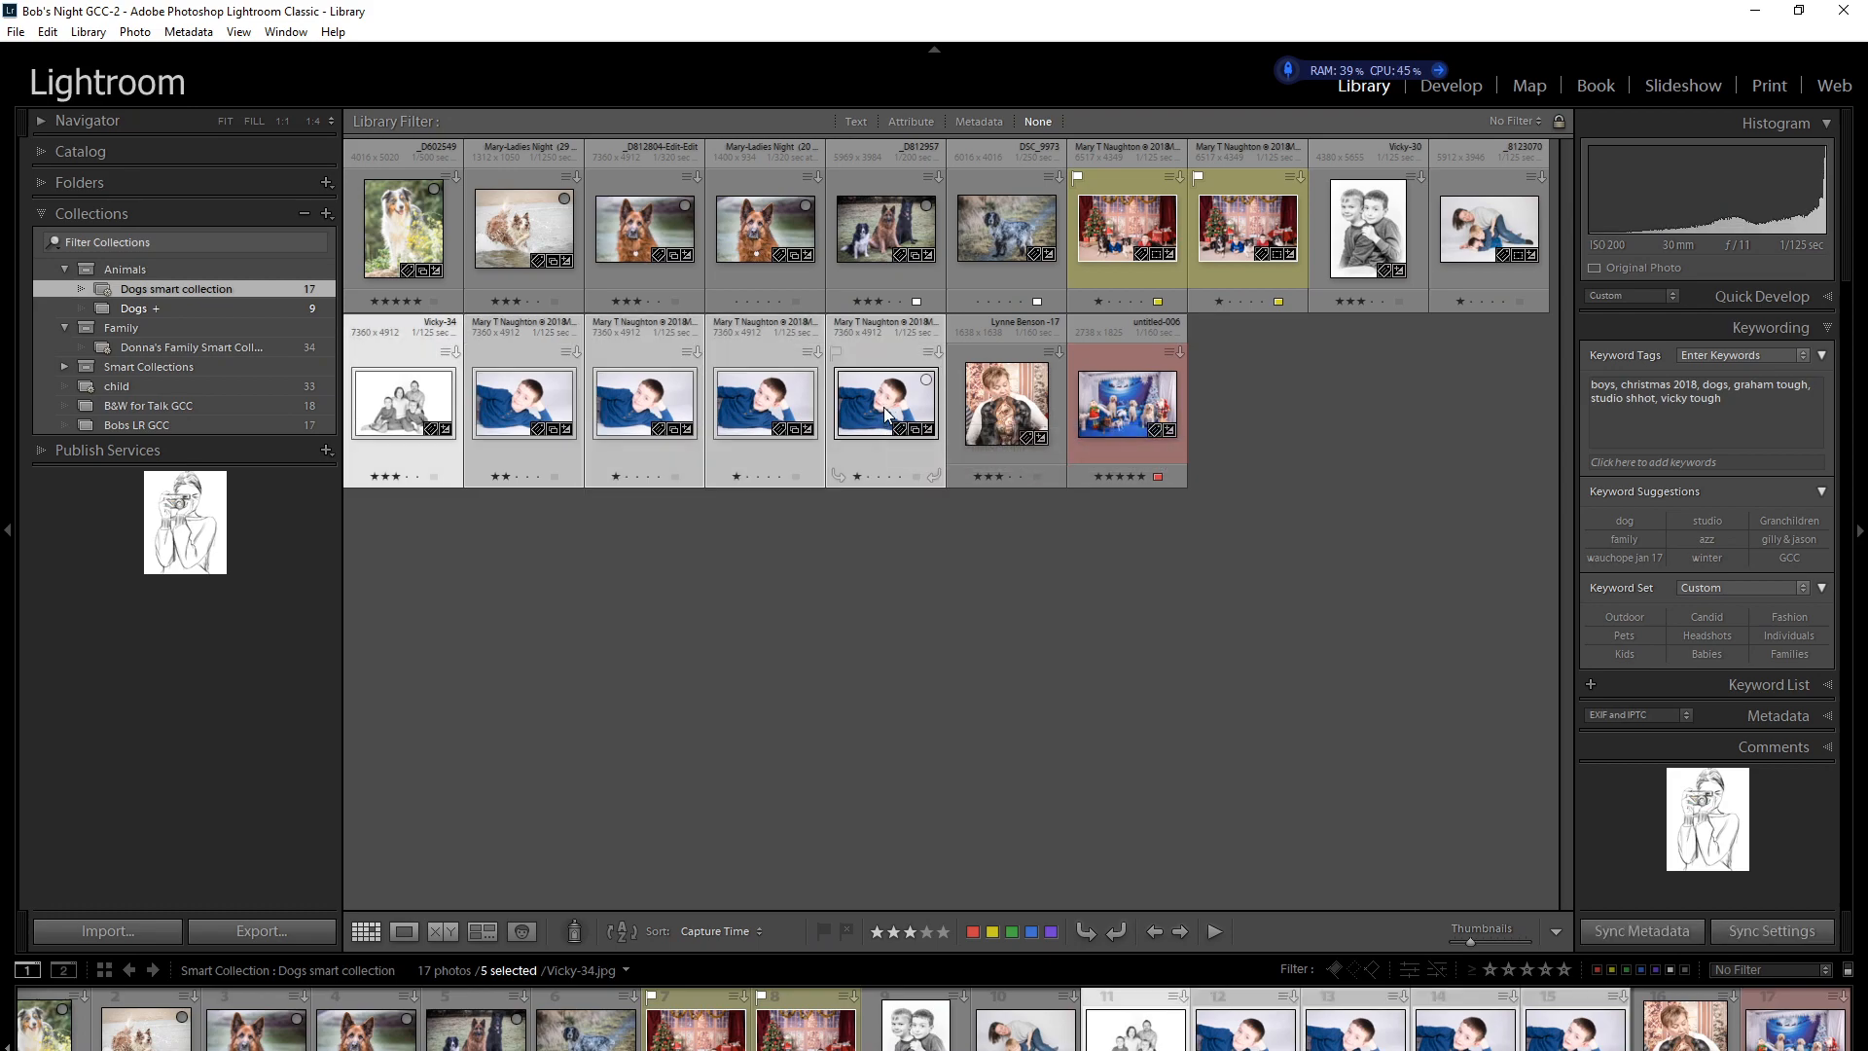
{"action": "key", "text": "b"}
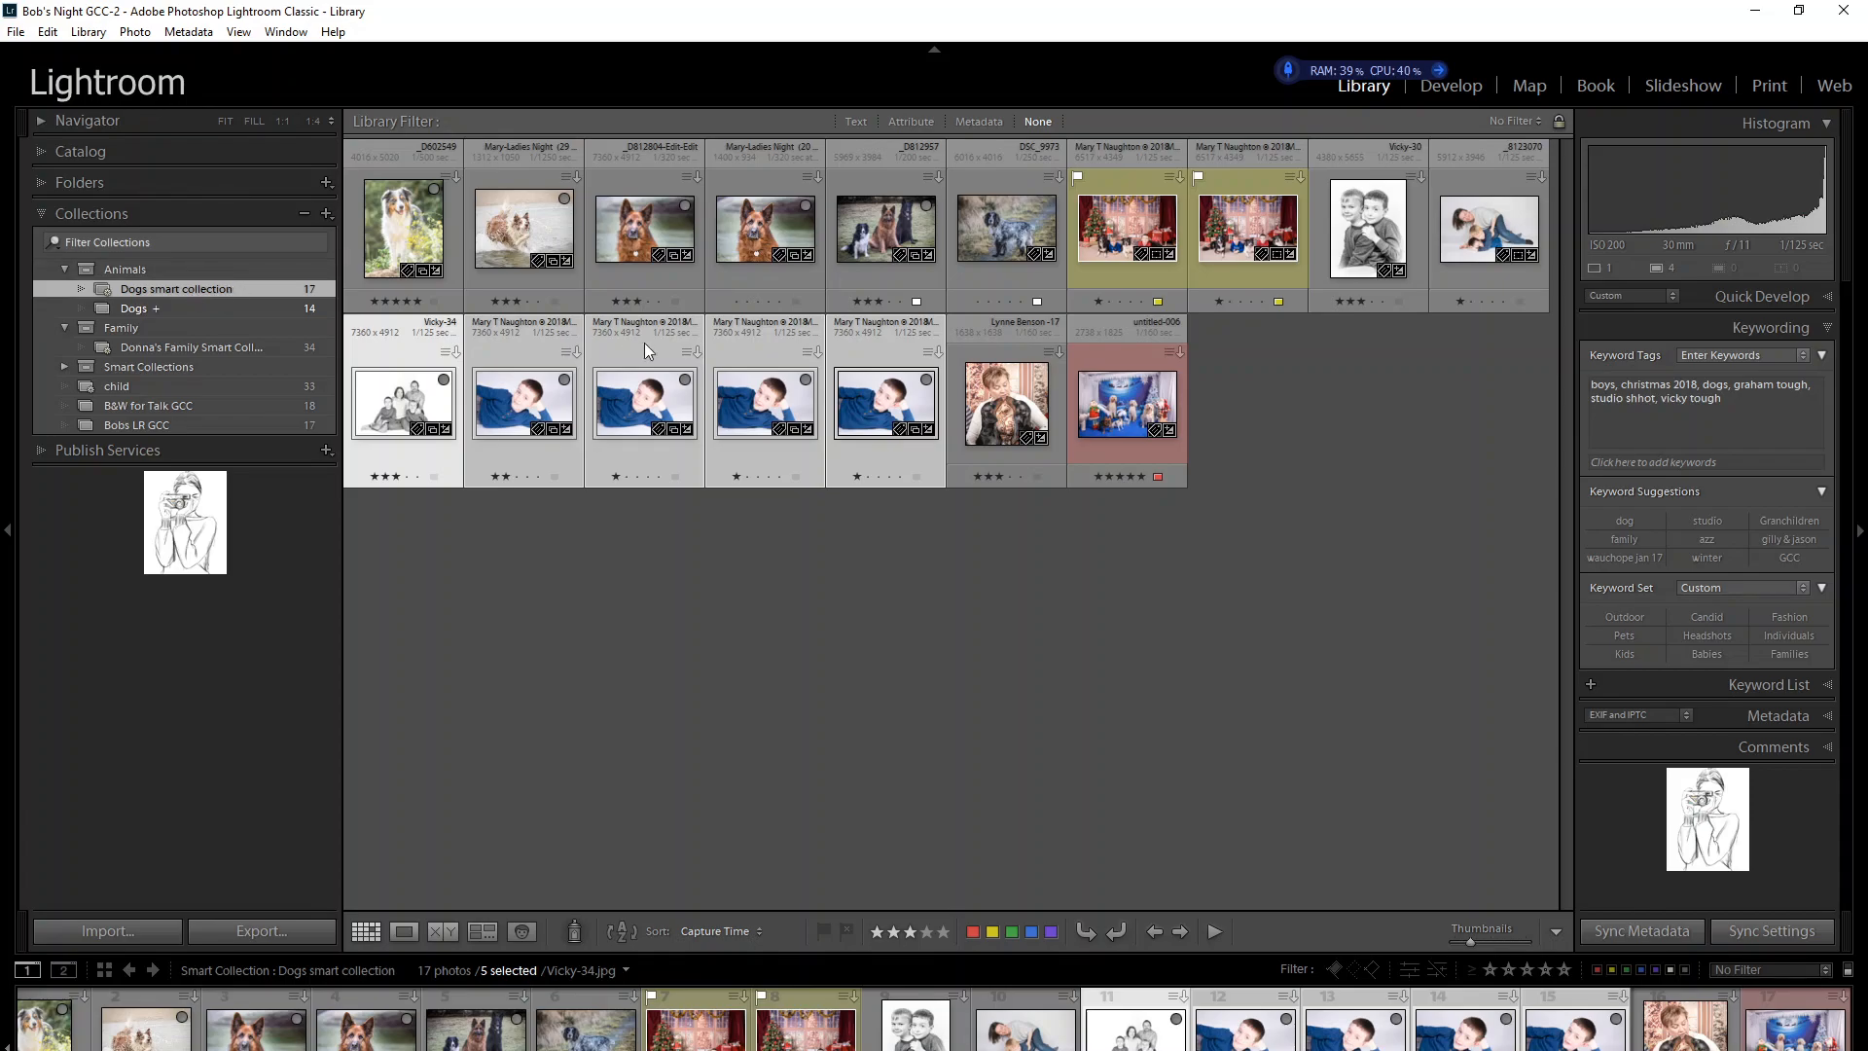
{"action": "key", "text": "b"}
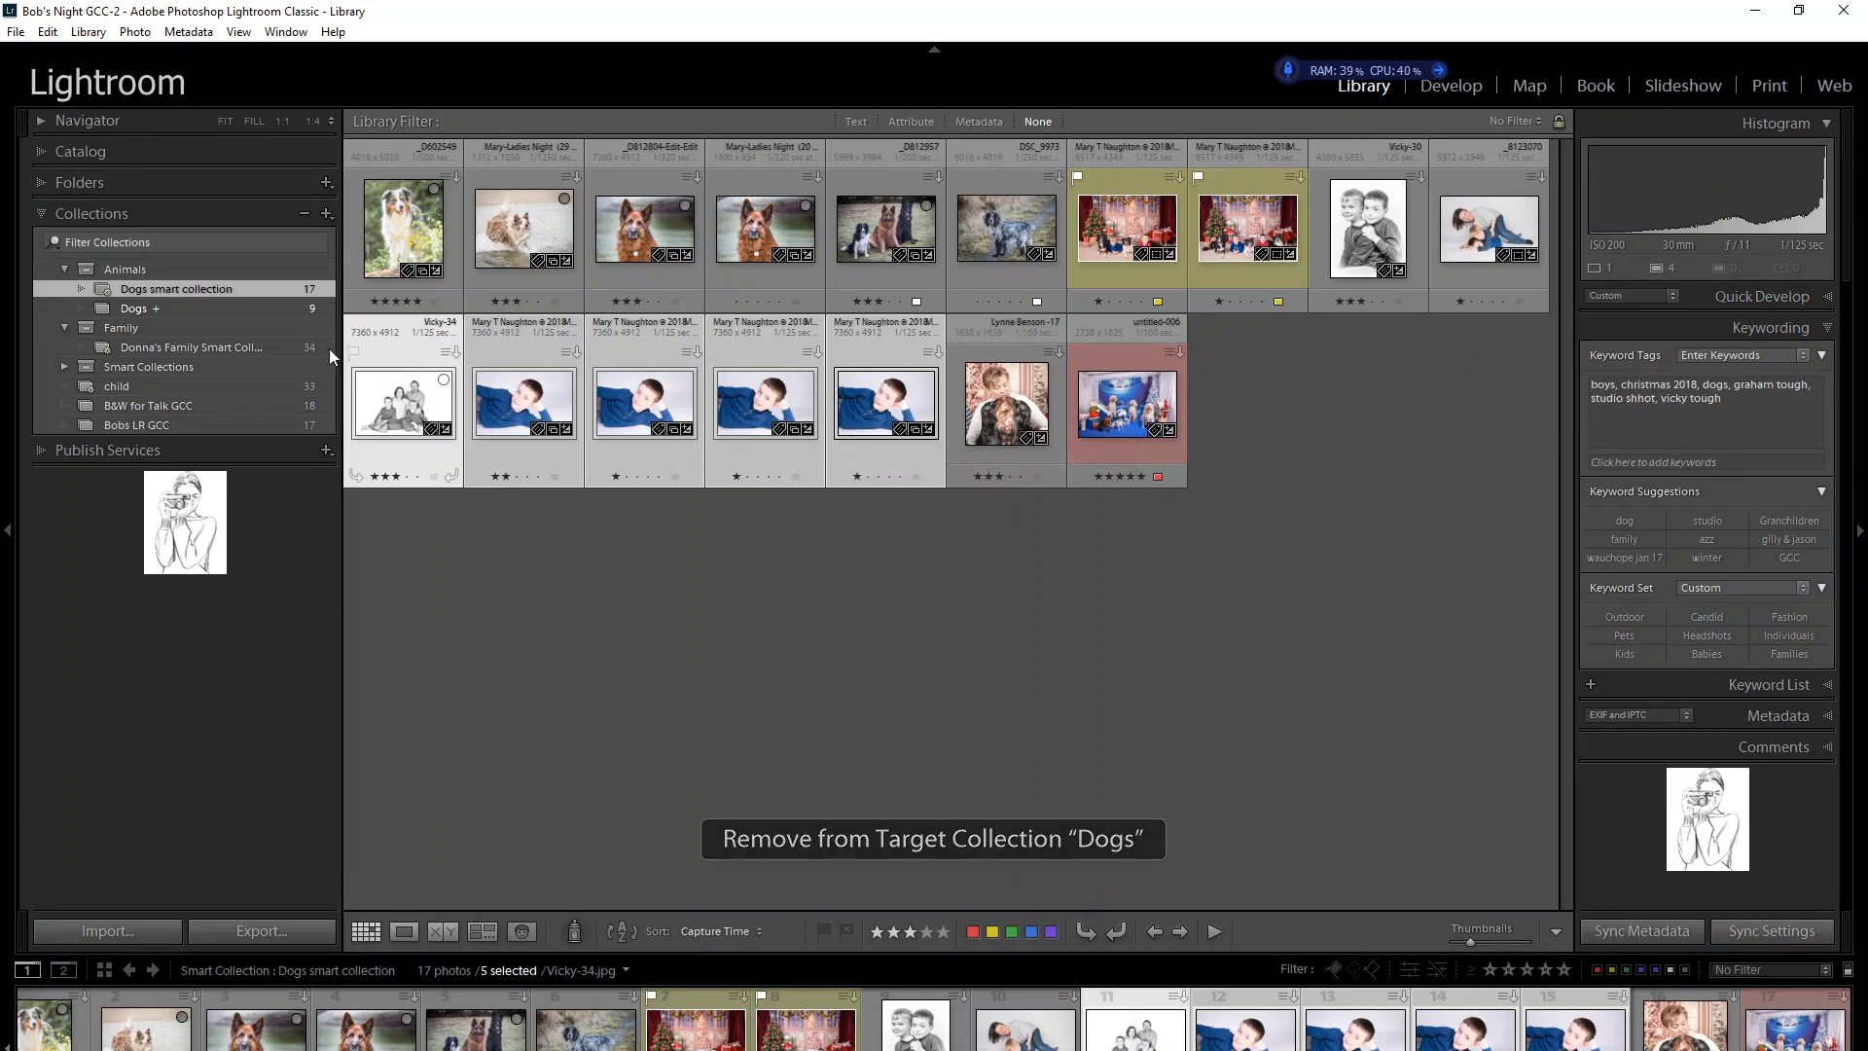
Examine the commands available for the Dogs smart collection and for the black-and-white group portrait and blue-sweater photos in it.
{"action": "right_click", "coordinate": [174, 292]}
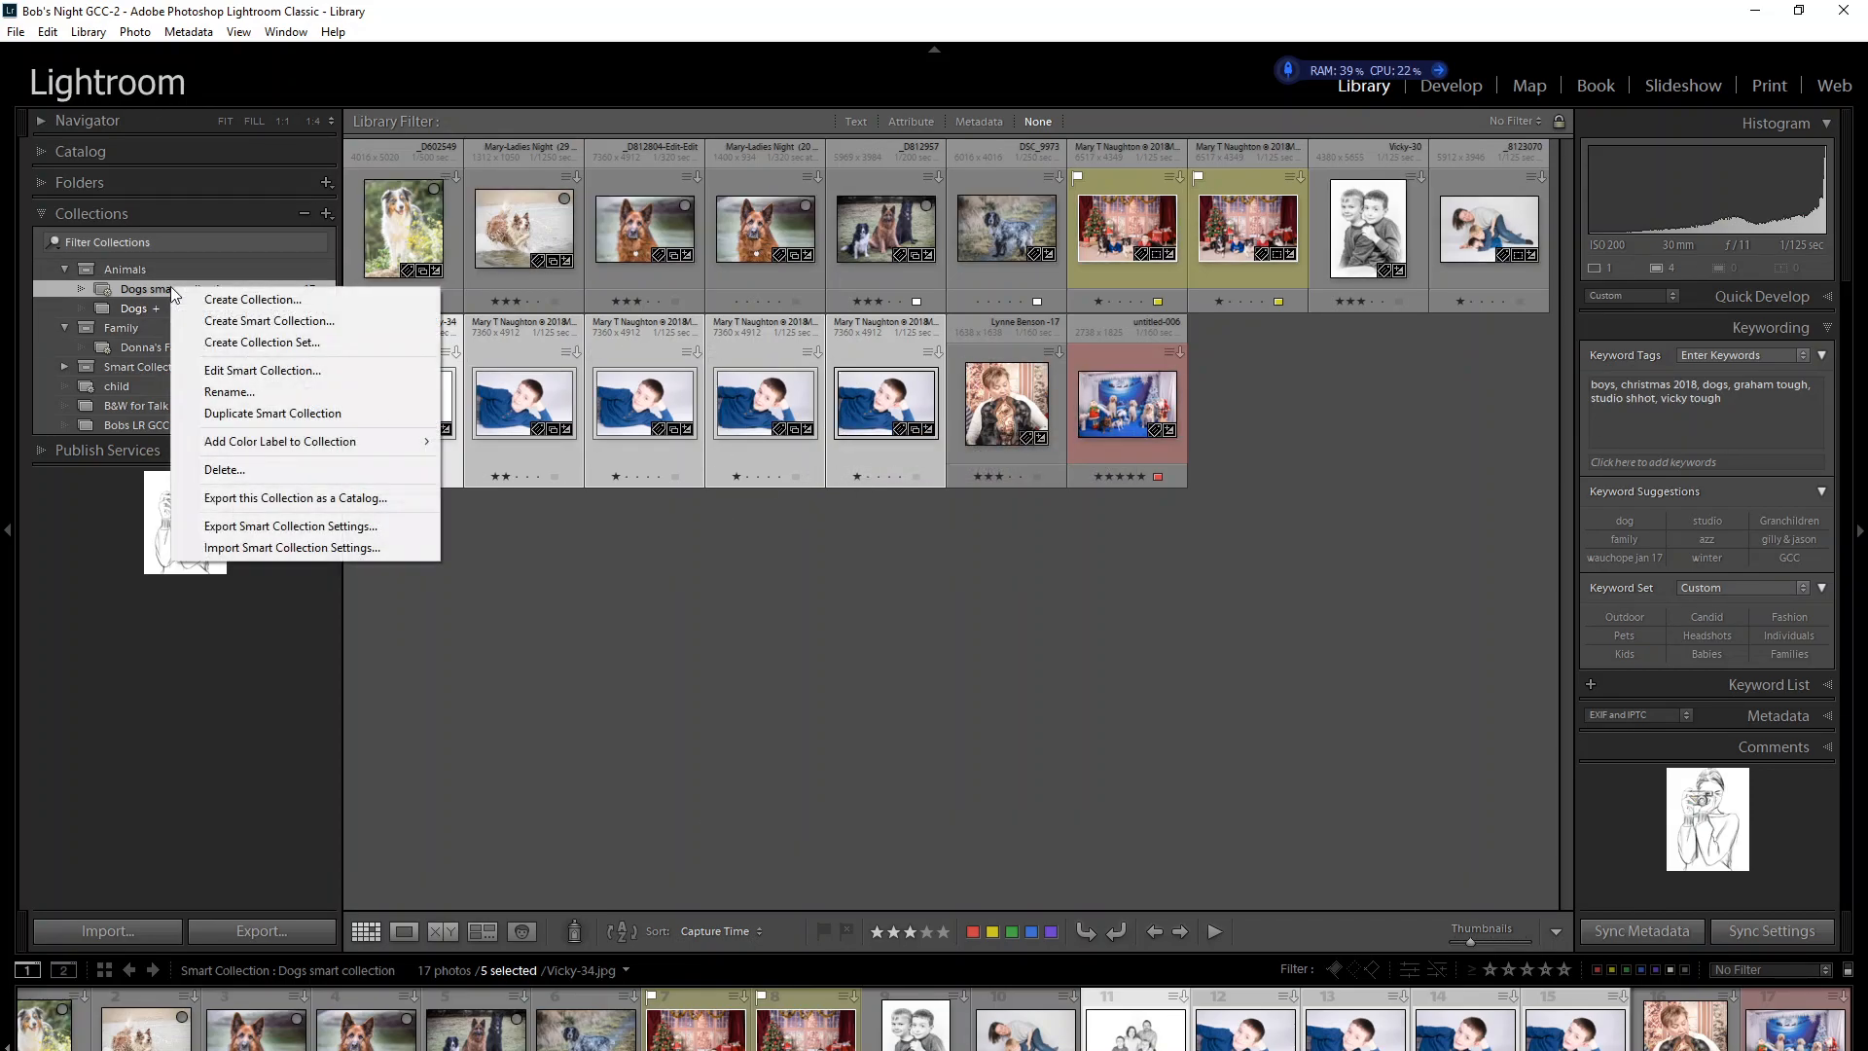
{"action": "mouse_move", "coordinate": [246, 446]}
{"action": "left_click", "coordinate": [60, 284]}
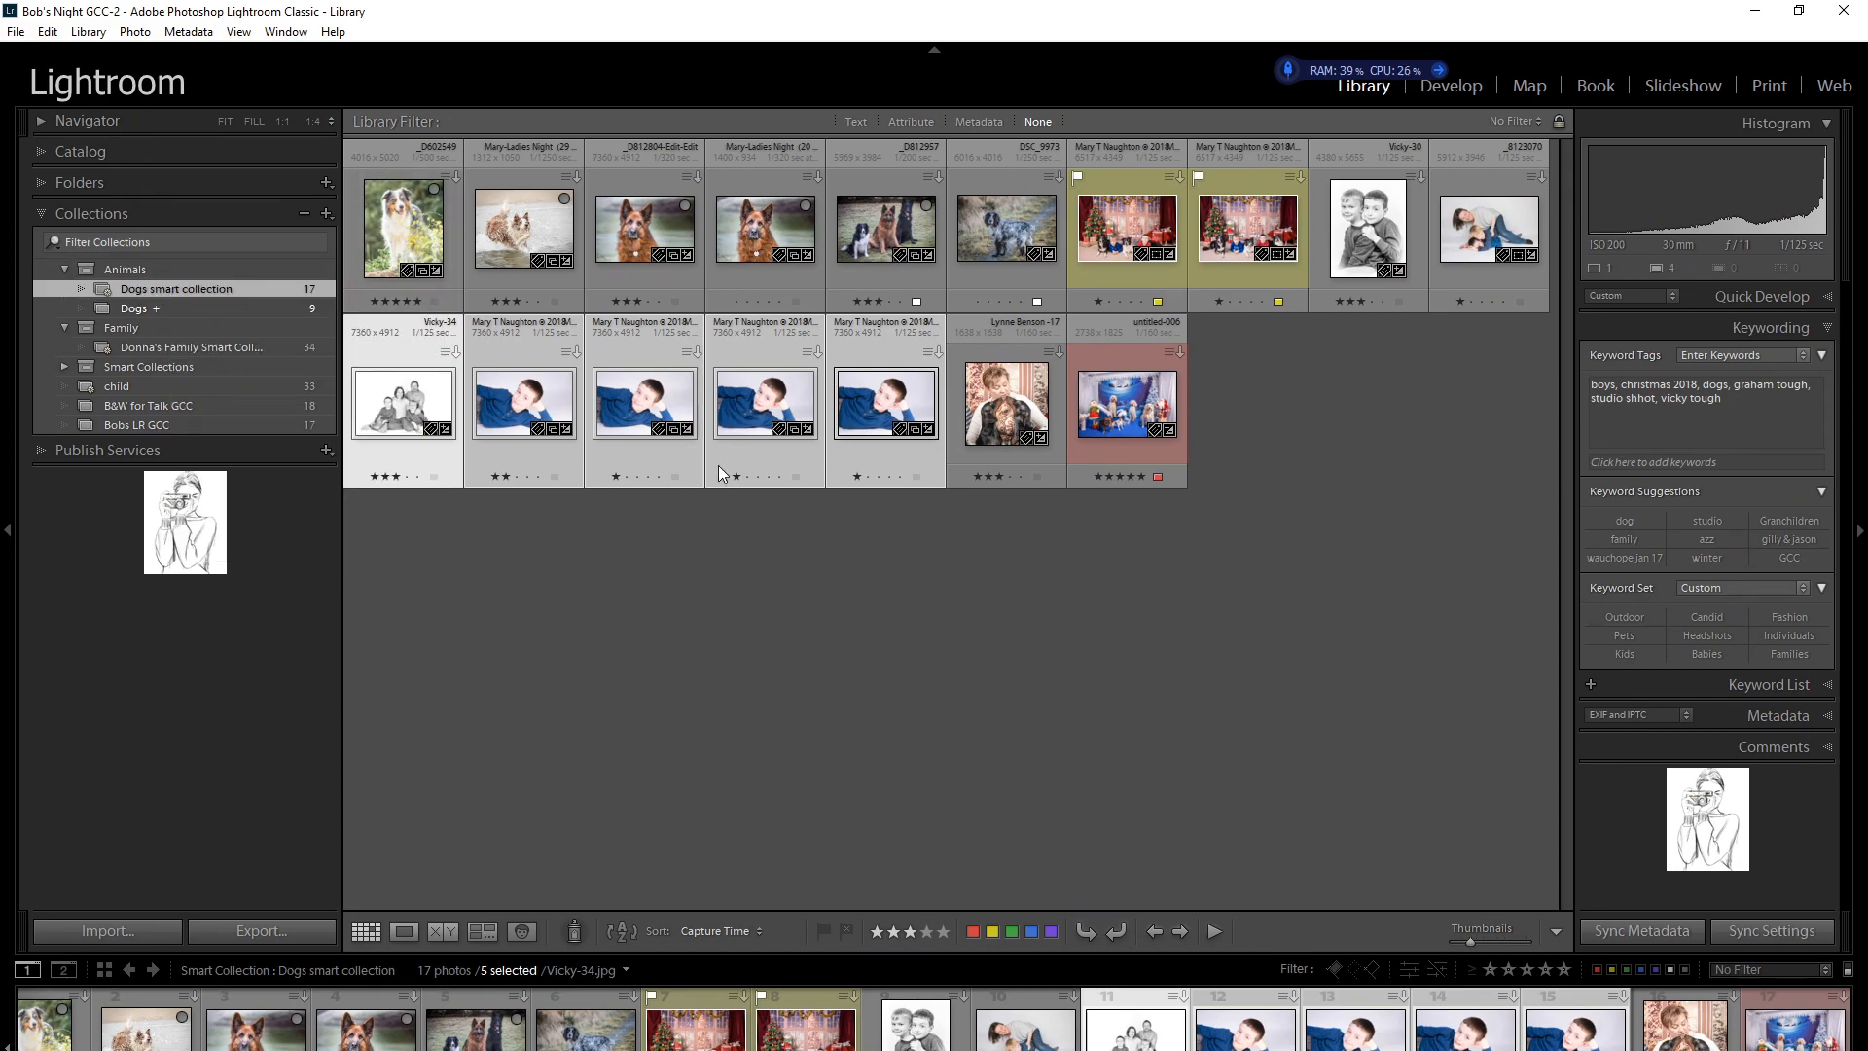
{"action": "left_click", "coordinate": [960, 581]}
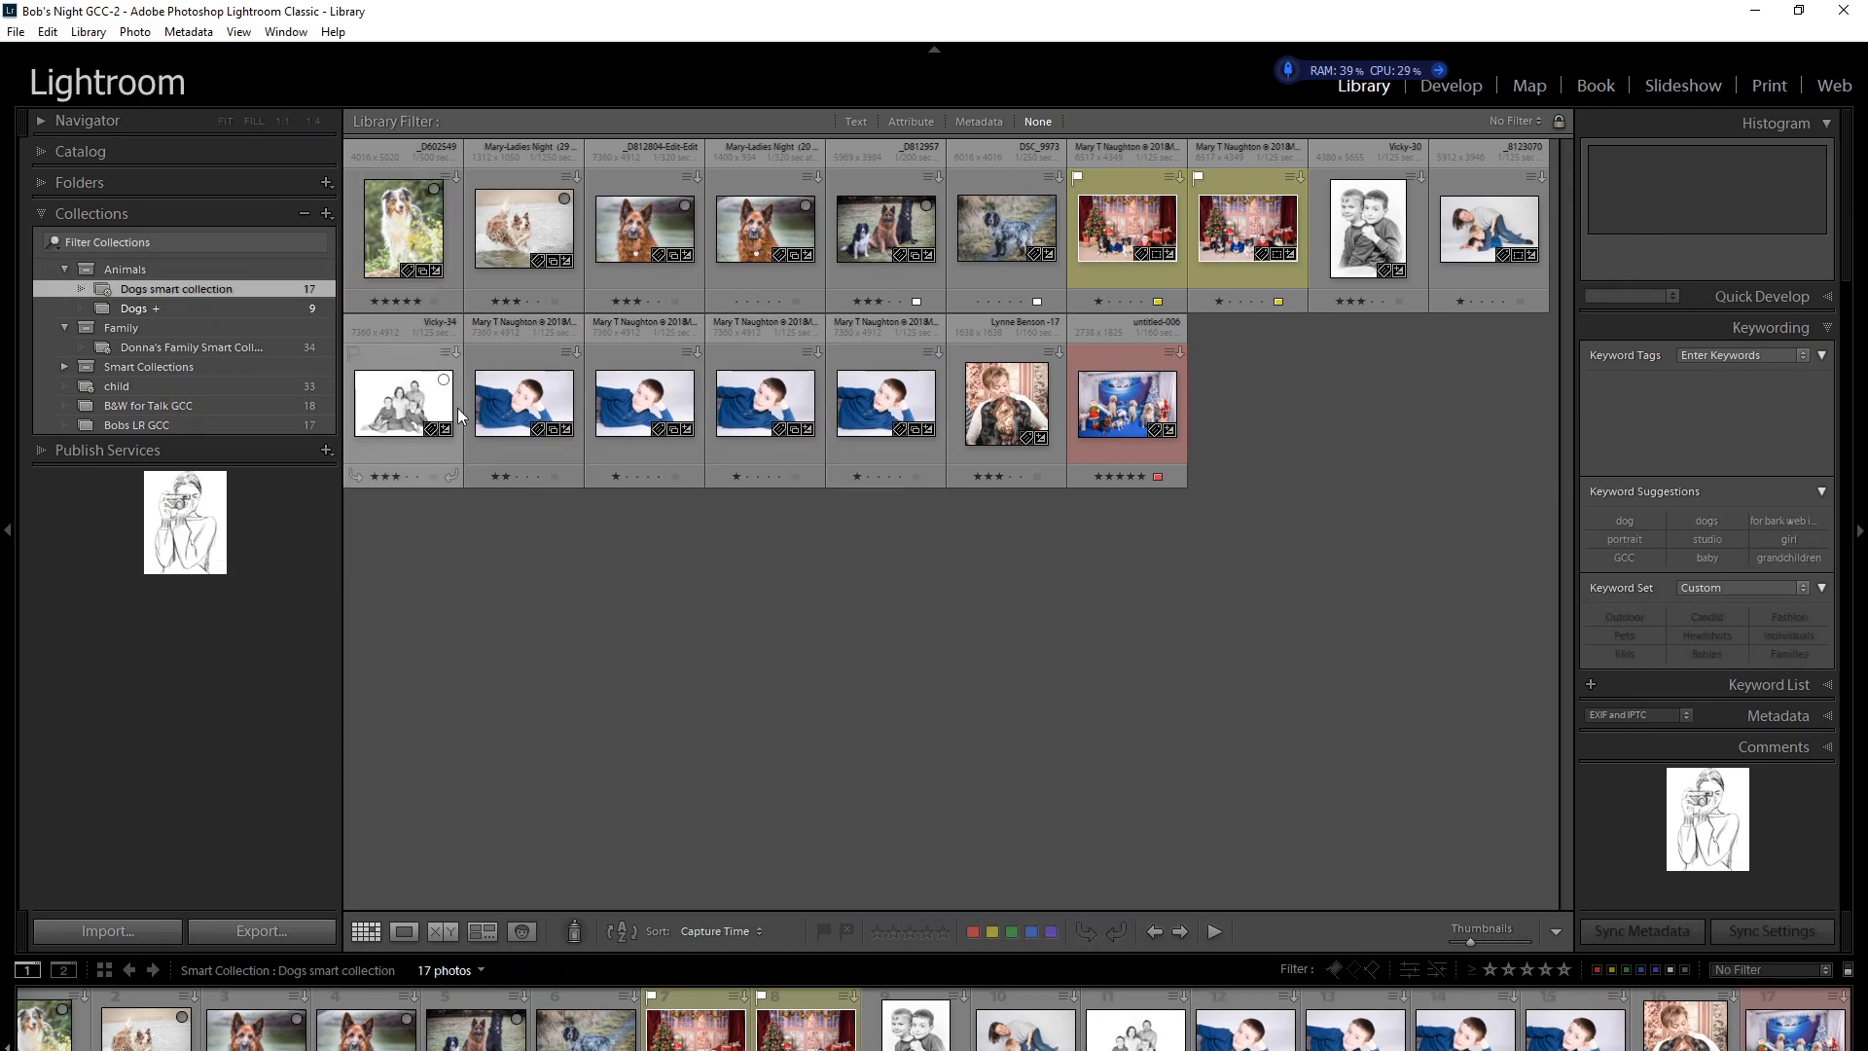
{"action": "left_click", "coordinate": [389, 403]}
{"action": "right_click", "coordinate": [398, 399]}
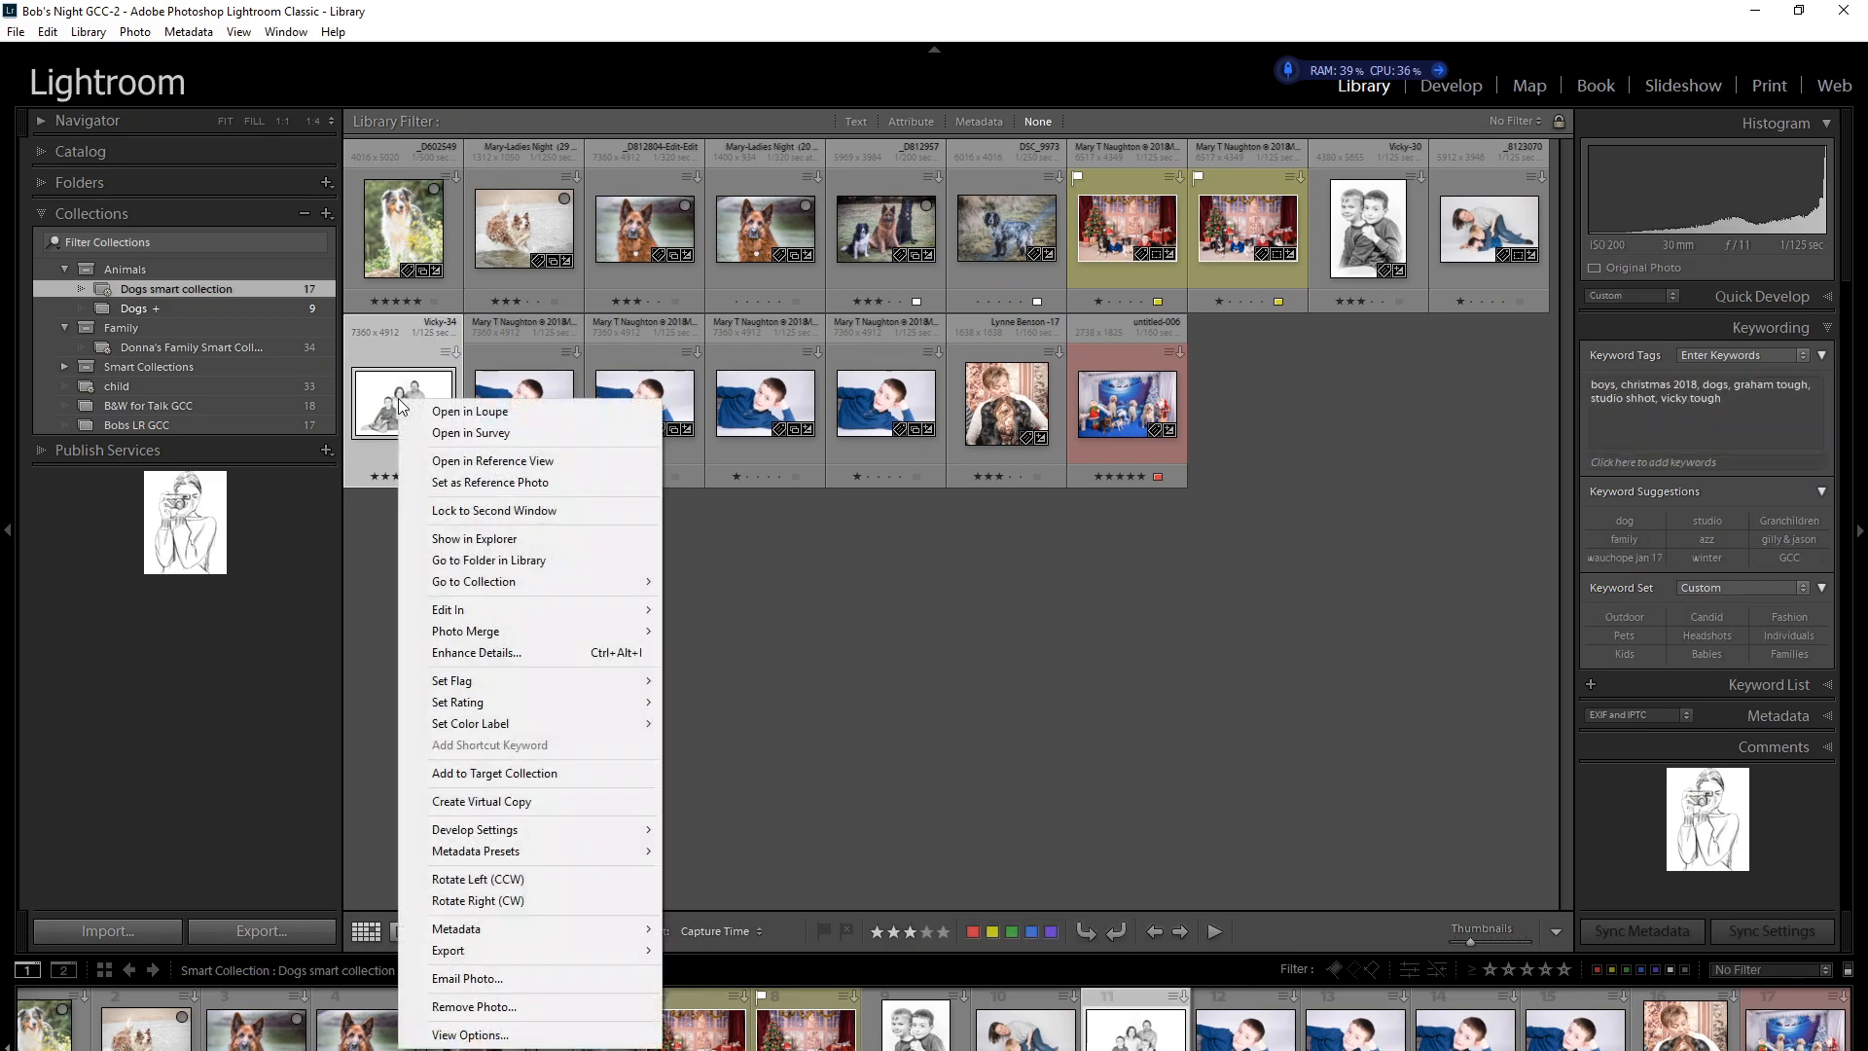
{"action": "left_click", "coordinate": [951, 781]}
{"action": "left_click", "coordinate": [934, 756]}
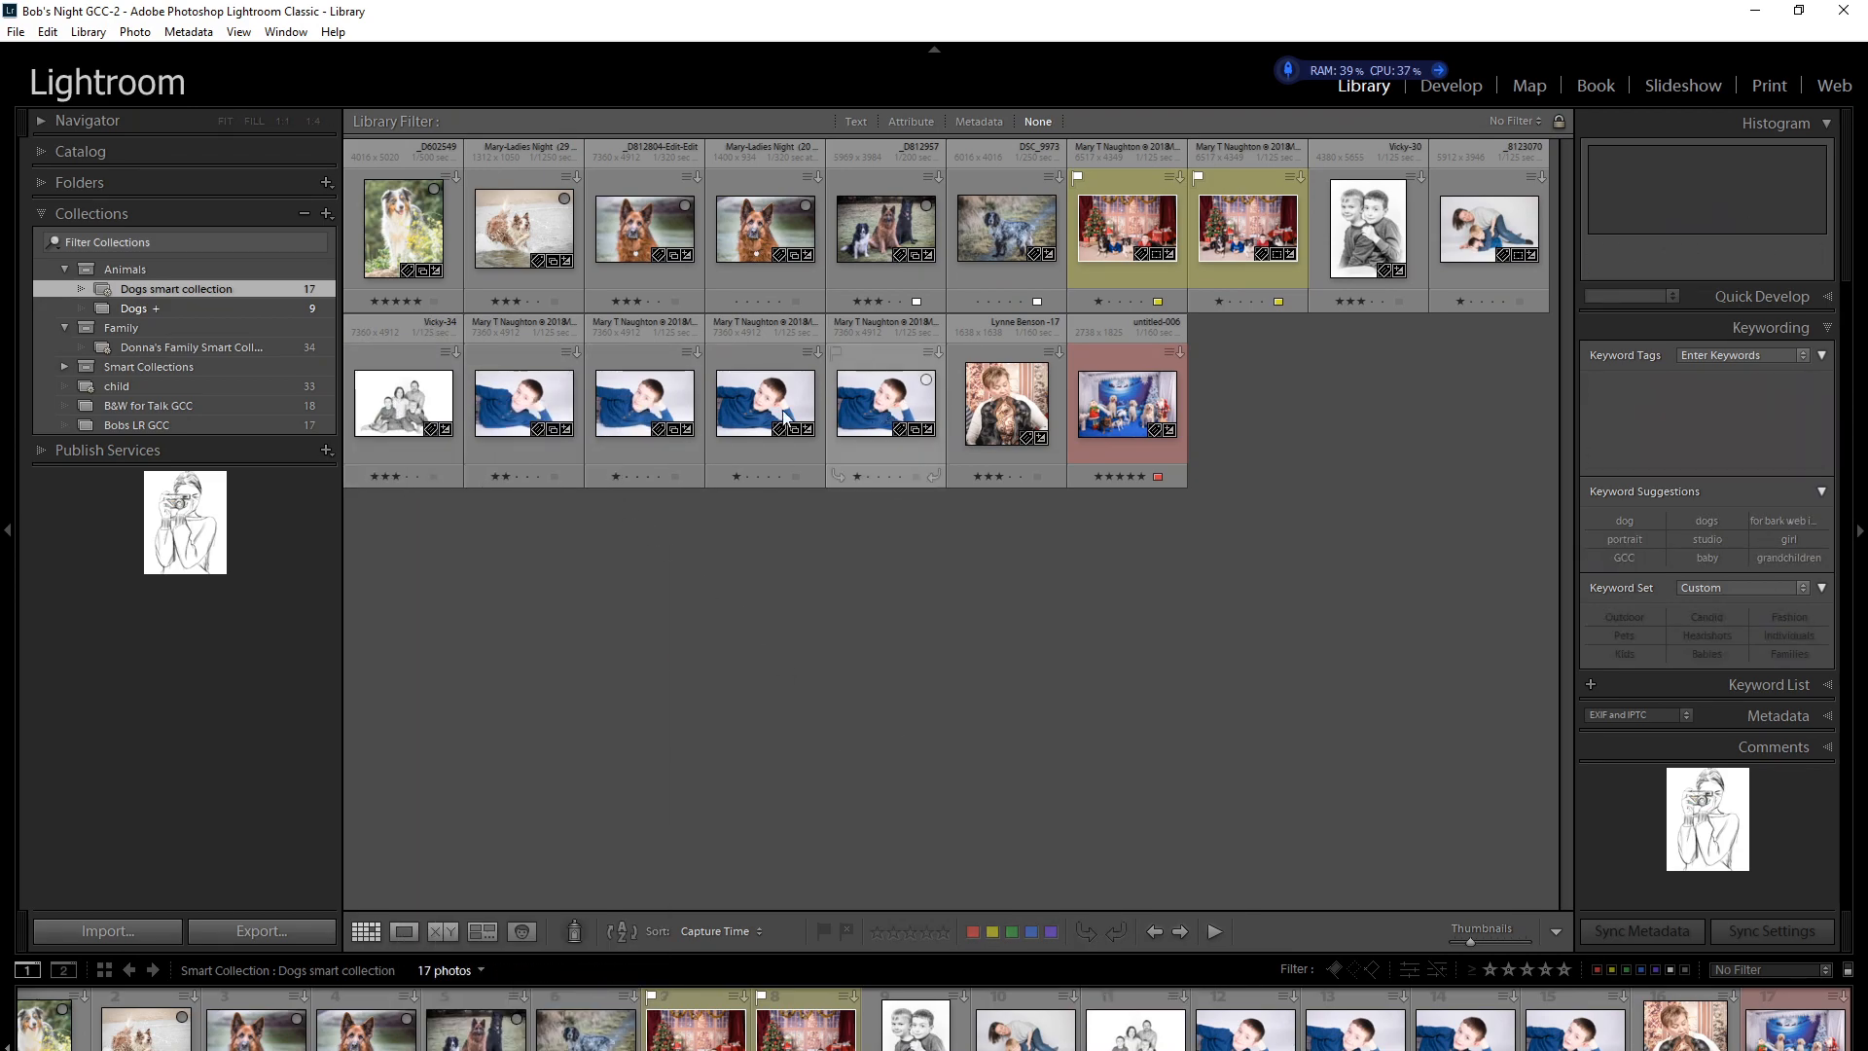
{"action": "left_click", "coordinate": [417, 399]}
{"action": "left_click", "coordinate": [880, 399], "text": "shift"}
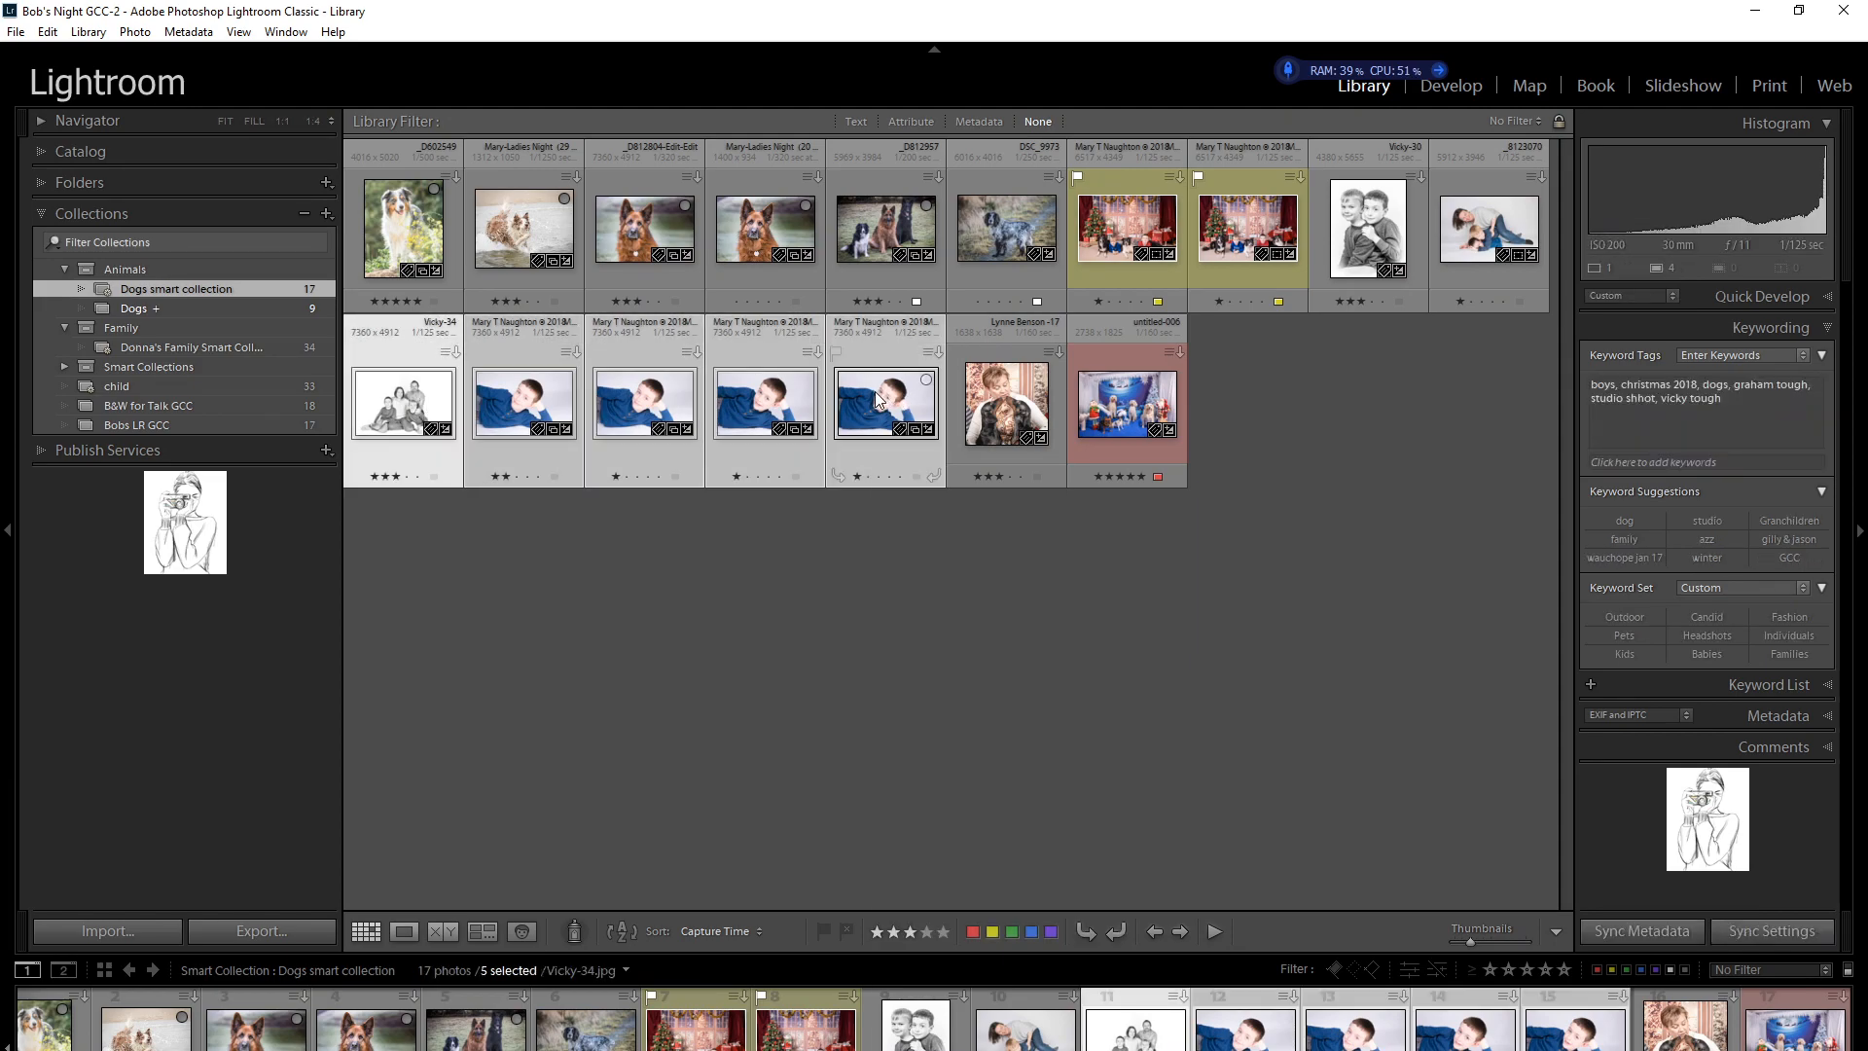
{"action": "right_click", "coordinate": [877, 397]}
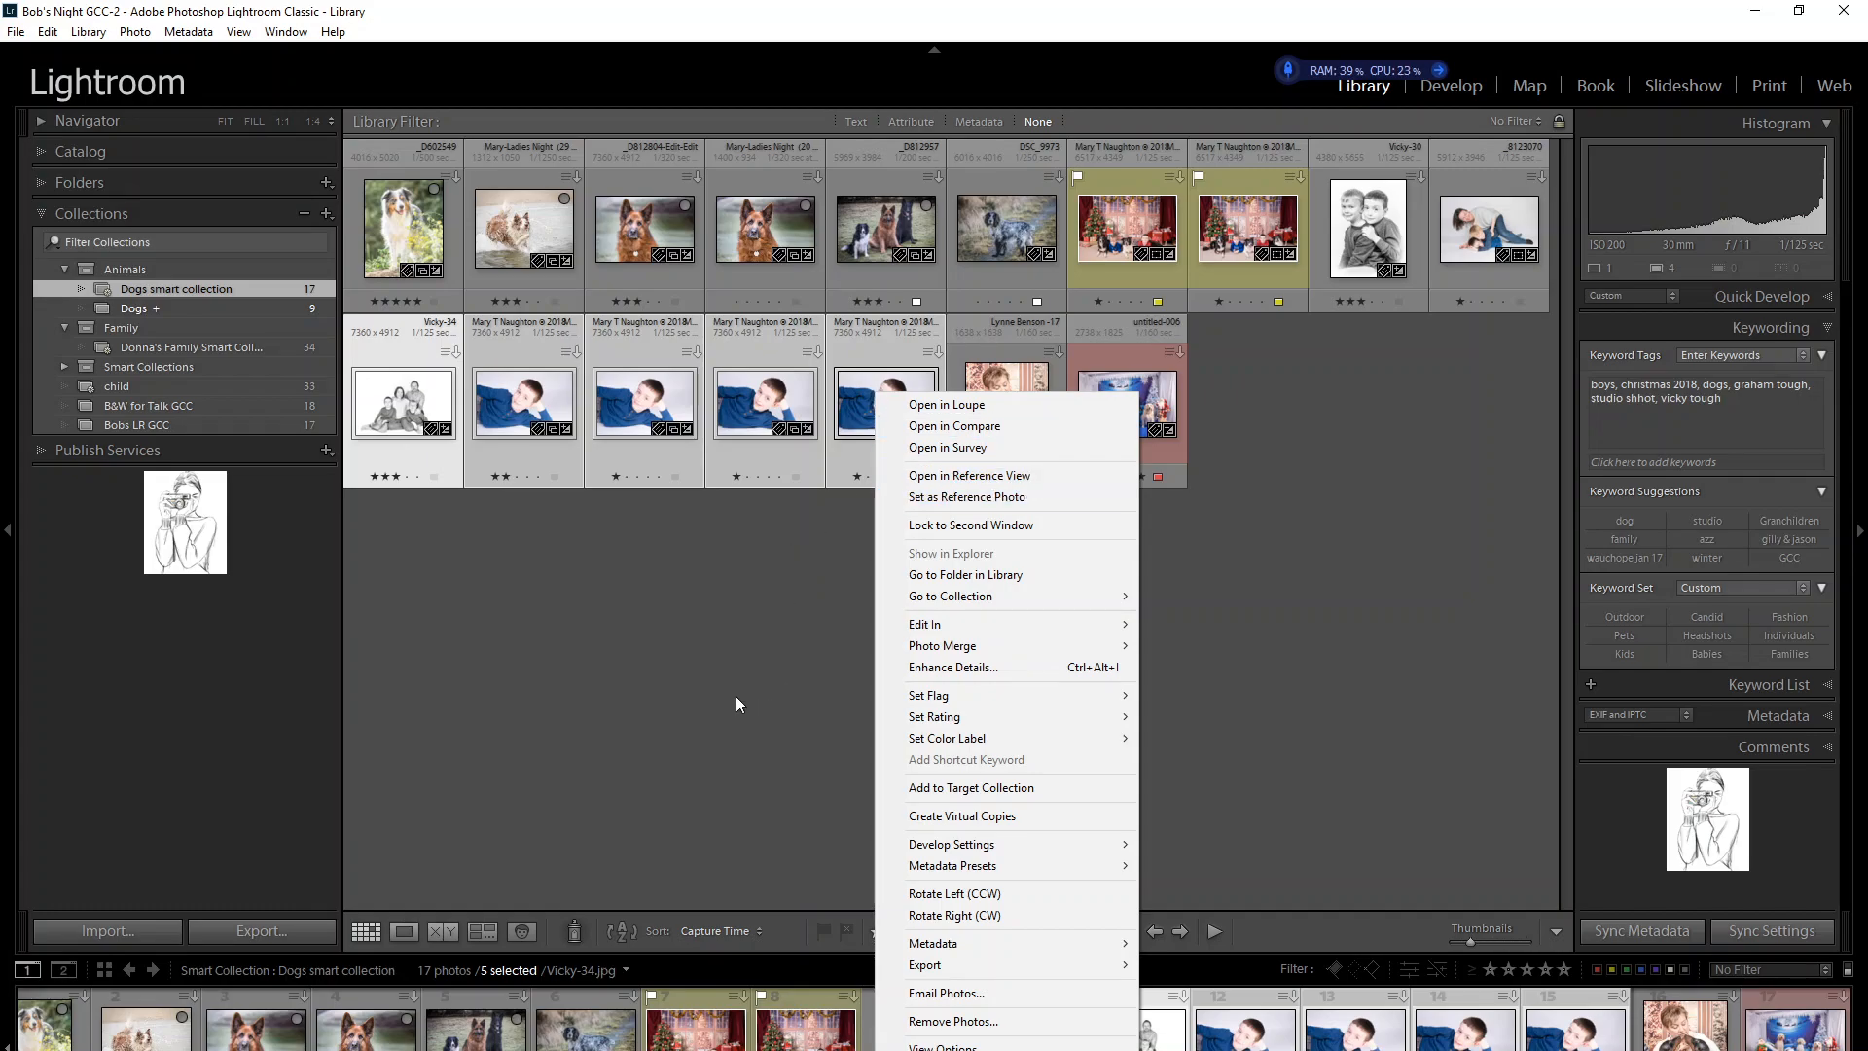
{"action": "left_click", "coordinate": [640, 708]}
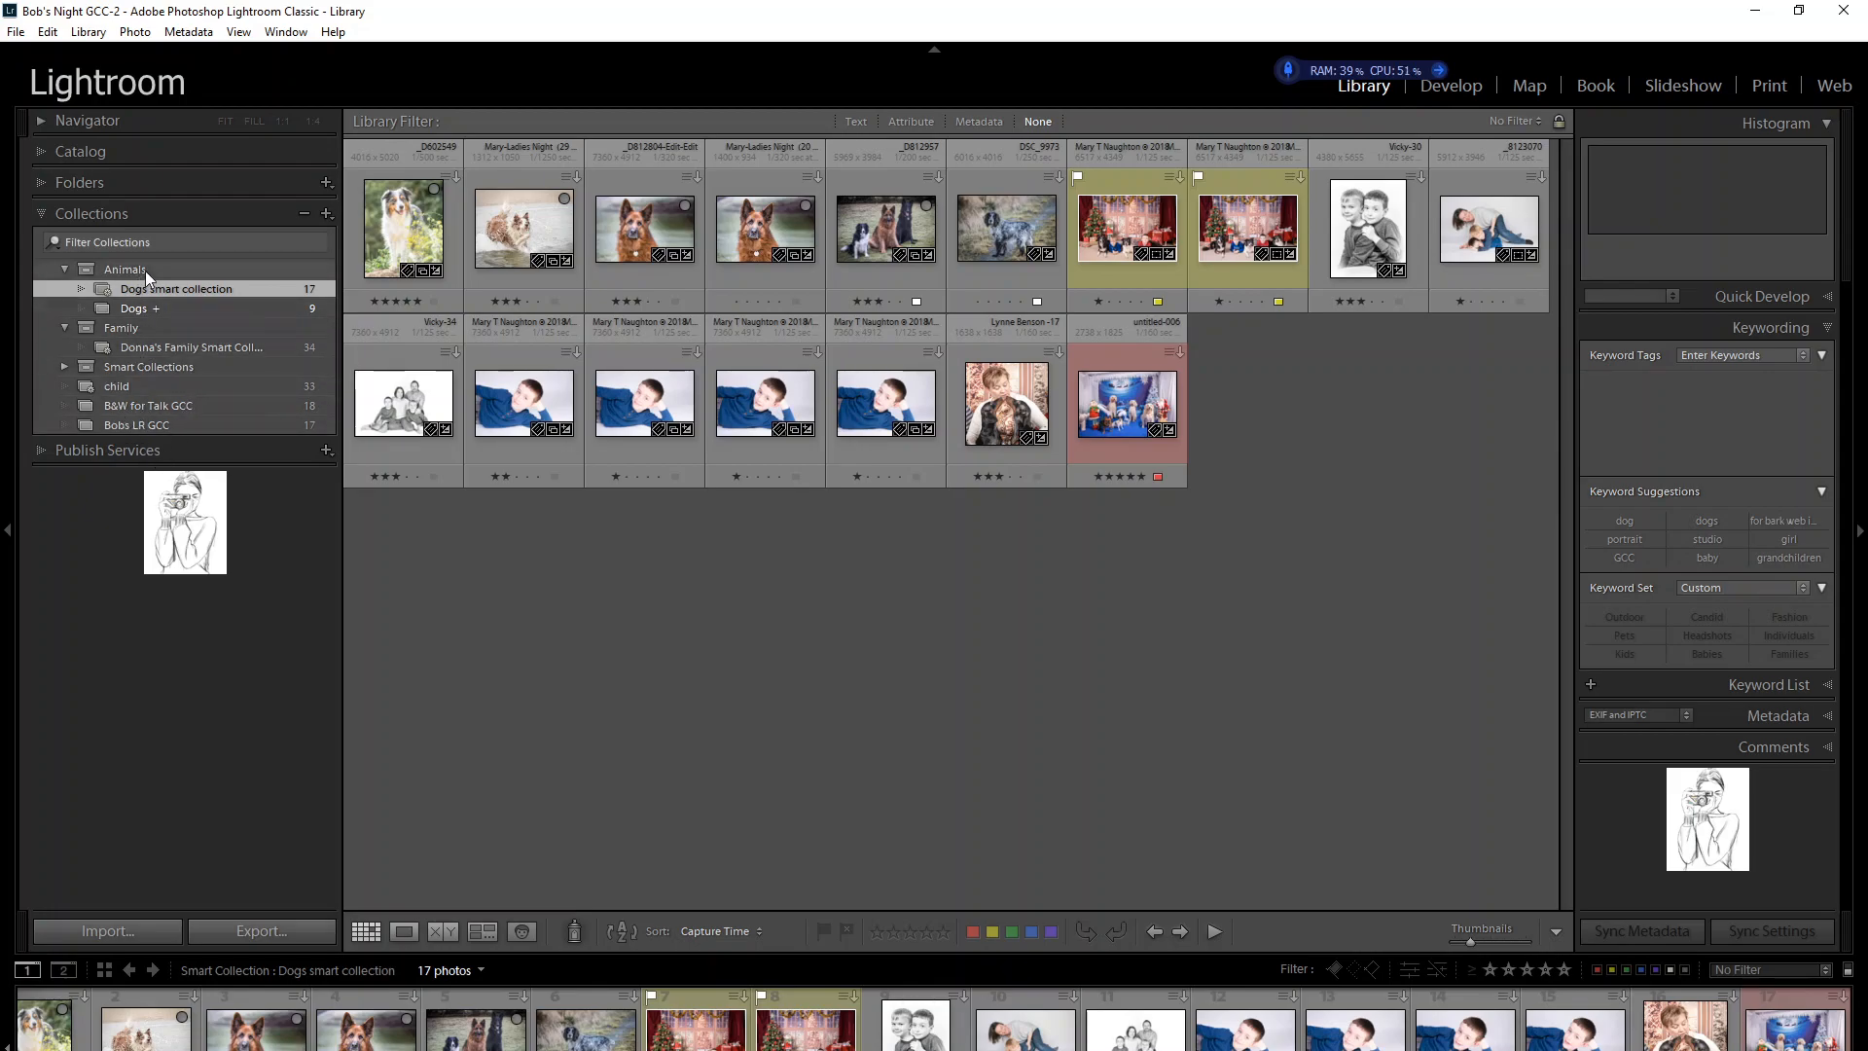
Start a new smart collection named "Smart Collection- Christmas" and place it inside the Smart Collections set.
{"action": "left_click", "coordinate": [327, 213]}
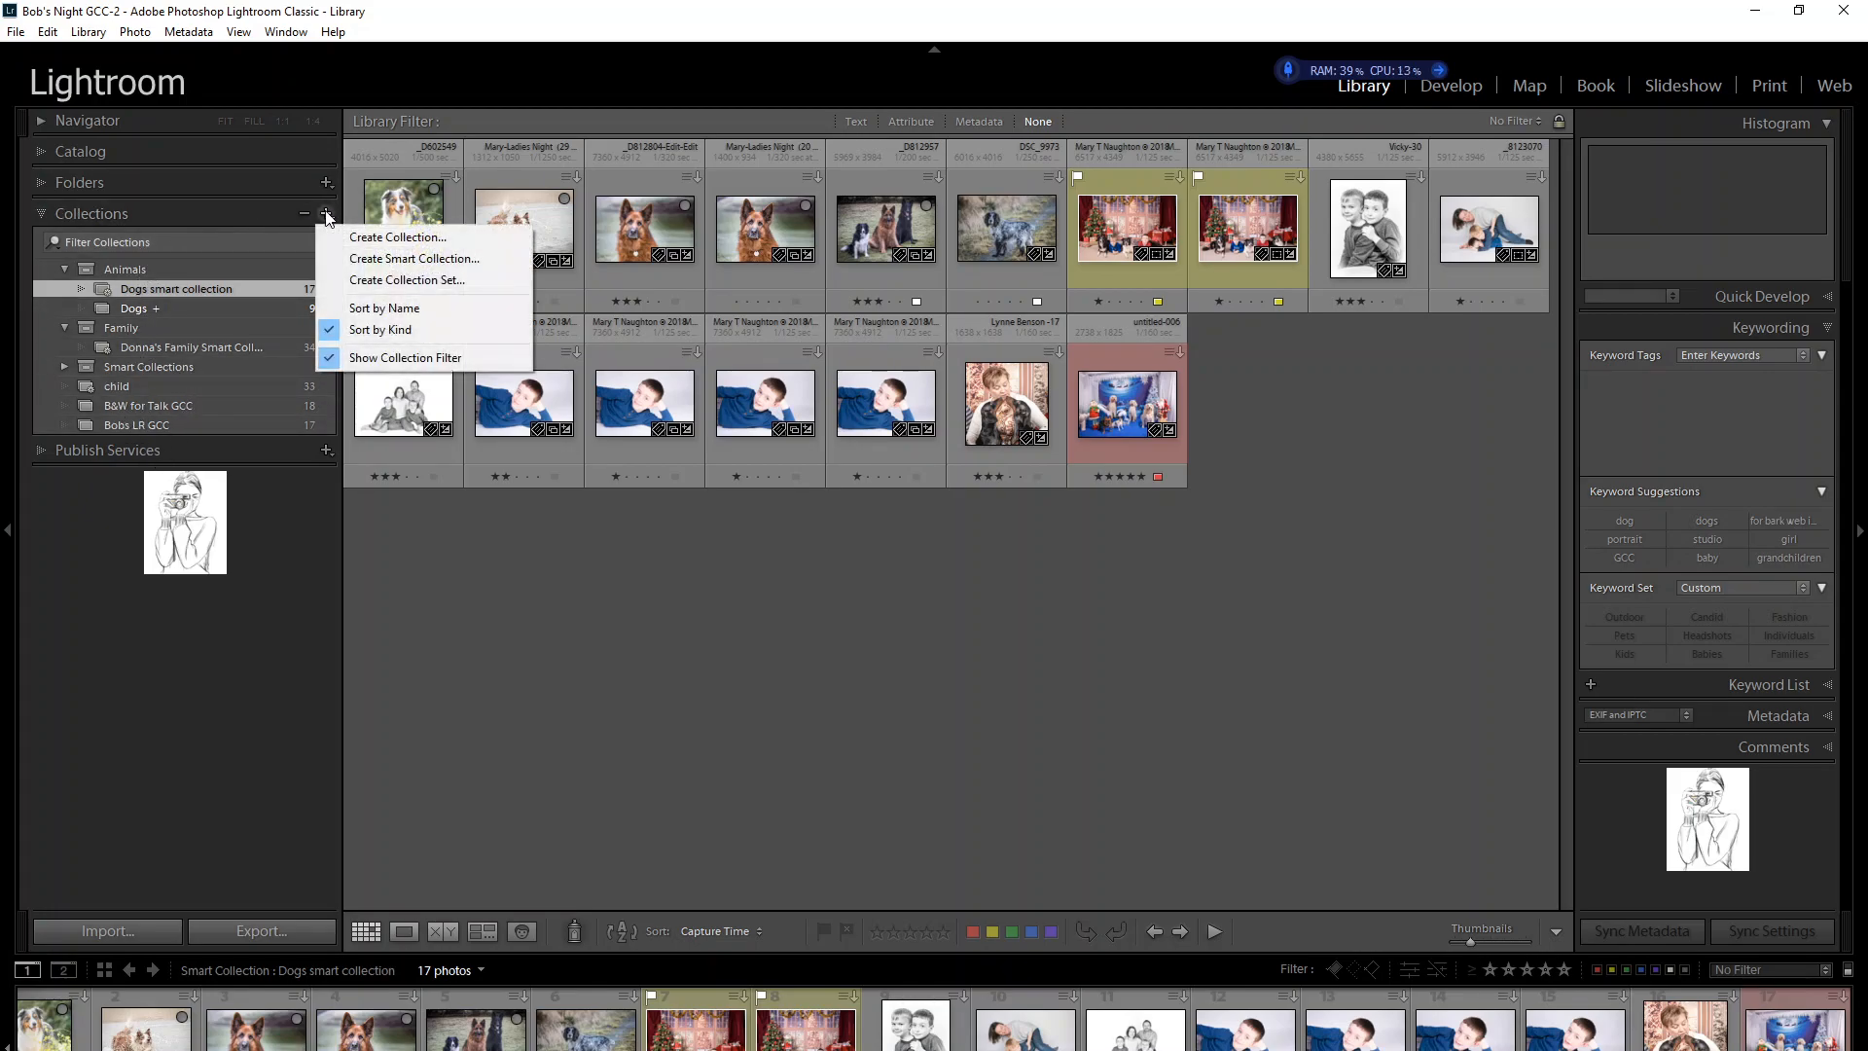
{"action": "left_click", "coordinate": [414, 258]}
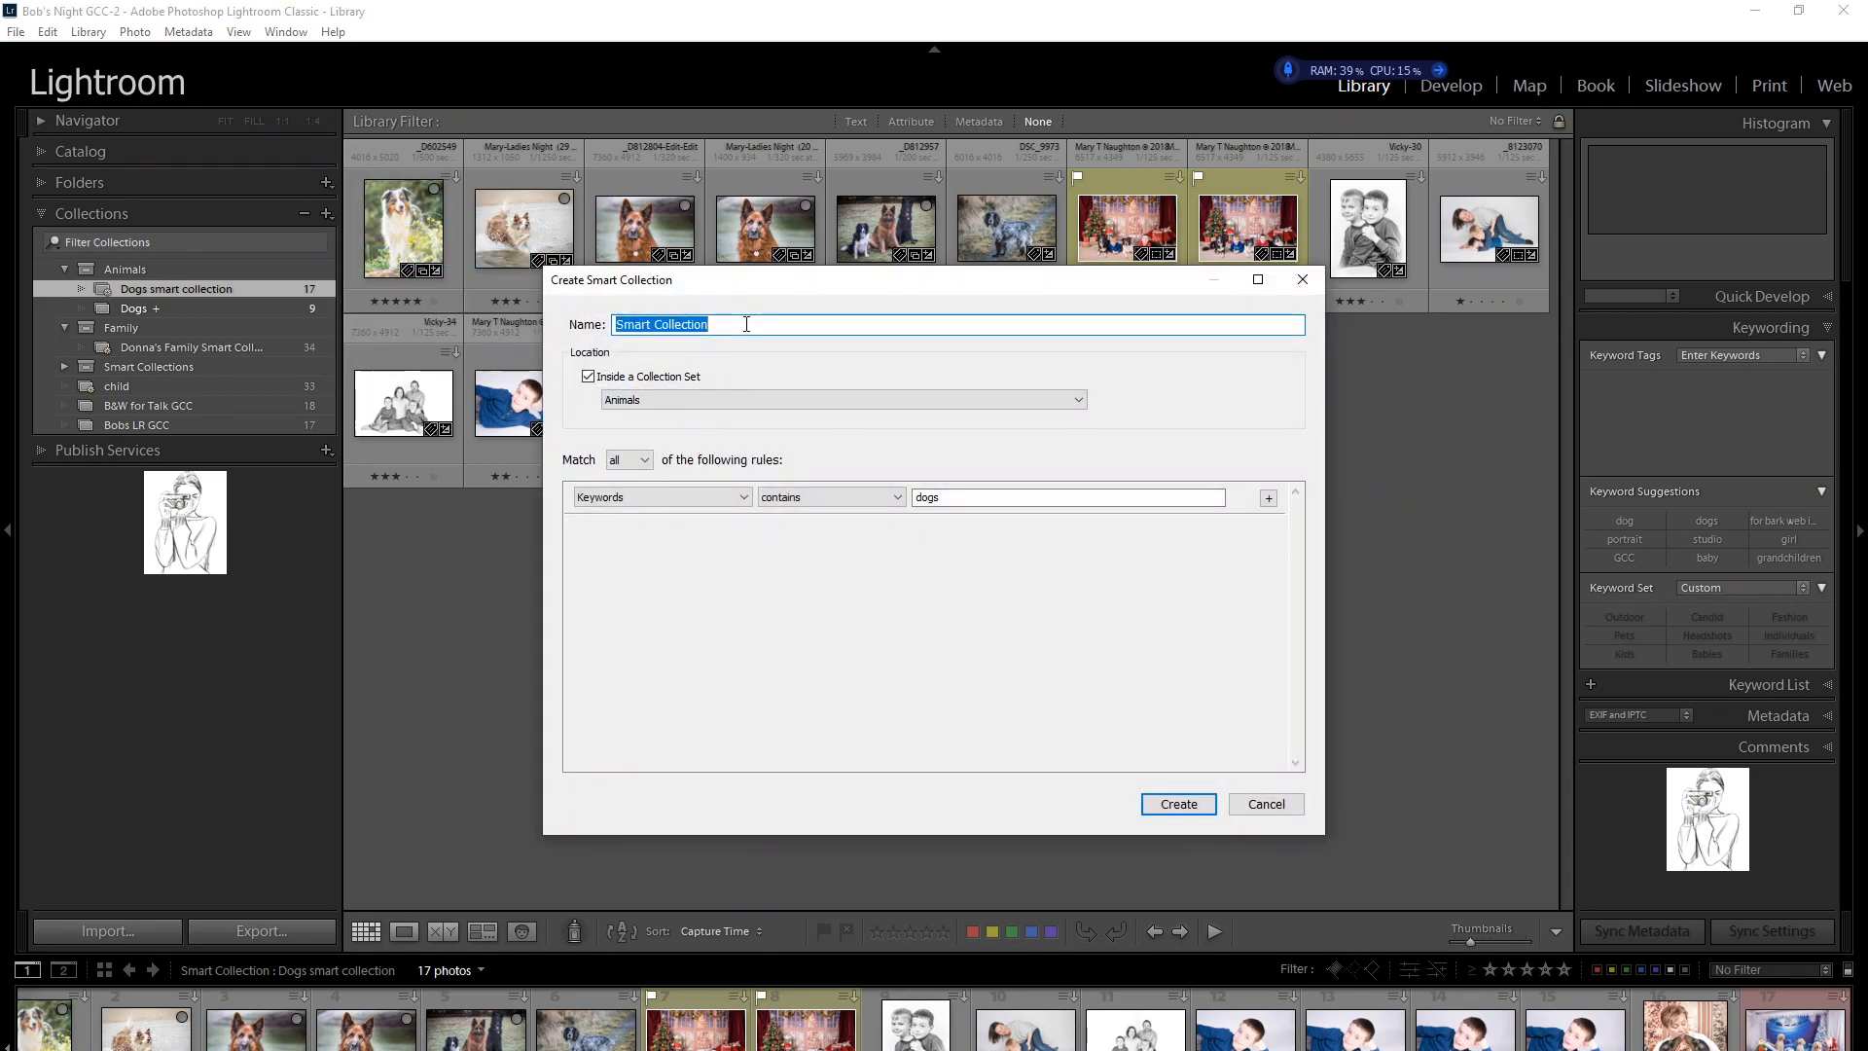
{"action": "left_click", "coordinate": [746, 324]}
{"action": "type", "text": "- Christmas"}
{"action": "left_click", "coordinate": [588, 377]}
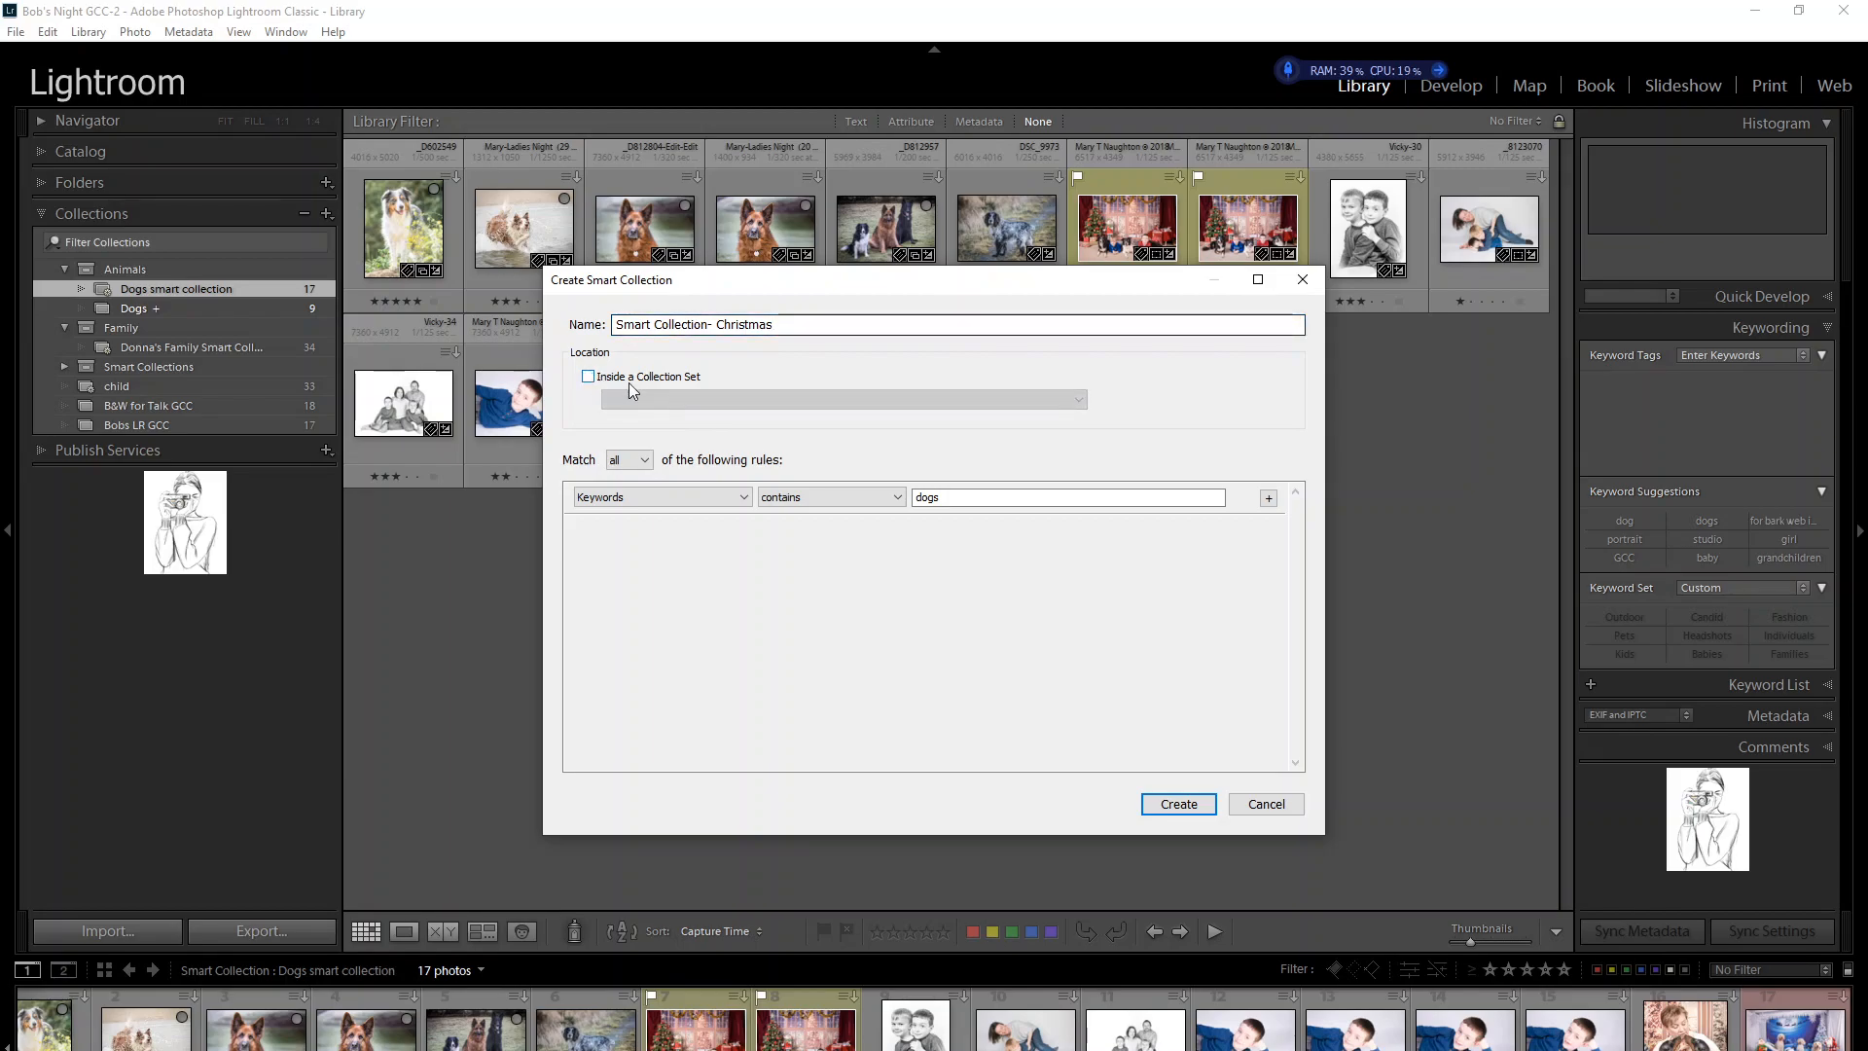
{"action": "left_click", "coordinate": [587, 377]}
{"action": "left_click", "coordinate": [663, 399]}
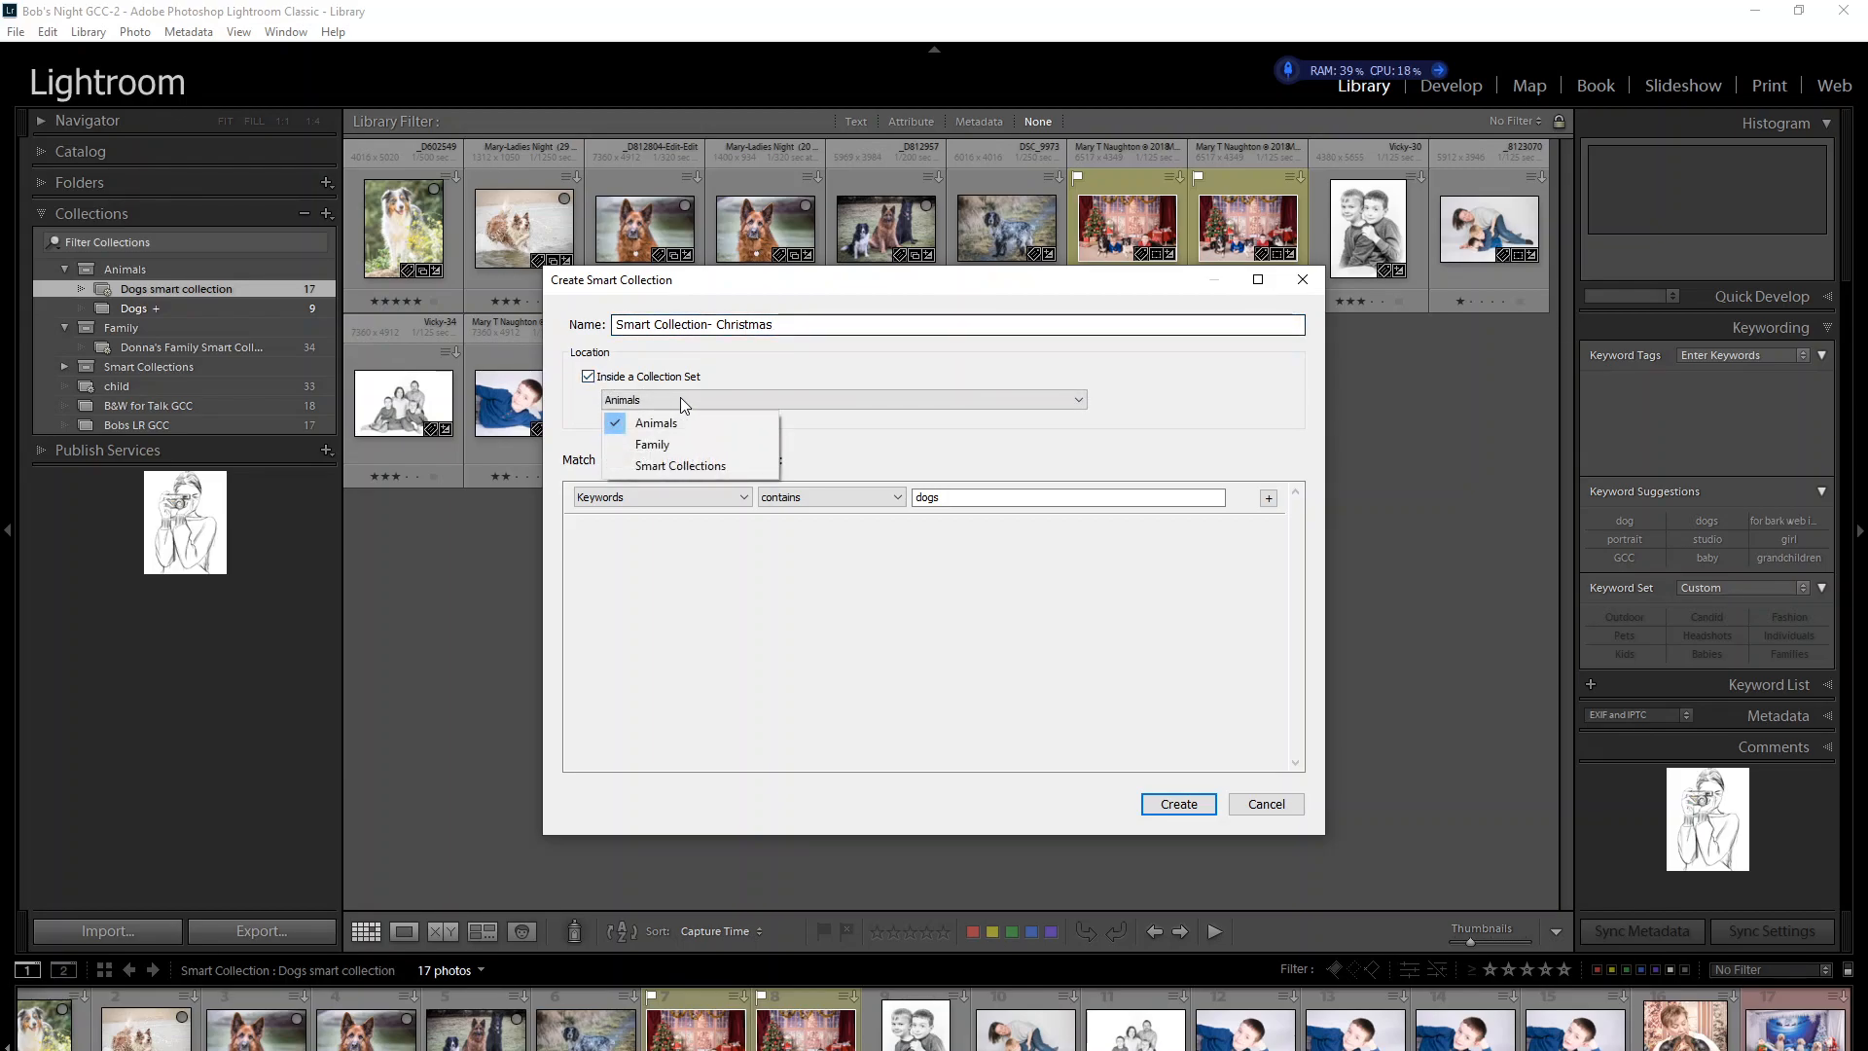
{"action": "left_click", "coordinate": [678, 468]}
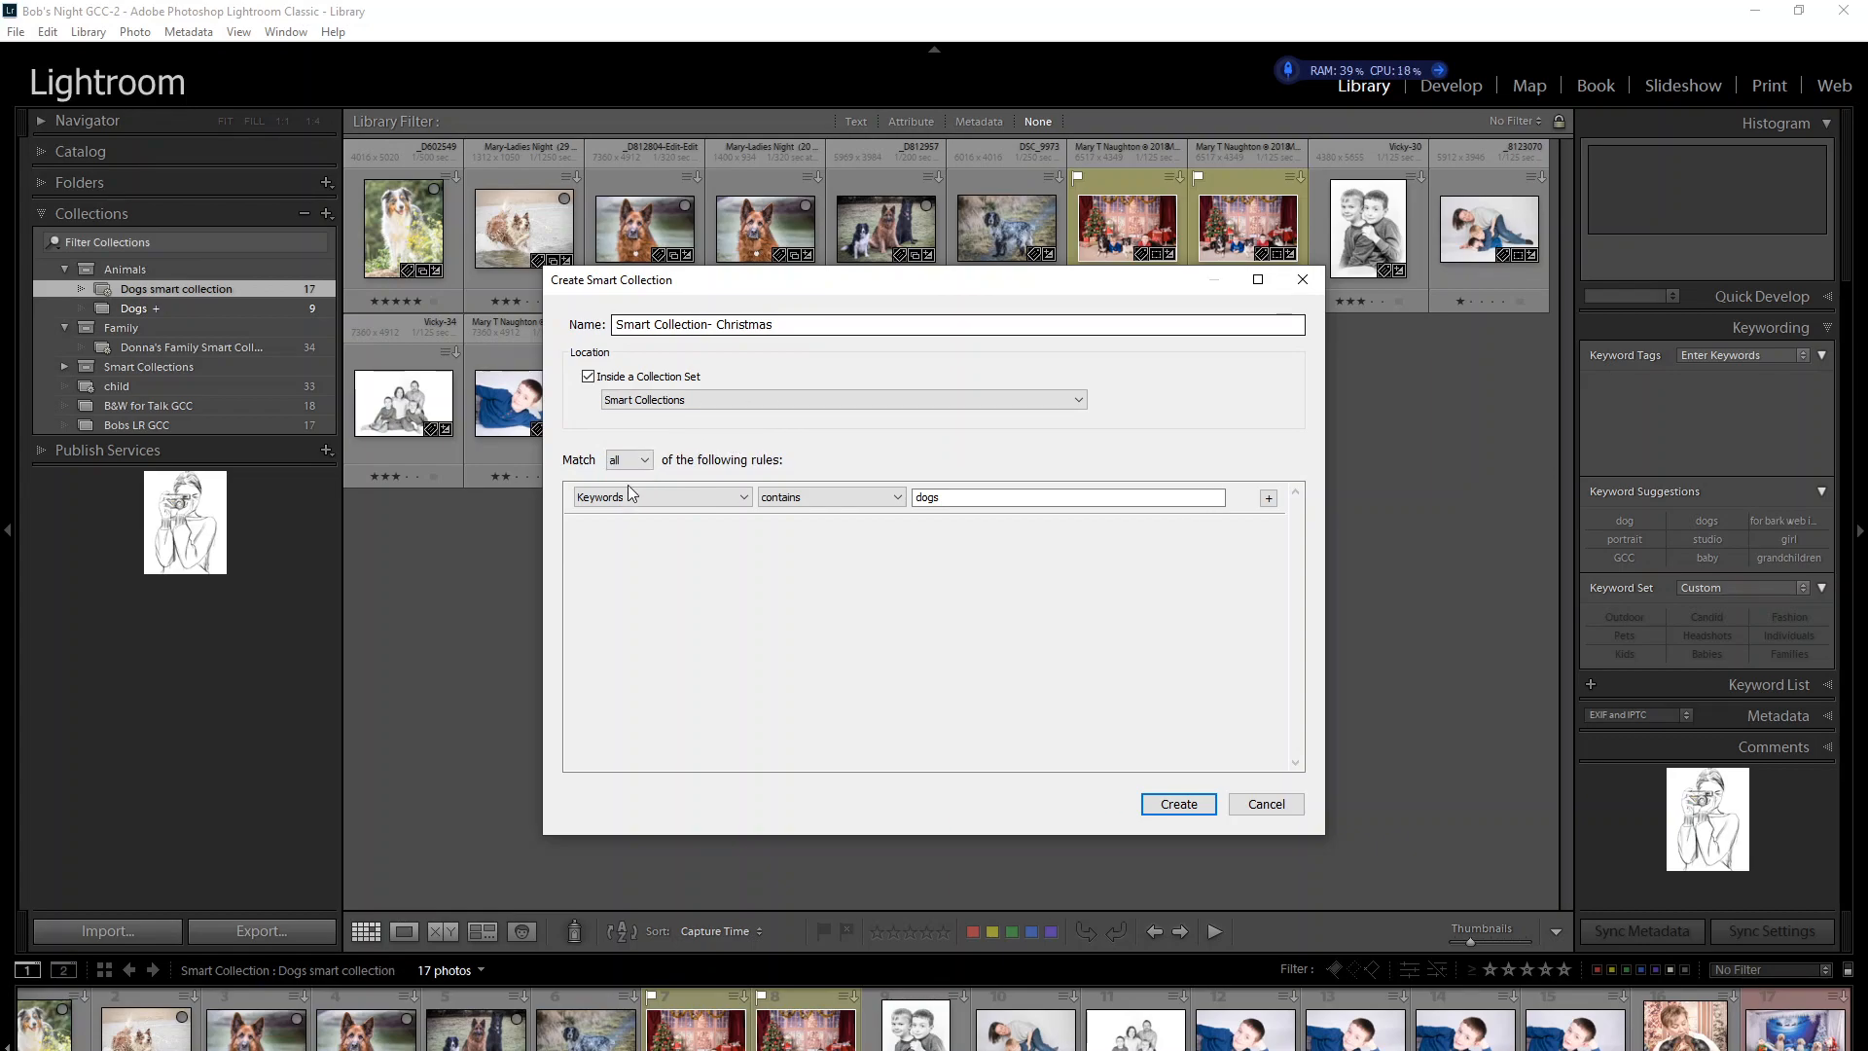
Set the rule to Keywords contains "Christmas" and create the smart collection.
{"action": "double_click", "coordinate": [956, 497]}
{"action": "type", "text": "C"}
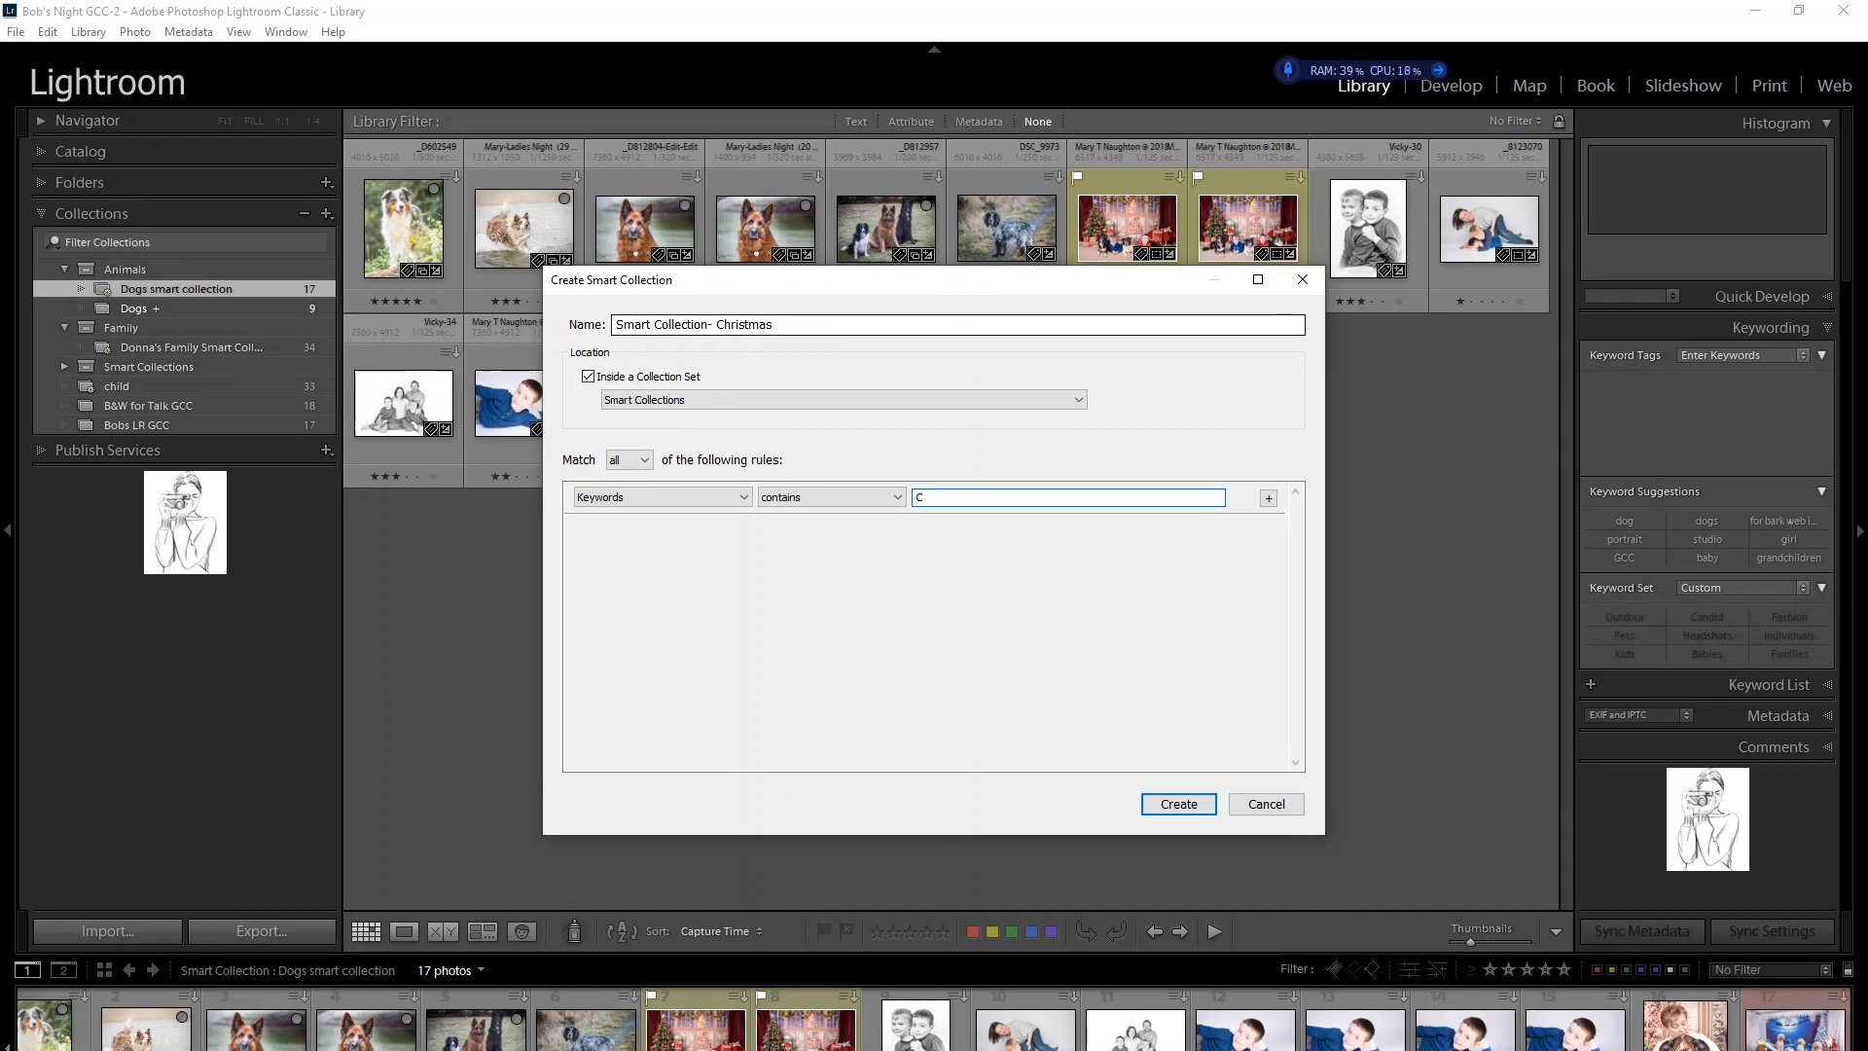
{"action": "type", "text": "hristmas"}
{"action": "left_click", "coordinate": [1179, 805]}
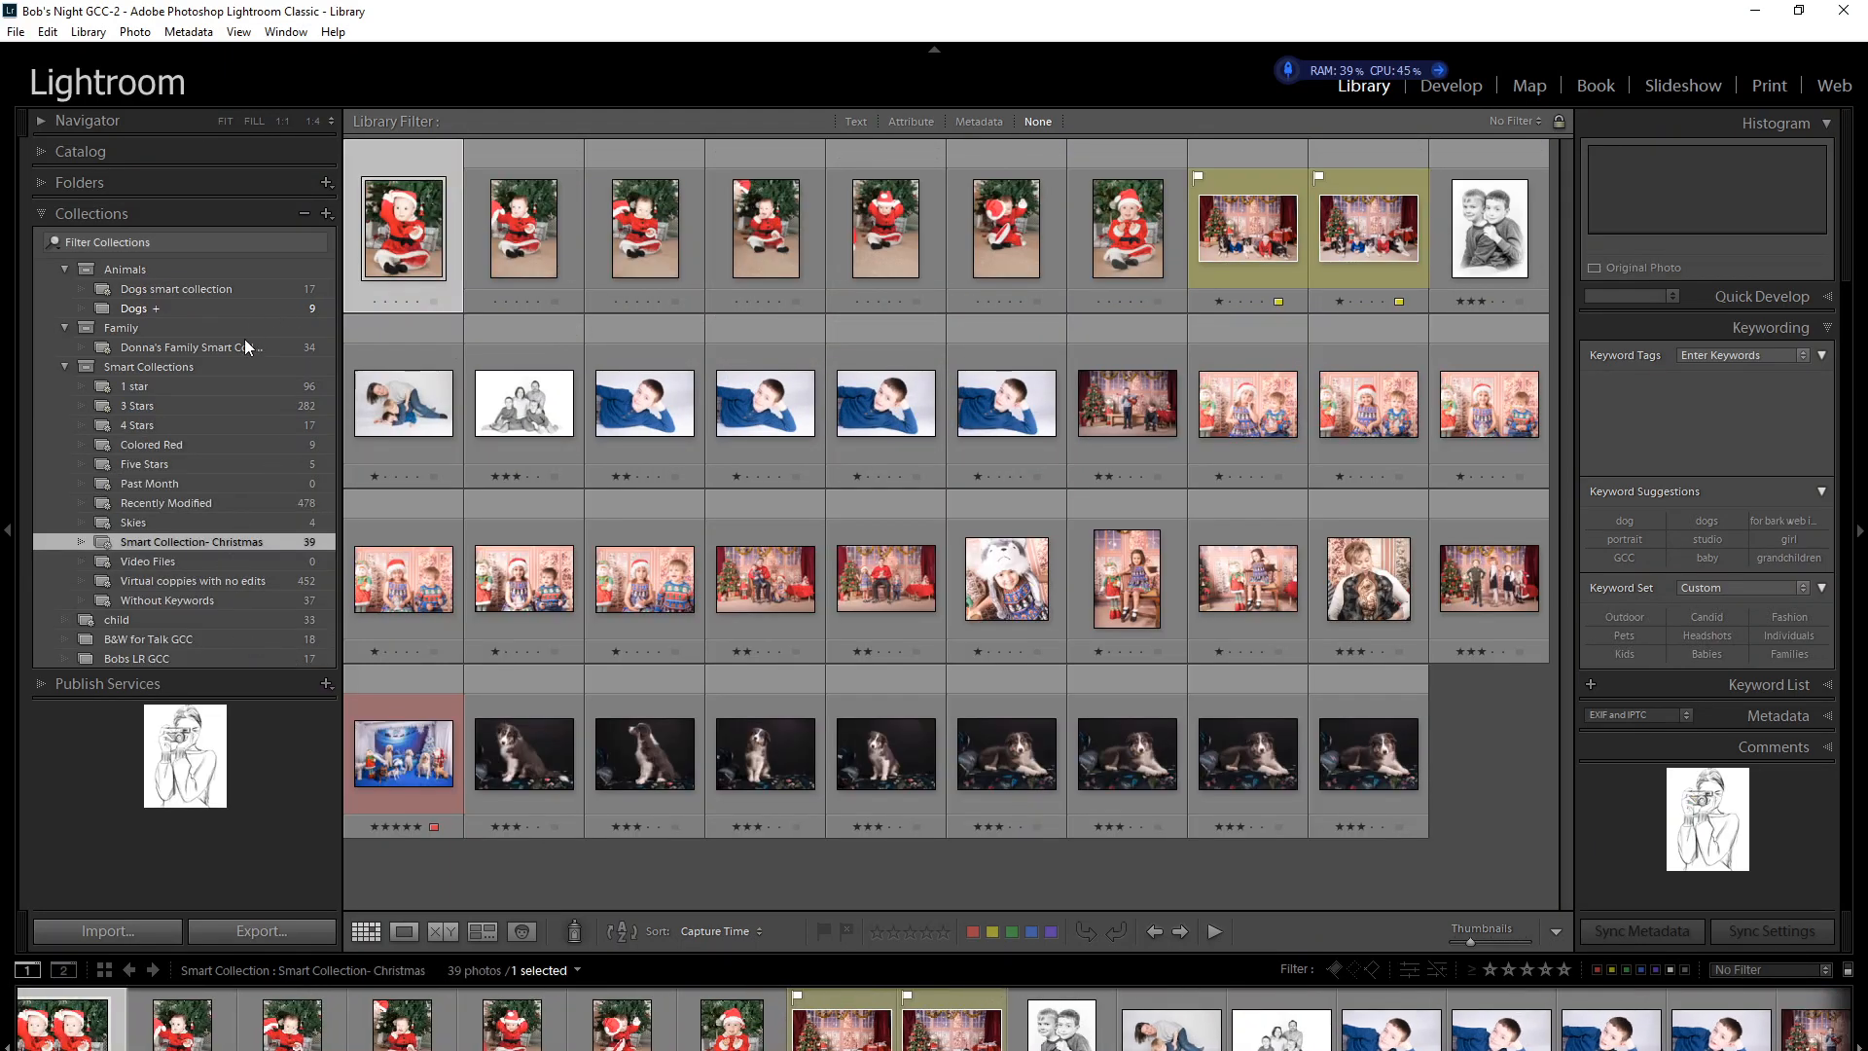